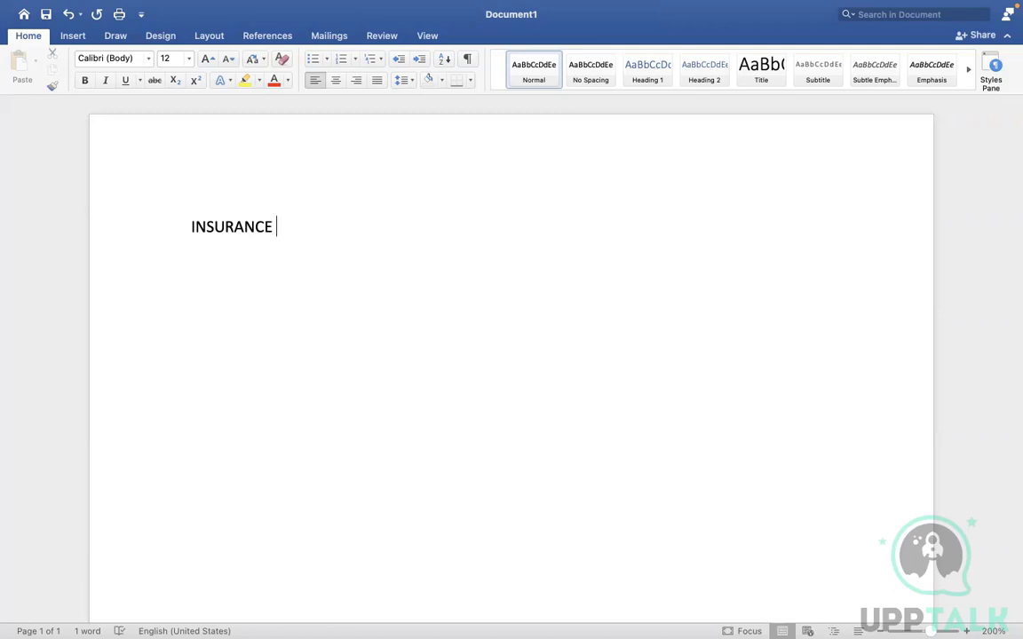
# Switch to Workday, search for "CREATE BEN PLAN" and open the Create Benefit Plan task.
pyautogui.hotkey('ctrl', 'Right')
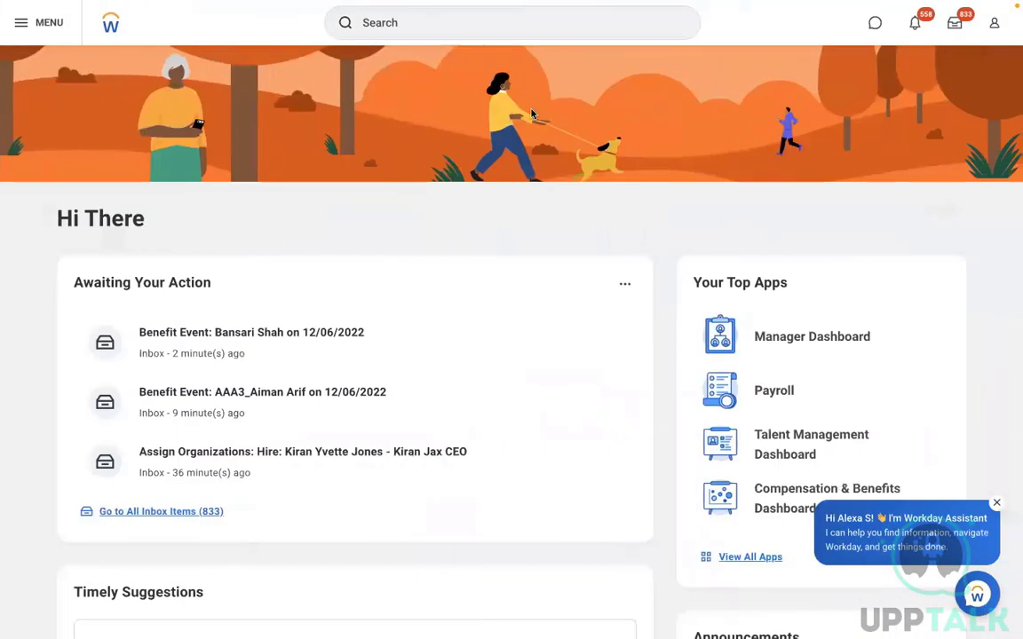
pyautogui.click(394, 31)
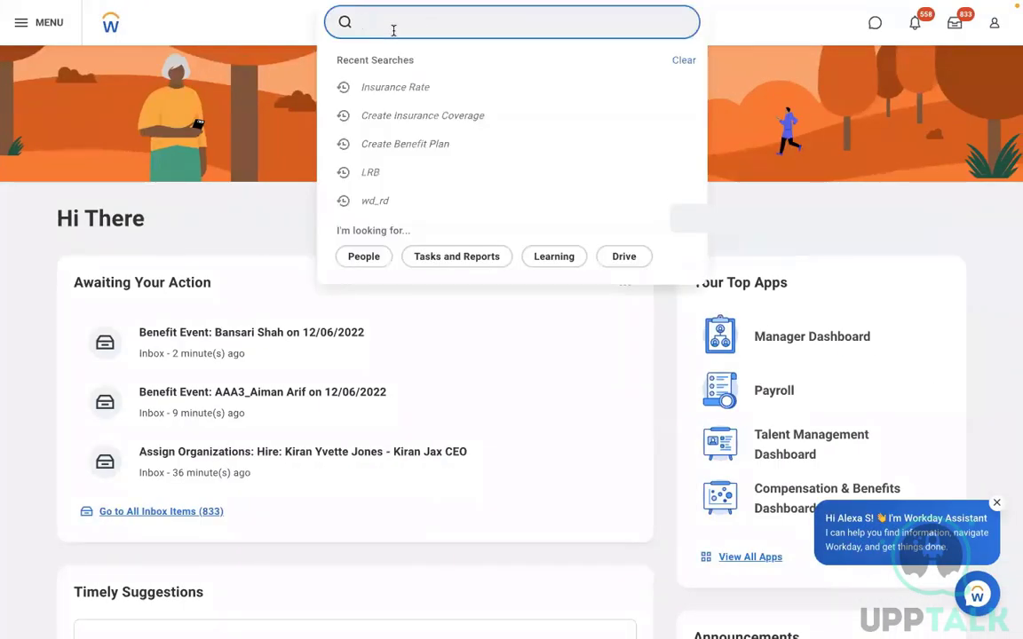
pyautogui.write('CREATE BEN PLAN')
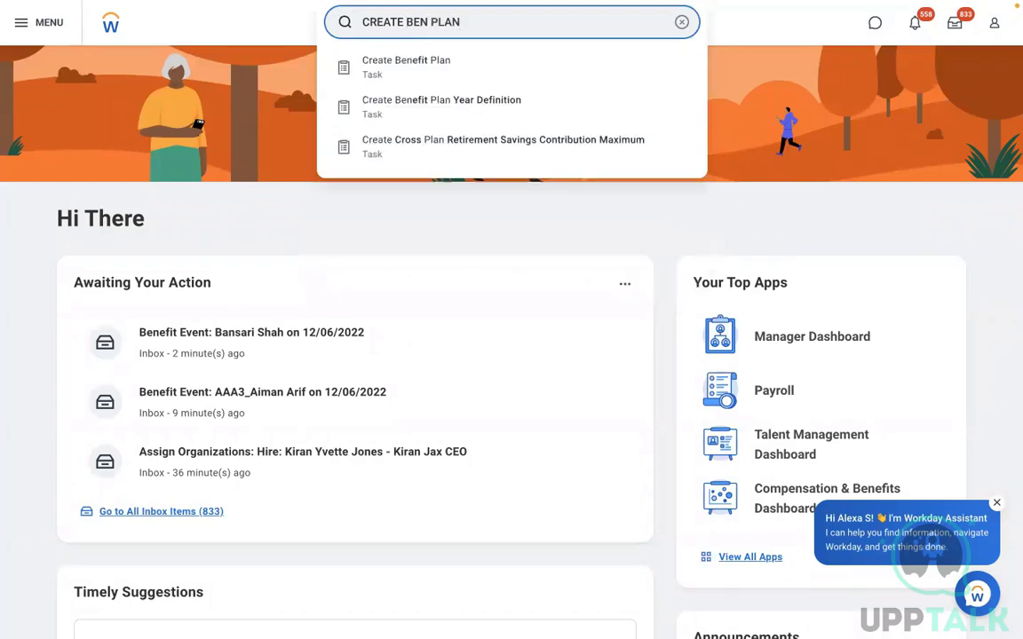
pyautogui.click(382, 69)
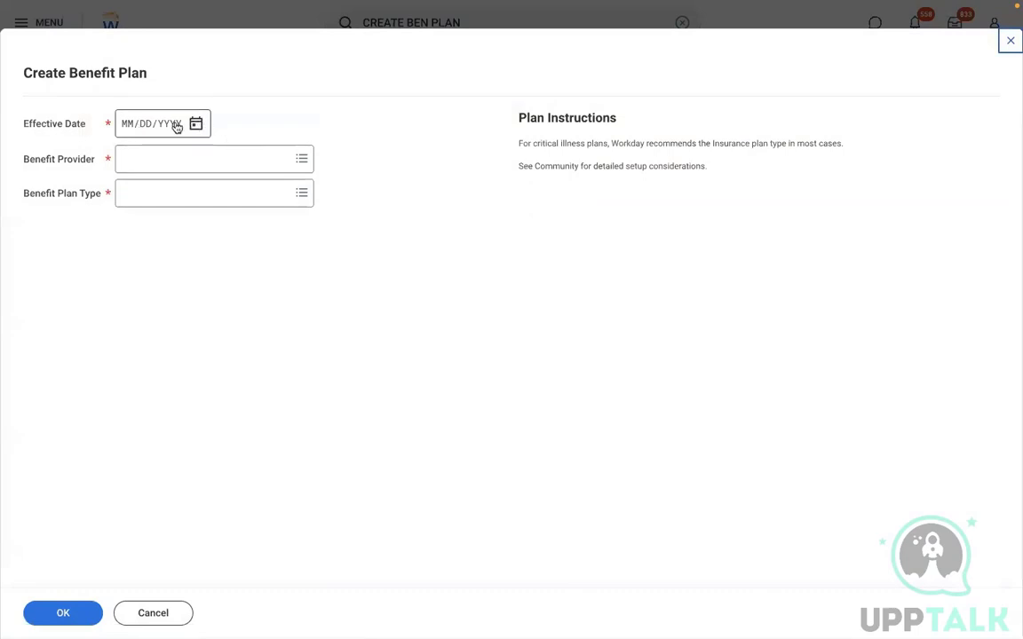
# Start the benefit plan with effective date 01/01/2022, provider ABN Amro and plan type Insurance Coverage Plan, and submit the form.
pyautogui.click(125, 125)
pyautogui.write('01012022')
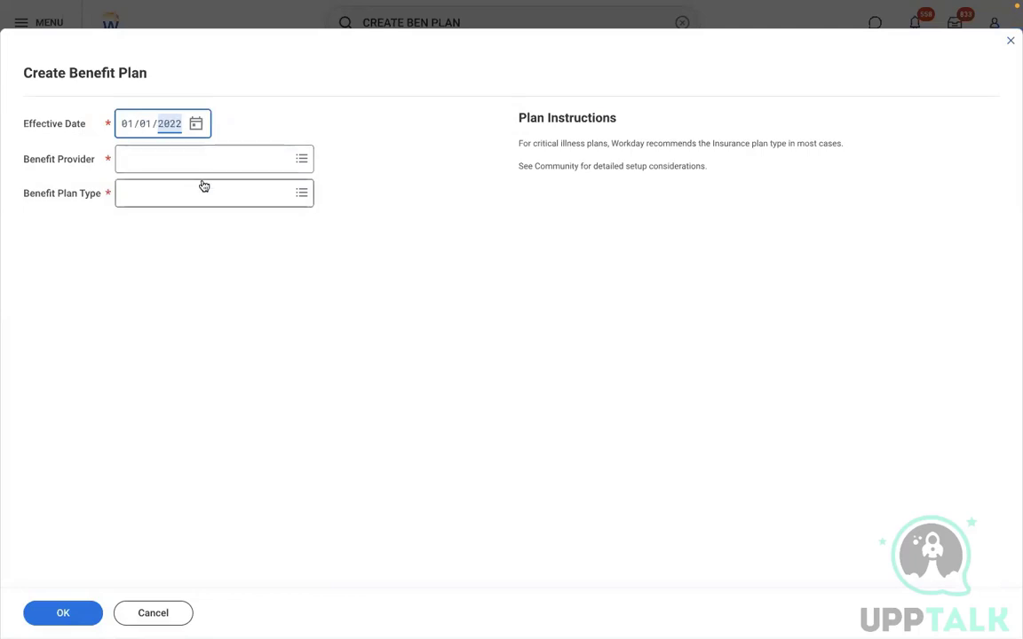
pyautogui.click(162, 161)
pyautogui.write('ABN')
pyautogui.press('Return')
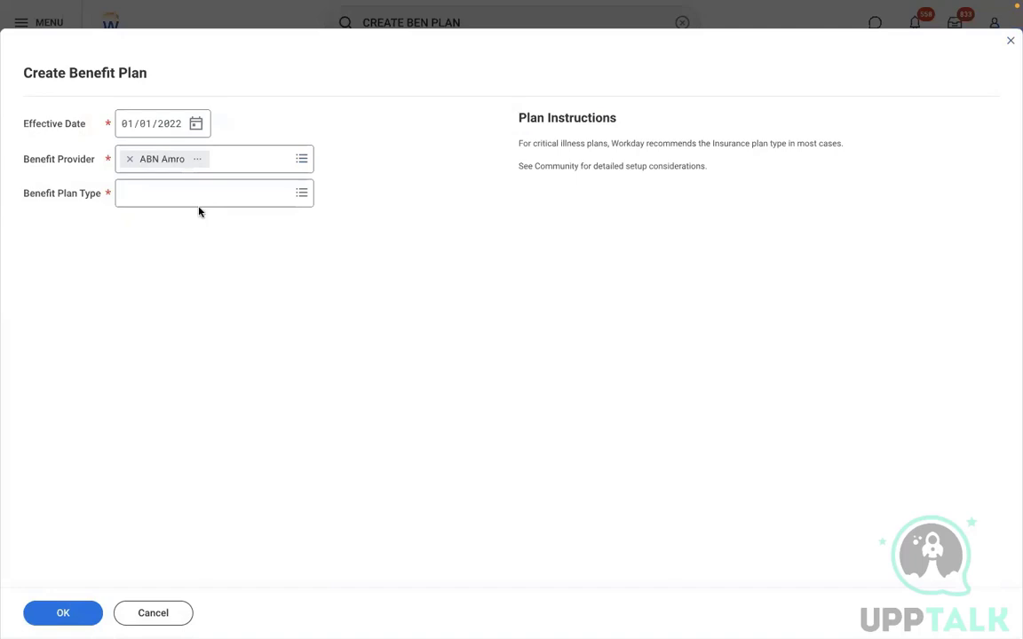
pyautogui.click(164, 199)
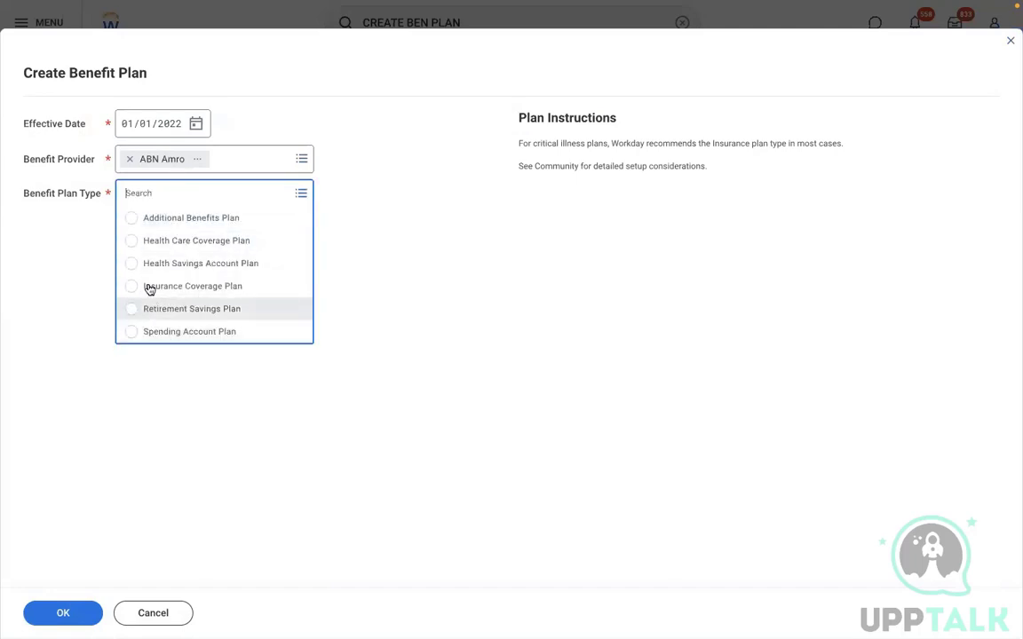
pyautogui.click(174, 286)
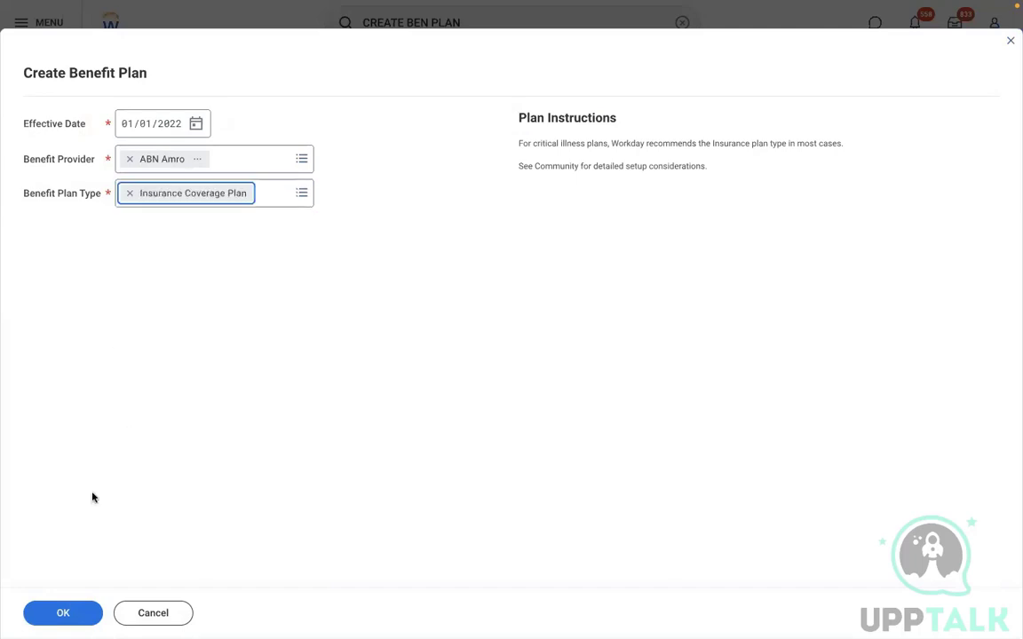
pyautogui.click(61, 612)
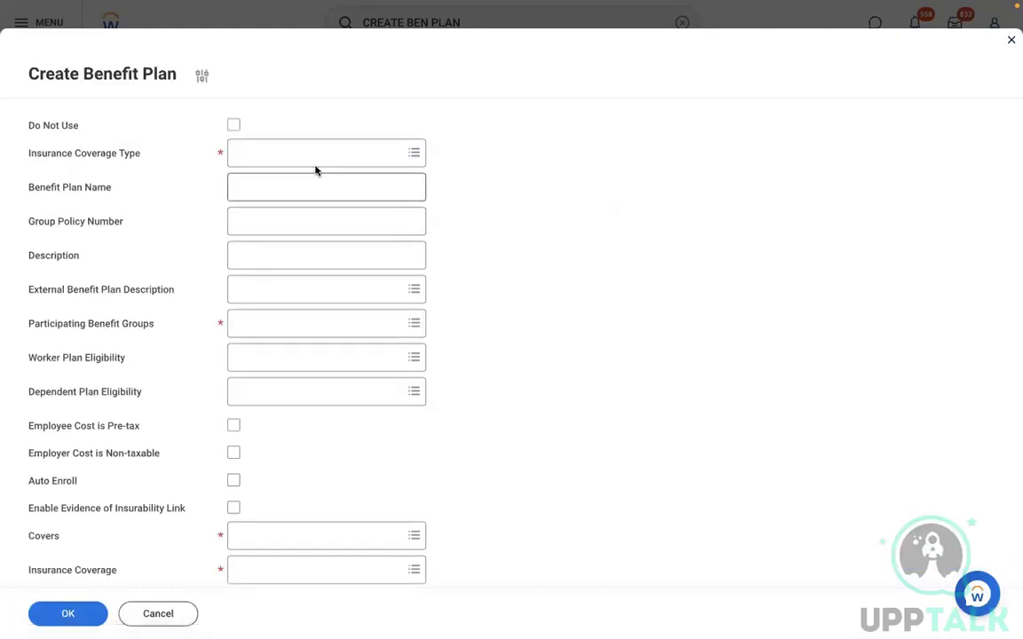
# Set the plan's Insurance Coverage Type to ED Life Insurance.
pyautogui.click(293, 155)
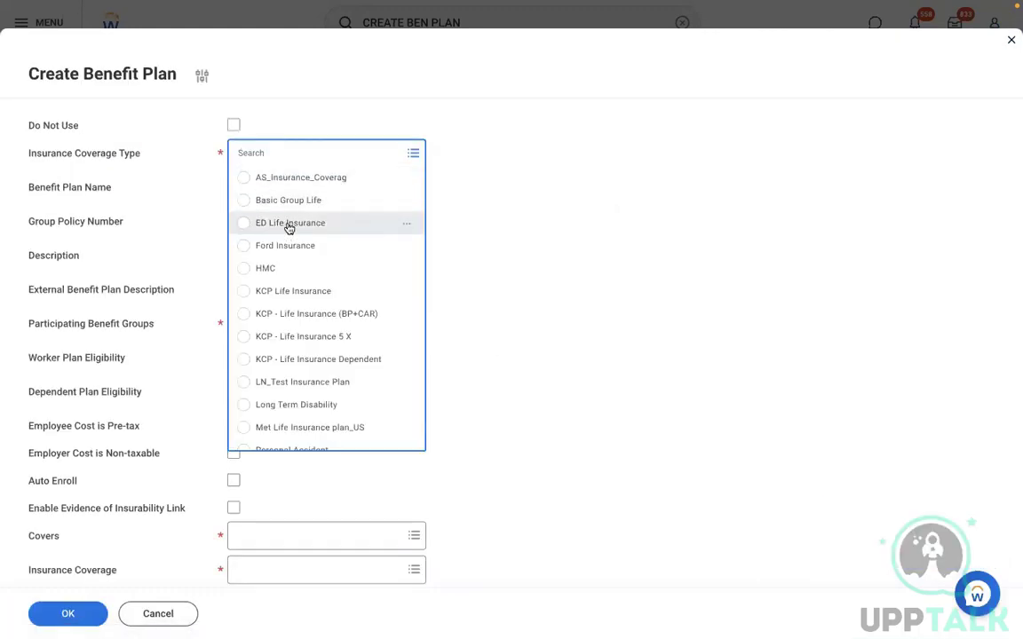
pyautogui.click(289, 224)
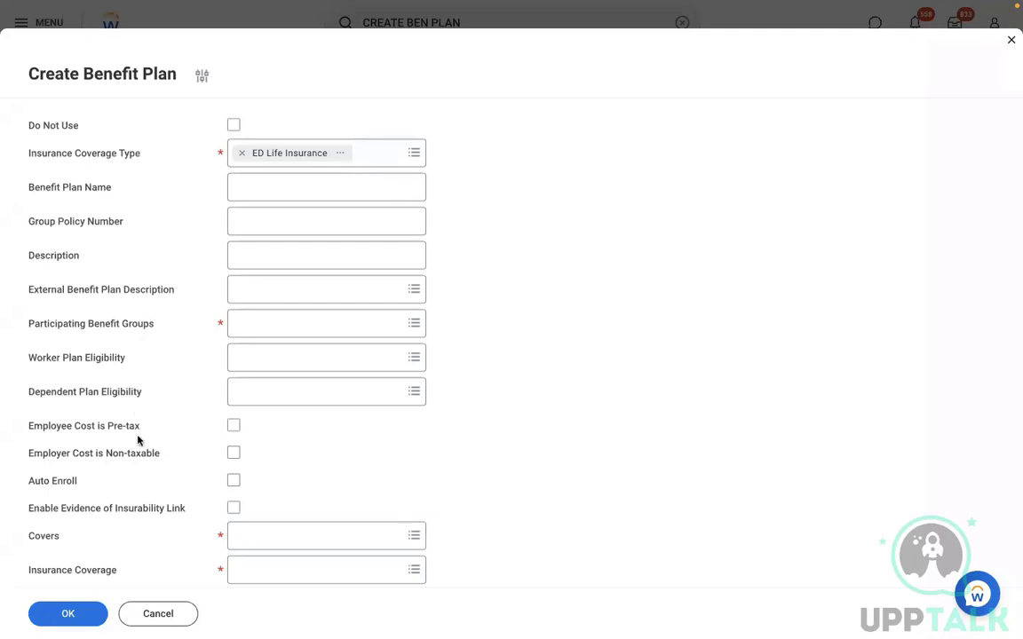
# Compare the available Insurance Coverage categories with the Insurance Rate categories for the plan, without selecting any.
pyautogui.scroll(-3, 138, 440)
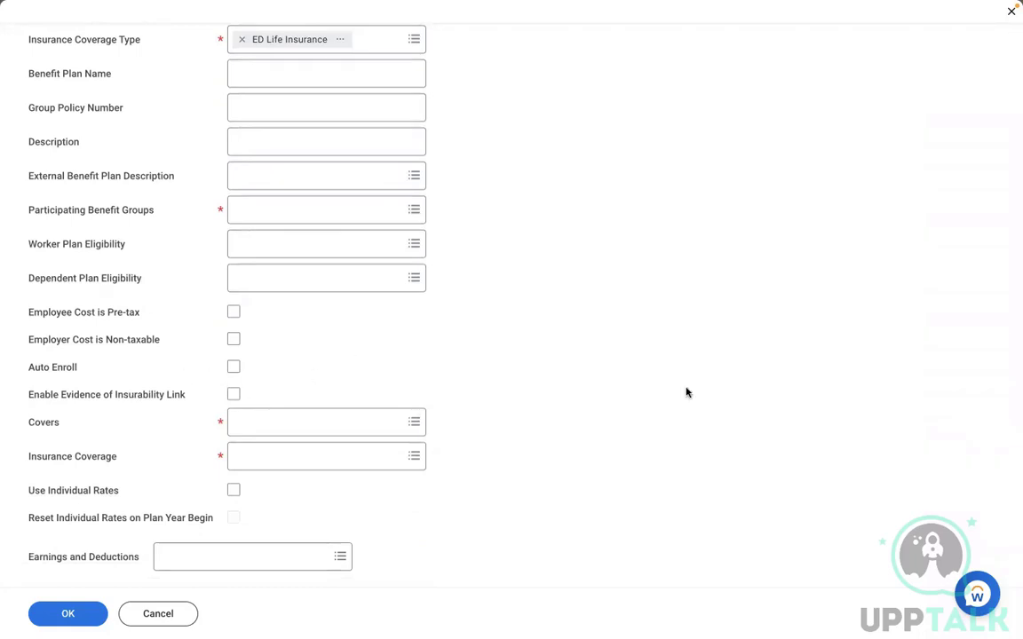
pyautogui.scroll(-6, 687, 393)
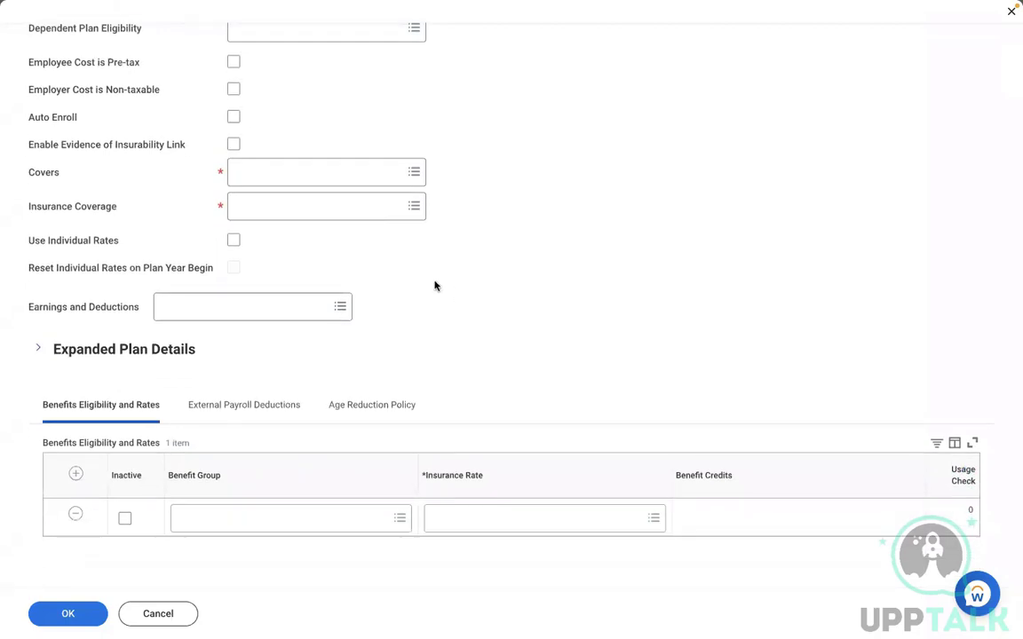
pyautogui.click(319, 211)
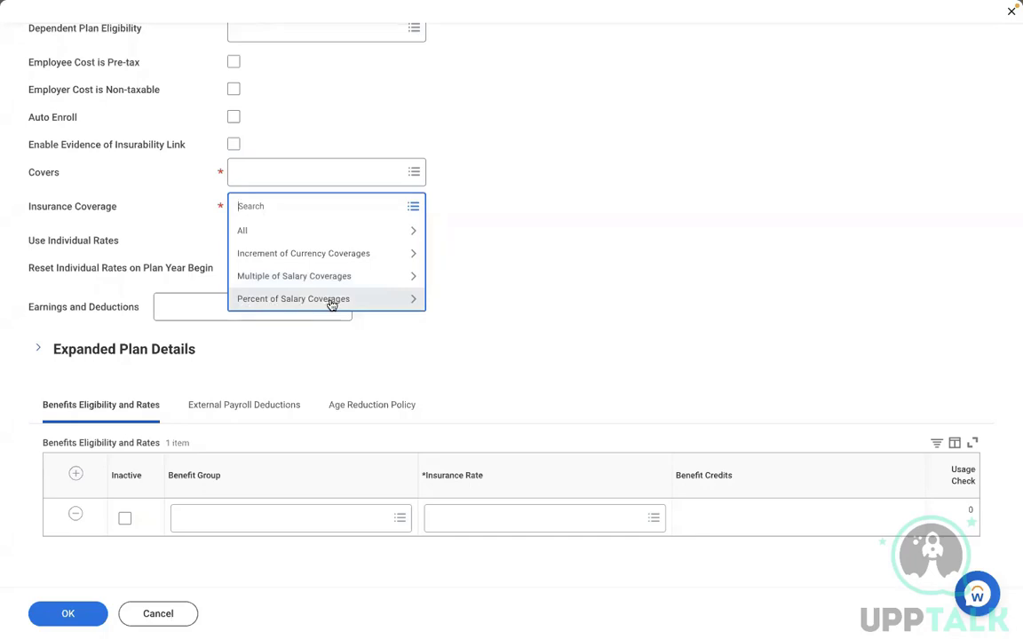
pyautogui.click(487, 514)
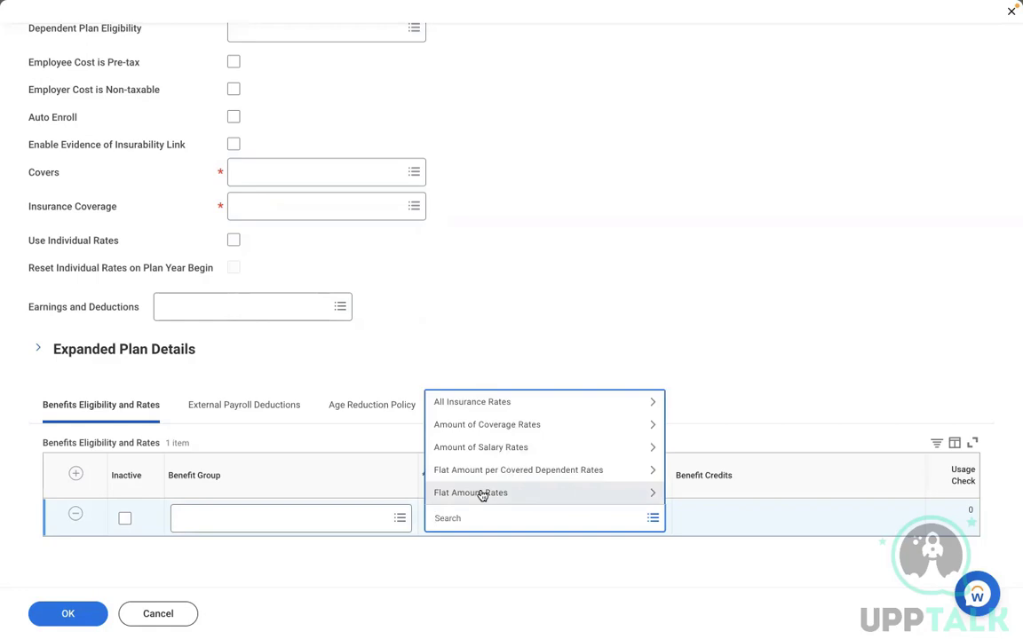
pyautogui.click(284, 181)
pyautogui.click(451, 202)
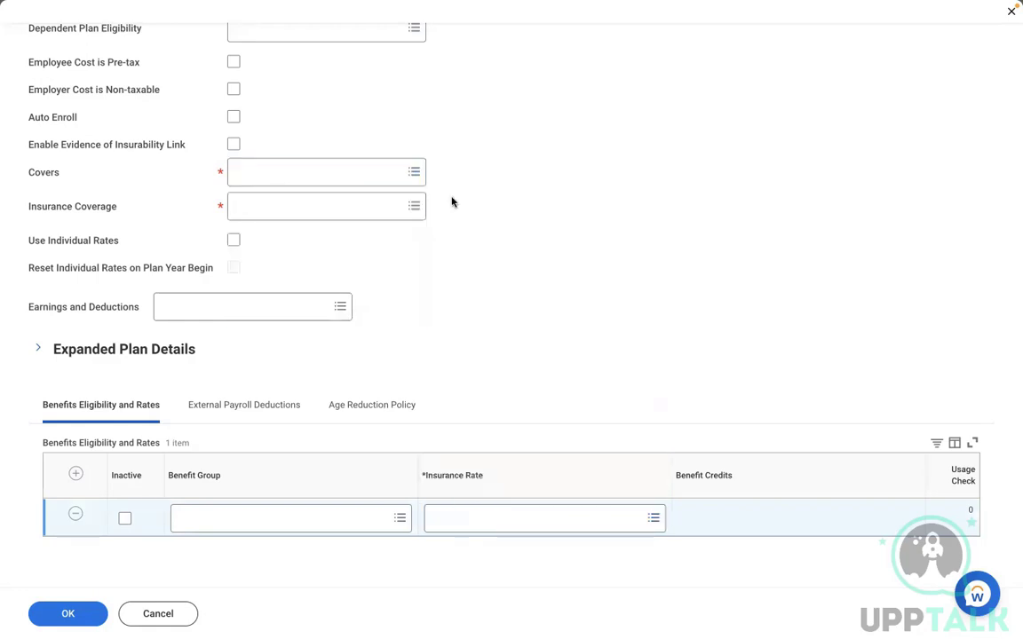
pyautogui.click(359, 199)
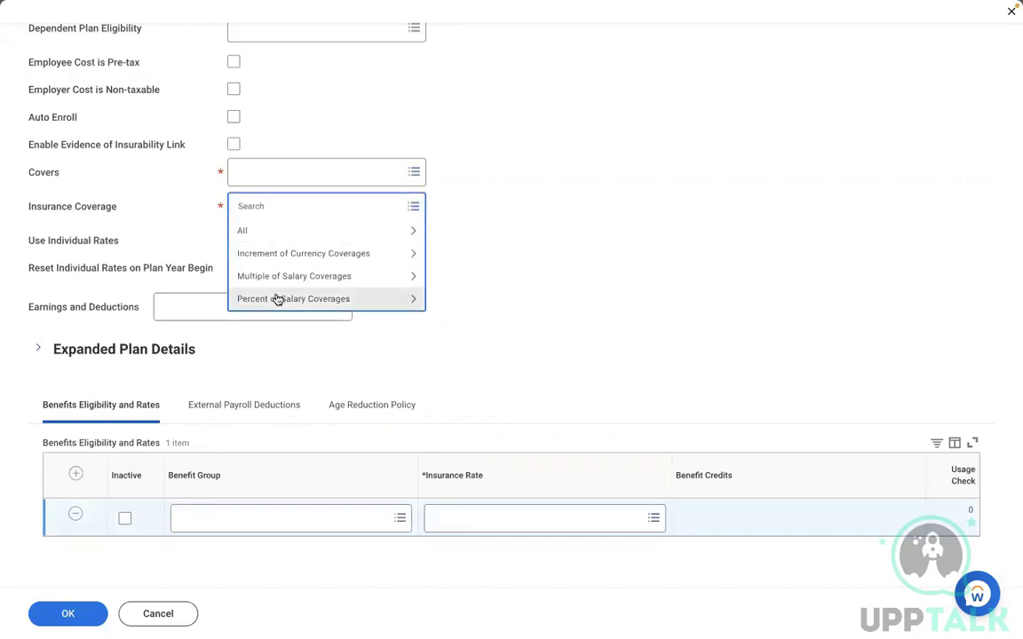
pyautogui.click(448, 523)
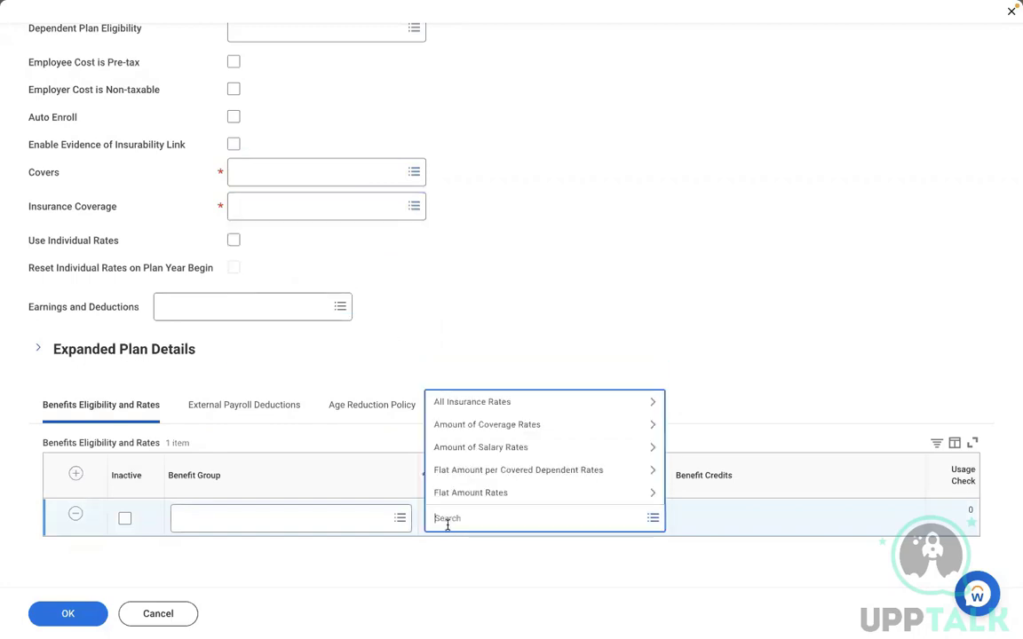
pyautogui.click(317, 214)
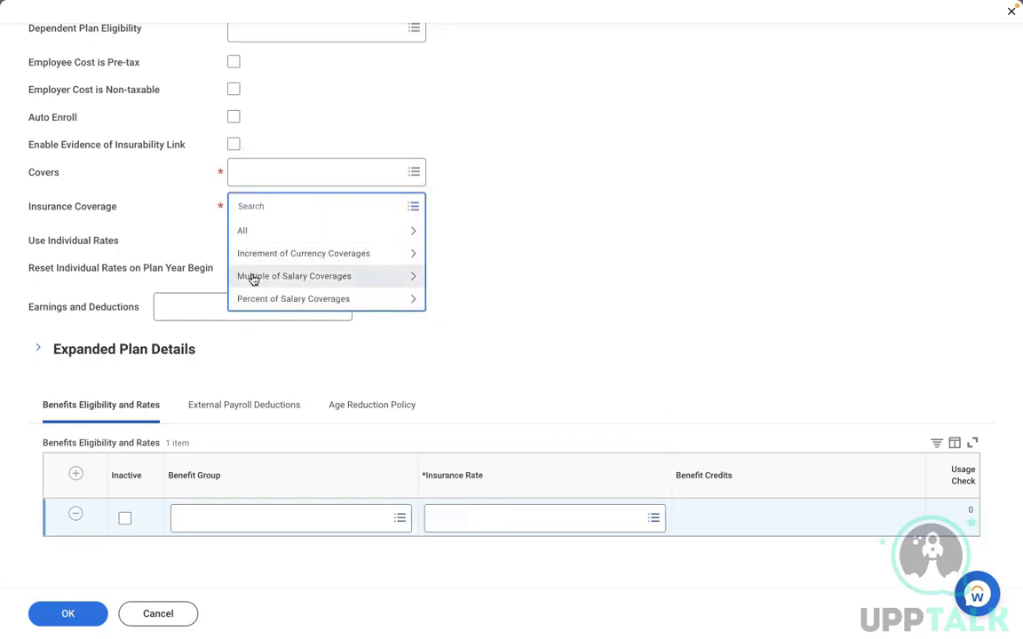
pyautogui.click(578, 404)
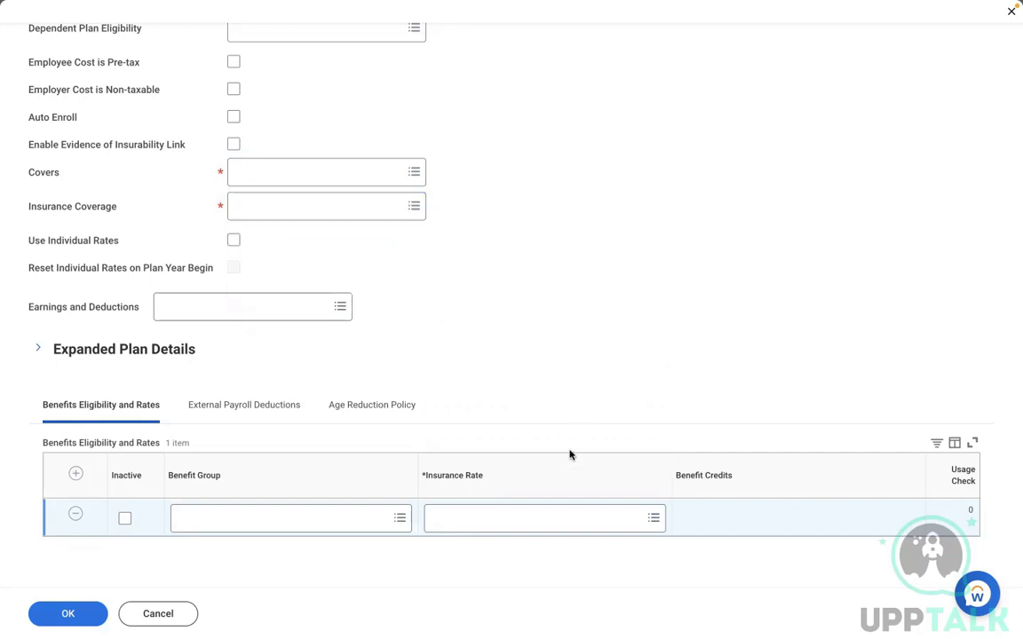
pyautogui.click(515, 520)
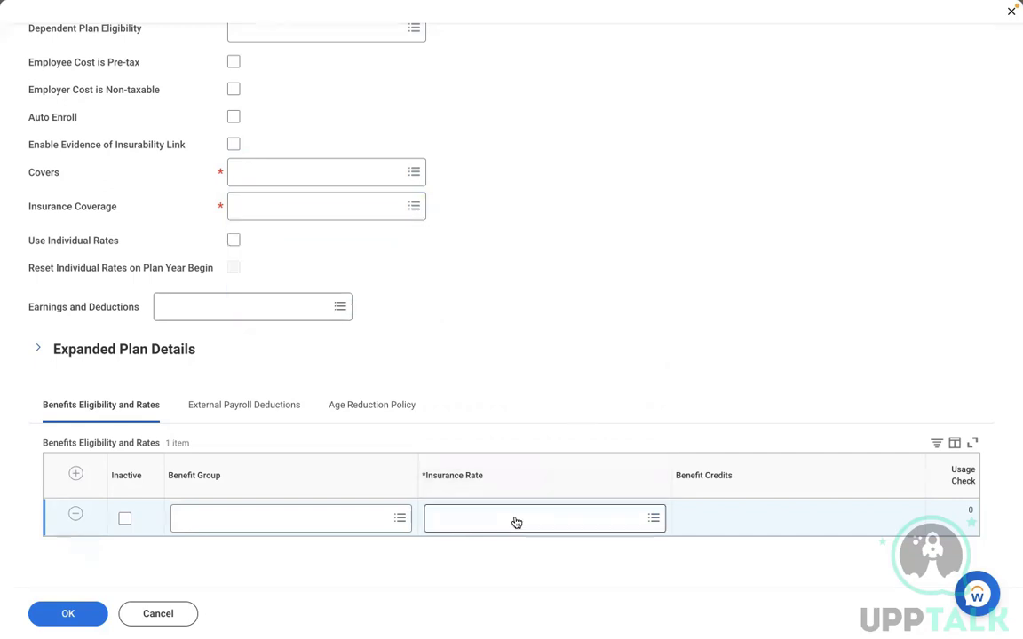
pyautogui.click(507, 382)
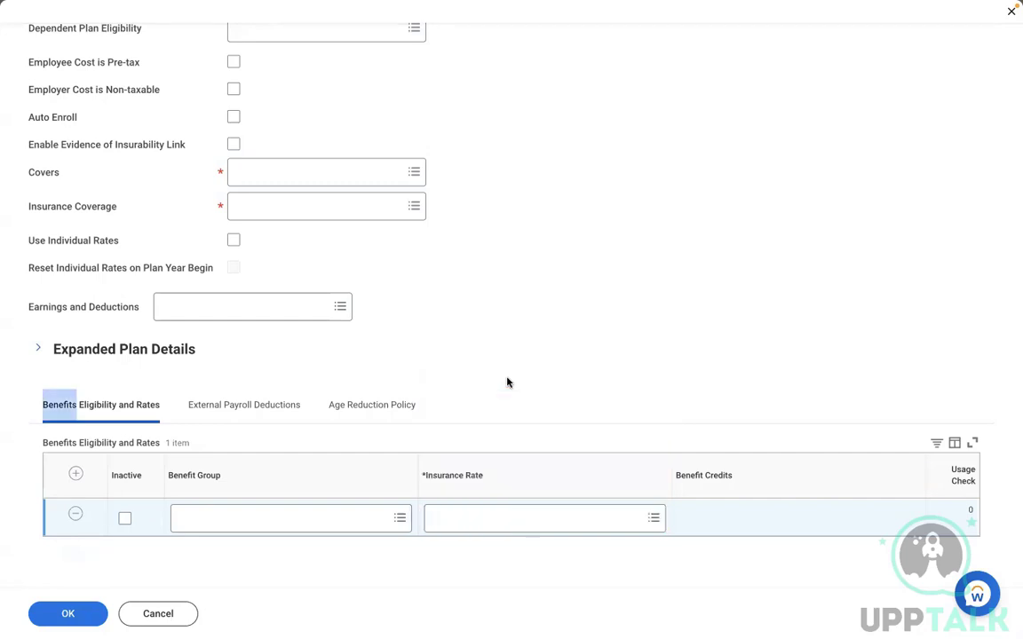
# Review the choices offered for Covers and Insurance Coverage in the benefit plan form.
pyautogui.scroll(5, 508, 382)
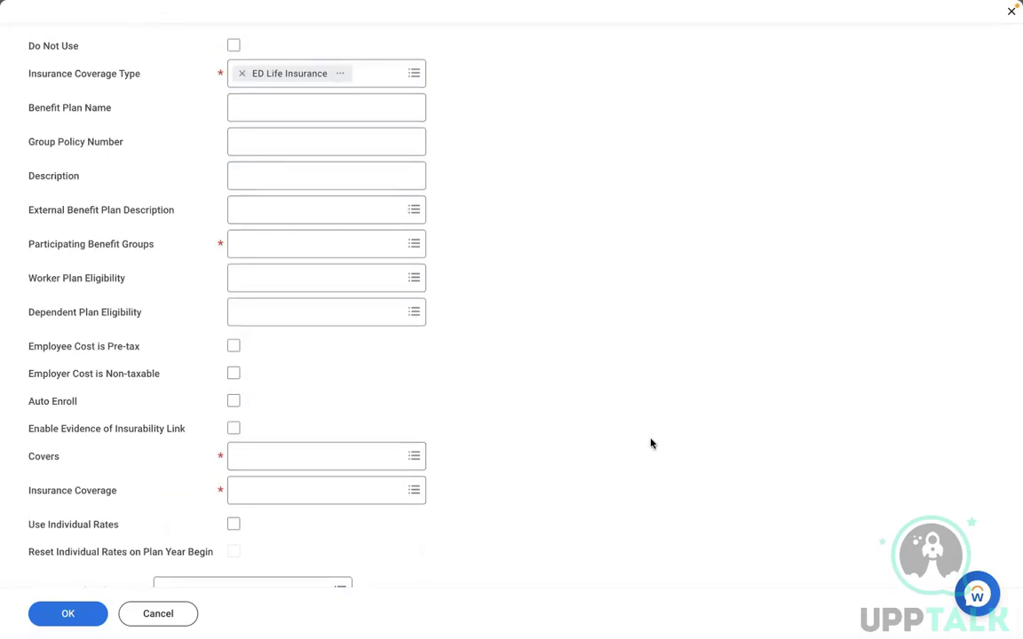
pyautogui.click(285, 457)
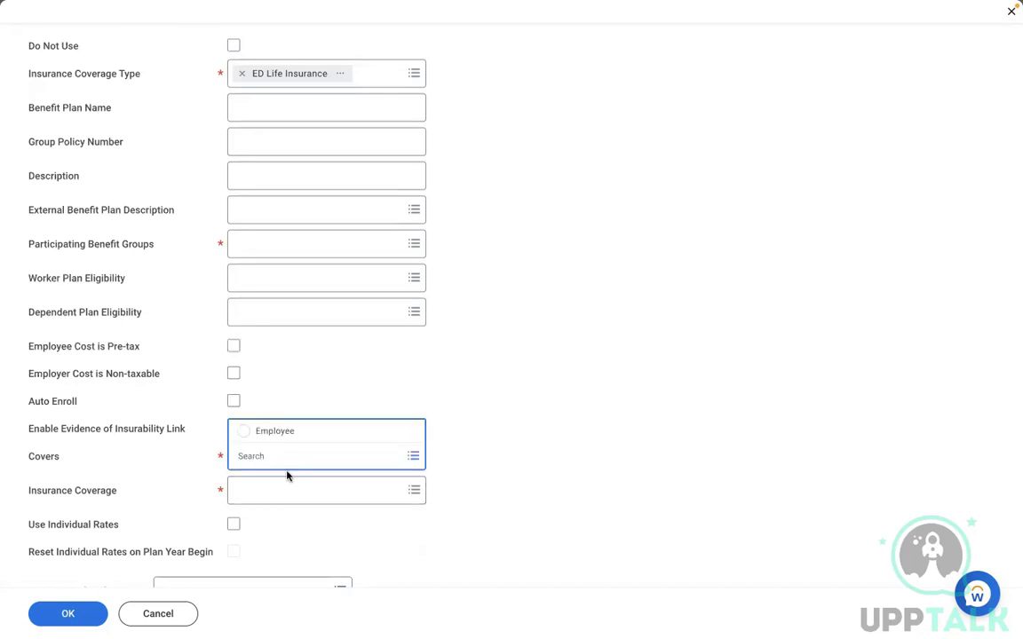
pyautogui.click(264, 489)
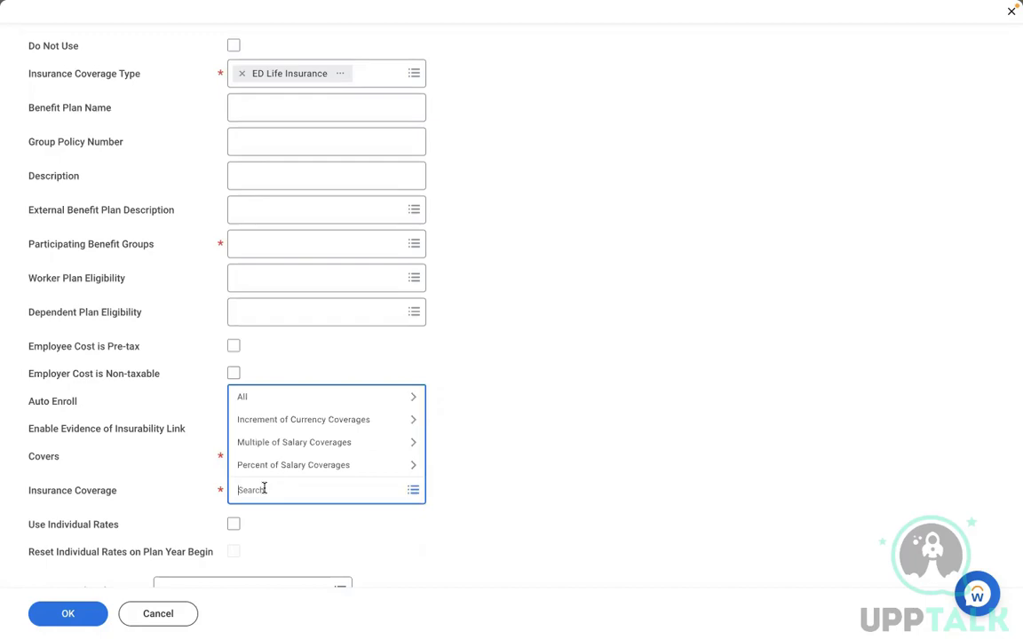
pyautogui.click(431, 439)
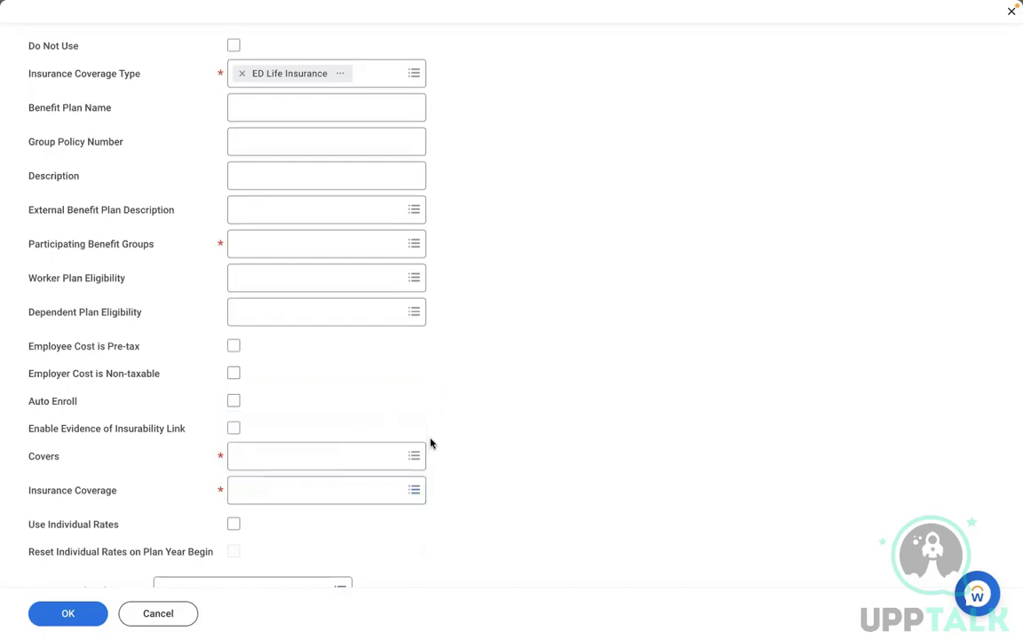
# Switch to the Word document and extend the heading to "INSURANCE Coverage s", followed by a new line.
pyautogui.hotkey('ctrl', 'Left')
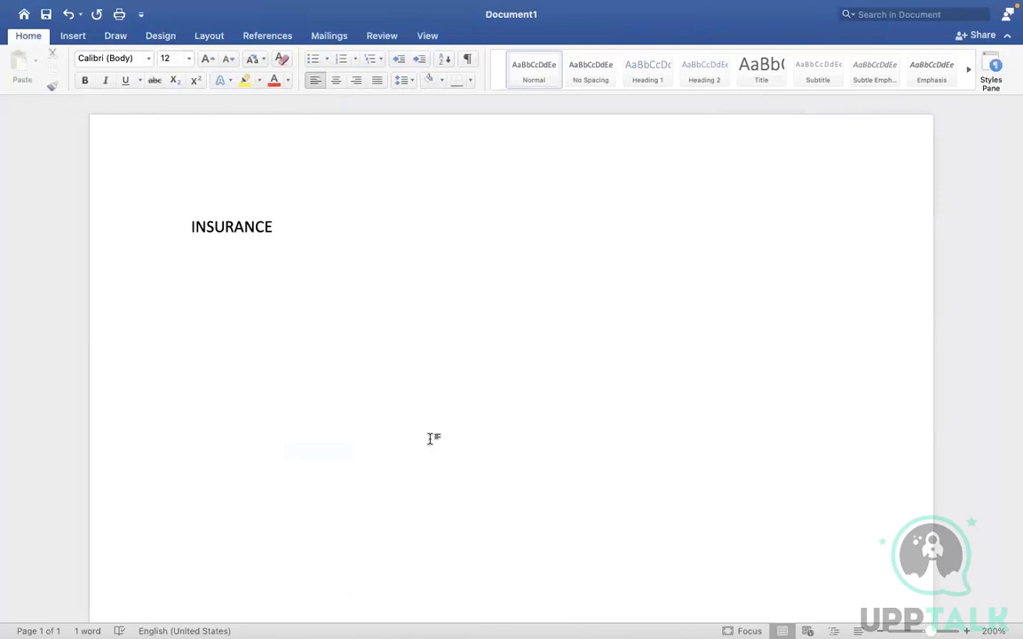
pyautogui.click(353, 333)
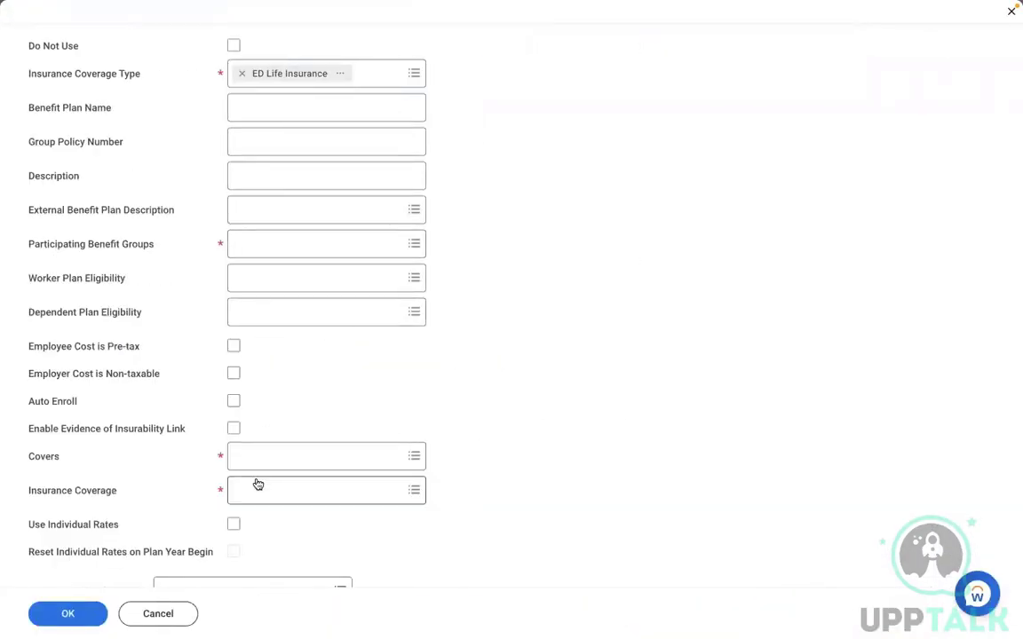
pyautogui.click(304, 491)
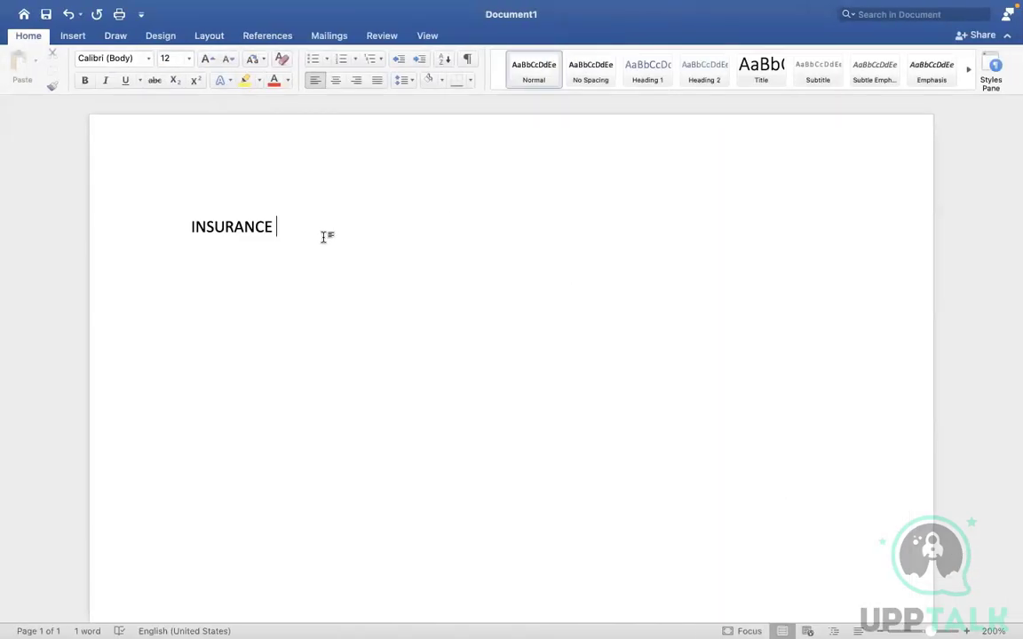
pyautogui.write('Coverage s')
pyautogui.press('Return')
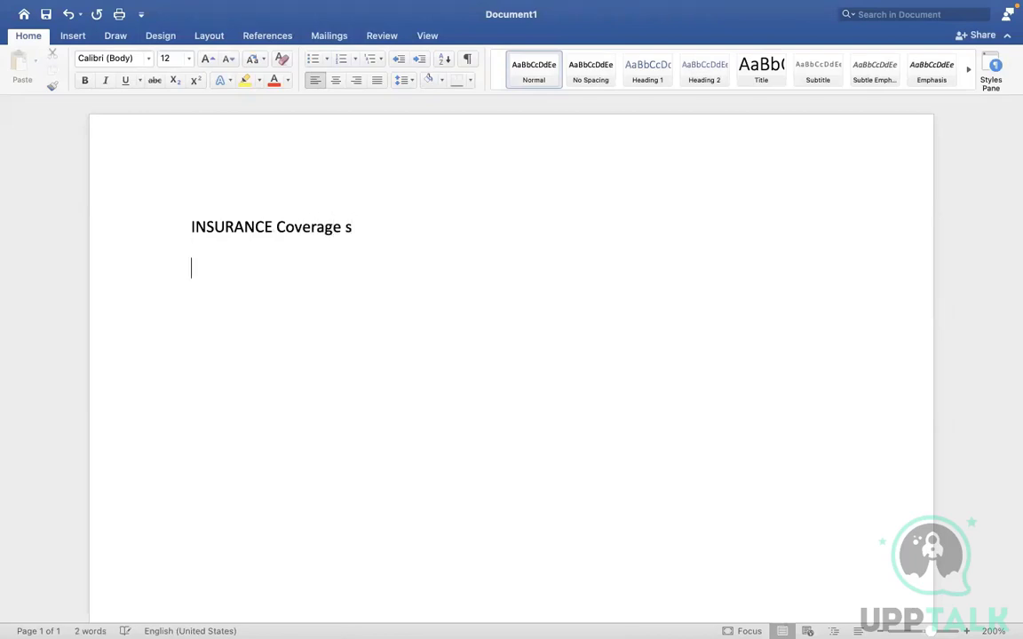
# Start a numbered list under the heading with item 1 reading "Increment of currency coverage".
pyautogui.write('1. ')
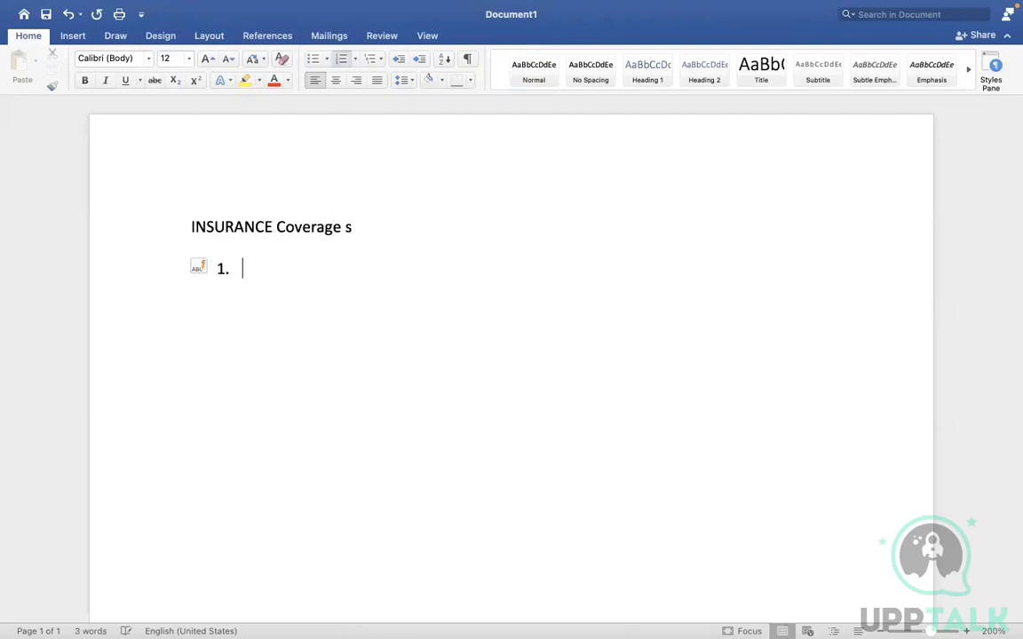
pyautogui.write('Increment of c')
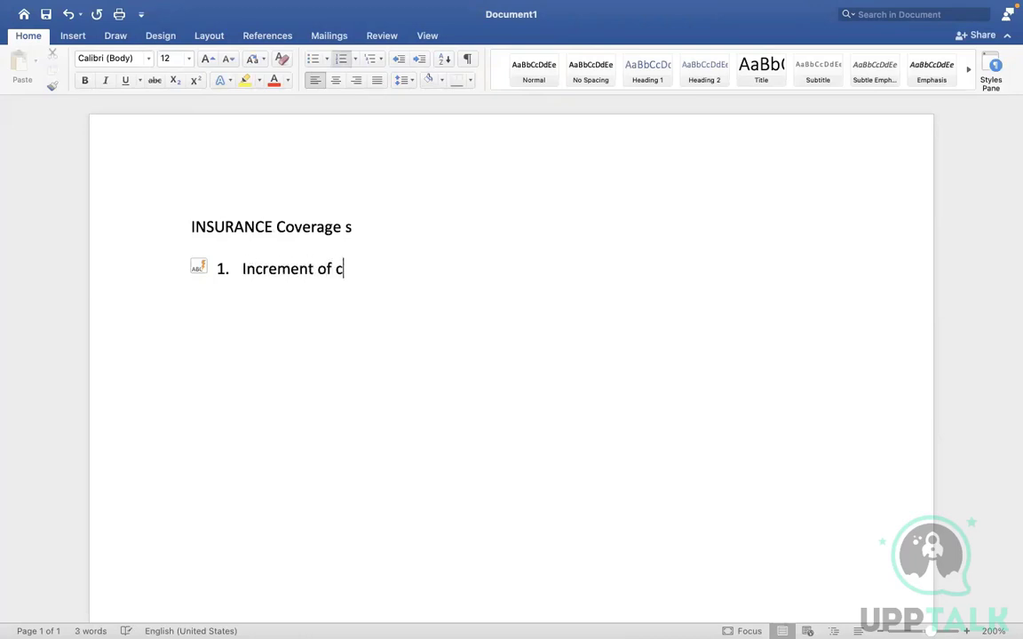
pyautogui.write('urrency coverage')
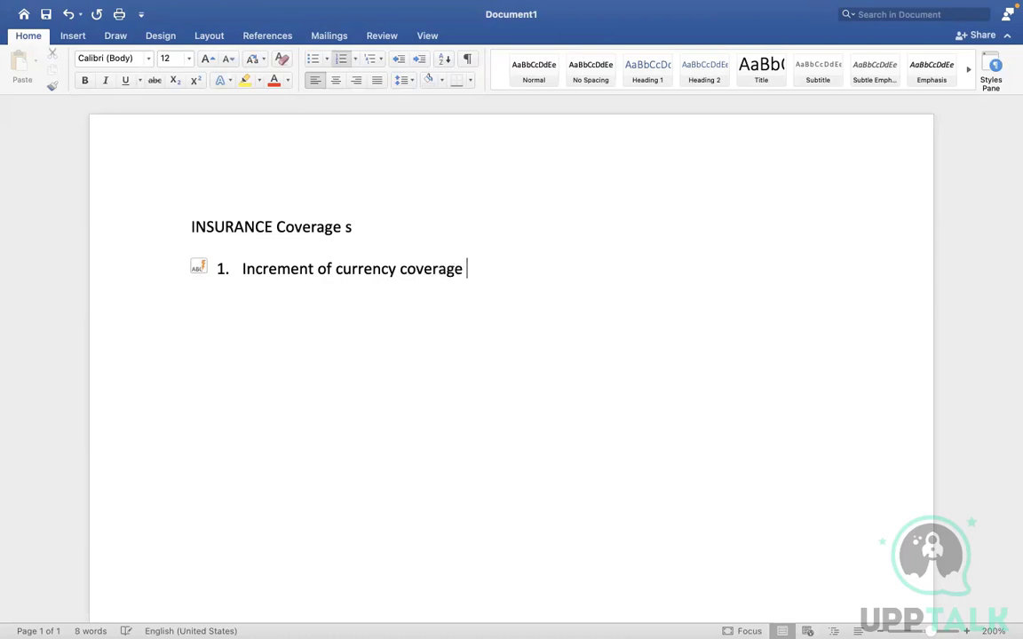
# Leave a few blank lines below the first item and add numbered item 2 reading "Multiples of Salary".
pyautogui.press('Return')
pyautogui.press('Return')
pyautogui.press('Return')
pyautogui.press('Return')
pyautogui.press('Return')
pyautogui.press('Return')
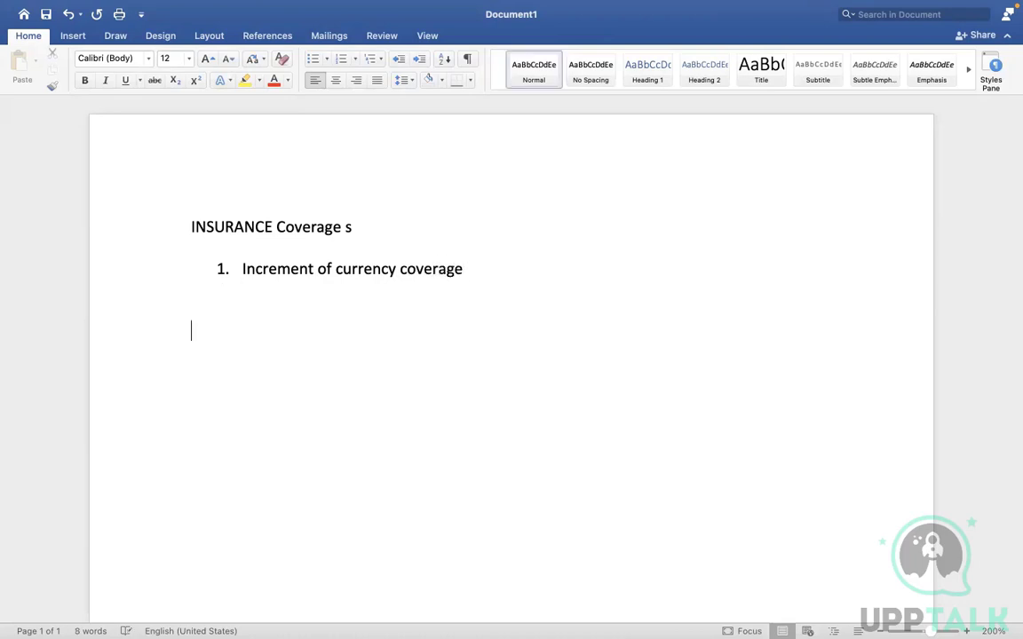
pyautogui.write('2. ')
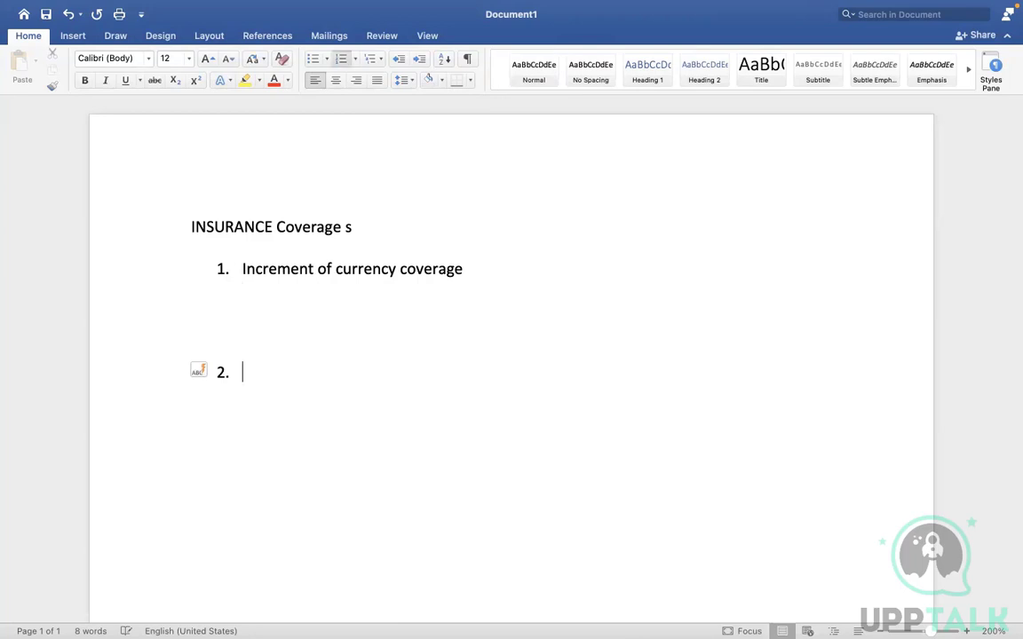
pyautogui.write('Mul')
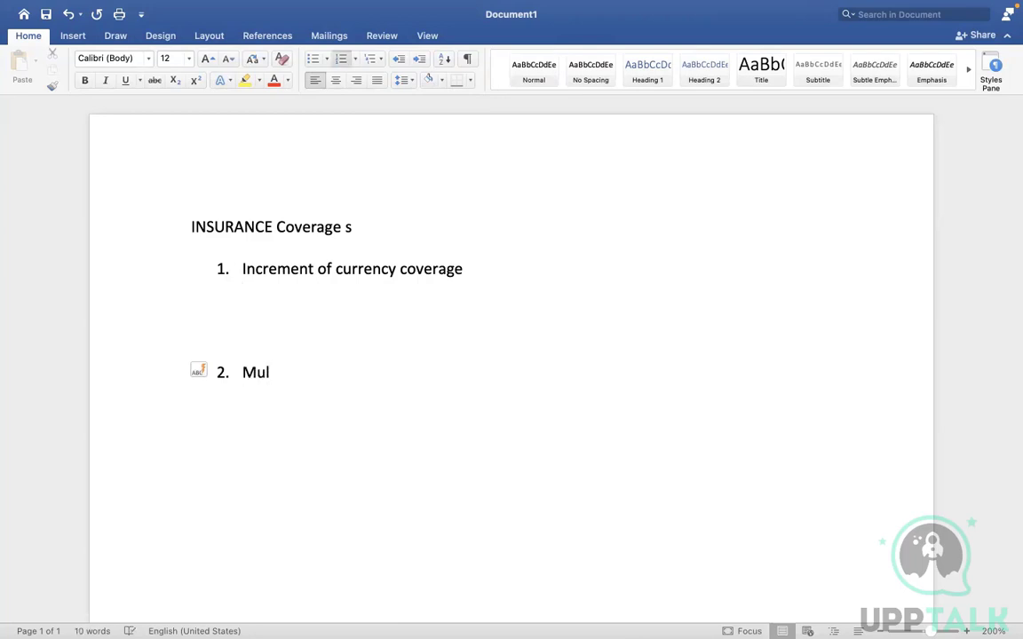
pyautogui.write('tiples of ')
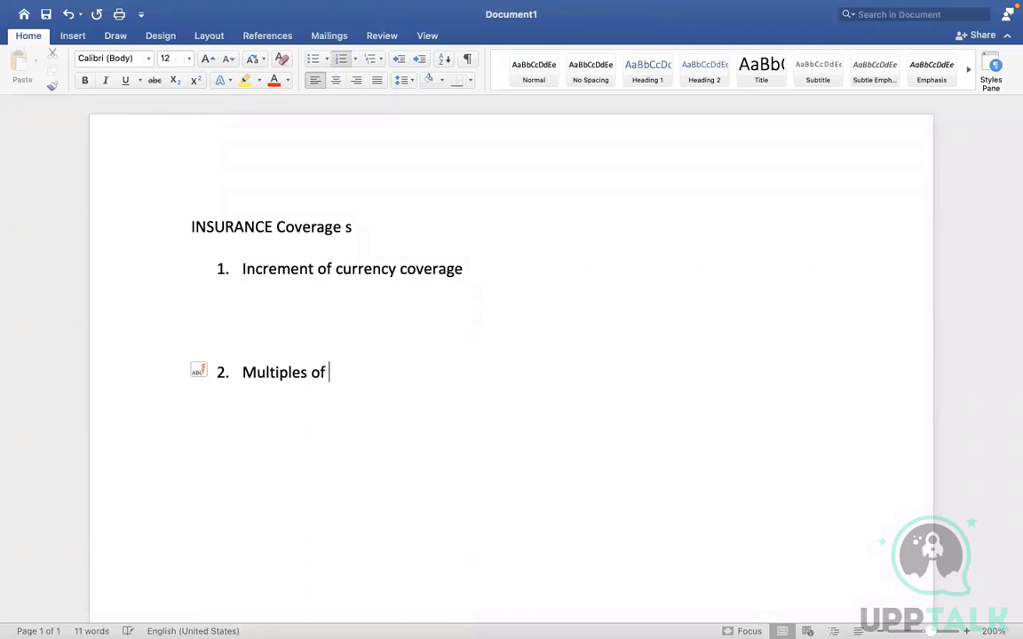
pyautogui.write('Salary')
# Leave blank lines below item 2 and add numbered item 3 reading "Percentage of salary".
pyautogui.press('Return')
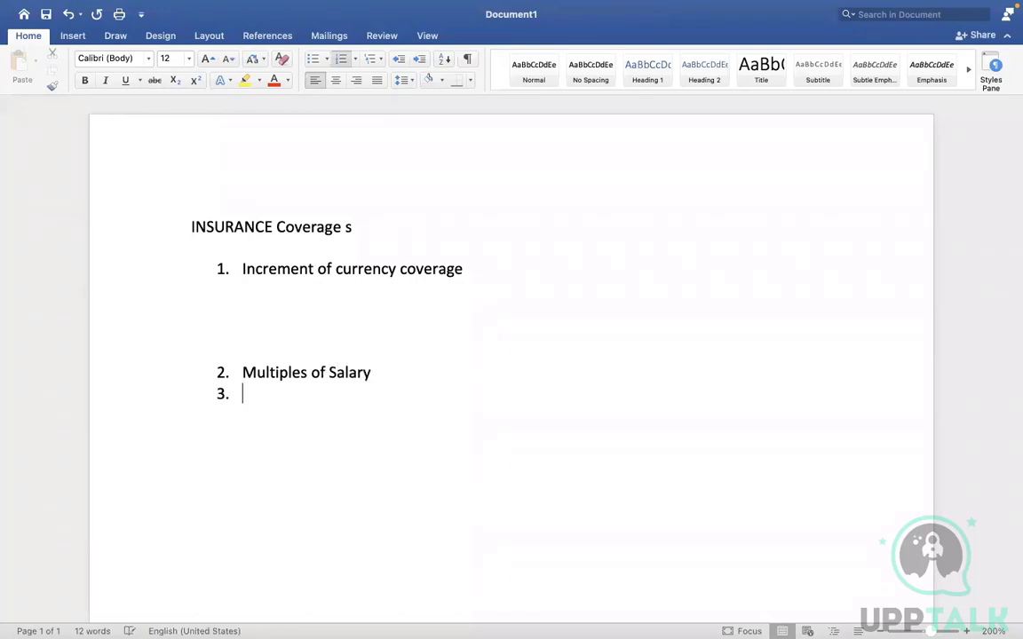
pyautogui.press('Return')
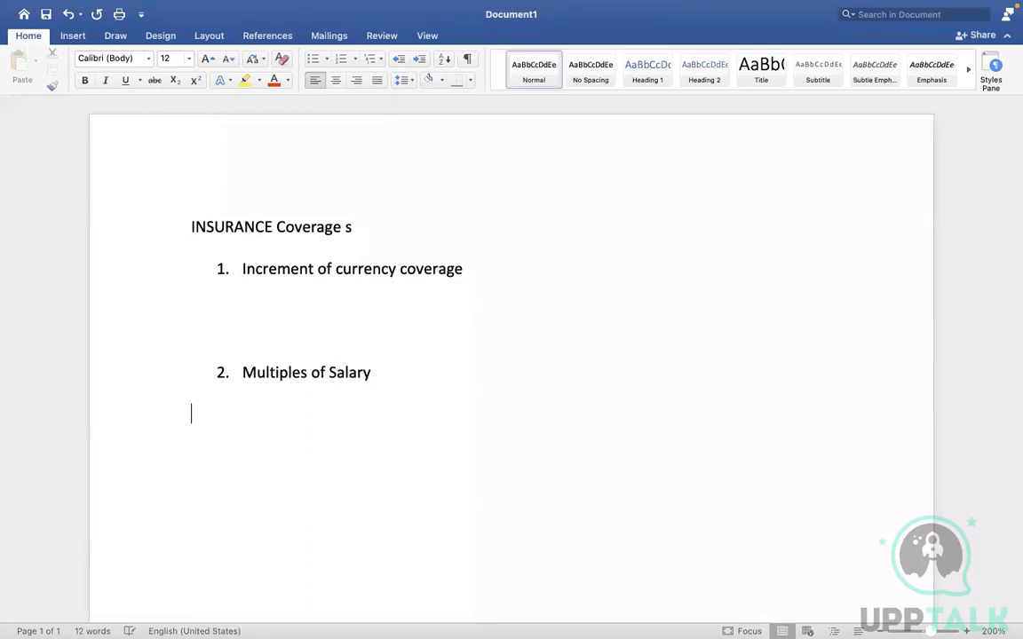
pyautogui.press('Return')
pyautogui.press('Return')
pyautogui.write('3. ')
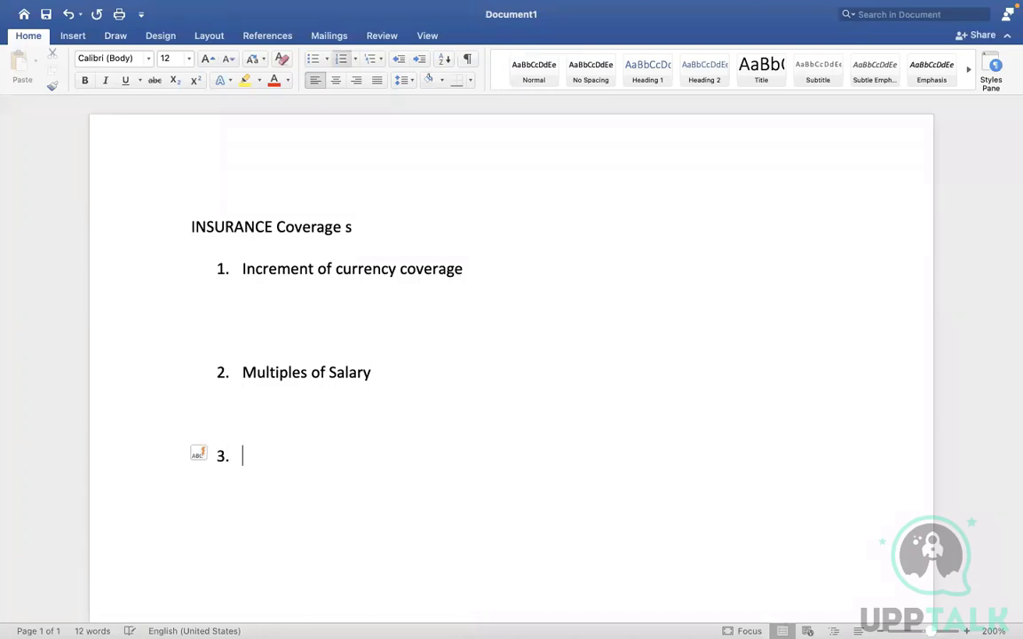
pyautogui.write('Percentage of sa')
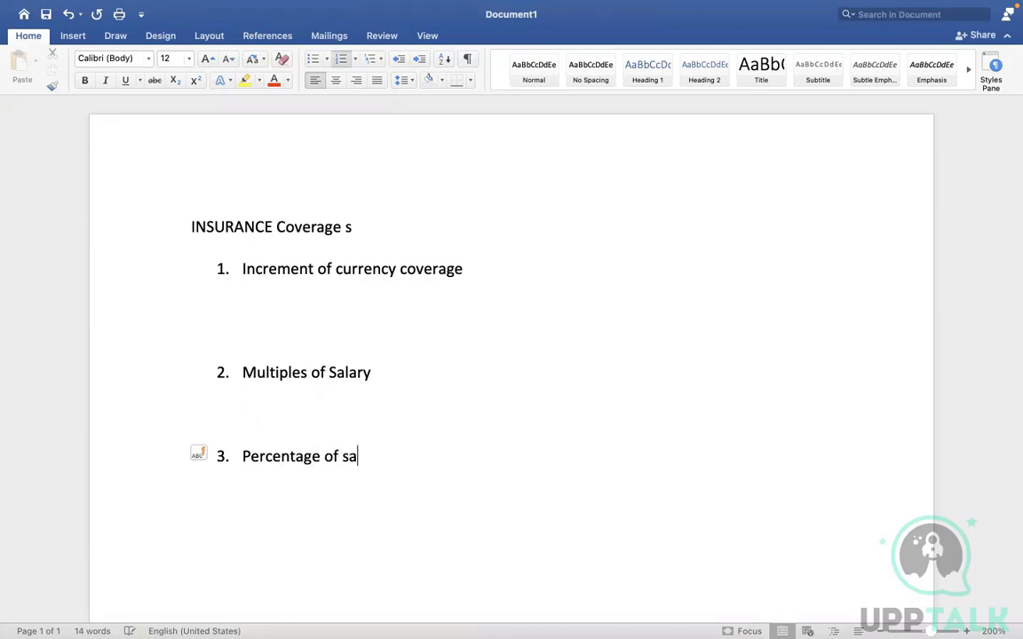
pyautogui.write('lary')
# Write "This defines increments of amounts" beneath item 1, followed by several blank lines.
pyautogui.click(477, 317)
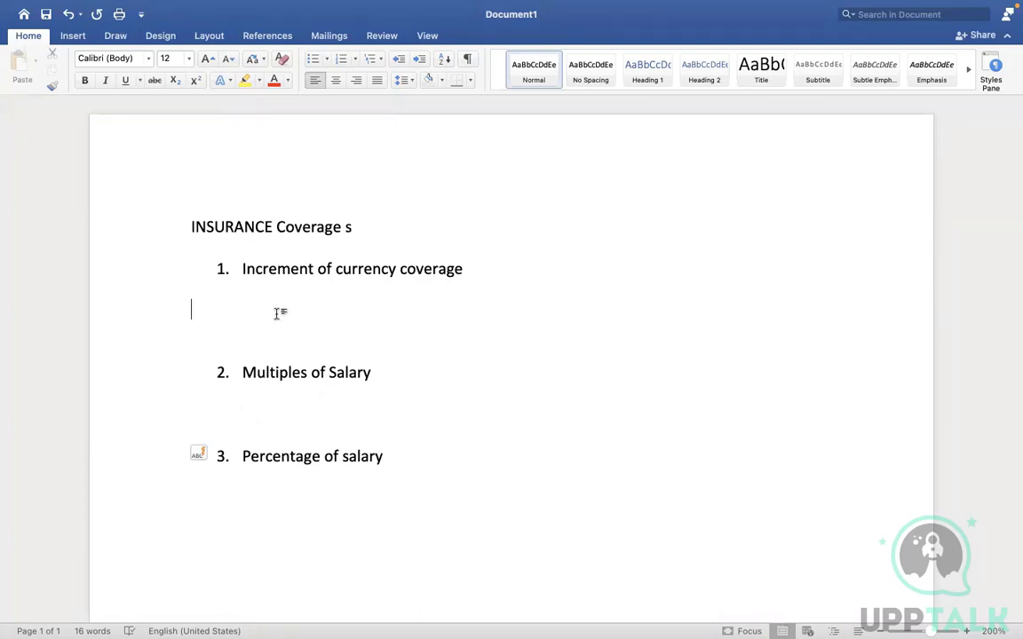
pyautogui.write('This defi')
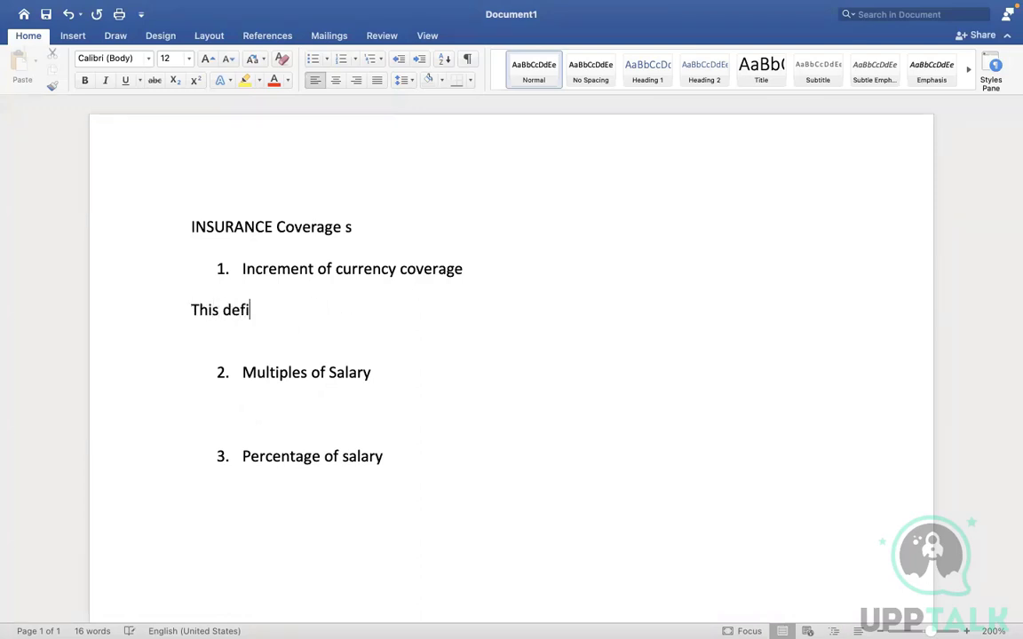
pyautogui.write('nes increment')
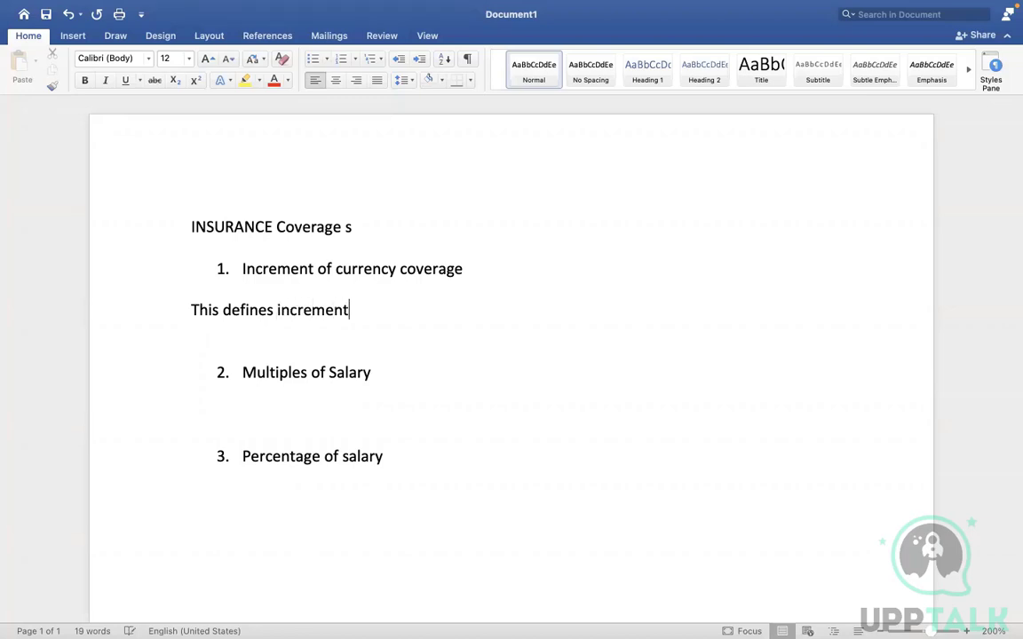
pyautogui.write('s of ')
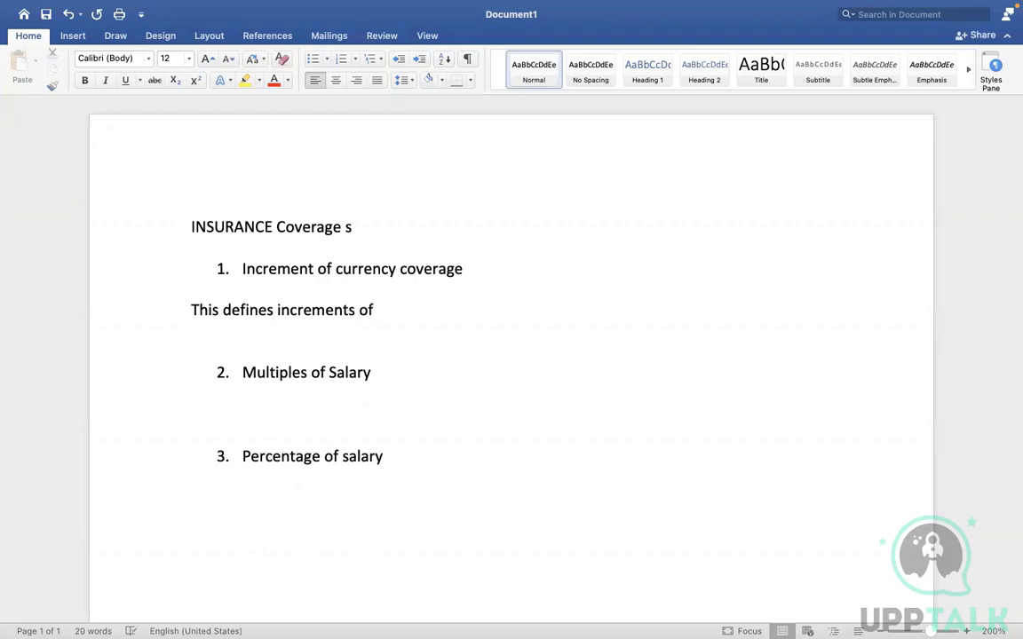
pyautogui.write('A')
pyautogui.press('BackSpace')
pyautogui.write('amounts')
pyautogui.press('Return')
pyautogui.press('Return')
pyautogui.press('Return')
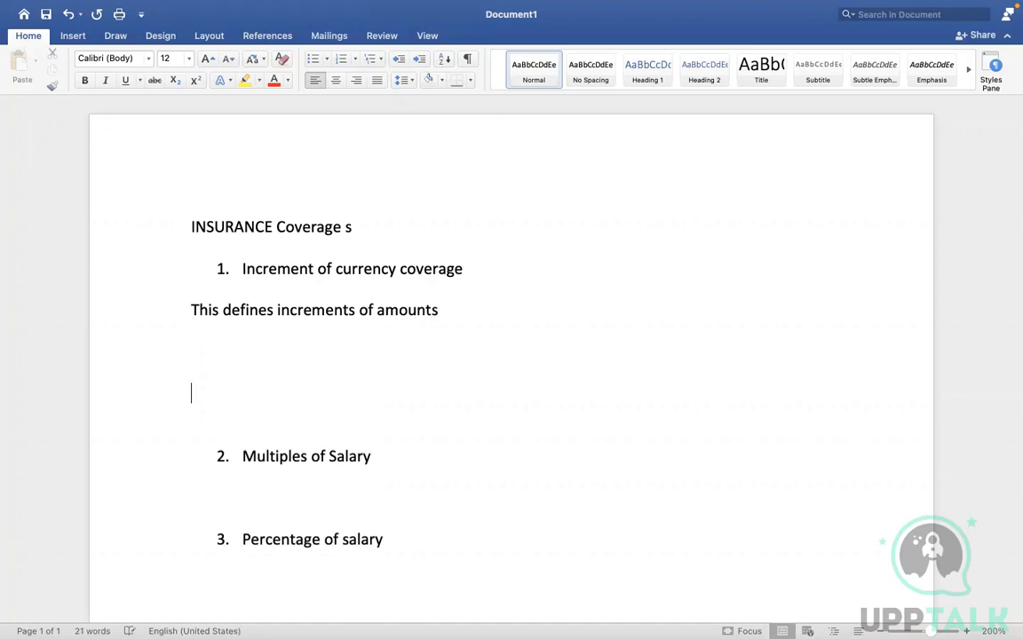
# Add the example line "Ex: 50000$. 100000$ , 150000$" below the description of increments.
pyautogui.click(208, 352)
pyautogui.write('Ex:')
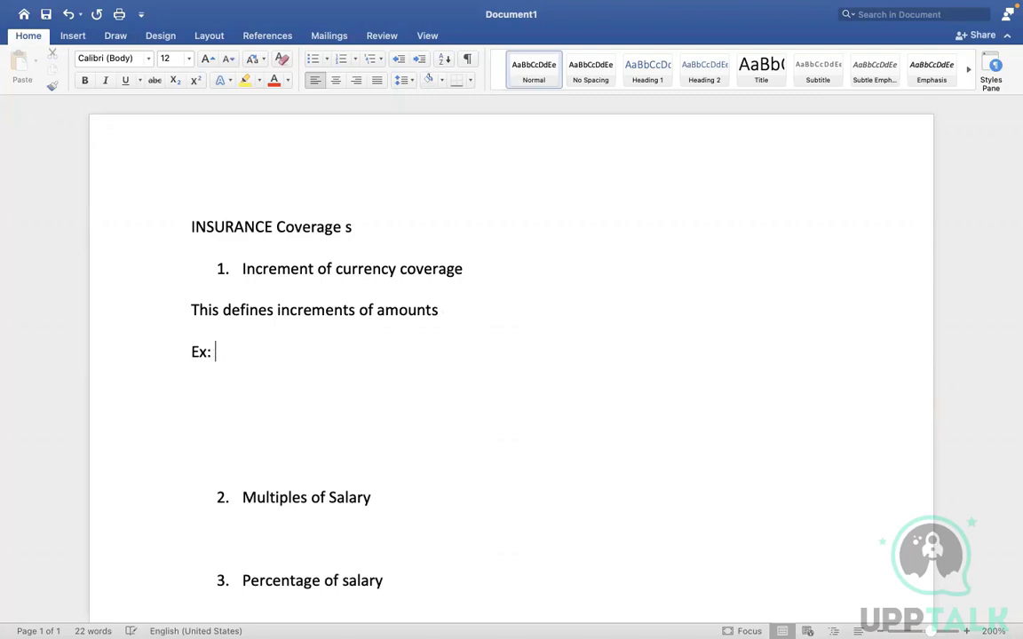
pyautogui.write(' 50000$. ')
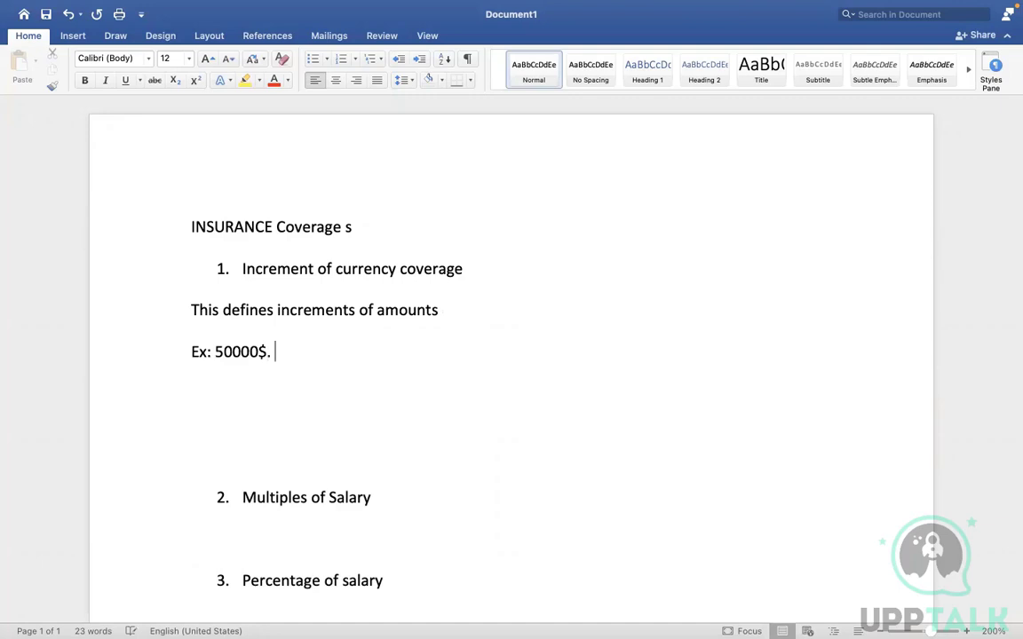
pyautogui.write('100000')
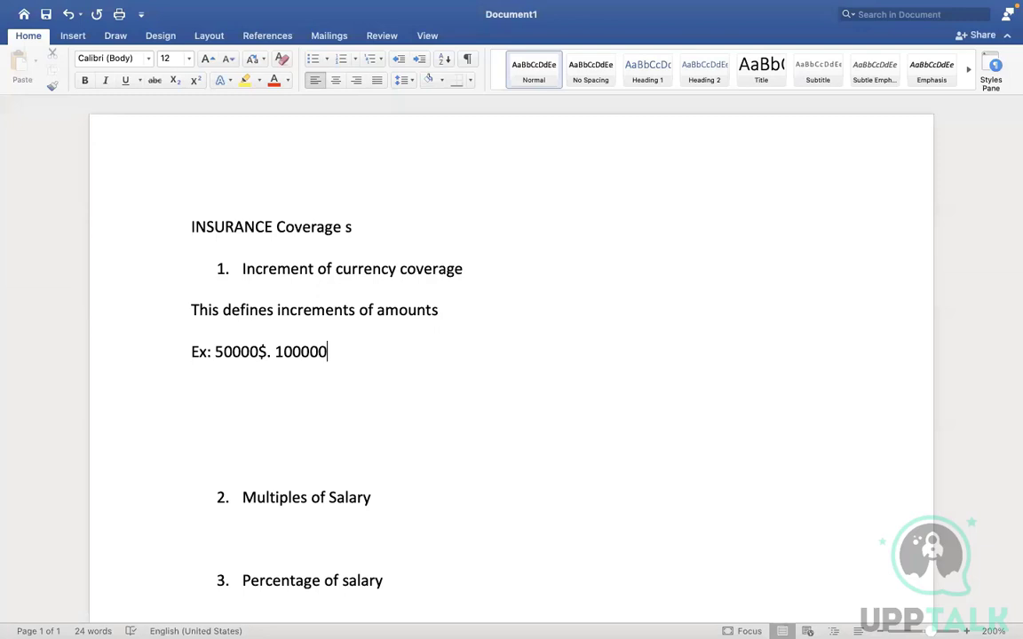
pyautogui.write('$ . 15000')
pyautogui.press('BackSpace')
pyautogui.press('BackSpace')
pyautogui.press('BackSpace')
pyautogui.press('BackSpace')
pyautogui.press('BackSpace')
pyautogui.press('BackSpace')
pyautogui.press('BackSpace')
pyautogui.write(', 150000$')
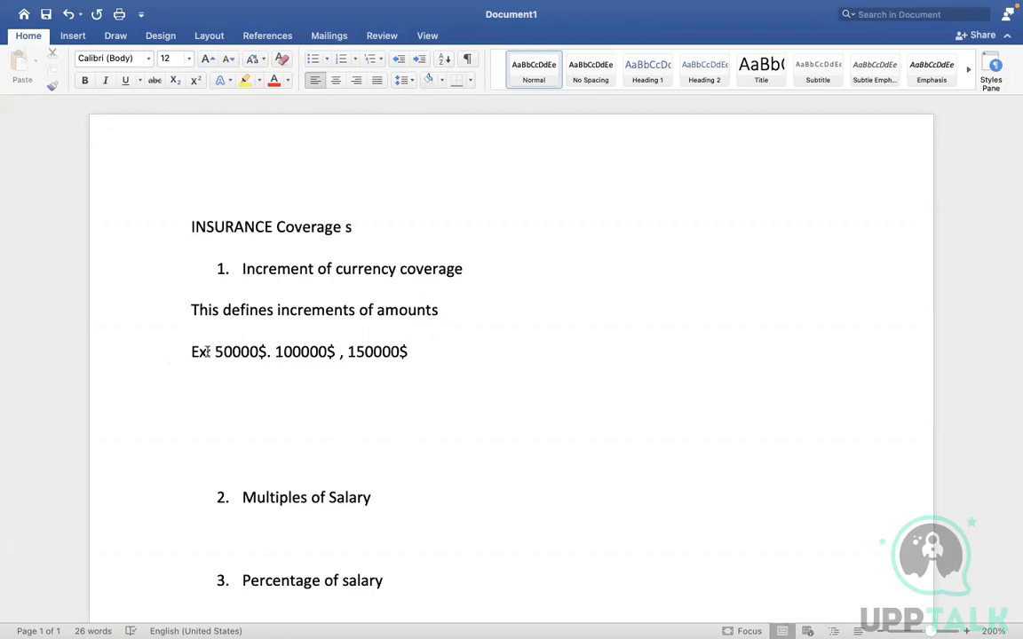
pyautogui.moveTo(206, 352); pyautogui.dragTo(384, 357)
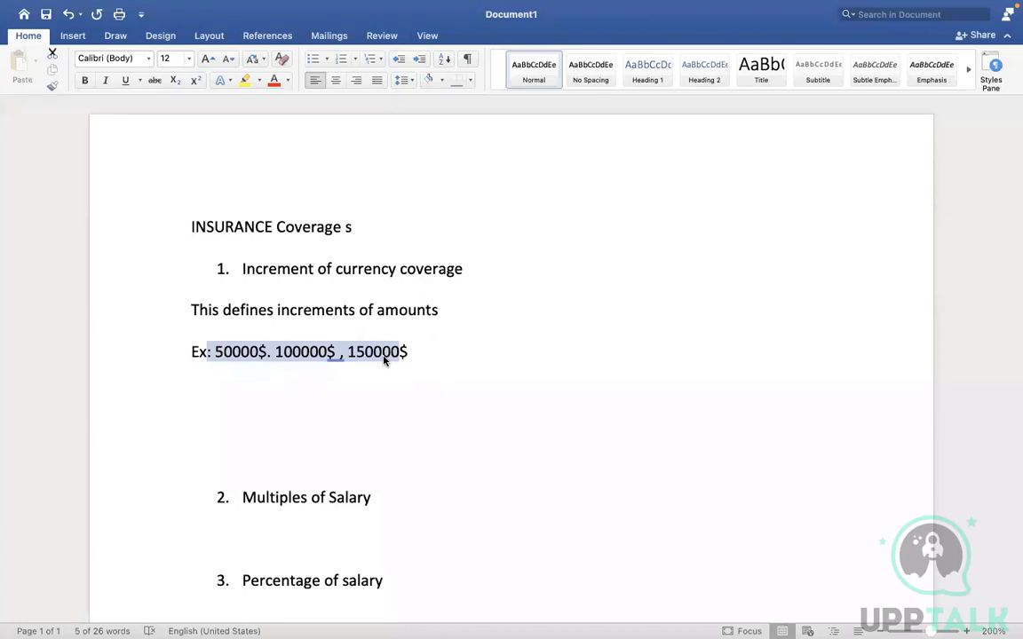
pyautogui.click(314, 349)
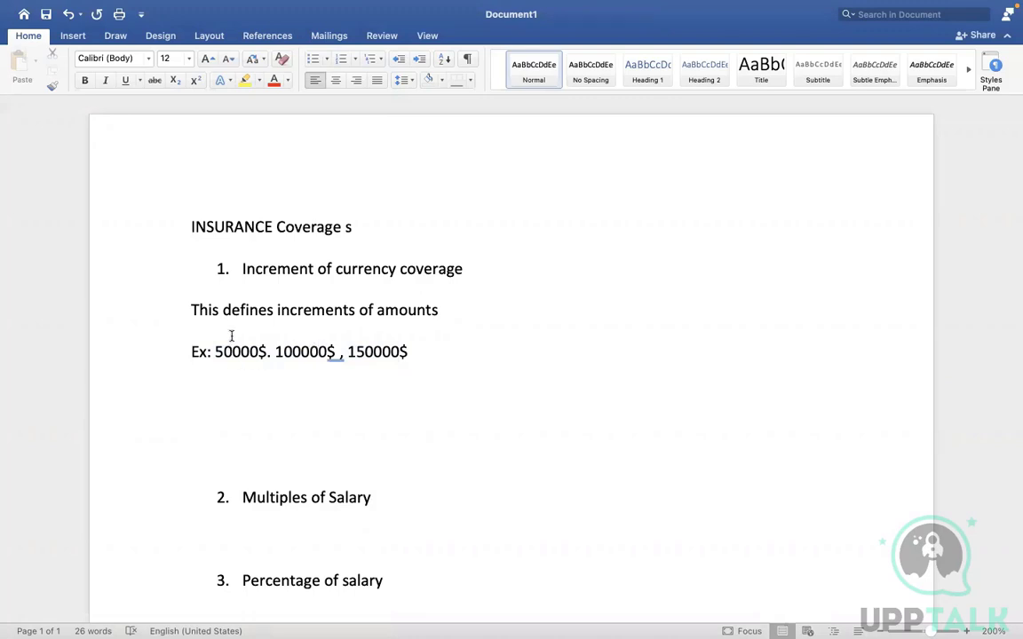
# Insert blank lines beneath "Multiples of Salary" and remove surplus blank space above it.
pyautogui.click(244, 537)
pyautogui.press('Return')
pyautogui.press('Return')
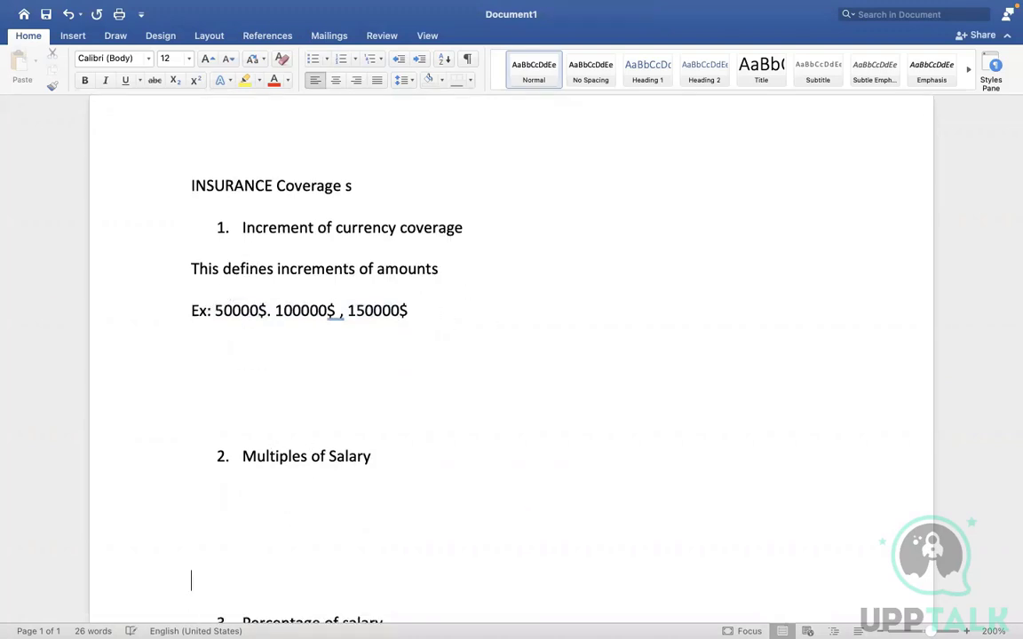
pyautogui.press('BackSpace')
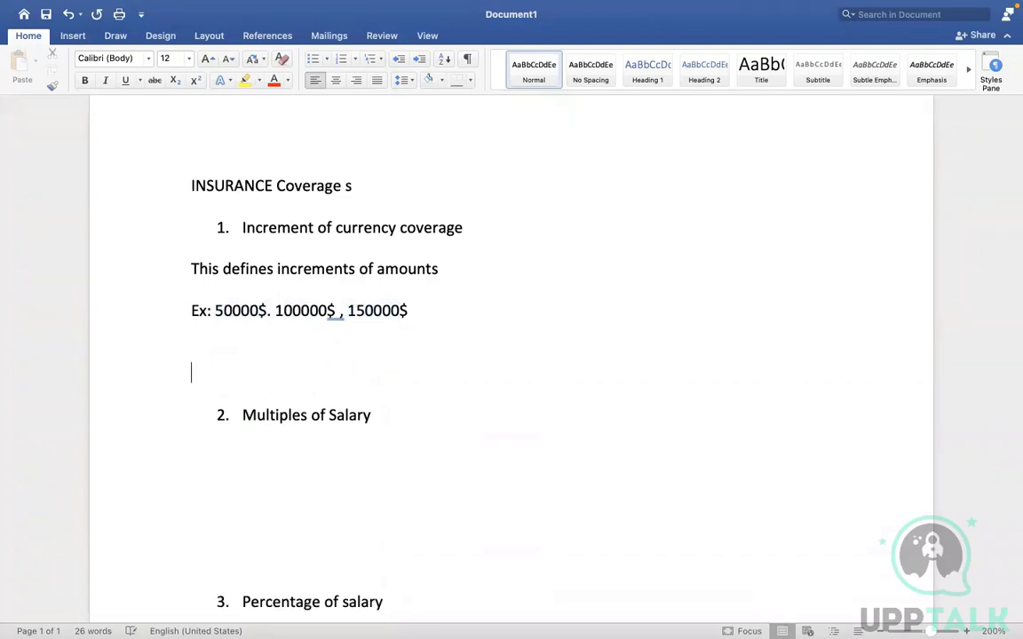
# Write "Coverage options based on multiples of salary" beneath item 2, with the spelling of "multiples" corrected.
pyautogui.click(261, 495)
pyautogui.click(242, 474)
pyautogui.write('Coverage ')
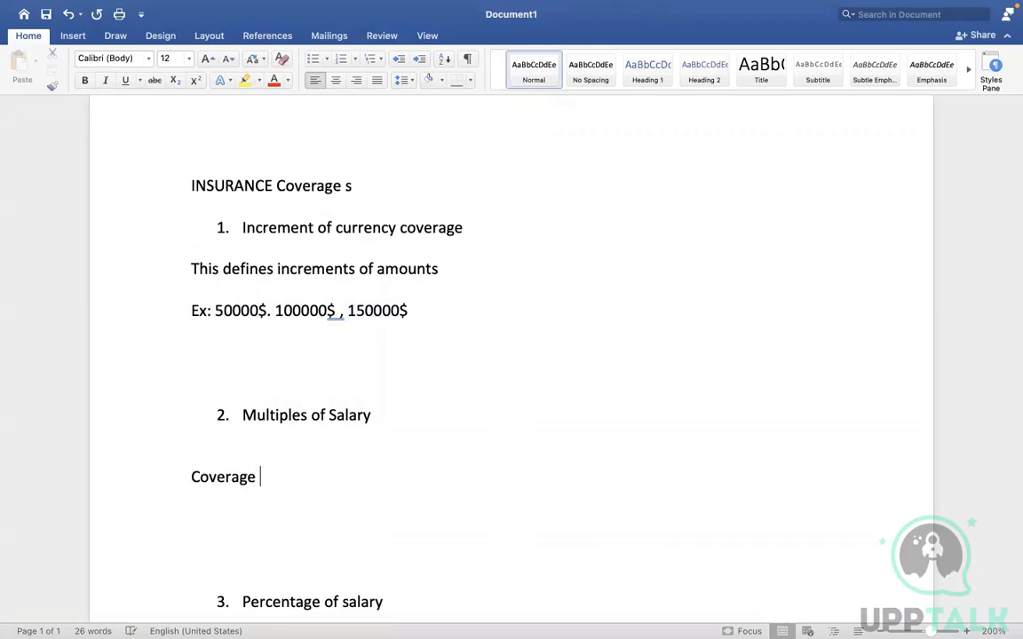
pyautogui.write('opti')
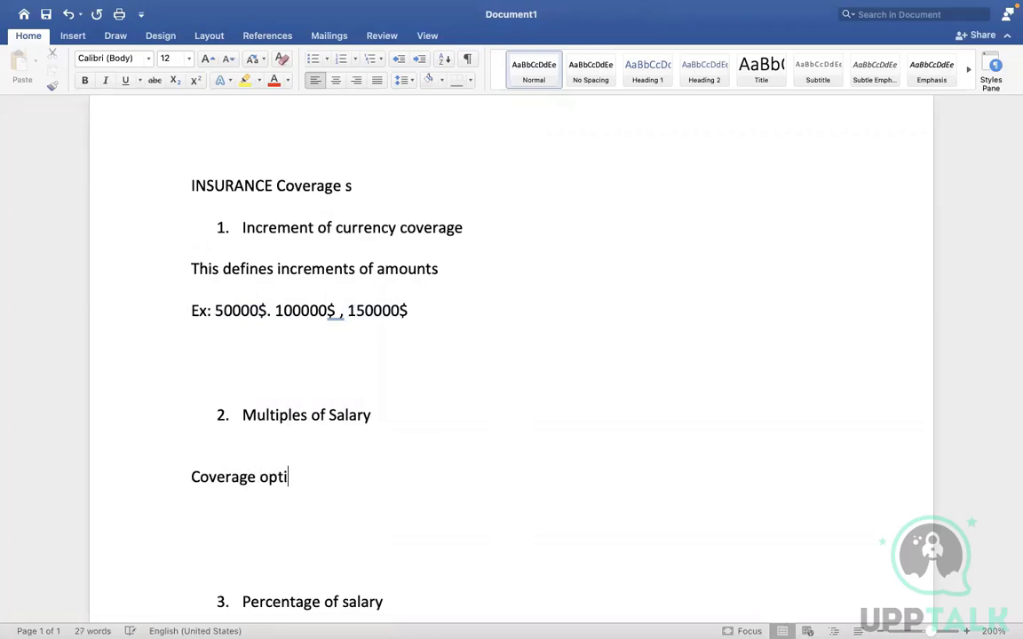
pyautogui.write('ons based ')
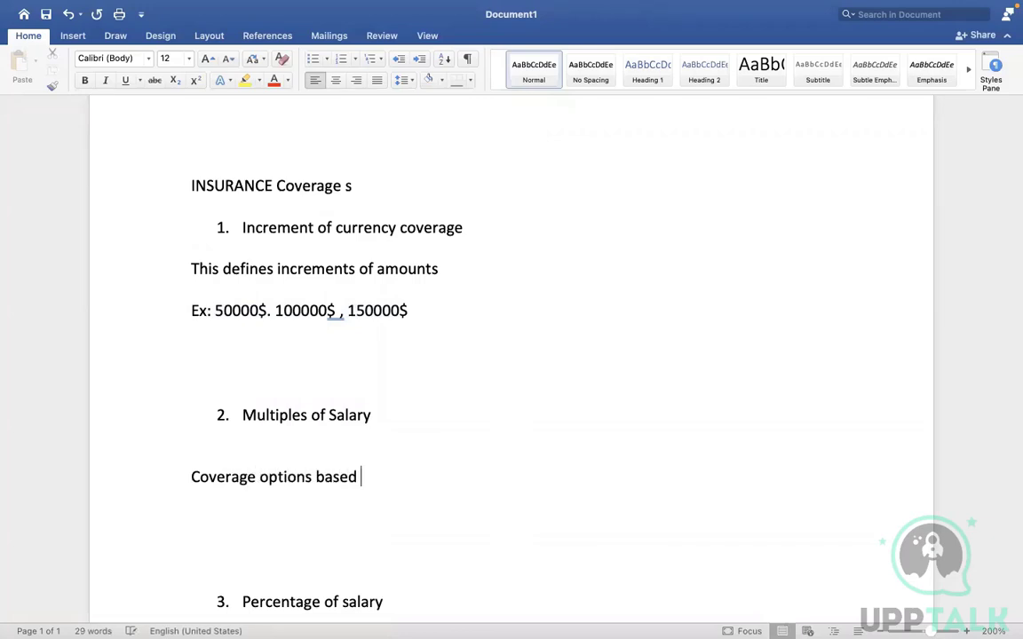
pyautogui.write('on muto')
pyautogui.press('BackSpace')
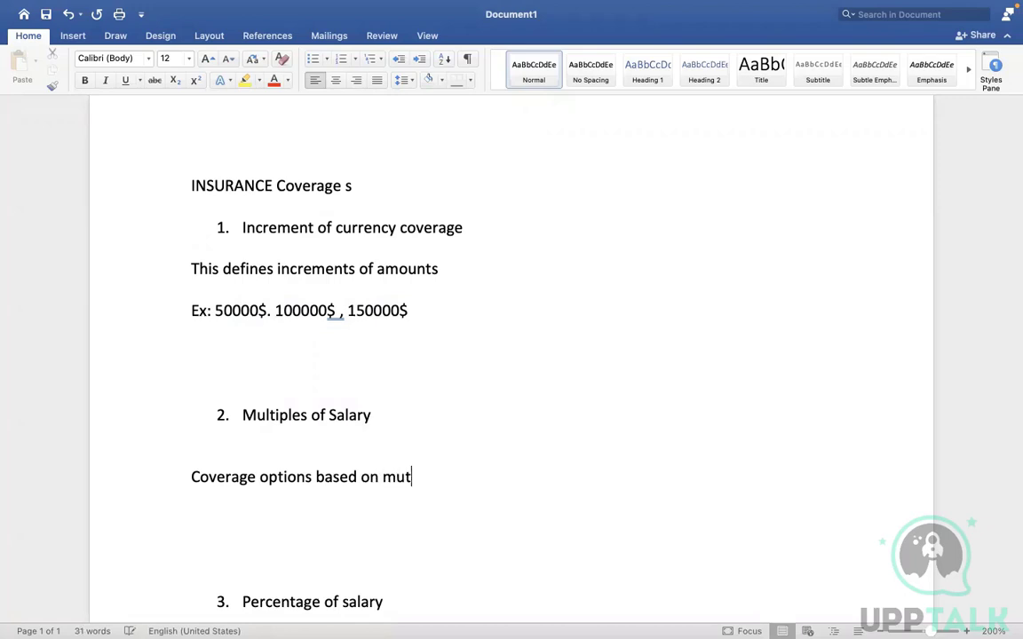
pyautogui.write('ilples of salary')
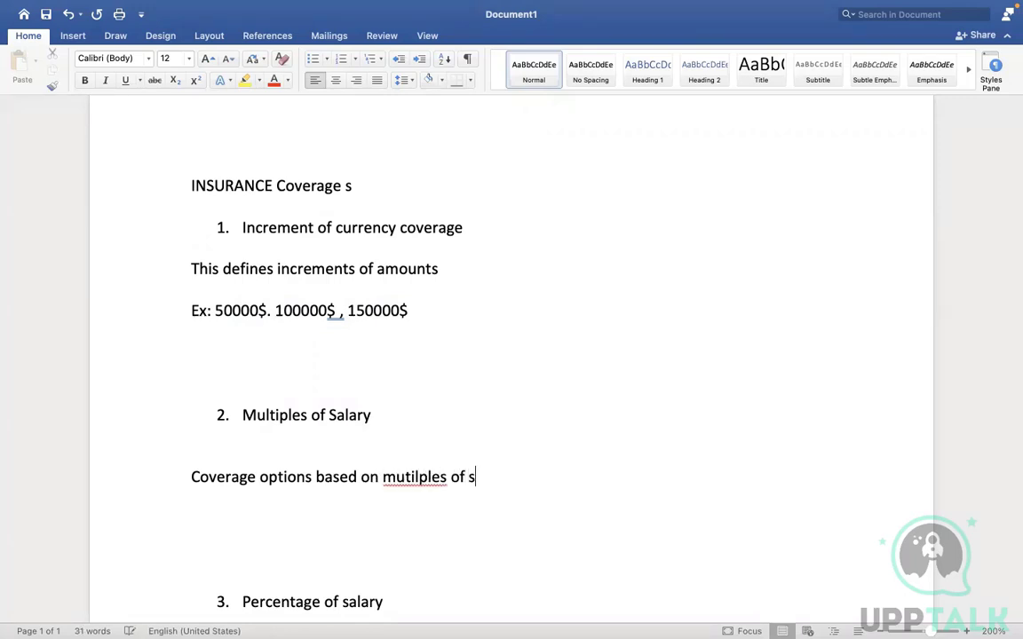
pyautogui.rightClick(421, 479)
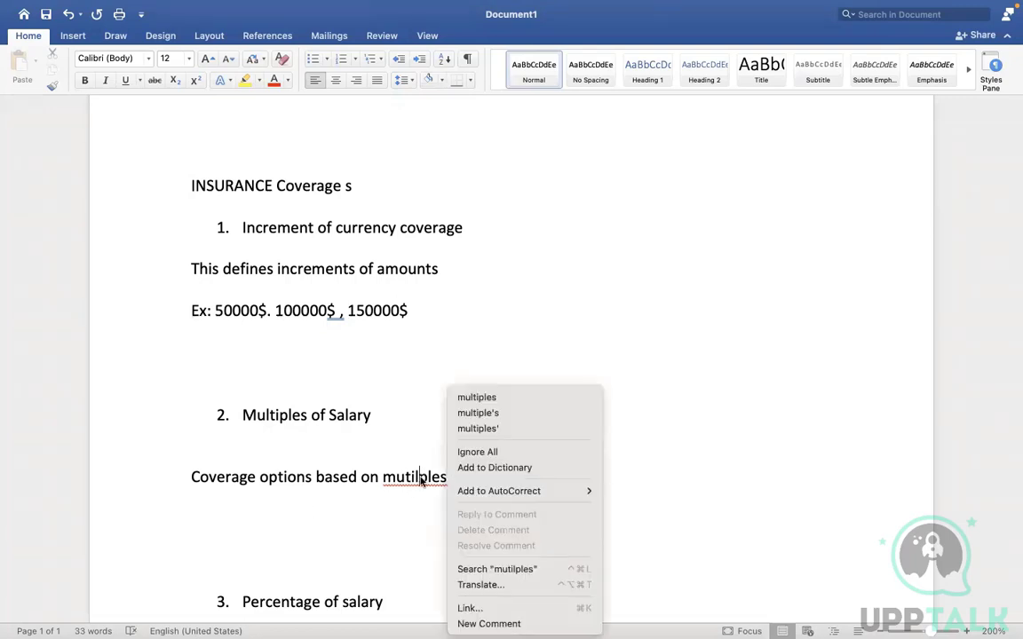
pyautogui.click(512, 397)
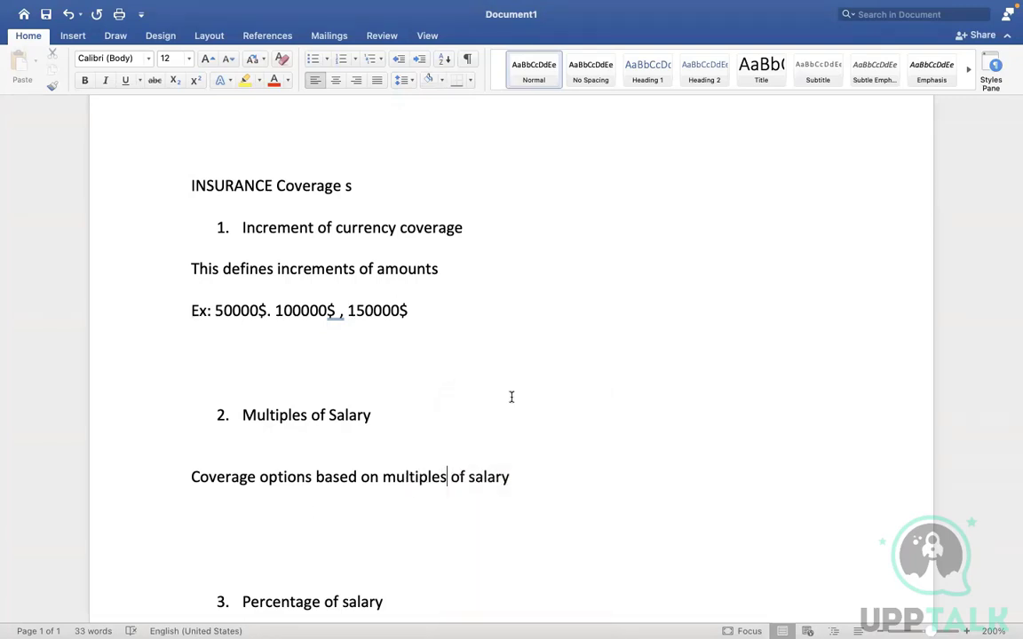
# Add an example line "Ex: 1000" below the multiples description, followed by a line reading "1X, 2X, 3, 4, 5X".
pyautogui.click(525, 475)
pyautogui.press('Return')
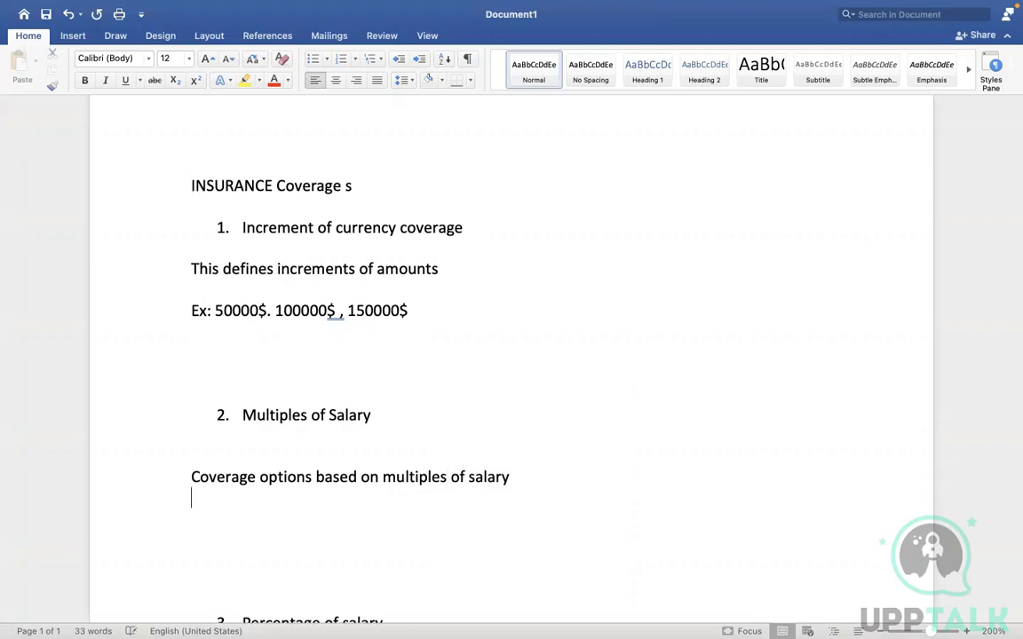
pyautogui.write('Ex')
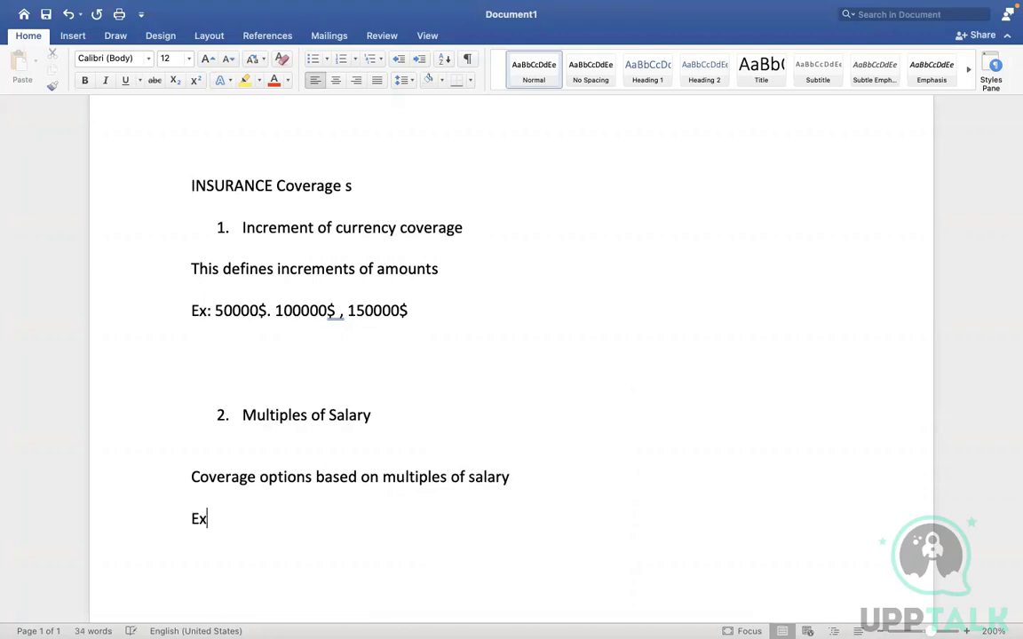
pyautogui.write(': 1000')
pyautogui.press('Return')
pyautogui.write('1X')
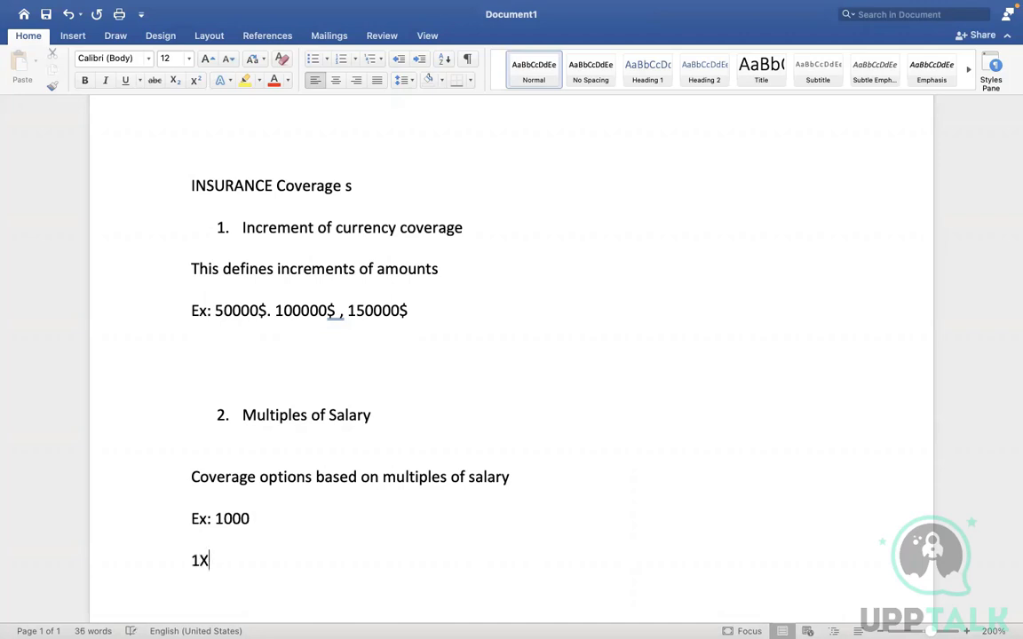
pyautogui.write(', 2X, 3, 4')
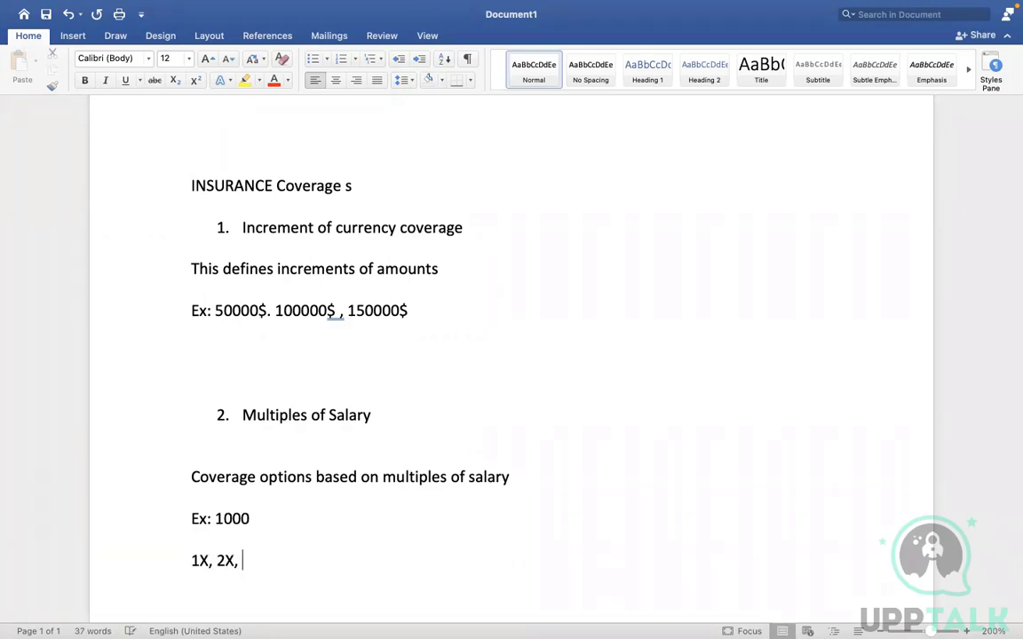
pyautogui.write(', 5X')
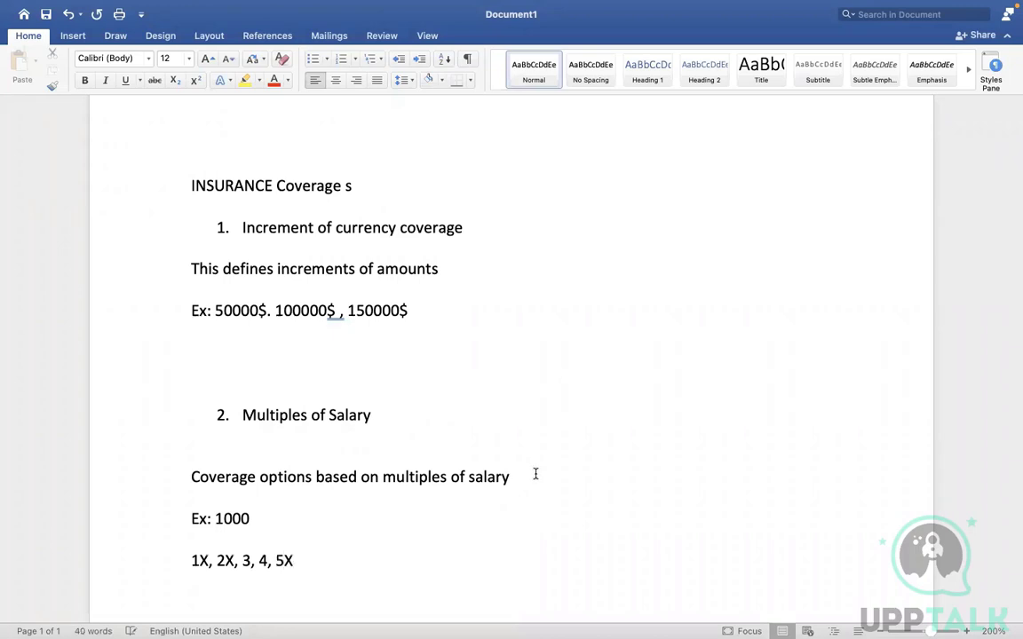
# Extend the salary multiple example line to read "Ex: 1000 X2 = 2000 US".
pyautogui.click(266, 517)
pyautogui.write('X2 =')
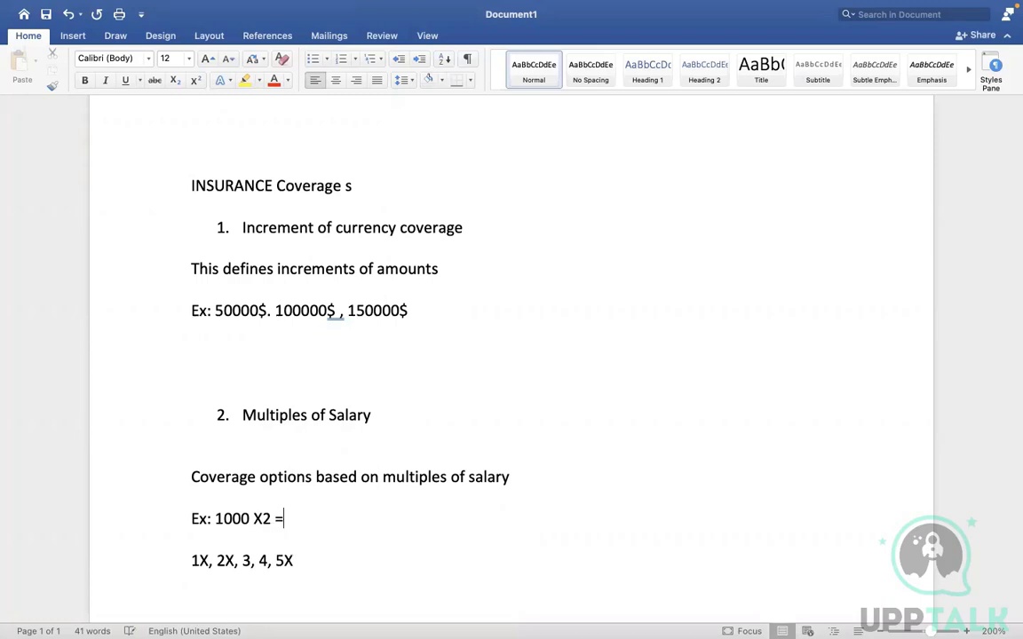
pyautogui.write(' 3')
pyautogui.press('BackSpace')
pyautogui.write('2000 US')
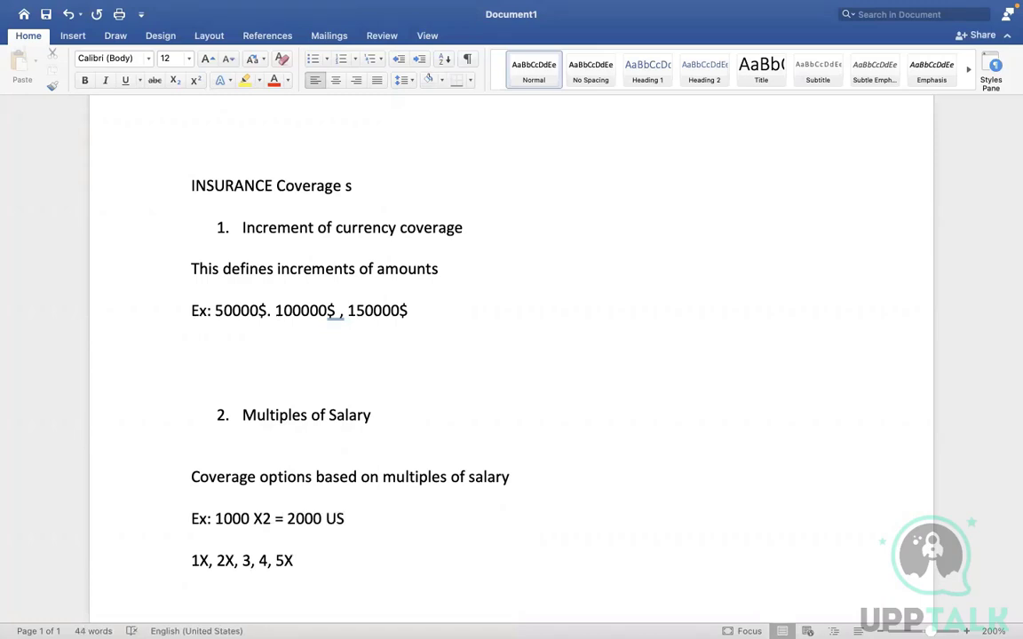
# Complete the currency in the multiples example as "USD" and append "COVERAGE" to the item 2 heading.
pyautogui.write('D')
pyautogui.moveTo(400, 414); pyautogui.dragTo(243, 416)
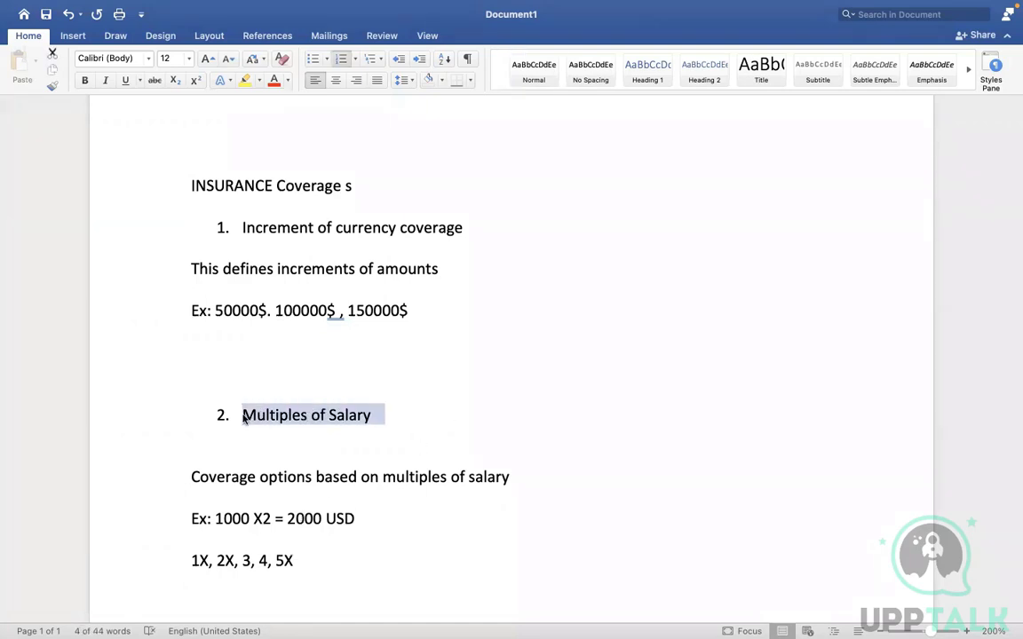
pyautogui.click(397, 414)
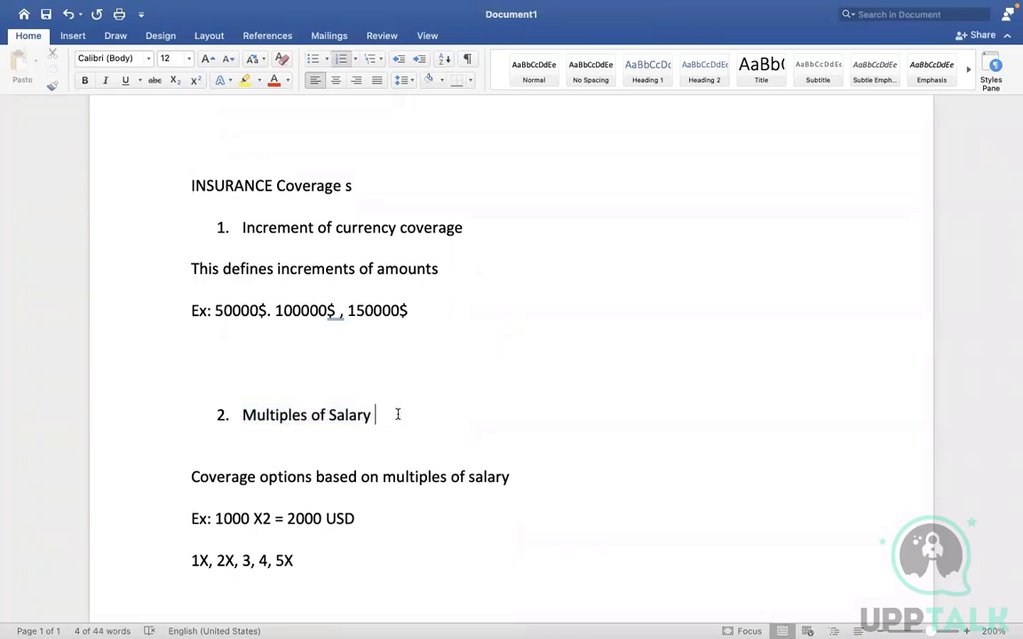
pyautogui.write('COVERAGE')
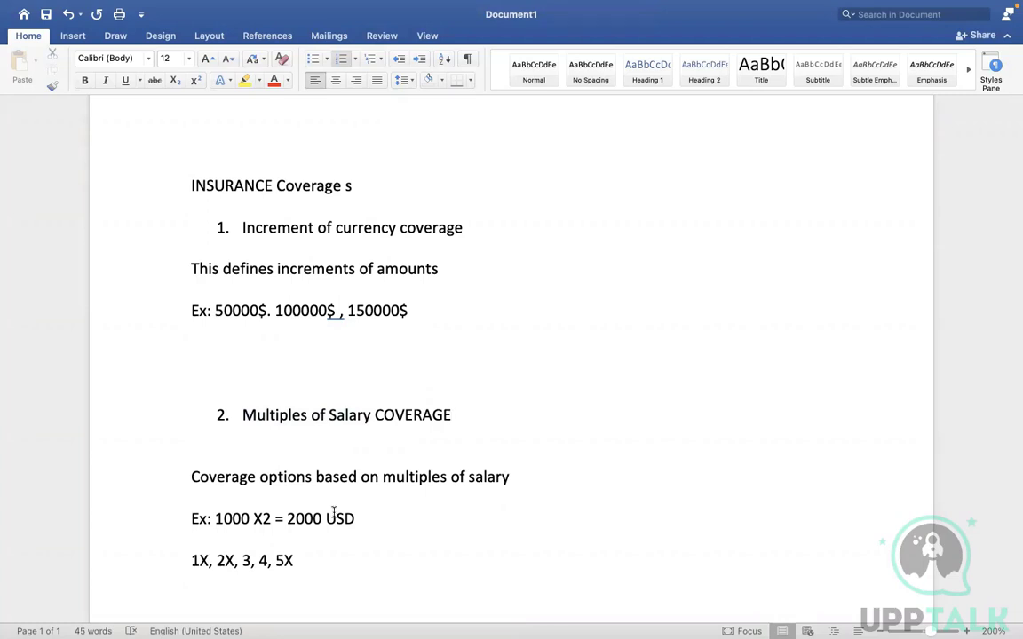
# Remove the surplus blank line above item 3, "Percentage of salary".
pyautogui.click(334, 514)
pyautogui.press('Down')
pyautogui.press('Down')
pyautogui.press('Down')
pyautogui.press('Down')
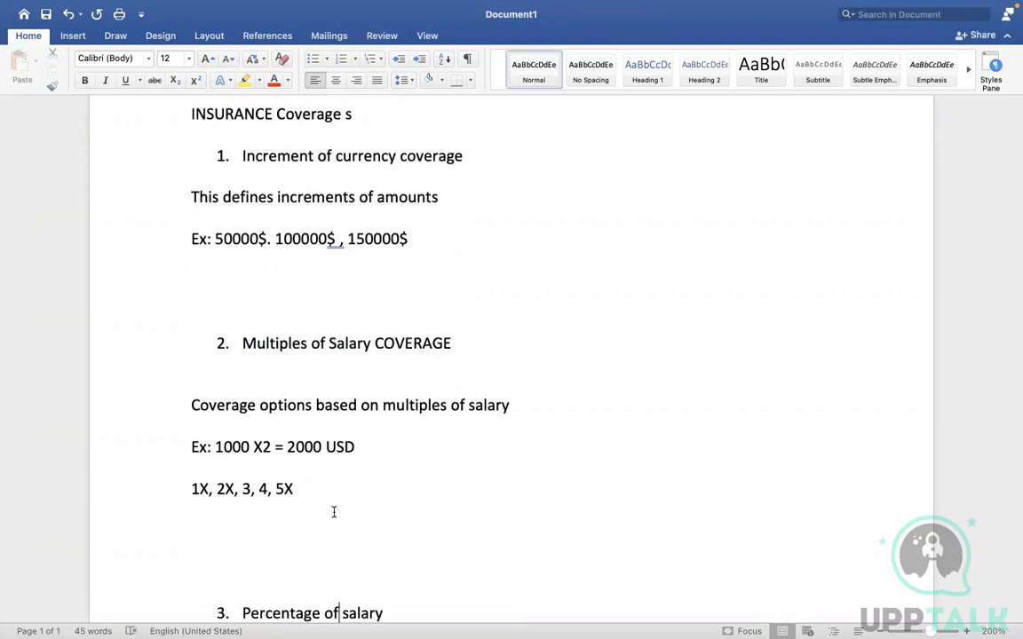
pyautogui.click(192, 550)
pyautogui.press('BackSpace')
pyautogui.press('BackSpace')
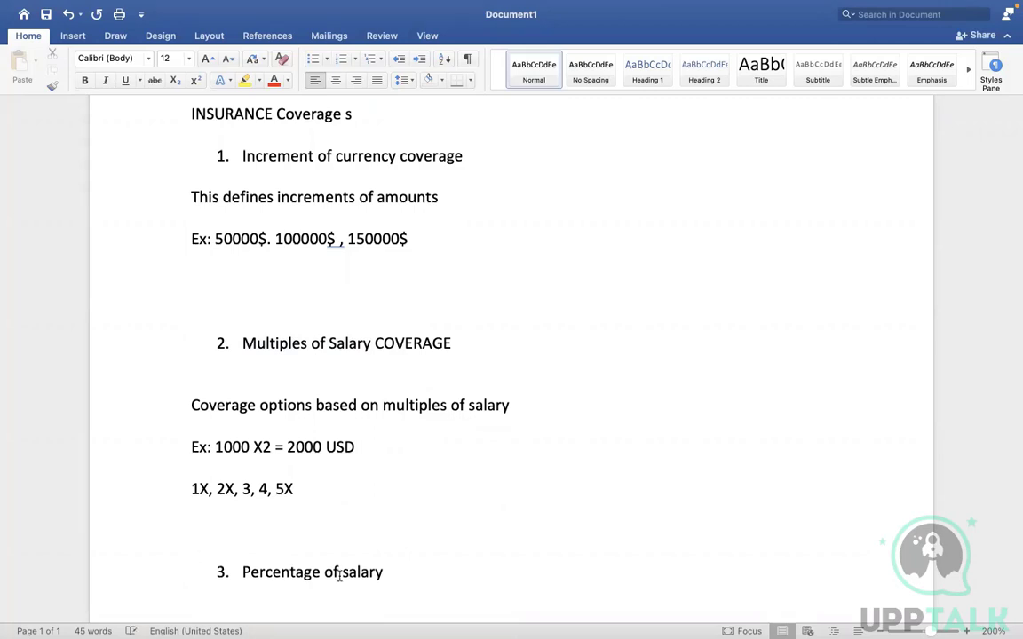
# Insert blank unnumbered lines beneath "Percentage of salary".
pyautogui.click(423, 572)
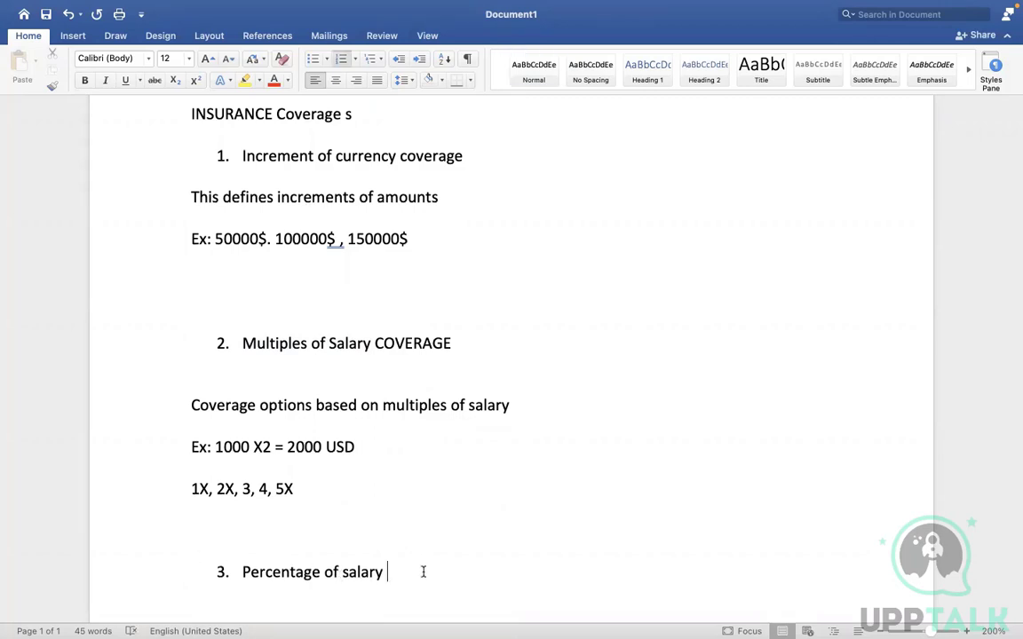
pyautogui.press('Return')
pyautogui.press('Return')
pyautogui.press('Return')
pyautogui.press('Return')
pyautogui.press('Return')
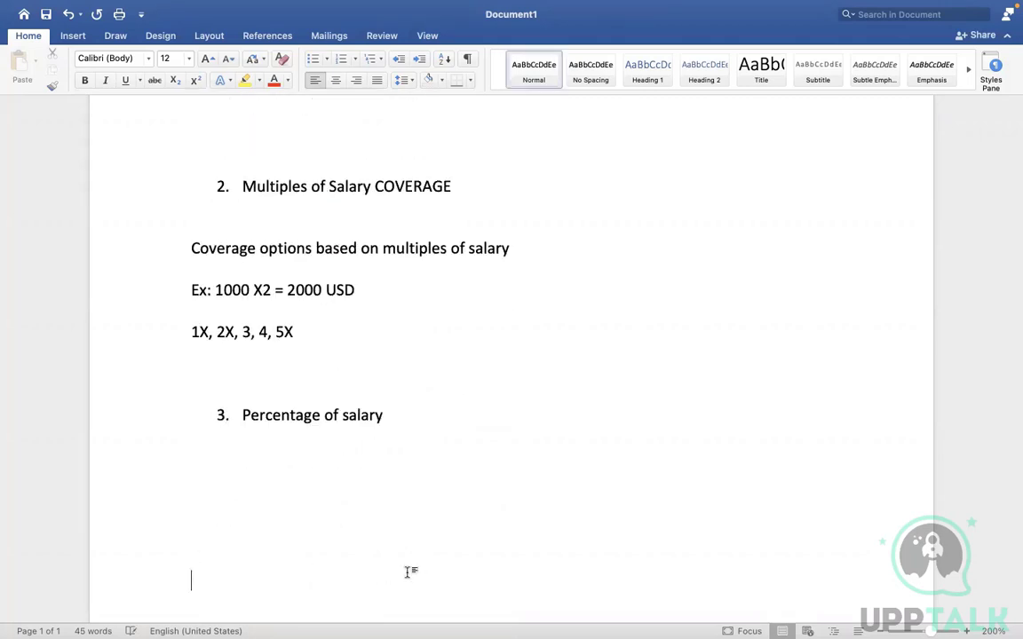
# Write "This defines coverage is based on percentages of Saalry" beneath the item 3 heading.
pyautogui.click(267, 449)
pyautogui.write('This define')
pyautogui.write('coverage ')
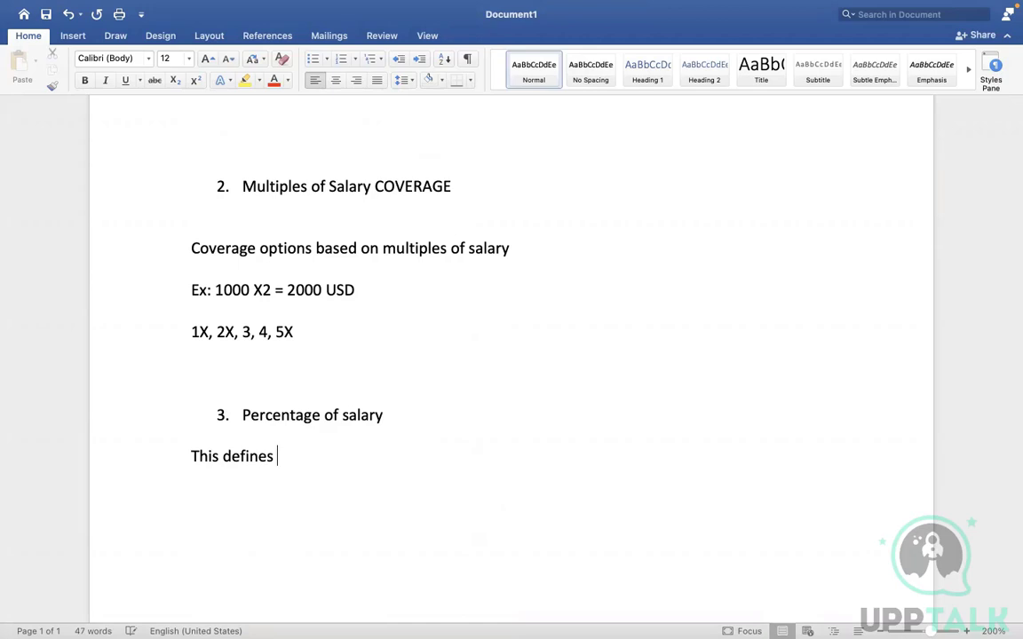
pyautogui.write('is ')
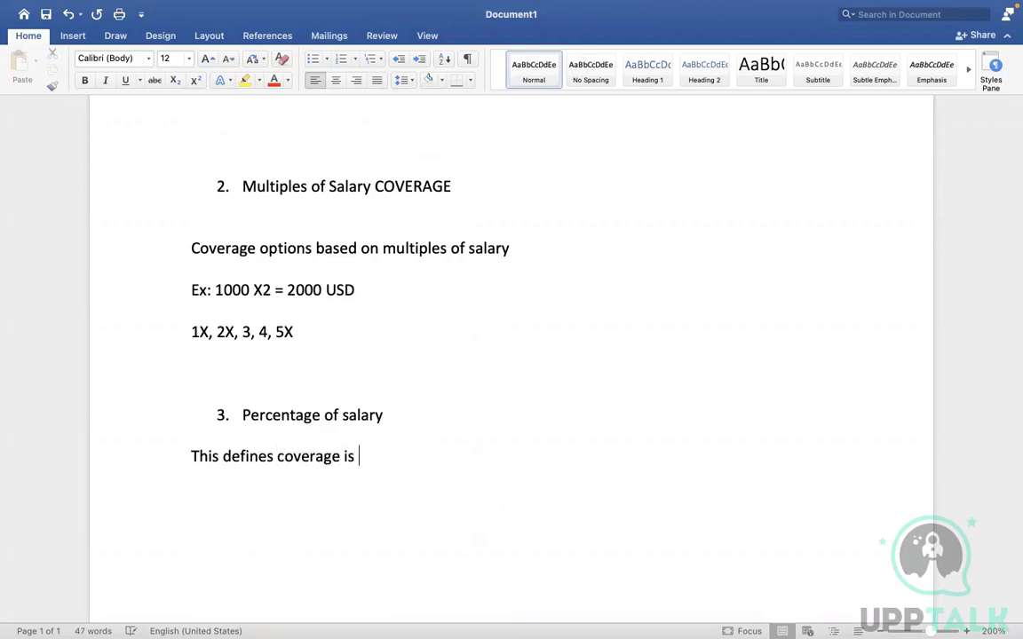
pyautogui.write('based on pe')
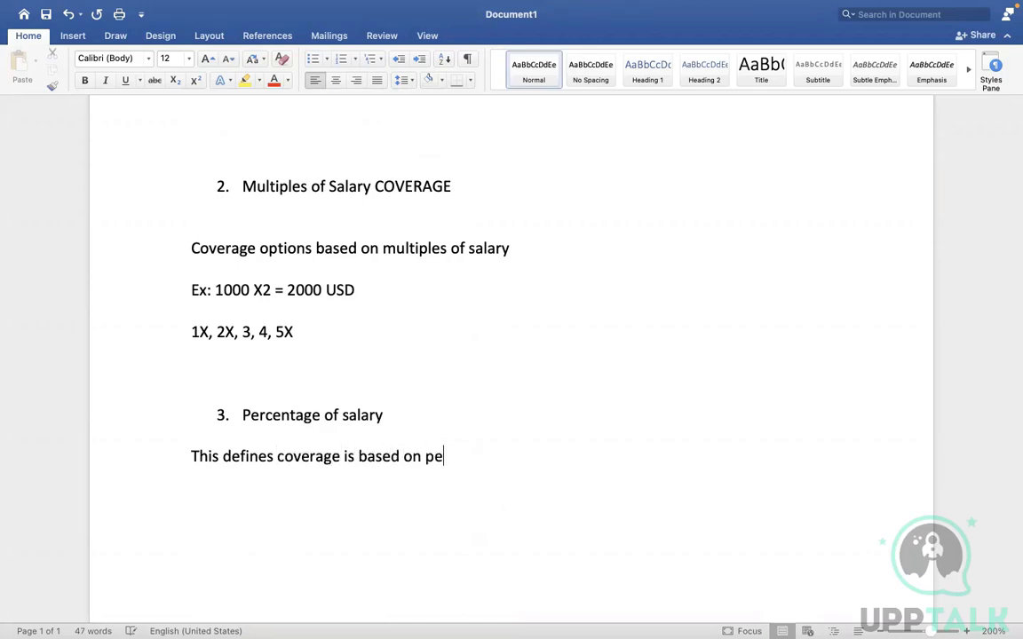
pyautogui.write('rcentages ')
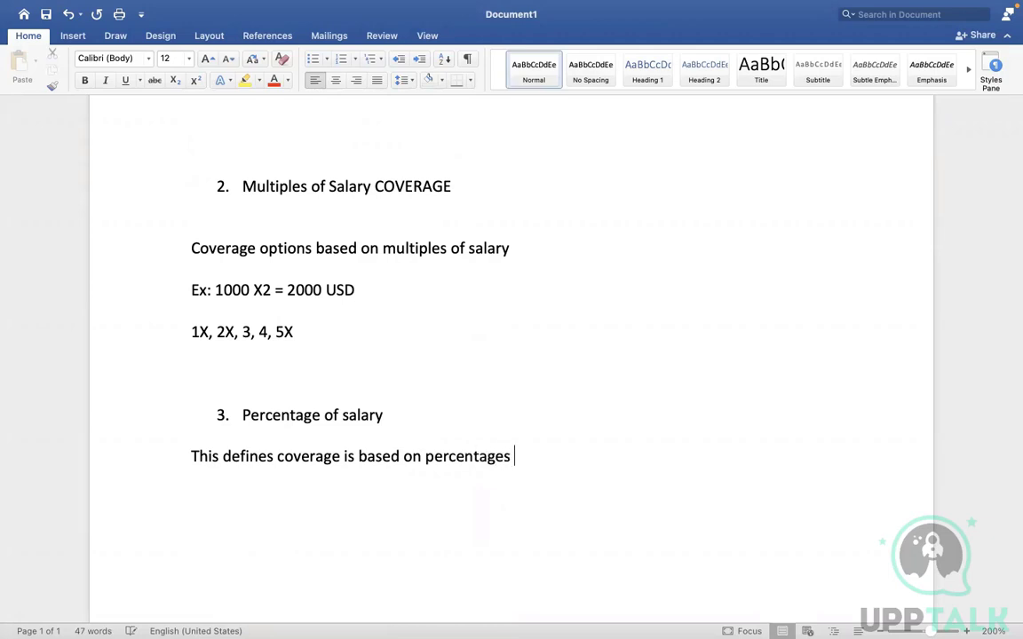
pyautogui.write('of Saalry')
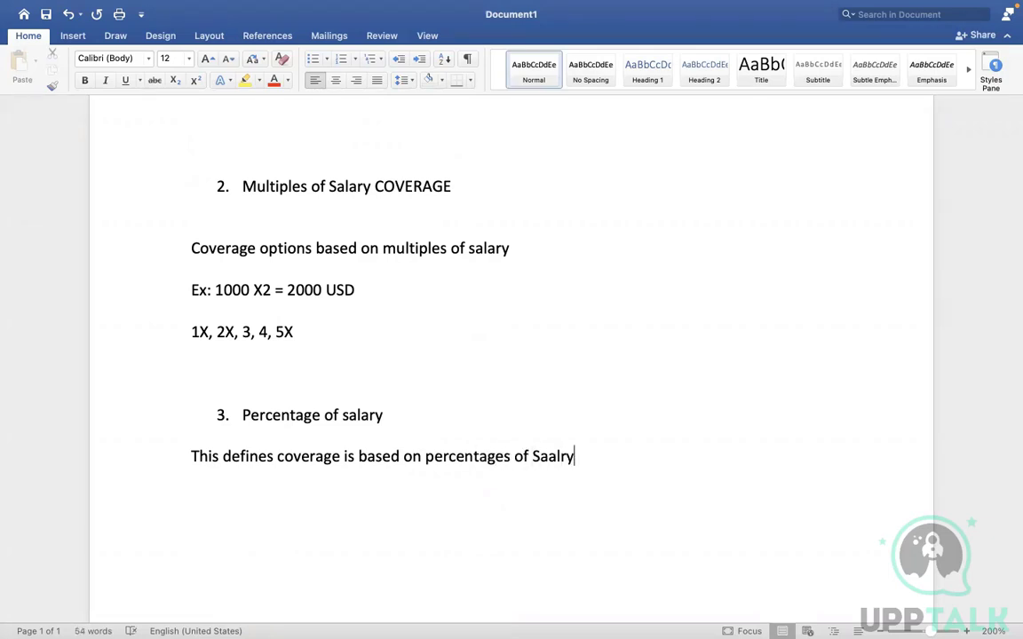
# Add the example line "1000 *50%/100 = 500 USD" below the percentage of salary description.
pyautogui.press('Return')
pyautogui.write('1000')
pyautogui.write('*50')
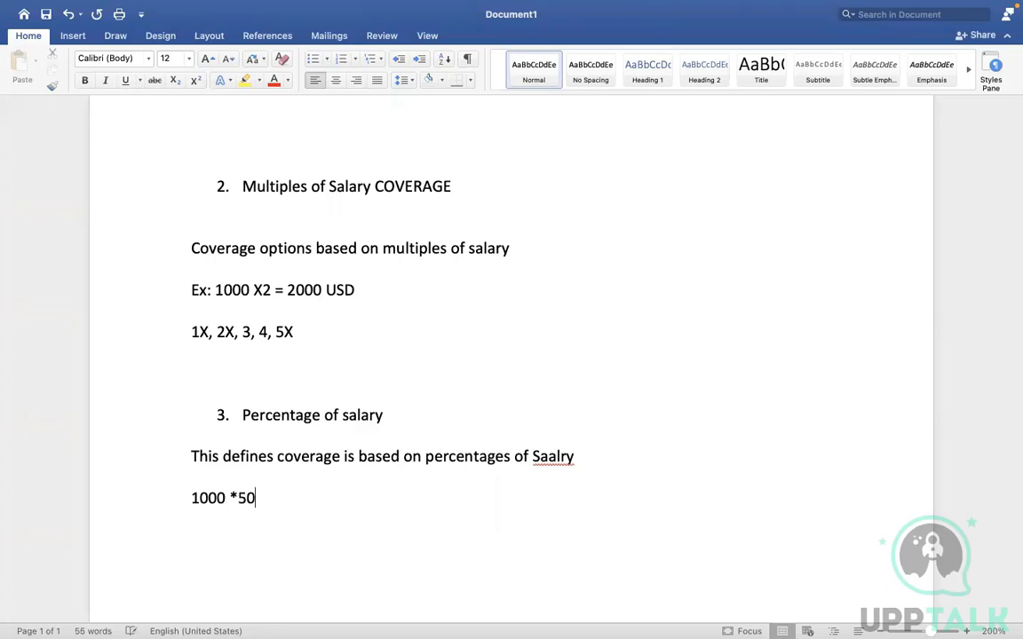
pyautogui.write('%/100 = ')
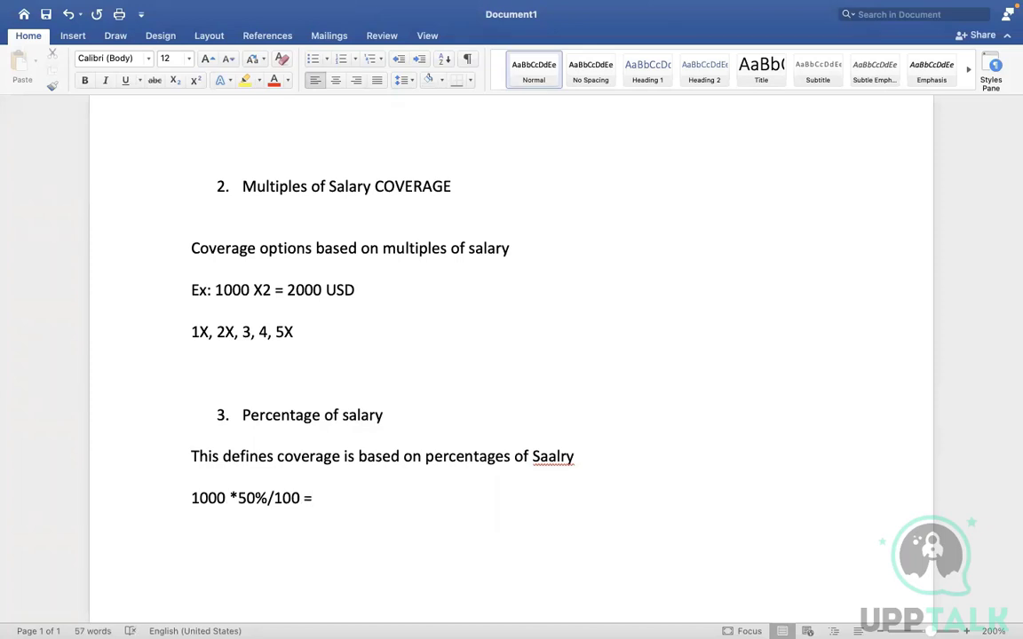
pyautogui.write('500 USD')
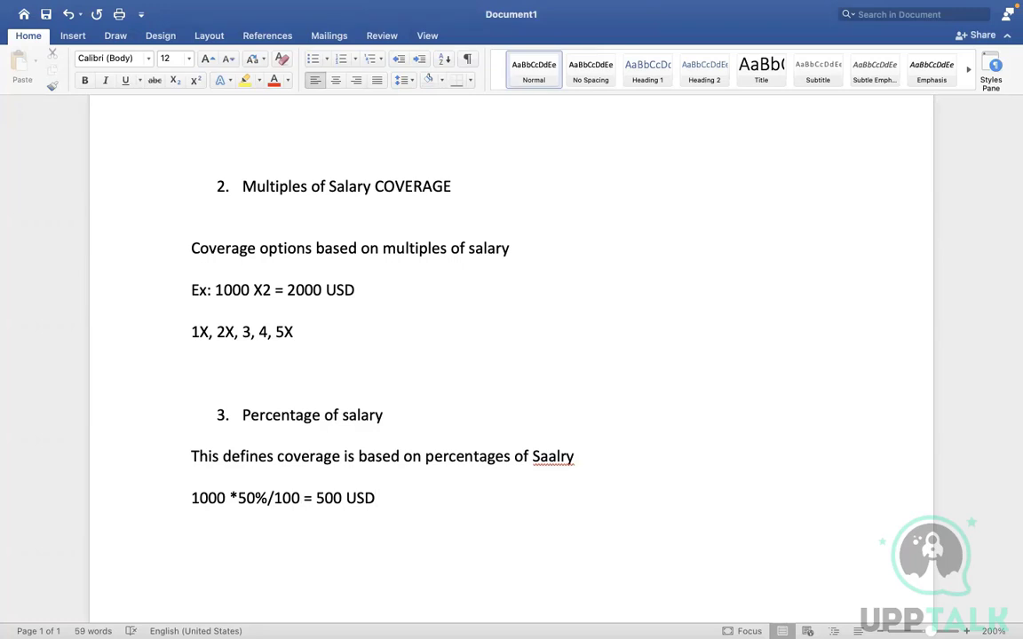
# Review the increment of currency coverage section, highlighting its example amounts and its heading.
pyautogui.press('Up')
pyautogui.press('Up')
pyautogui.press('Up')
pyautogui.press('Up')
pyautogui.press('Up')
pyautogui.press('Up')
pyautogui.press('Up')
pyautogui.press('Up')
pyautogui.press('Up')
pyautogui.press('Up')
pyautogui.press('Up')
pyautogui.press('Up')
pyautogui.press('Up')
pyautogui.press('Up')
pyautogui.press('Up')
pyautogui.press('Up')
pyautogui.press('Up')
pyautogui.press('Up')
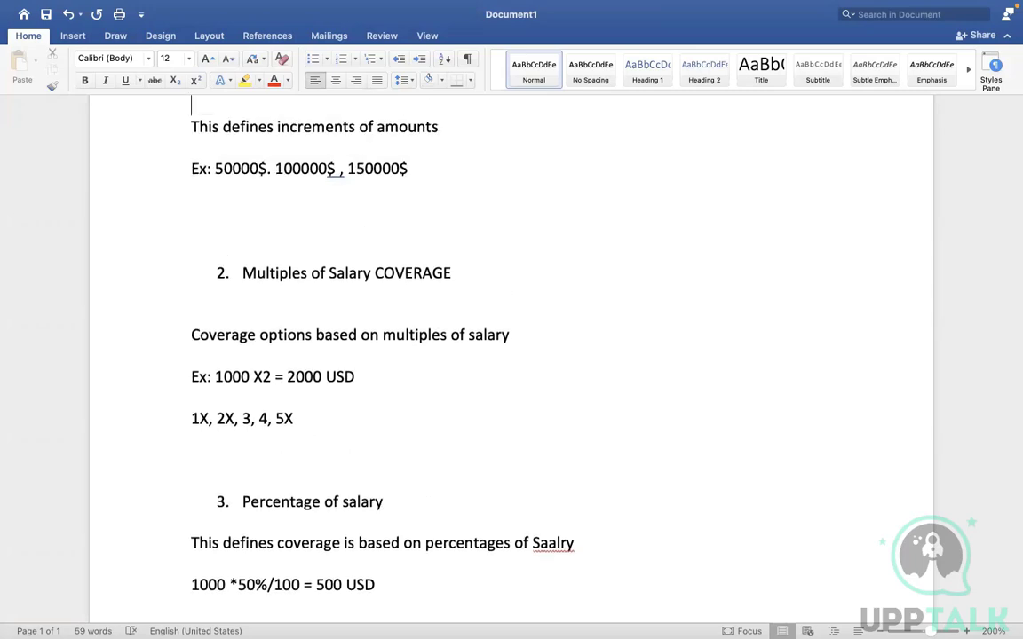
pyautogui.press('Up')
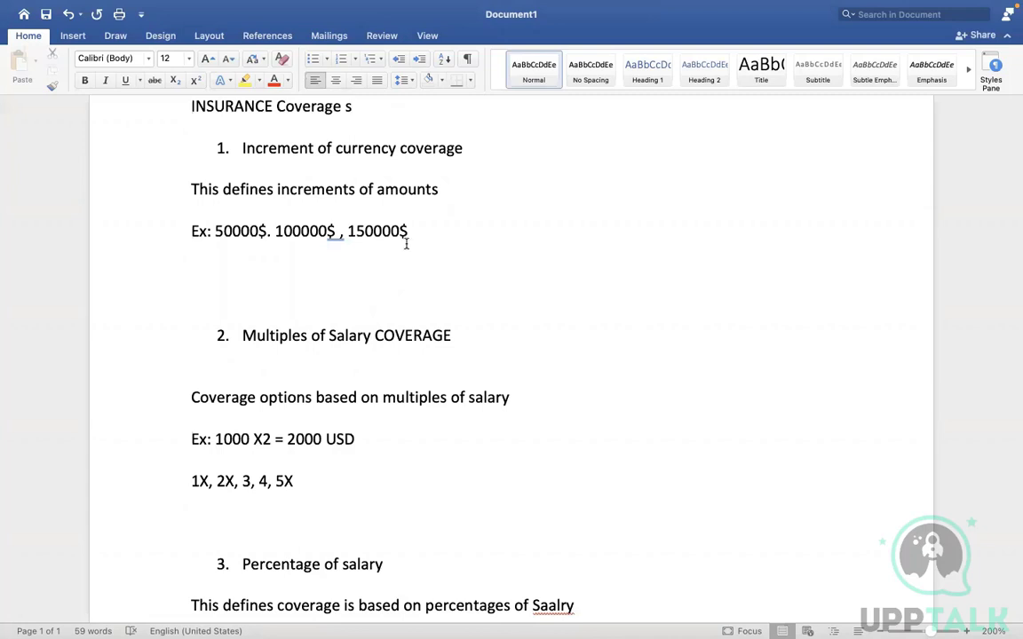
pyautogui.doubleClick(362, 231)
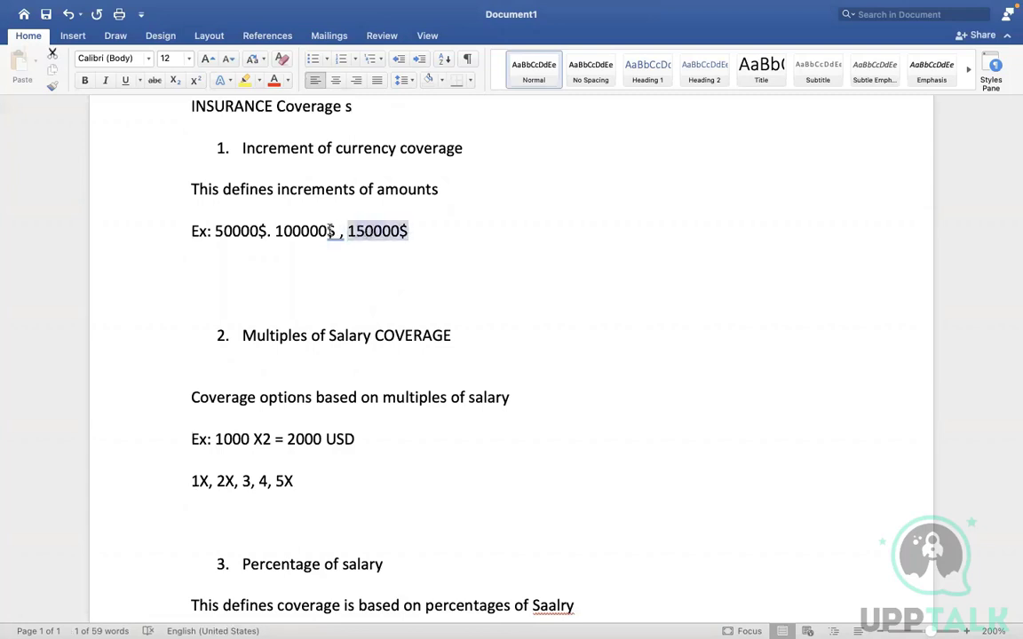
pyautogui.moveTo(334, 231); pyautogui.dragTo(222, 230)
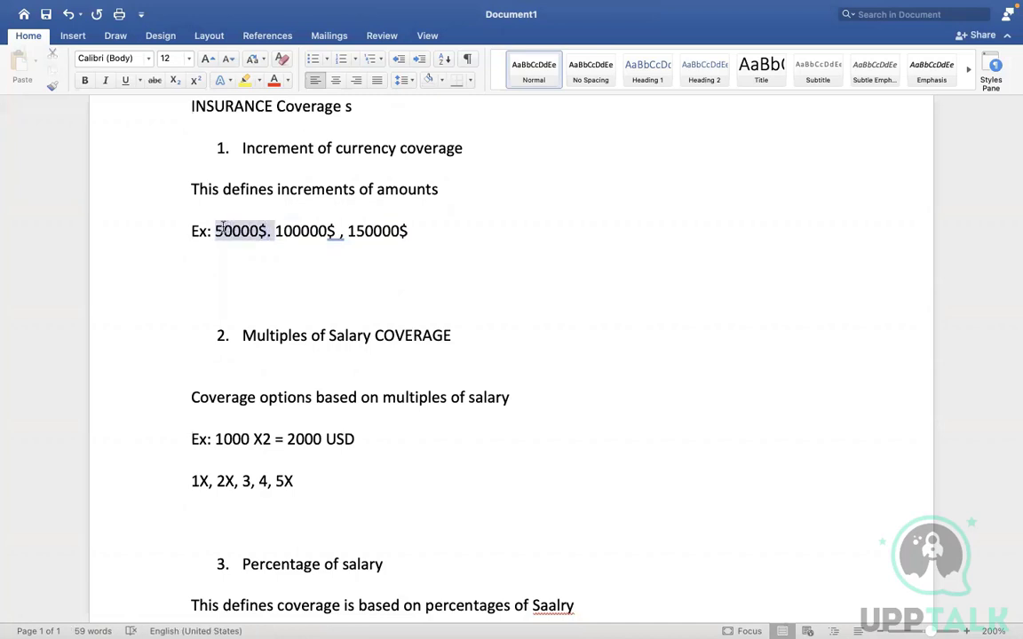
pyautogui.click(224, 231)
pyautogui.moveTo(253, 147); pyautogui.dragTo(445, 160)
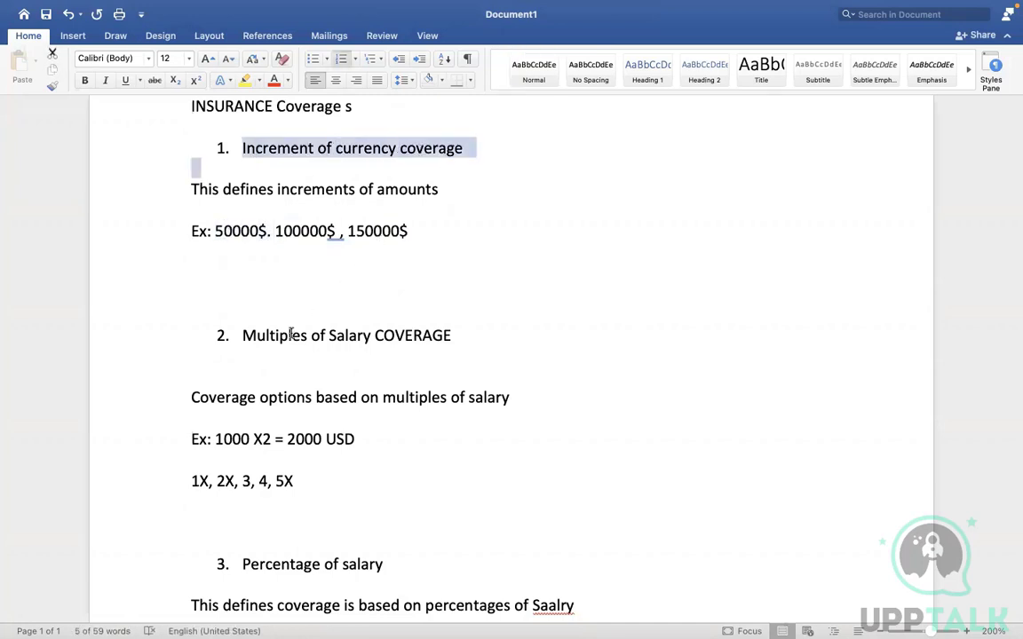
# Review the multiples of salary section, highlighting its heading, and continue through the percentage of salary section.
pyautogui.click(238, 335)
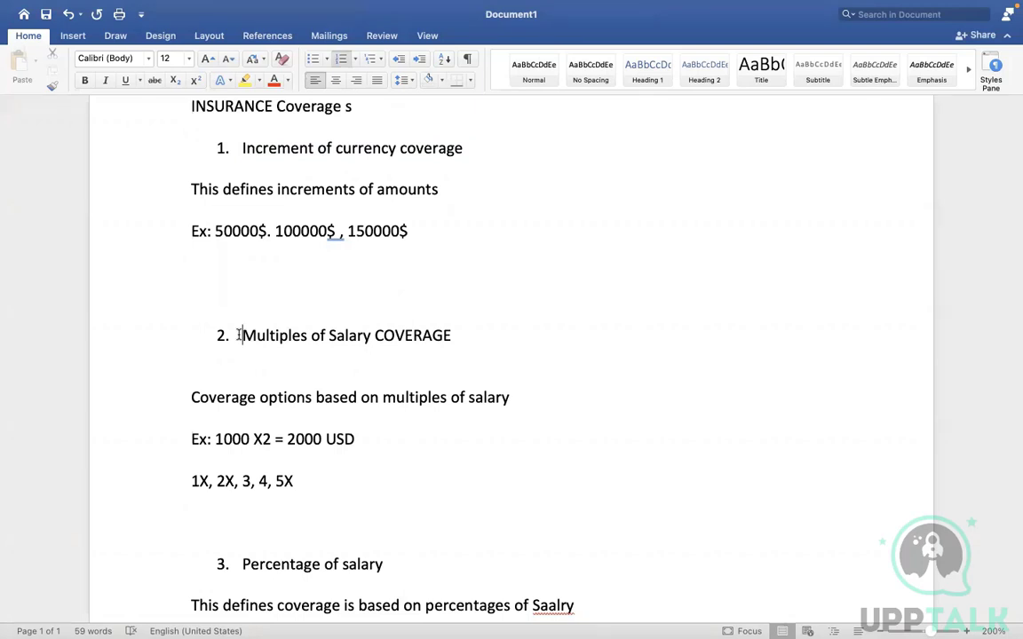
pyautogui.moveTo(243, 335); pyautogui.dragTo(447, 349)
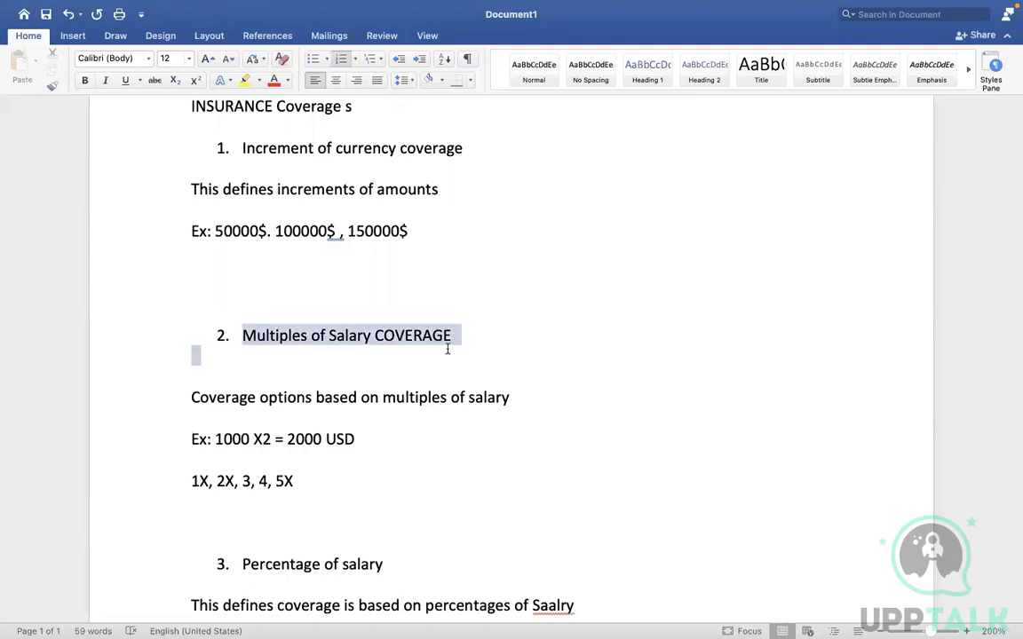
pyautogui.press('Down')
pyautogui.press('Down')
pyautogui.press('Down')
pyautogui.press('Down')
pyautogui.press('Down')
pyautogui.press('Down')
pyautogui.press('Down')
pyautogui.press('Down')
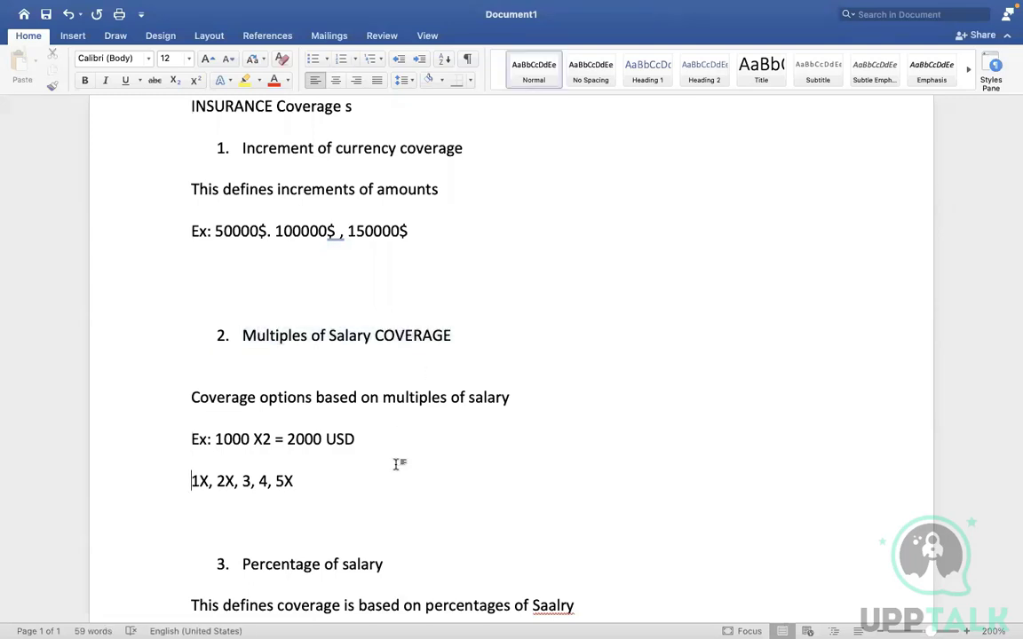
pyautogui.press('Down')
pyautogui.press('Down')
pyautogui.press('Down')
pyautogui.press('Down')
pyautogui.press('Down')
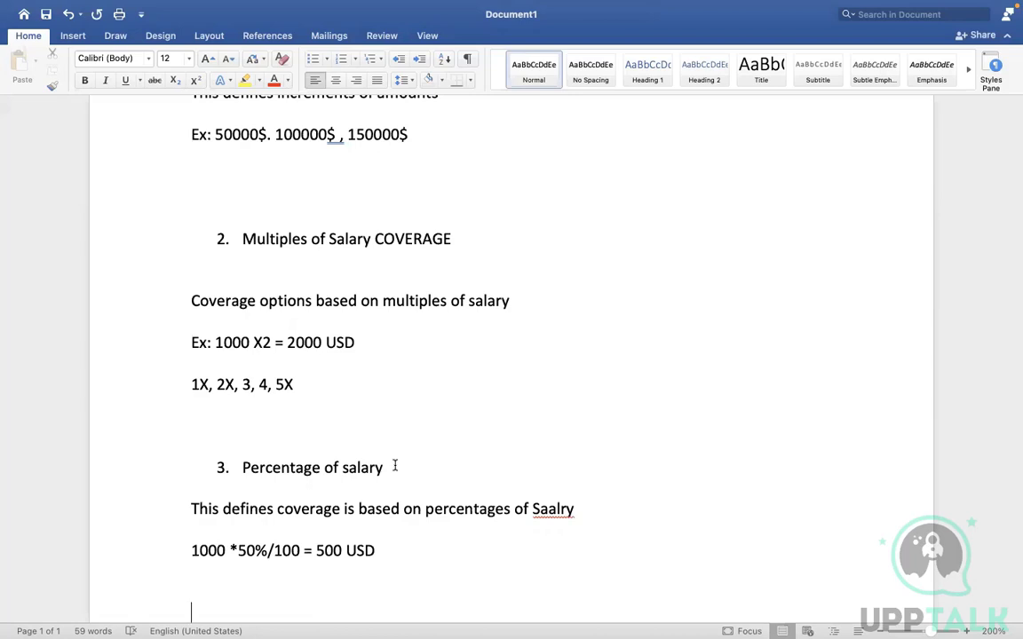
# Return to the start of the notes and highlight the increment of currency heading and description.
pyautogui.click(350, 352)
pyautogui.press('Up')
pyautogui.press('Up')
pyautogui.press('Up')
pyautogui.press('Up')
pyautogui.press('Up')
pyautogui.press('Up')
pyautogui.press('Up')
pyautogui.press('Up')
pyautogui.press('Up')
pyautogui.press('Up')
pyautogui.press('Up')
pyautogui.press('Up')
pyautogui.press('Up')
pyautogui.press('Up')
pyautogui.press('Up')
pyautogui.press('Up')
pyautogui.press('Up')
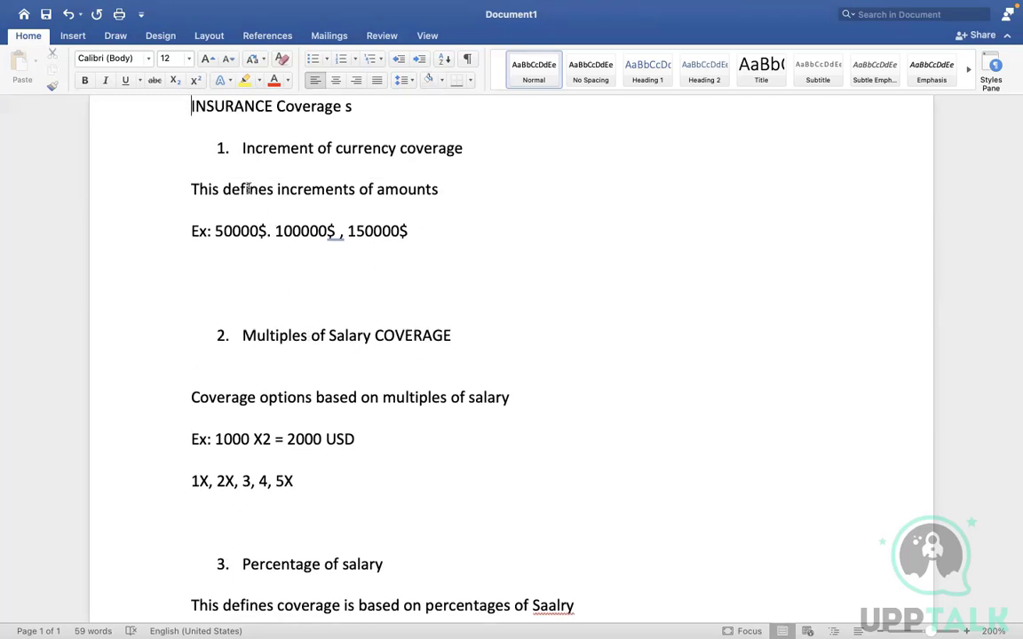
pyautogui.moveTo(205, 122); pyautogui.dragTo(296, 195)
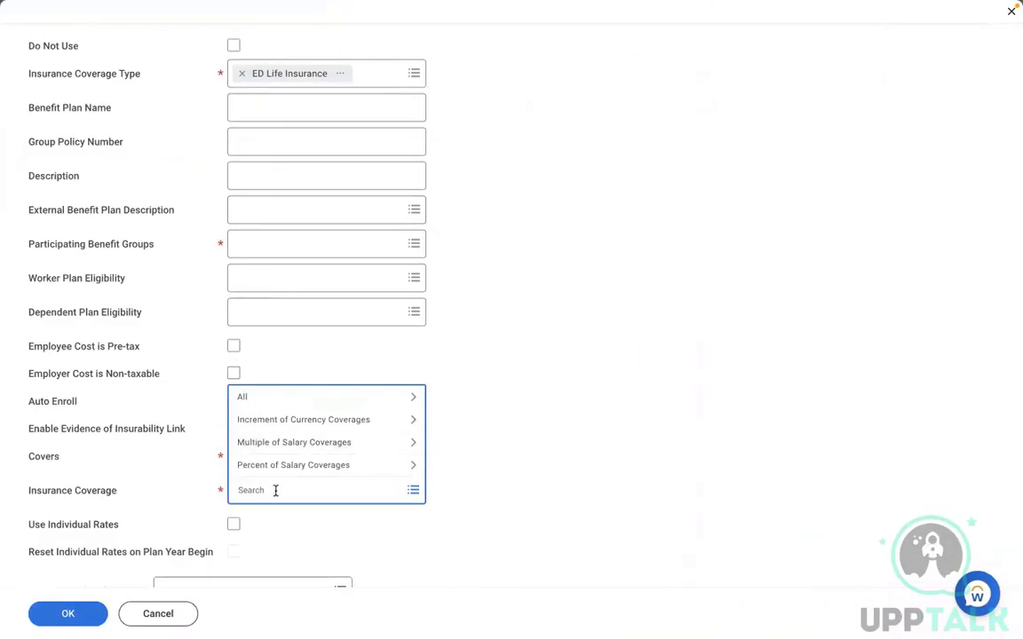
# Switch to Workday and cancel the unfinished insurance plan for ED Life Insurance, discarding its changes.
pyautogui.click(158, 613)
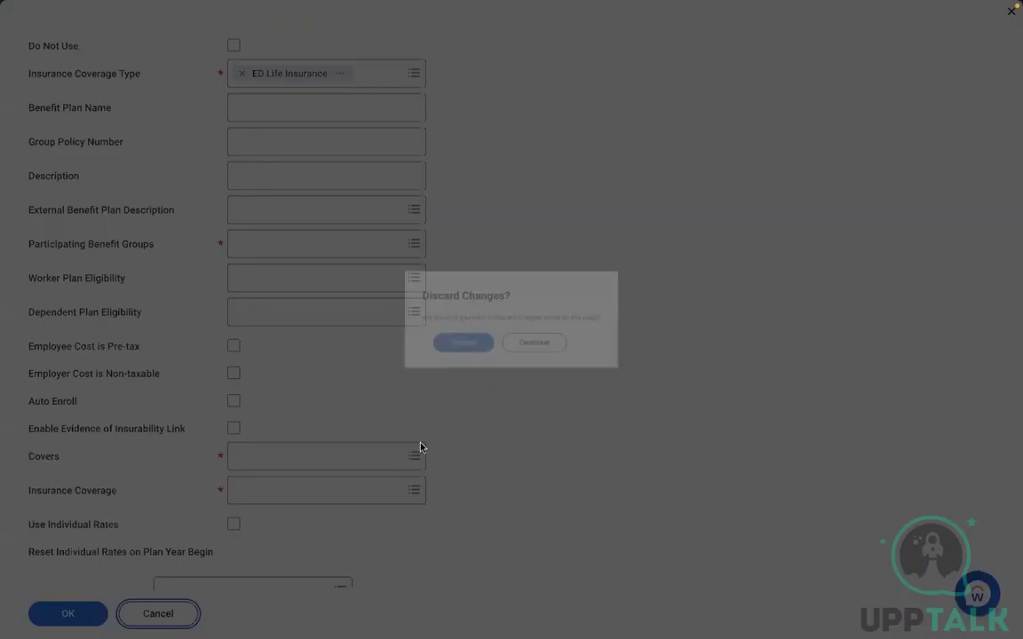
pyautogui.click(436, 356)
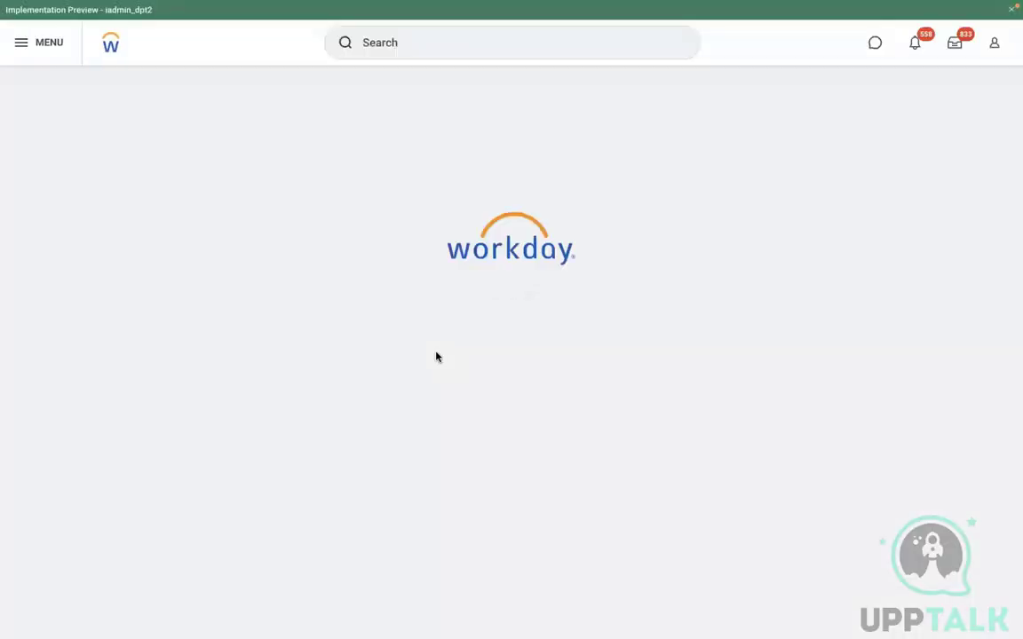
# Switch to Word and look over the increment of currency coverage notes.
pyautogui.hotkey('ctrl', 'Left')
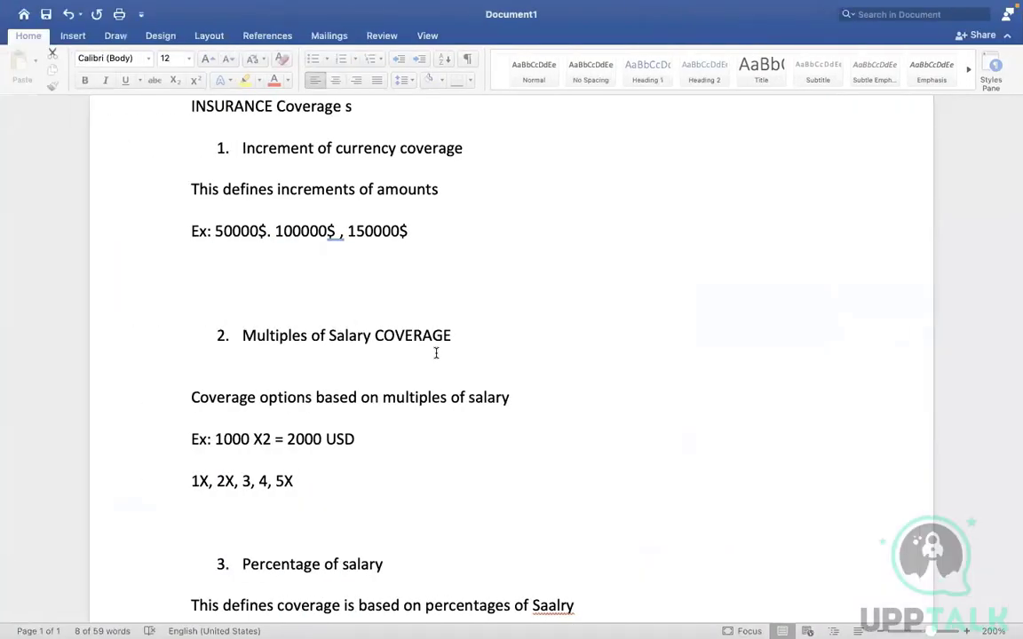
pyautogui.click(379, 288)
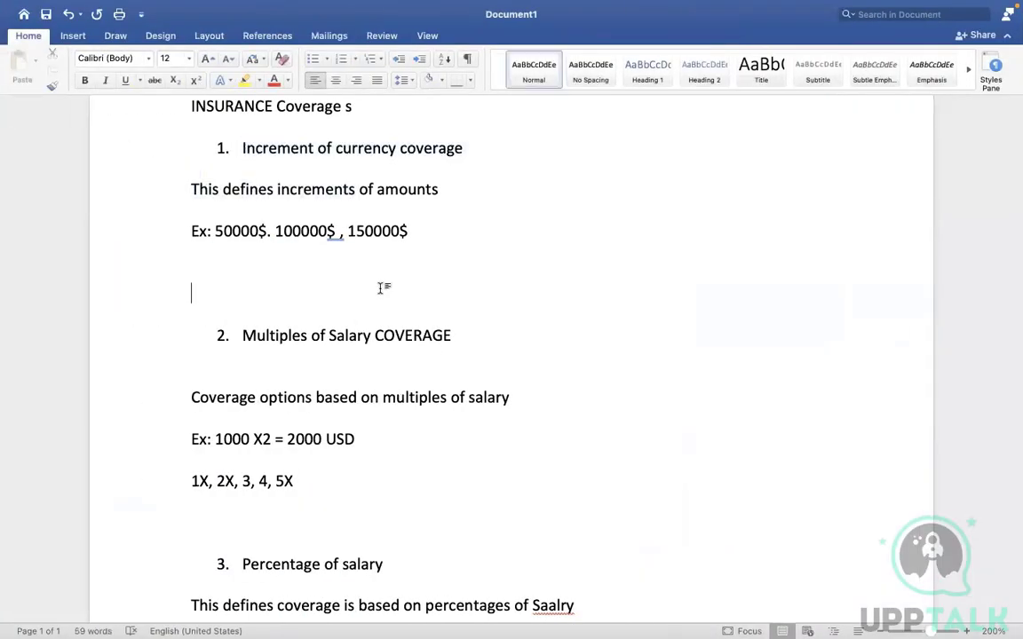
pyautogui.press('Up')
pyautogui.press('Up')
pyautogui.press('Up')
# Switch to Workday, search for "create insu cov" and open the Create Insurance Coverage task.
pyautogui.hotkey('ctrl', 'Right')
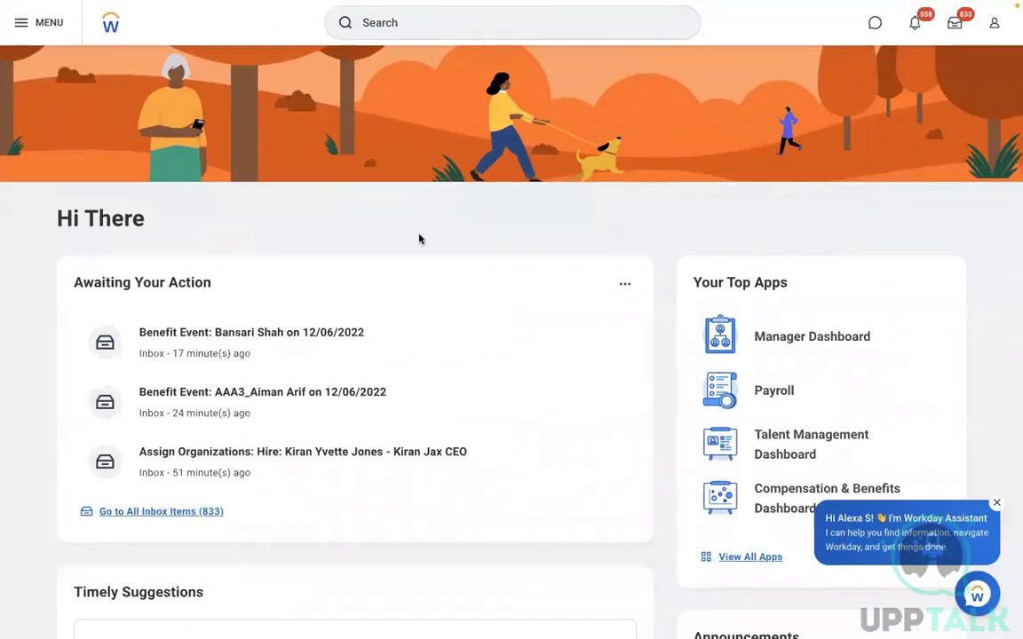
pyautogui.click(421, 33)
pyautogui.write('create')
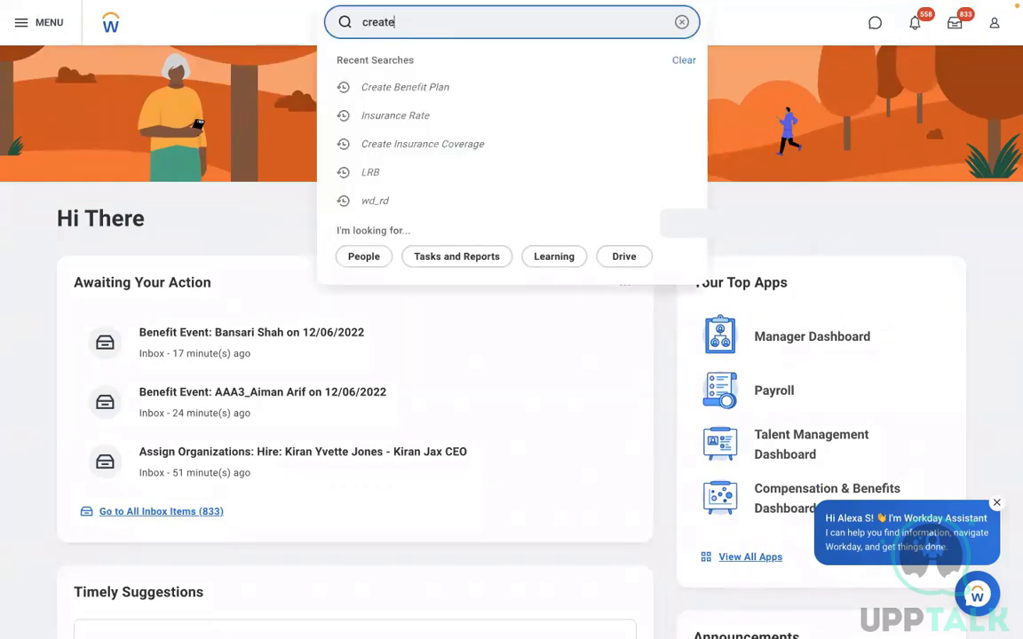
pyautogui.write(' insu cov')
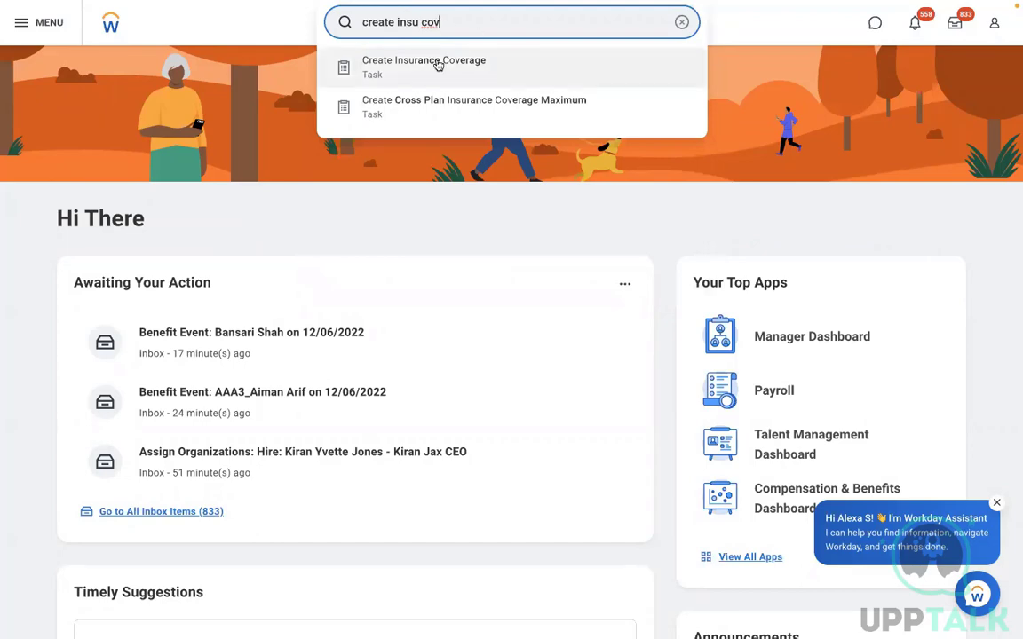
pyautogui.click(437, 64)
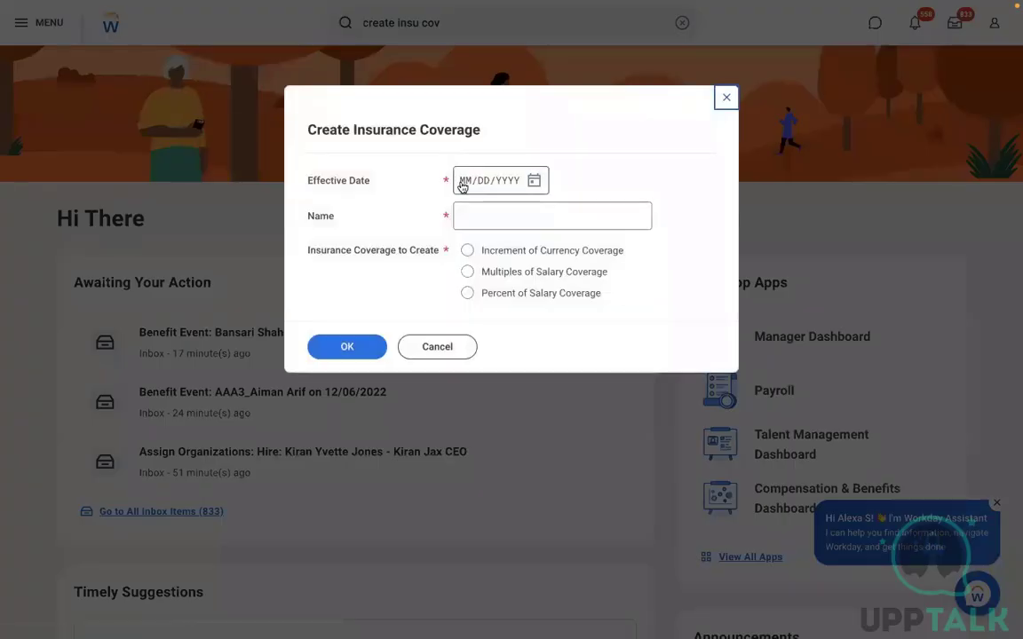
# Start an Increment of Currency Coverage effective 01/01/2022, named "RMD - Coverage based on Currency".
pyautogui.click(462, 186)
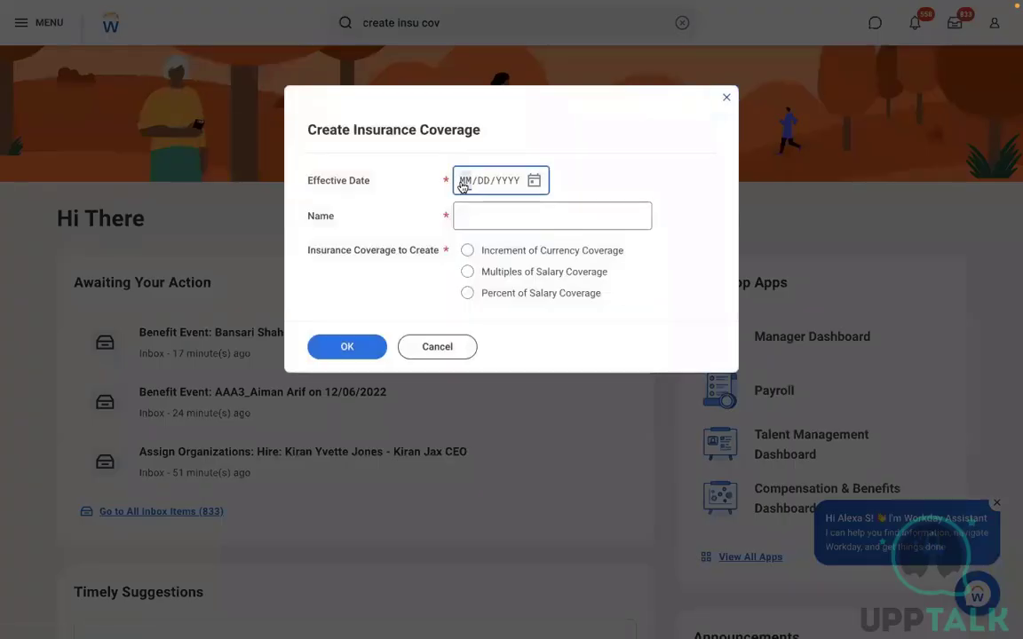
pyautogui.write('01/01/')
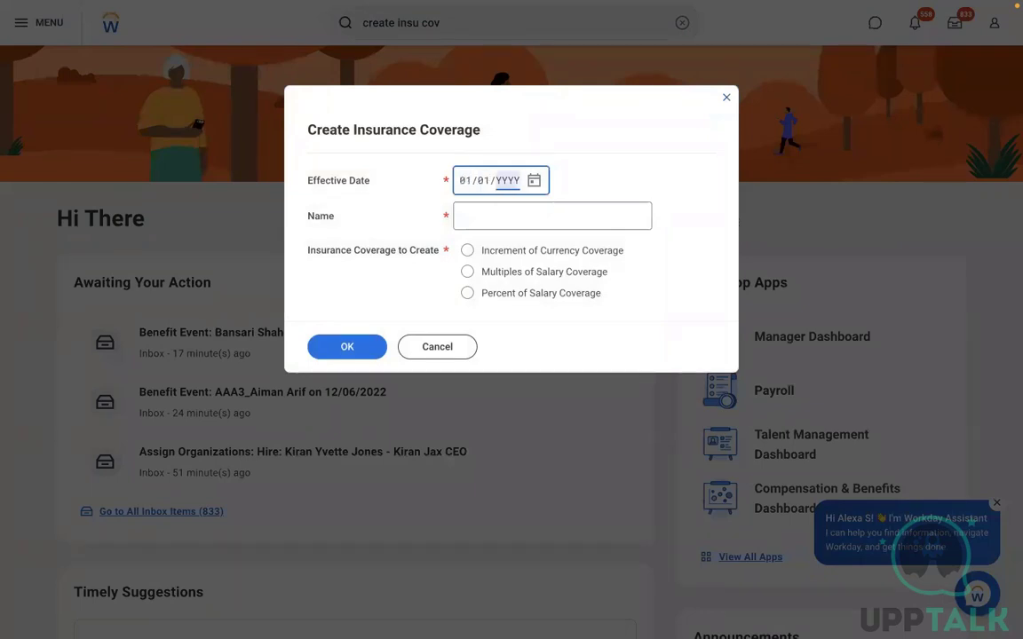
pyautogui.write('2022')
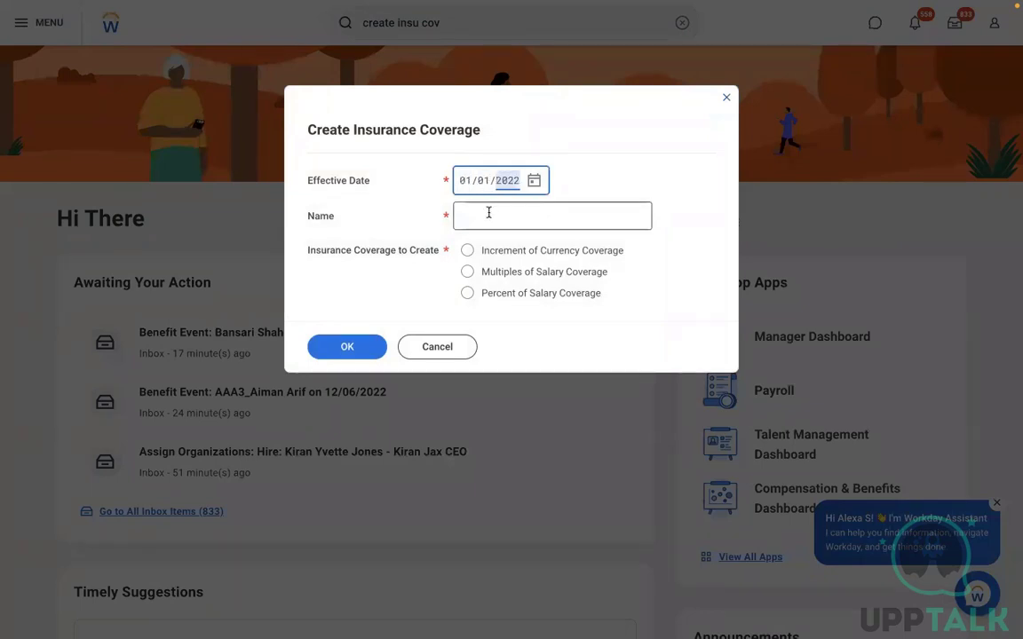
pyautogui.click(488, 212)
pyautogui.write('RMD')
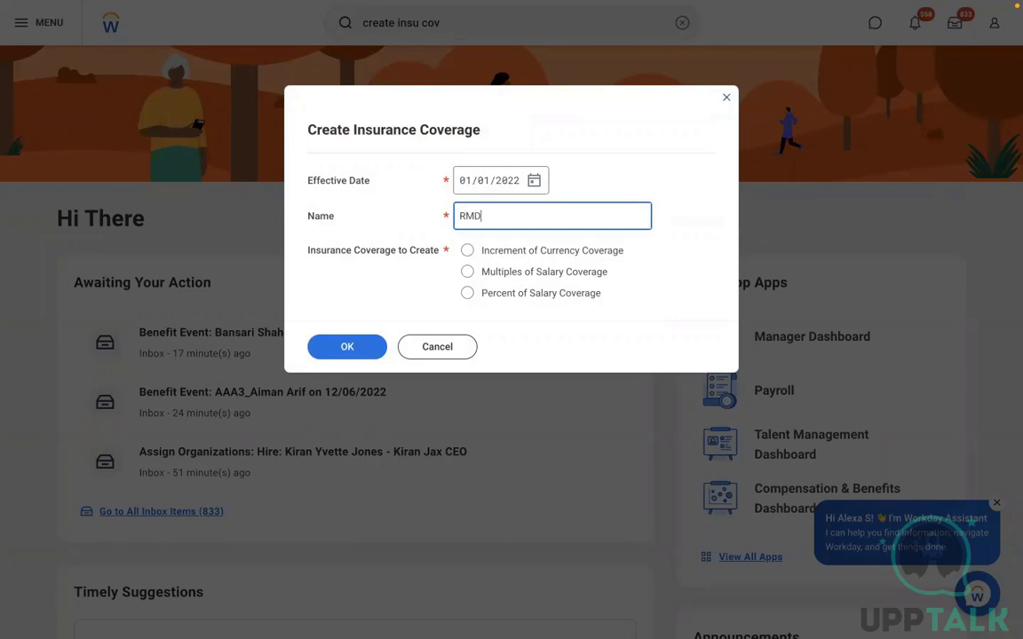
pyautogui.write(' - Coverage based on ')
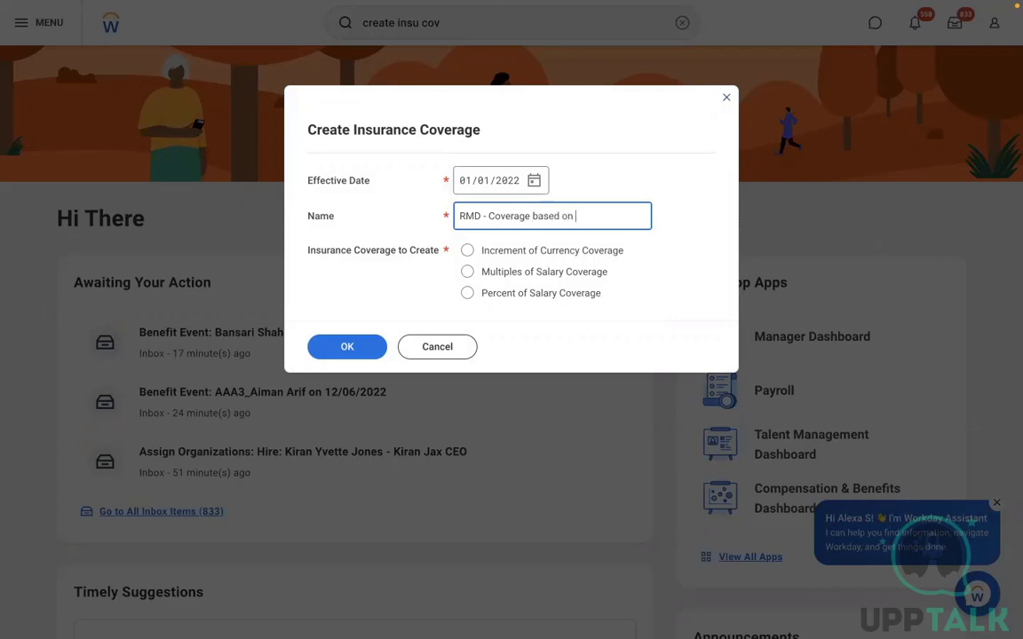
pyautogui.write('Currency')
pyautogui.click(514, 255)
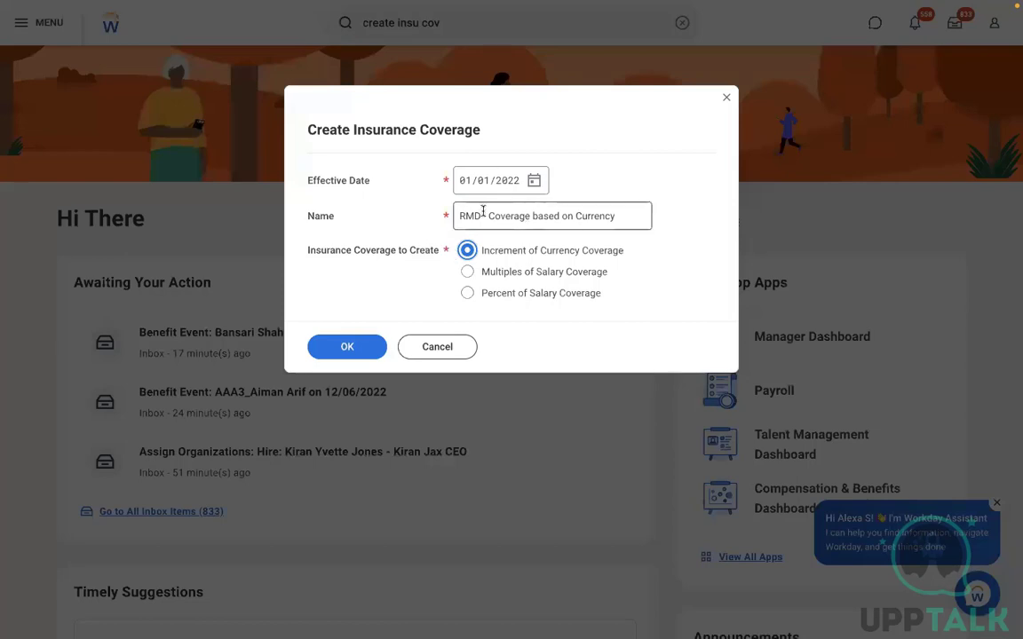
pyautogui.click(347, 347)
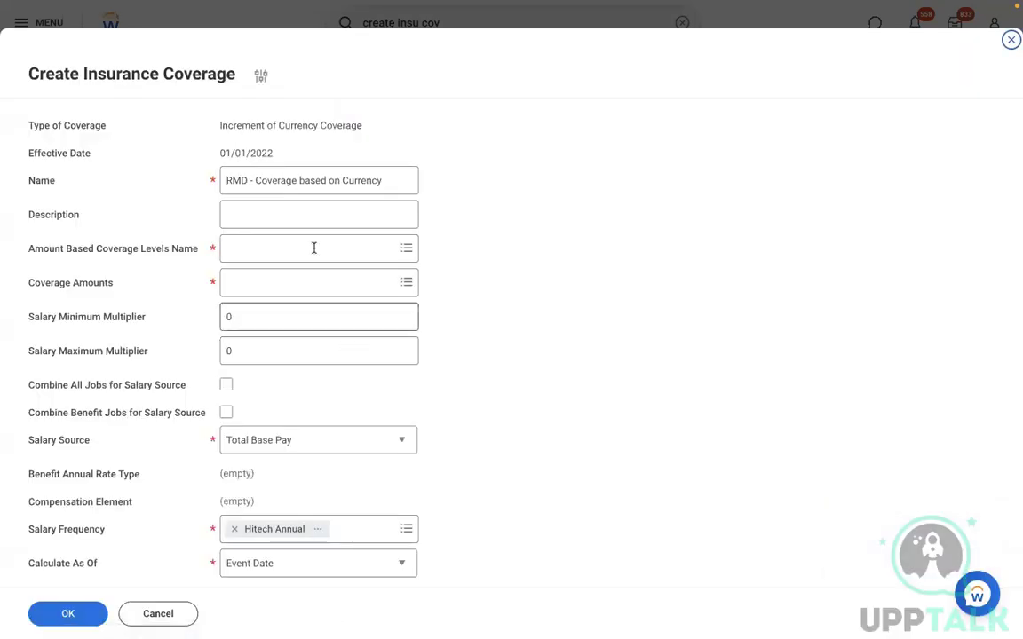
pyautogui.click(261, 77)
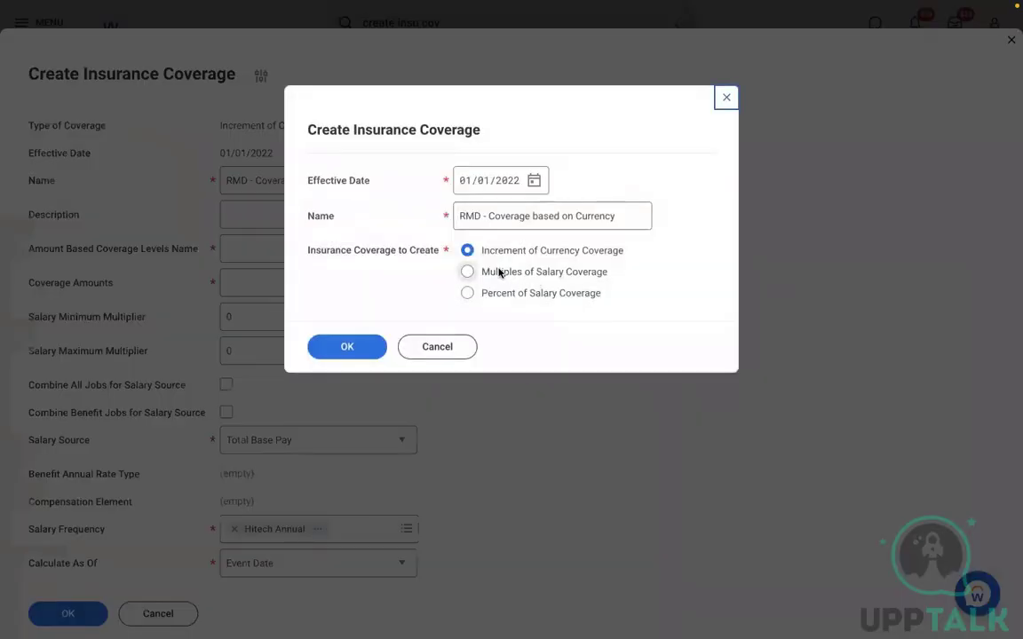
pyautogui.click(336, 349)
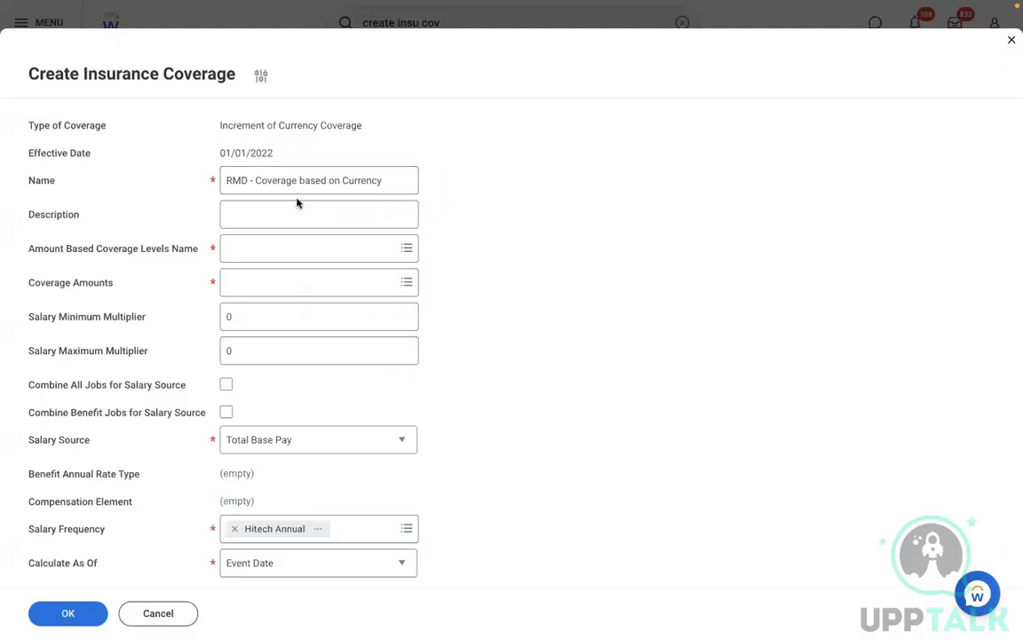
# Enter the coverage description "If youre executive employee please choose upto 200000 USD".
pyautogui.click(280, 205)
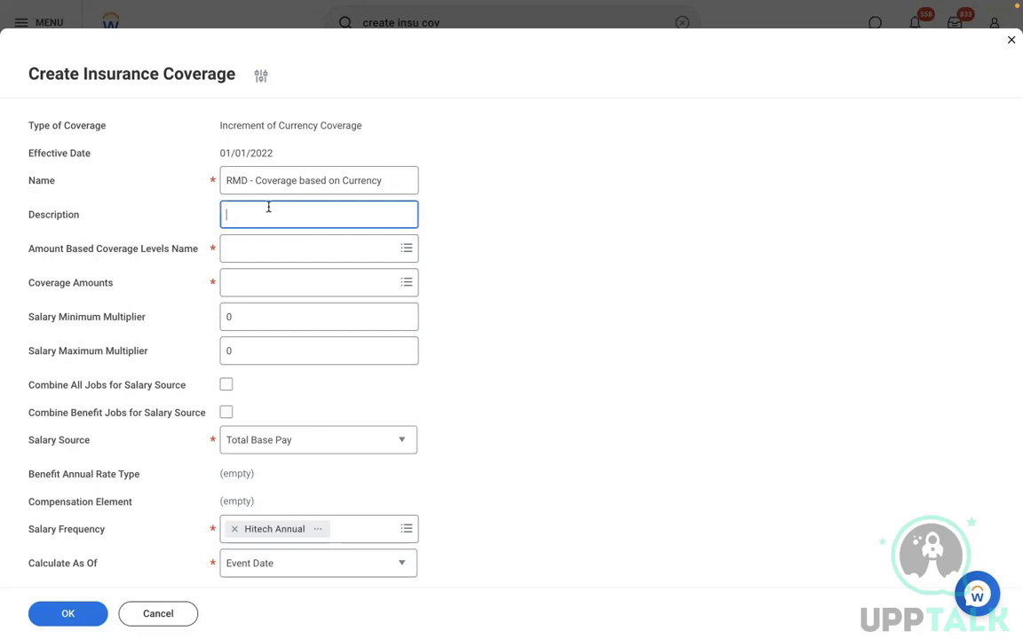
pyautogui.write('If youre executive employee please choo')
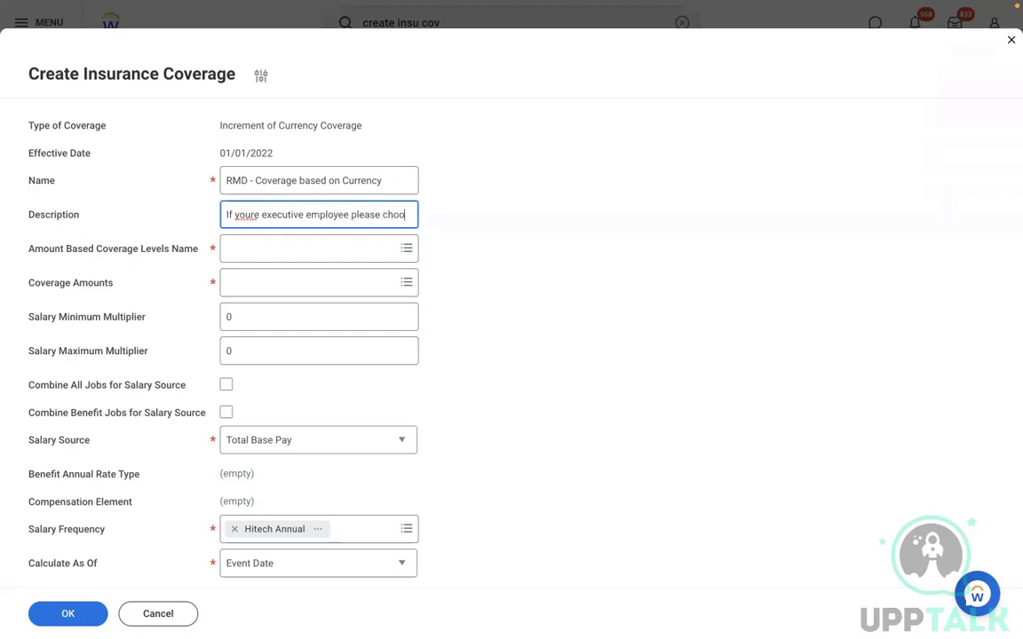
pyautogui.write('se upto')
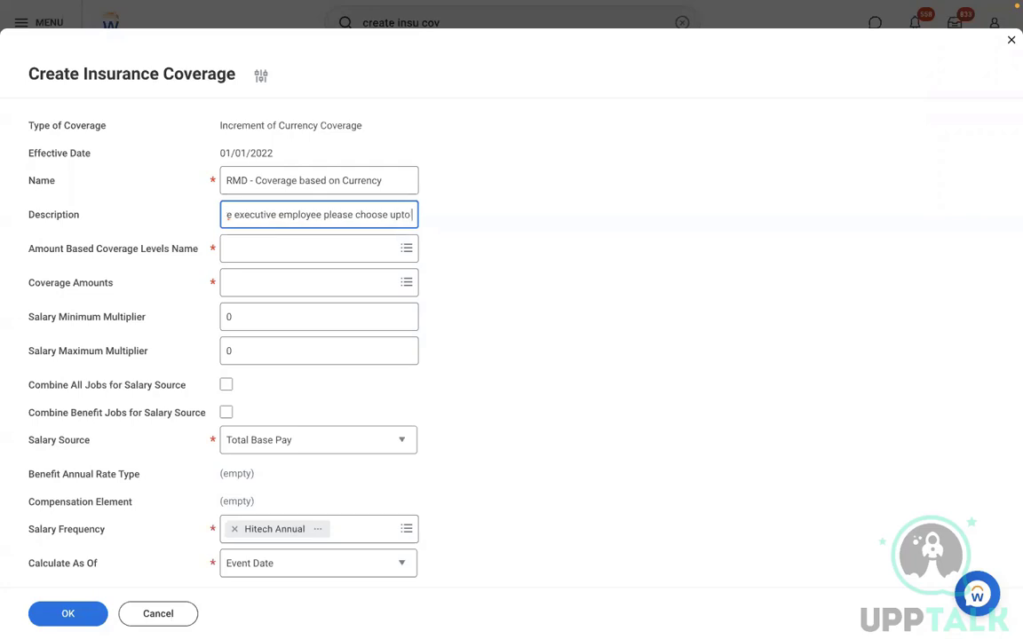
pyautogui.write(' 20000')
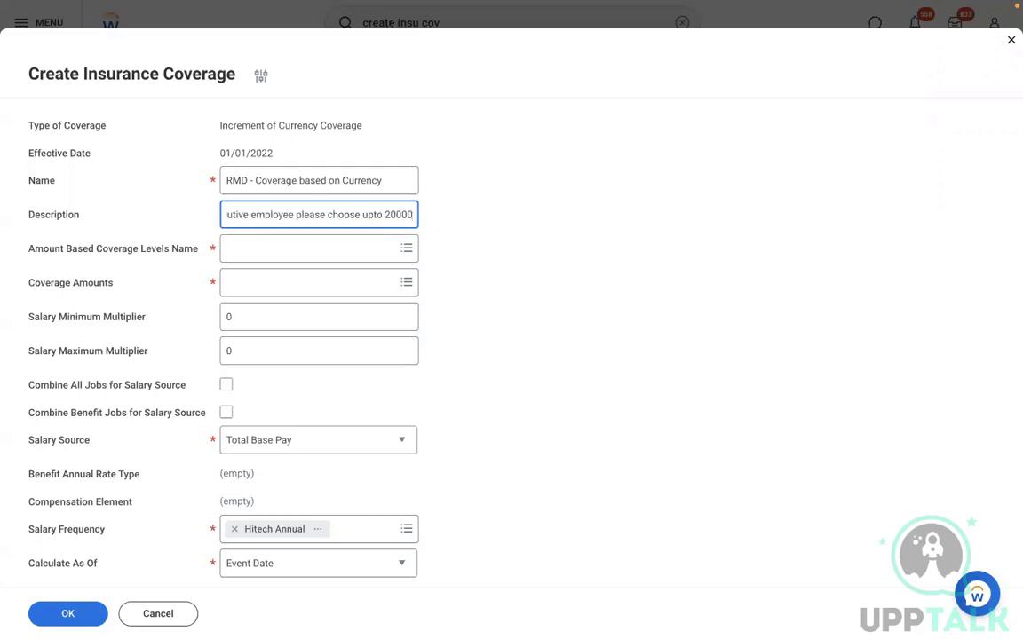
pyautogui.write('0 USD')
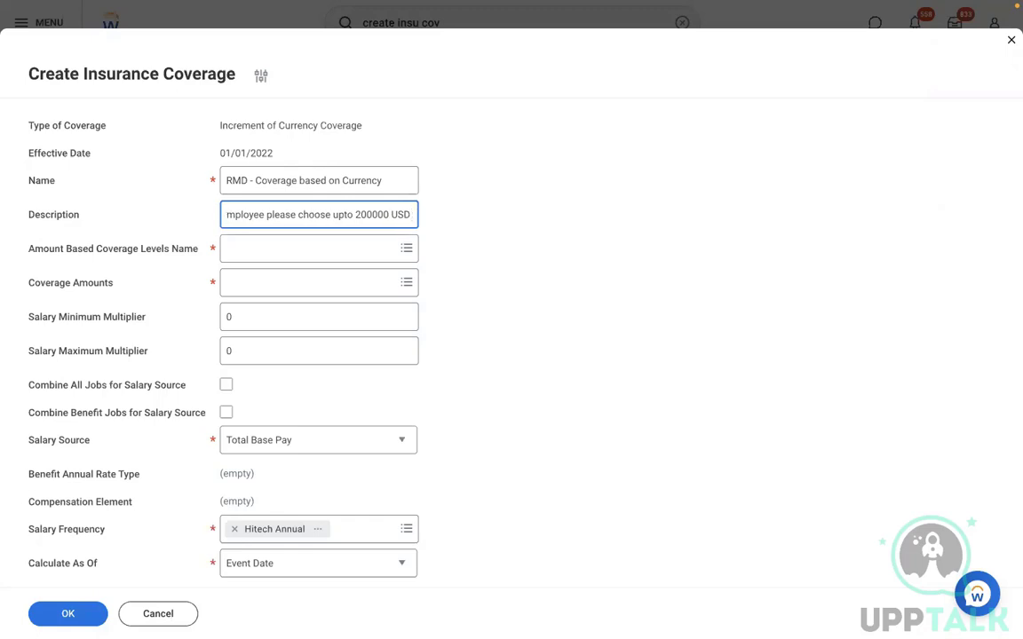
# Start creating amount based coverage levels named "RMD - Amount Based Coverage Levels" with USD as the currency.
pyautogui.click(259, 241)
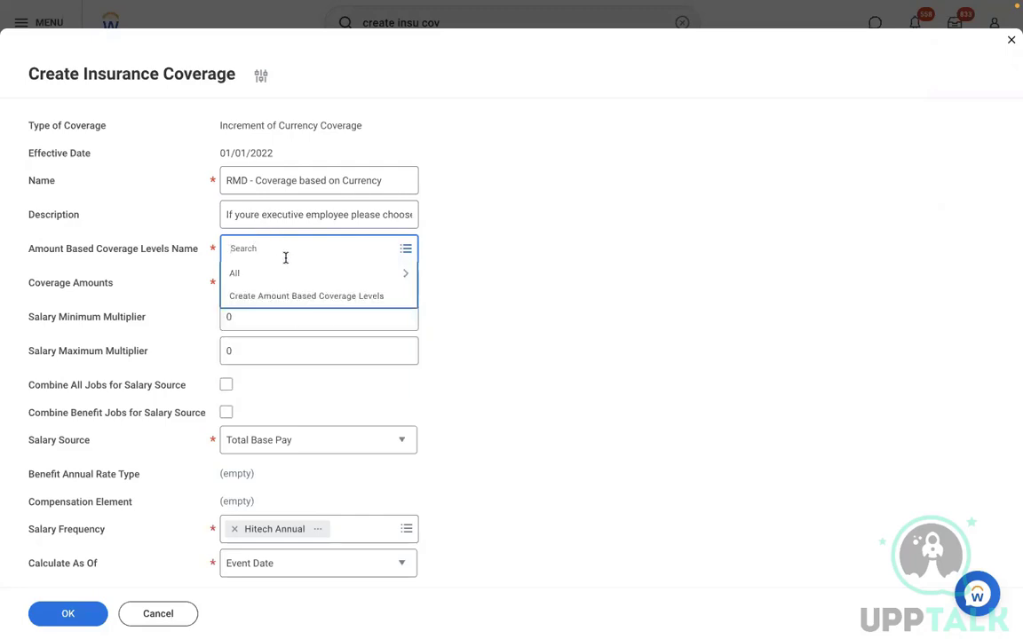
pyautogui.click(277, 302)
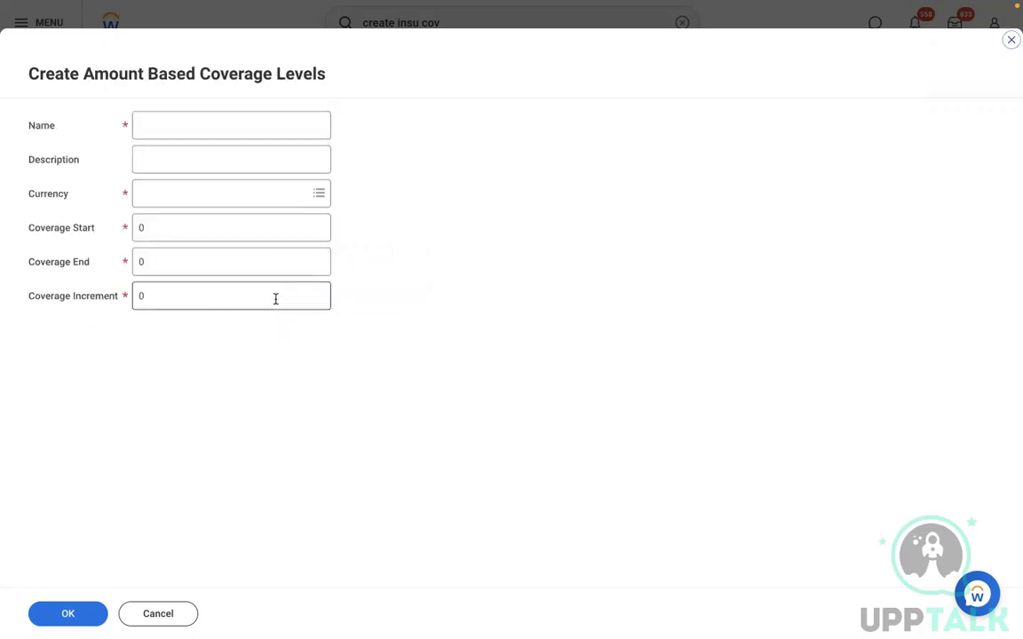
pyautogui.click(176, 125)
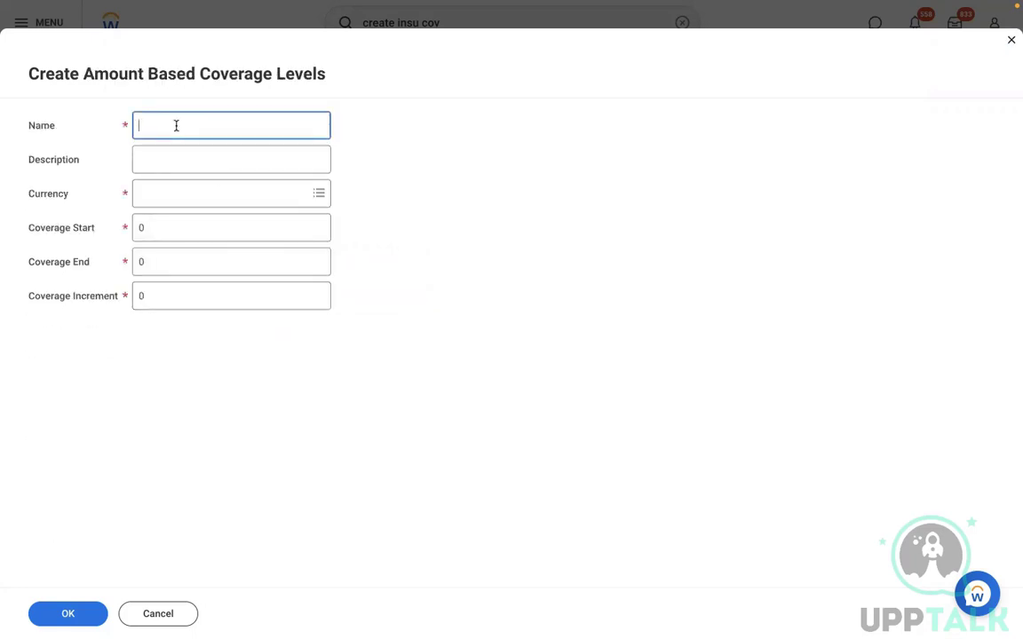
pyautogui.write('RMD - Amount Based Coverage Levels')
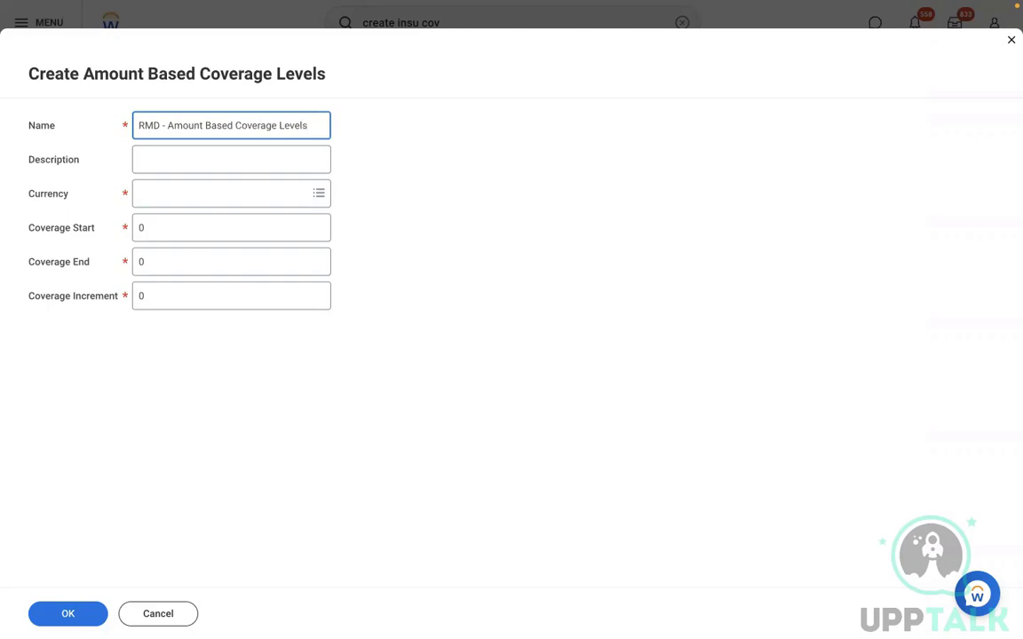
pyautogui.click(189, 193)
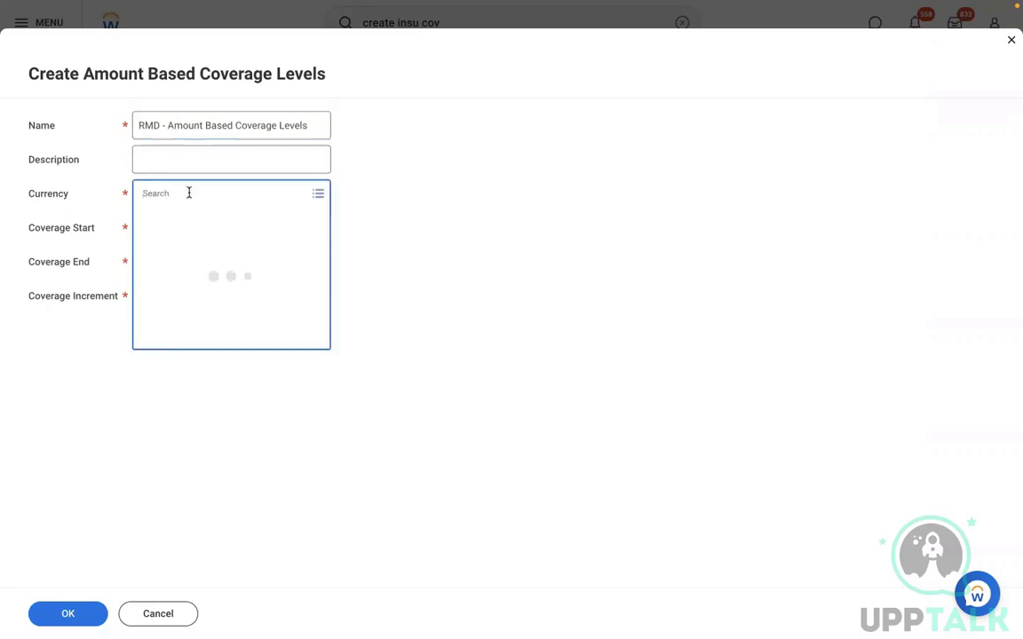
pyautogui.write('usd')
pyautogui.press('Return')
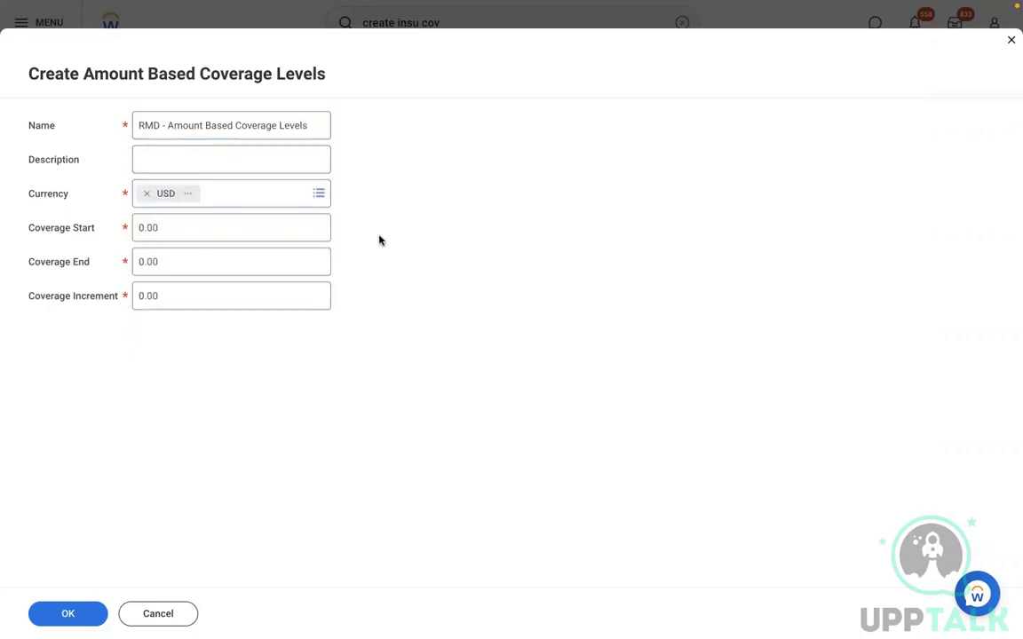
pyautogui.click(195, 230)
pyautogui.press('BackSpace')
pyautogui.press('BackSpace')
pyautogui.press('BackSpace')
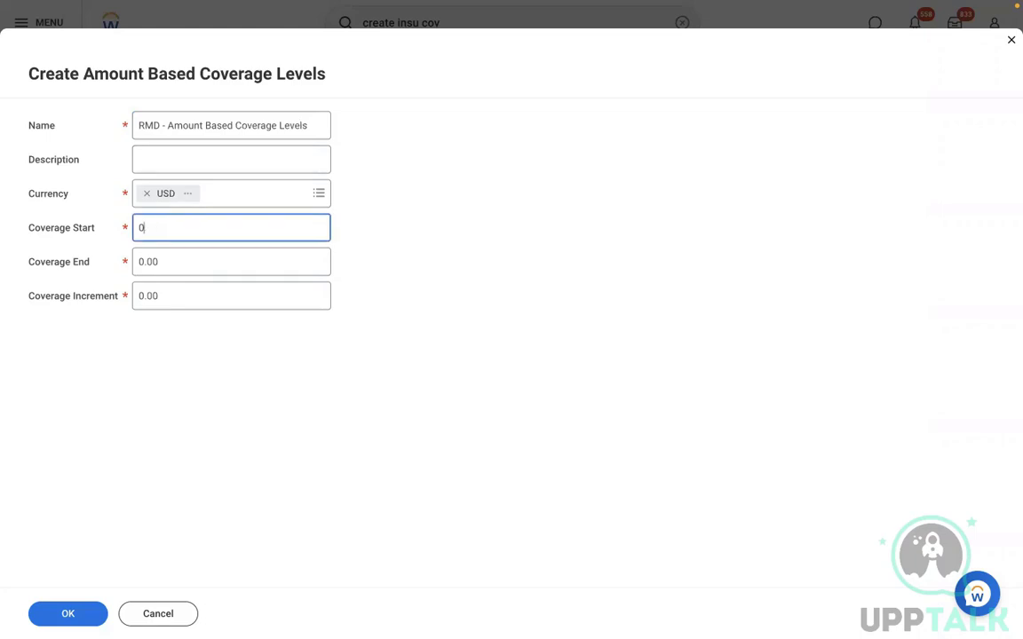
pyautogui.press('BackSpace')
# Switch to Word and replace the increment of currency example amounts with "10000 - 50000".
pyautogui.hotkey('ctrl', 'Left')
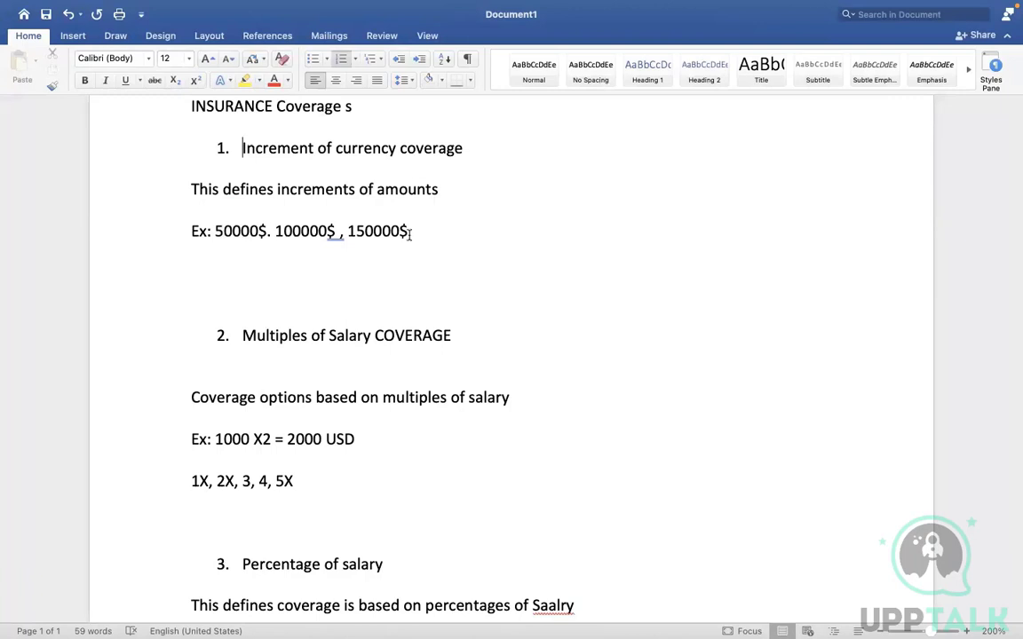
pyautogui.moveTo(408, 231); pyautogui.dragTo(219, 231)
pyautogui.press('BackSpace')
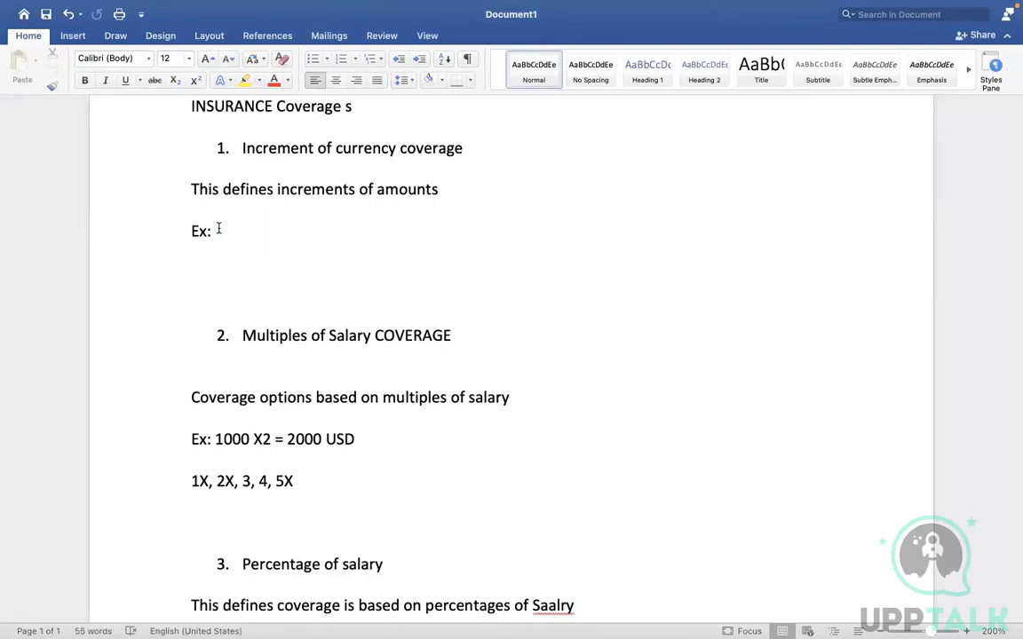
pyautogui.write('10000')
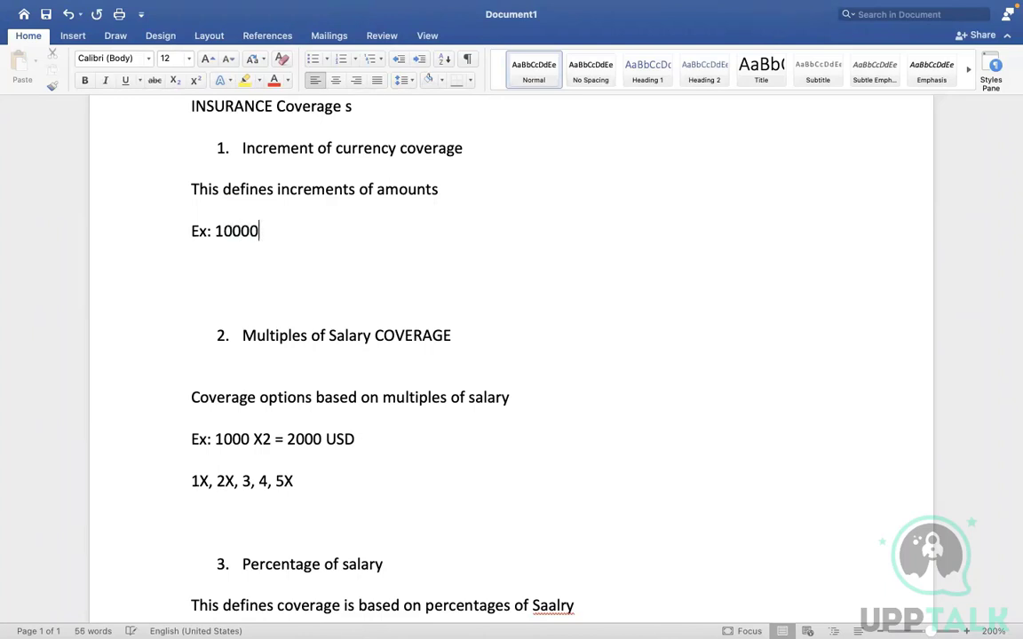
pyautogui.write('.')
pyautogui.press('BackSpace')
pyautogui.press('BackSpace')
pyautogui.write('-  50000')
# Switch to Workday and set the Coverage Start of the amount based levels to 10000.
pyautogui.hotkey('ctrl', 'Right')
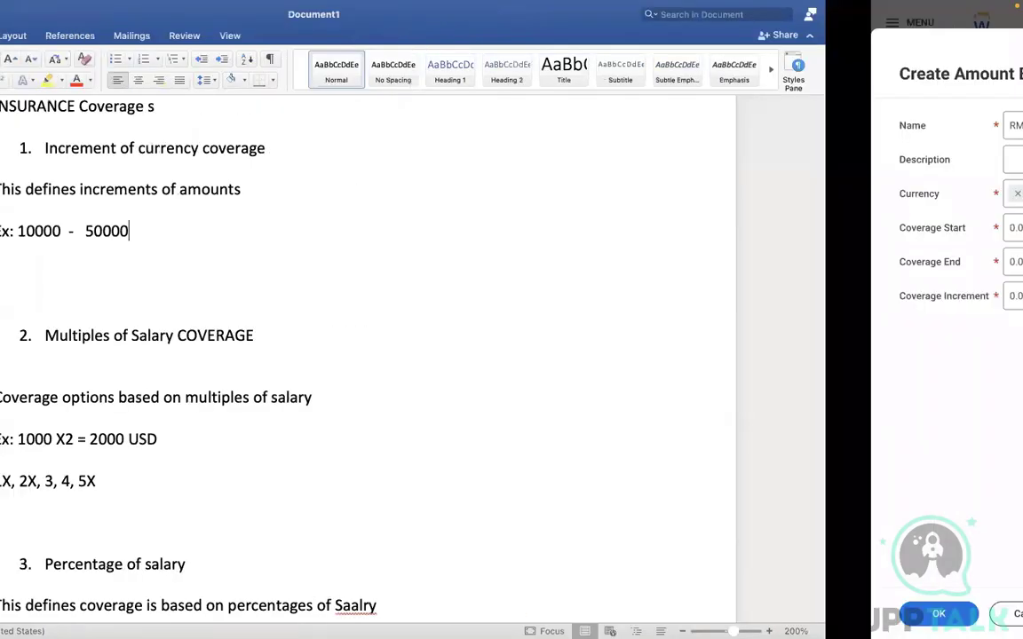
pyautogui.press('BackSpace')
pyautogui.press('BackSpace')
pyautogui.press('BackSpace')
pyautogui.press('BackSpace')
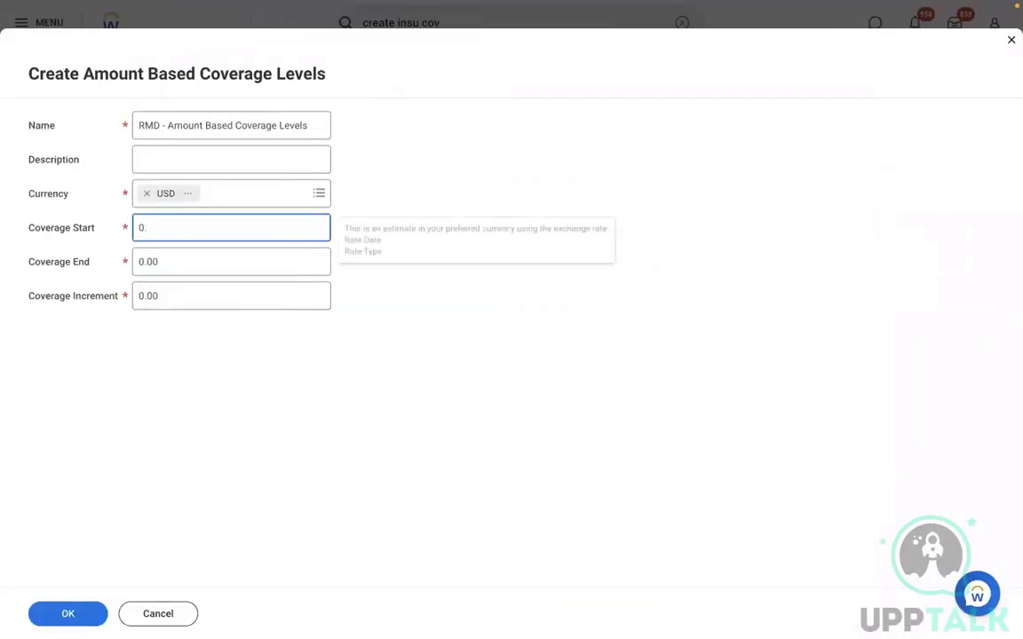
pyautogui.write('10000')
pyautogui.click(124, 347)
# Set the Coverage End of the amount based levels to 100000.
pyautogui.click(176, 267)
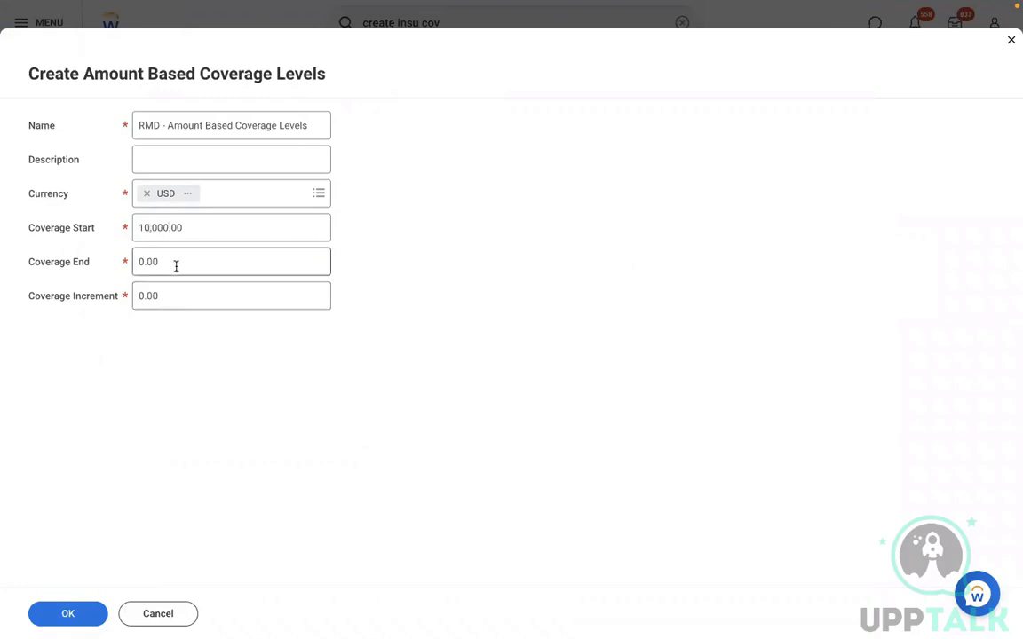
pyautogui.press('BackSpace')
pyautogui.press('BackSpace')
pyautogui.press('BackSpace')
pyautogui.press('BackSpace')
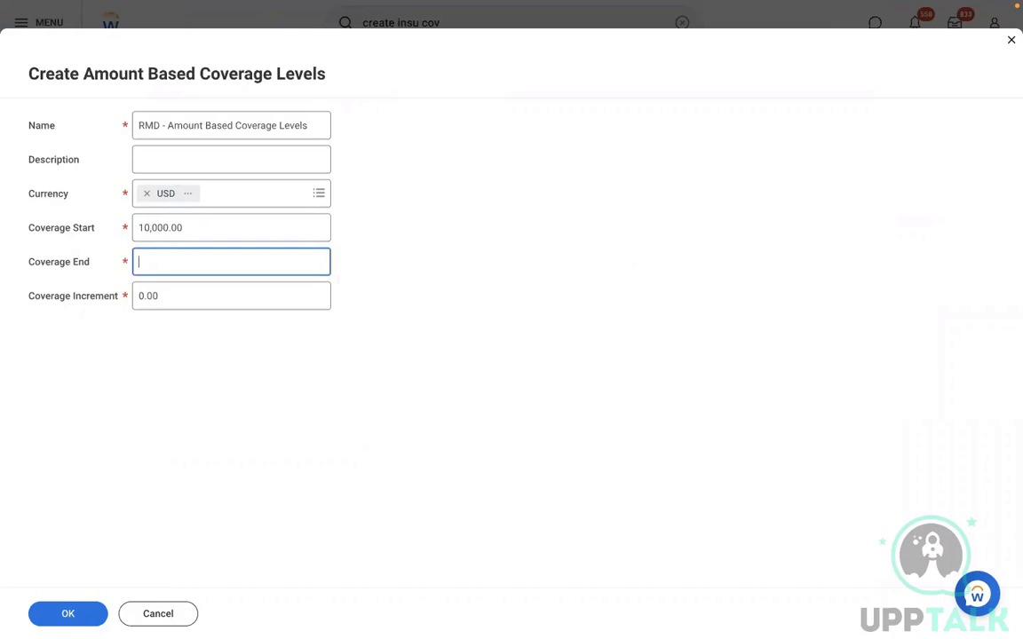
pyautogui.write('100000')
pyautogui.click(59, 344)
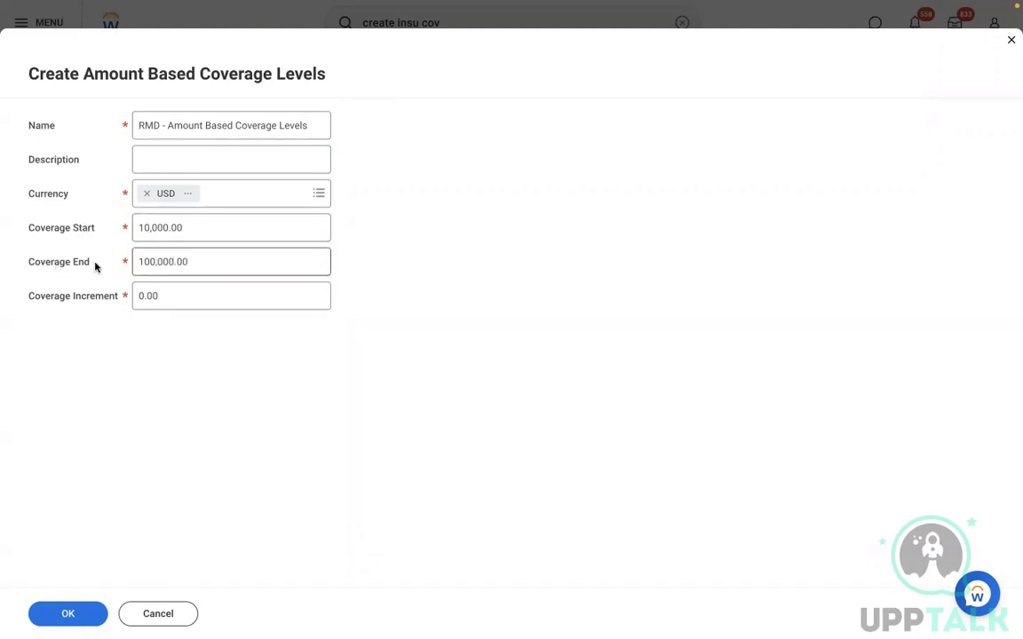
# Set the Coverage Increment of the amount based levels to 10000.
pyautogui.click(178, 304)
pyautogui.press('BackSpace')
pyautogui.press('BackSpace')
pyautogui.press('BackSpace')
pyautogui.press('BackSpace')
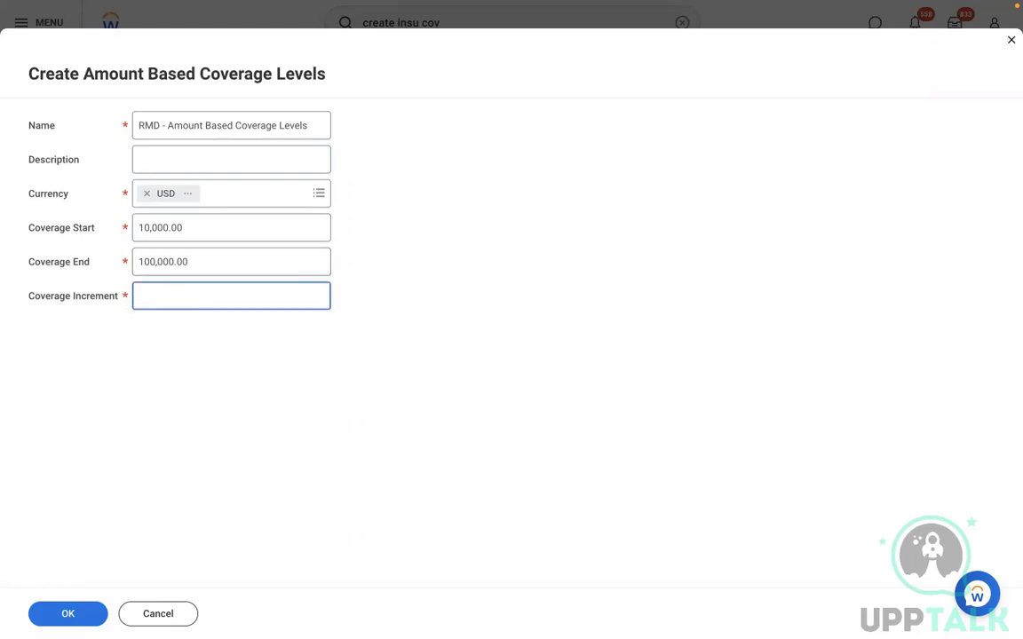
pyautogui.write('10000')
pyautogui.click(371, 389)
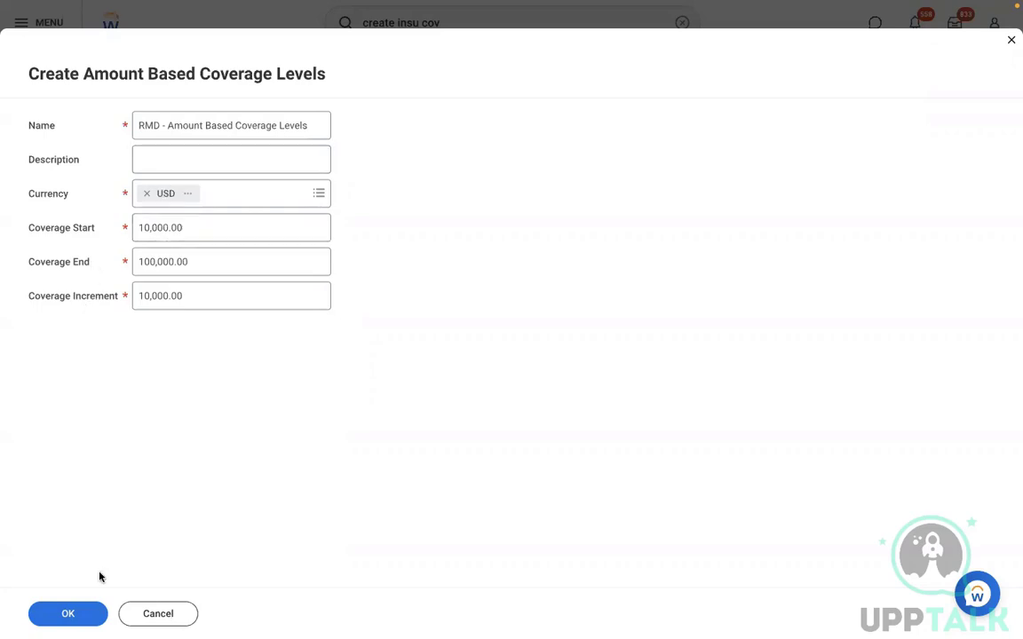
# Generate the coverage amounts from the entered range, review them and save the levels to the insurance coverage.
pyautogui.click(79, 614)
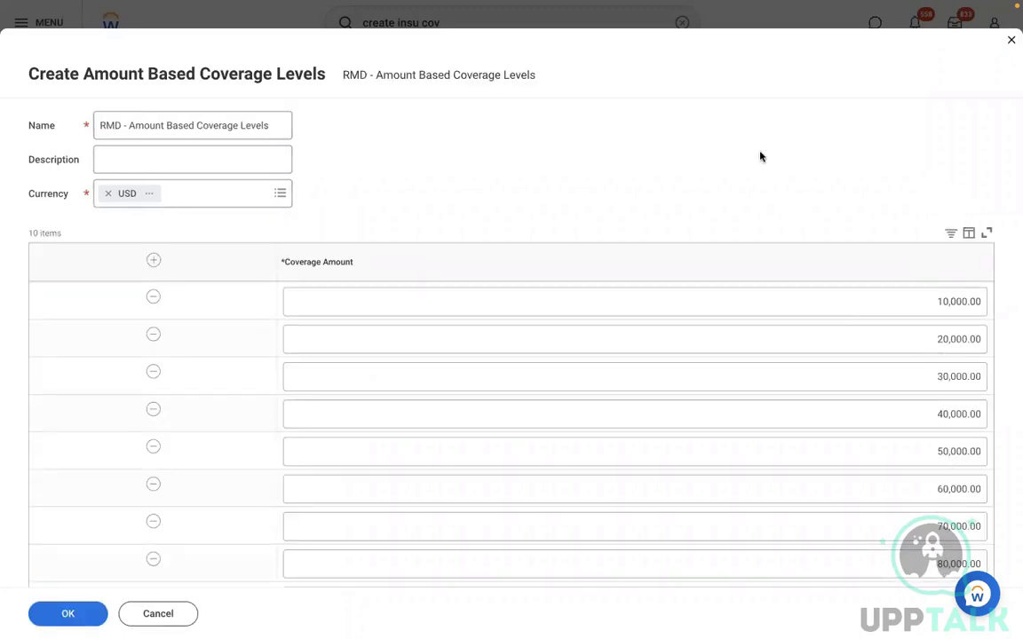
pyautogui.scroll(-2, 760, 156)
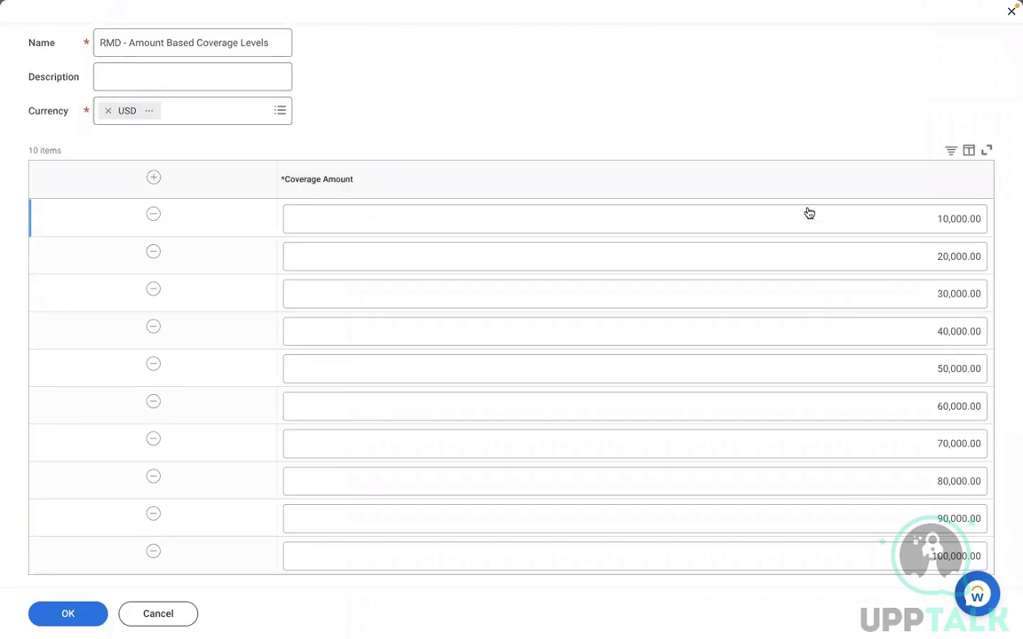
pyautogui.click(71, 614)
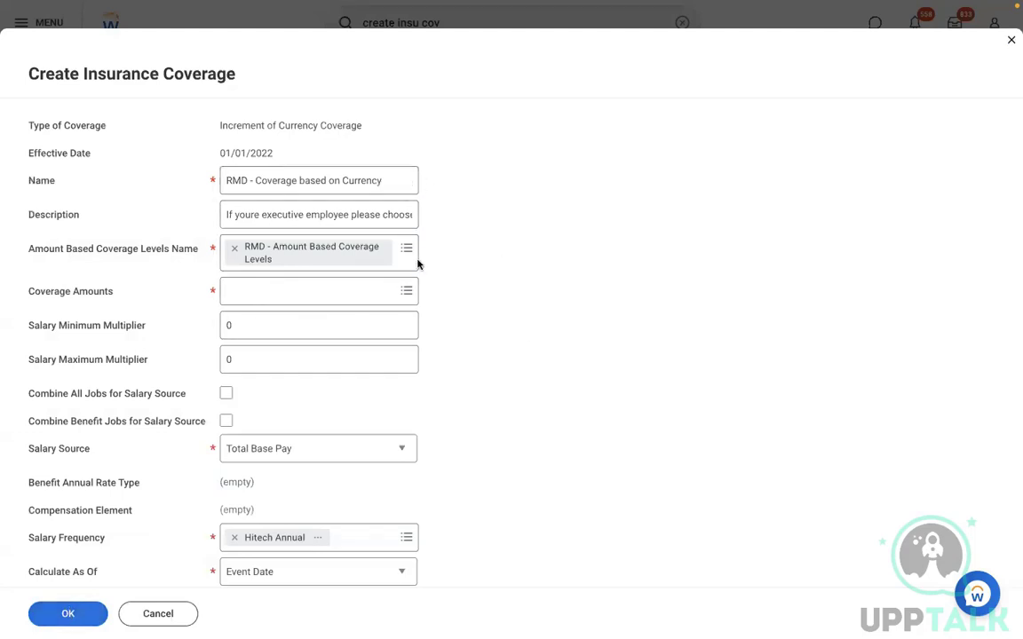
pyautogui.click(256, 294)
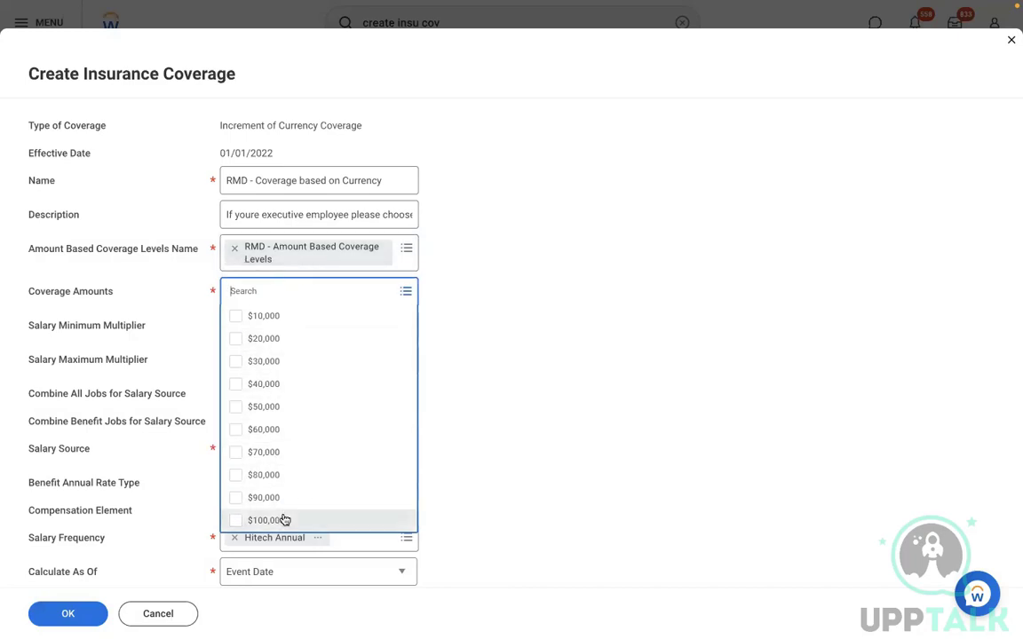
pyautogui.click(281, 323)
pyautogui.click(267, 371)
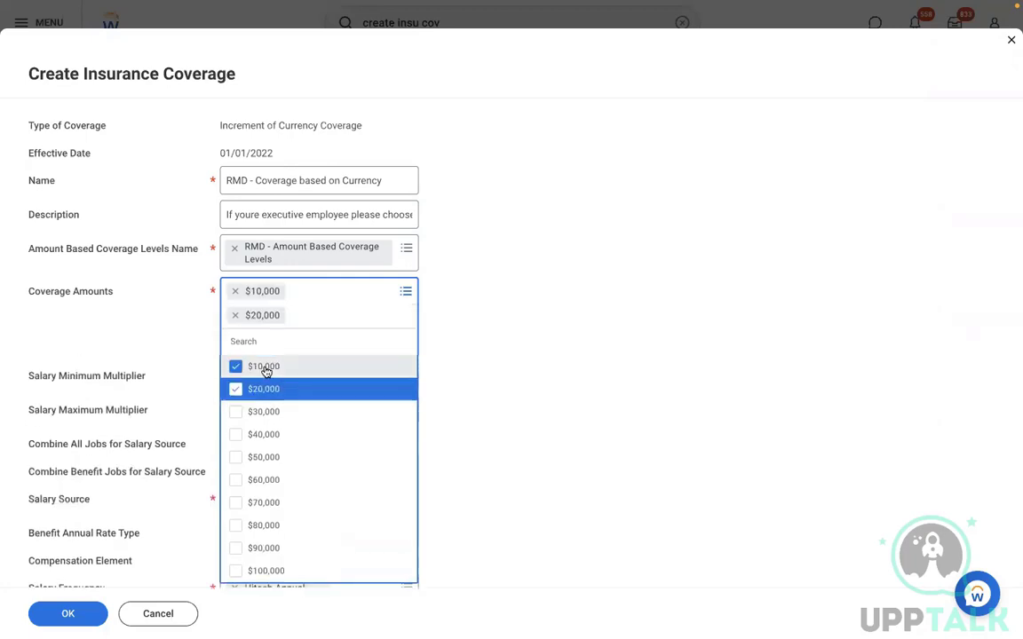
pyautogui.click(263, 416)
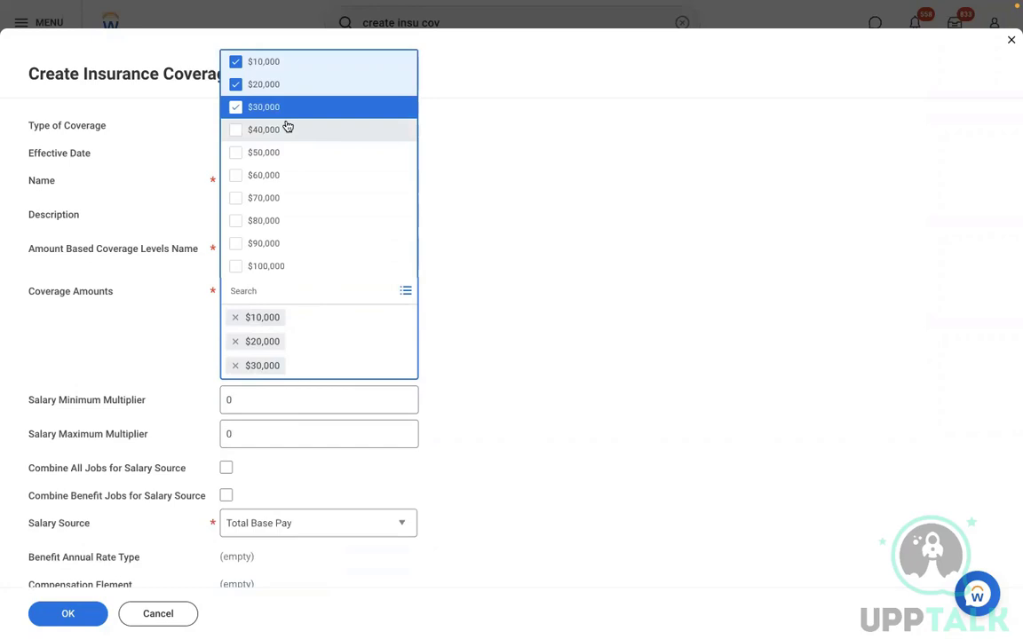
pyautogui.click(237, 65)
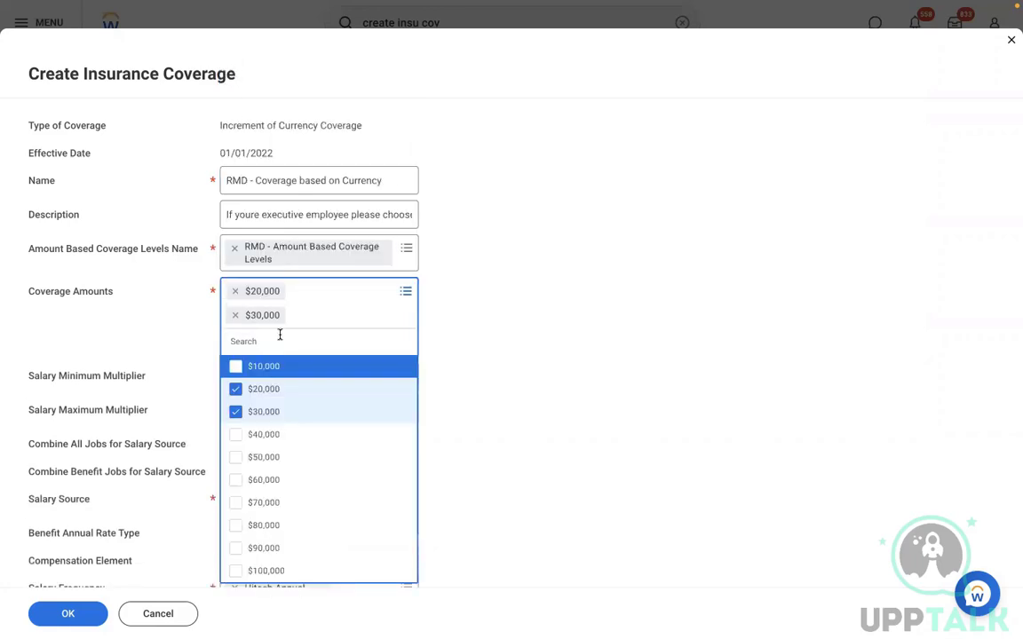
pyautogui.click(237, 394)
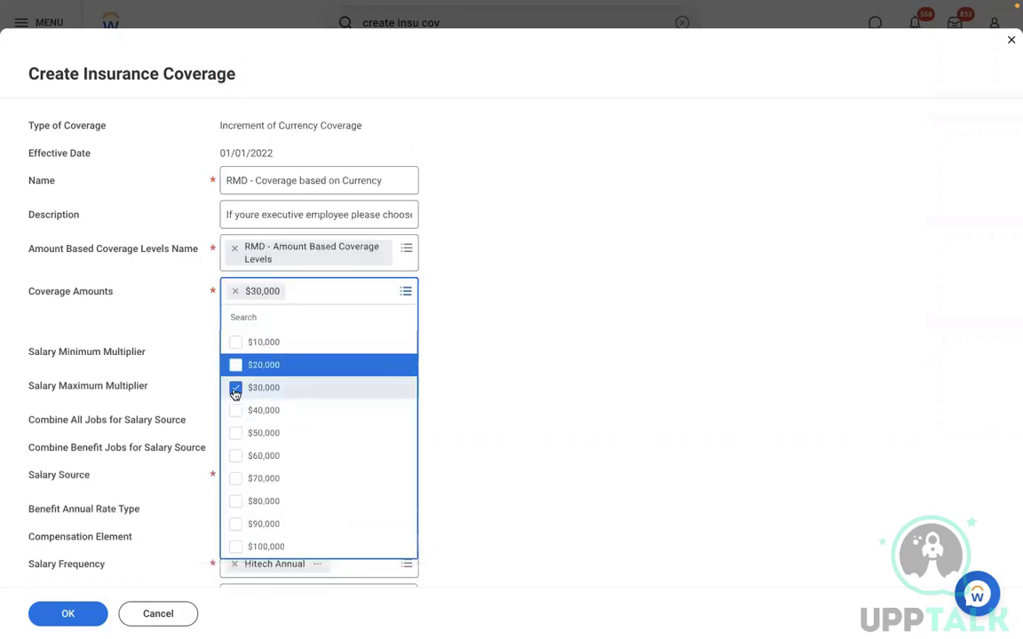
pyautogui.click(236, 394)
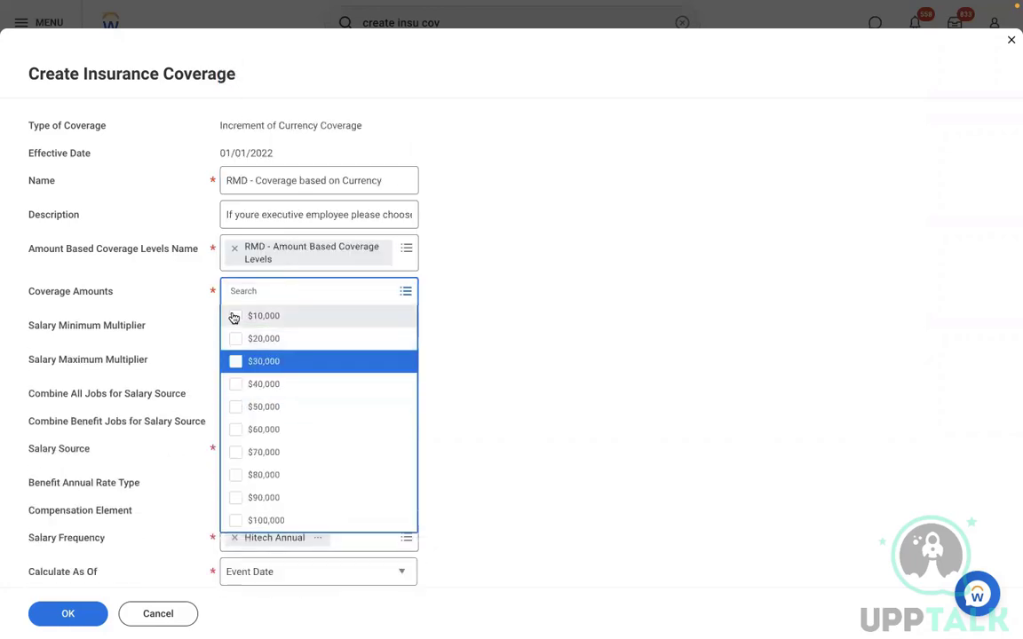
# Select every coverage amount from $10,000 to $100,000 individually and expand the selection to review it.
pyautogui.click(235, 316)
pyautogui.click(236, 365)
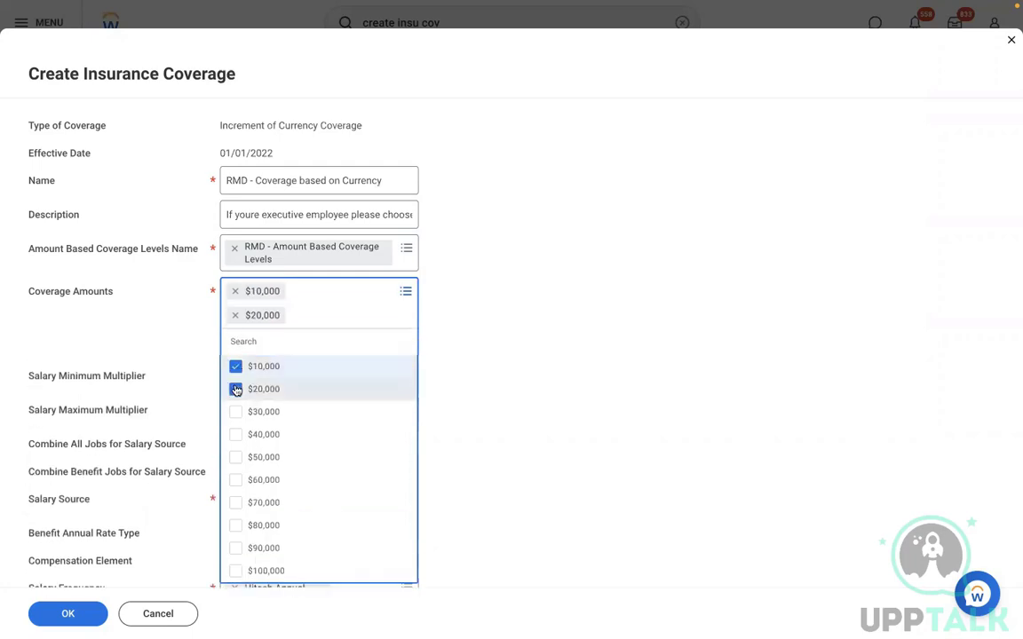
pyautogui.click(235, 412)
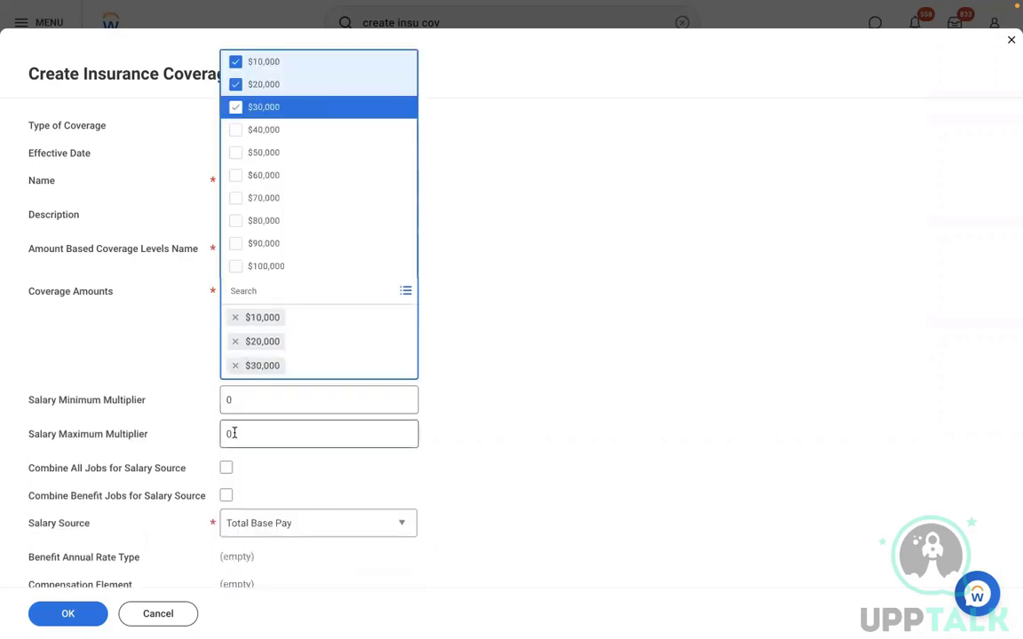
pyautogui.click(237, 131)
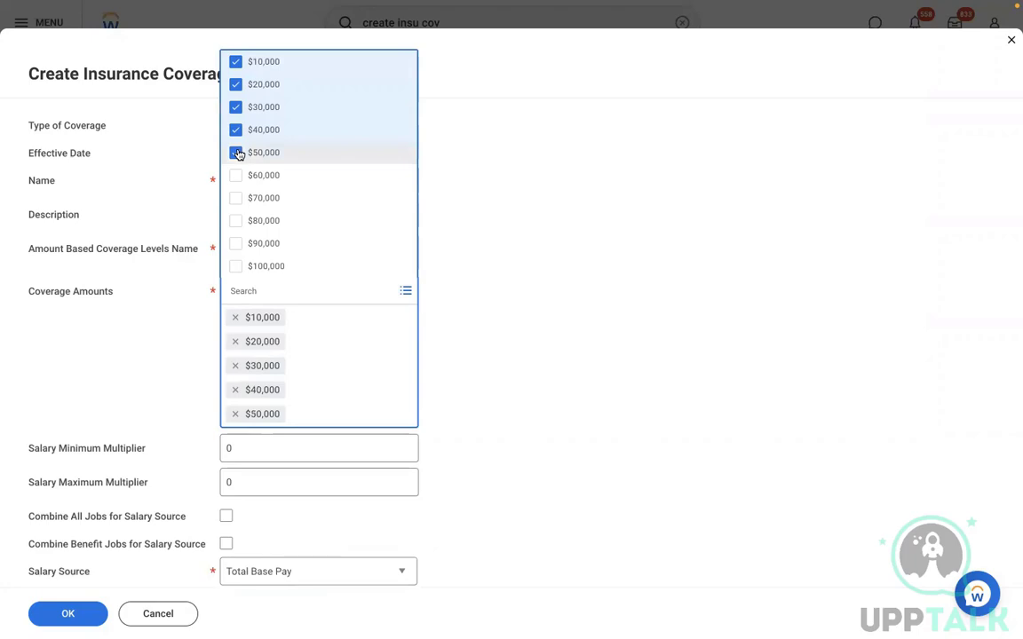
pyautogui.click(237, 266)
pyautogui.click(236, 243)
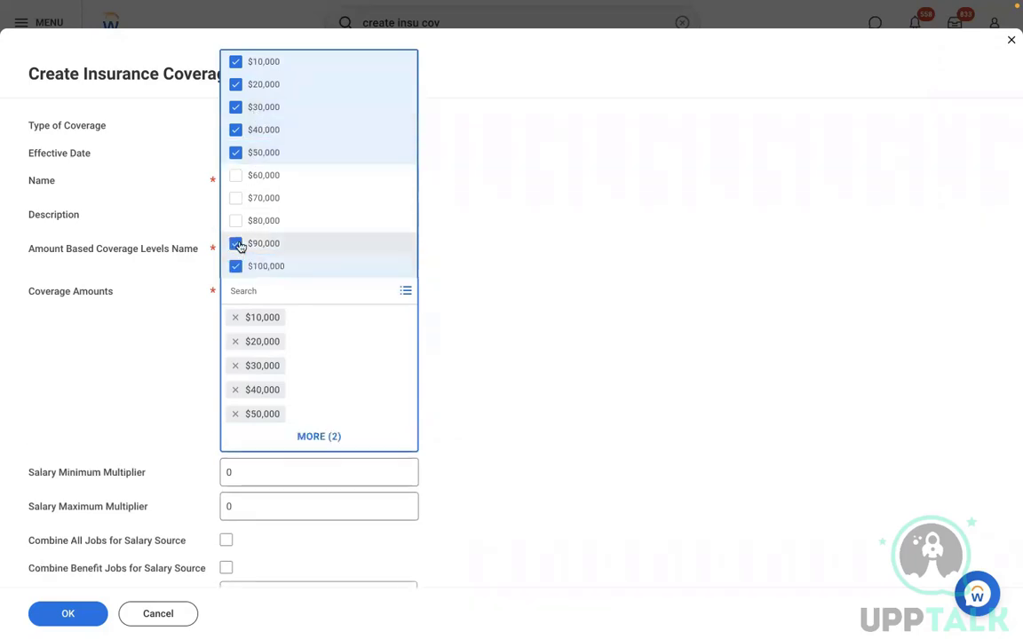
pyautogui.click(234, 222)
pyautogui.click(237, 199)
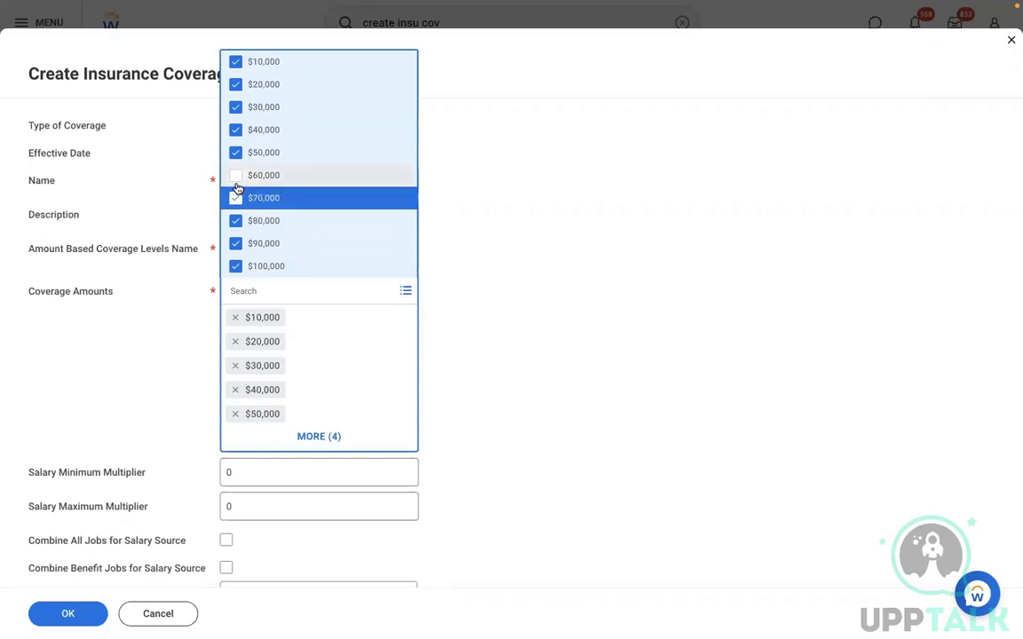
pyautogui.click(236, 176)
pyautogui.click(596, 246)
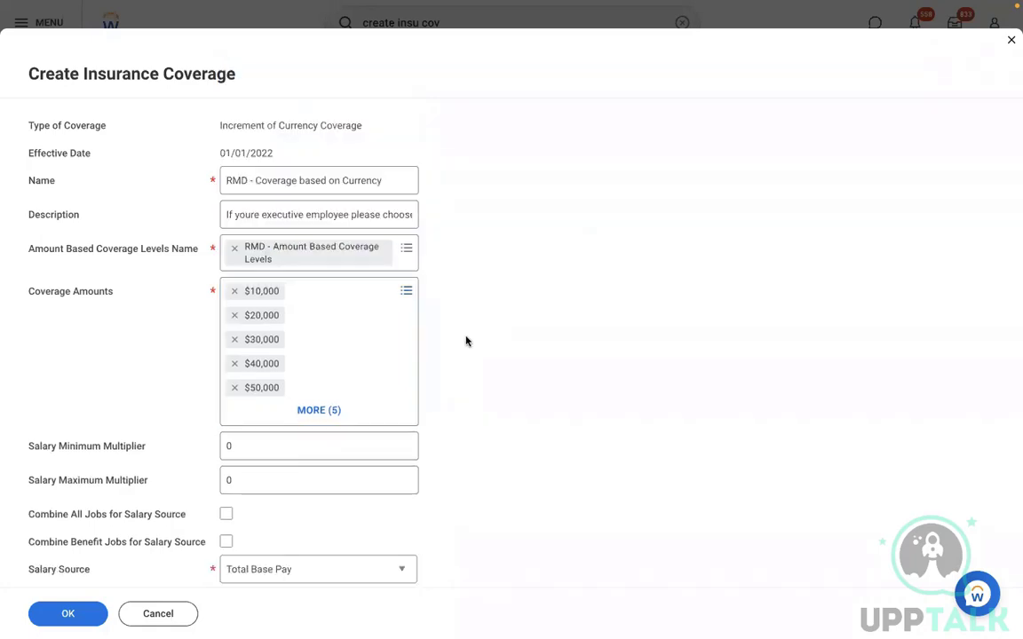
pyautogui.click(319, 411)
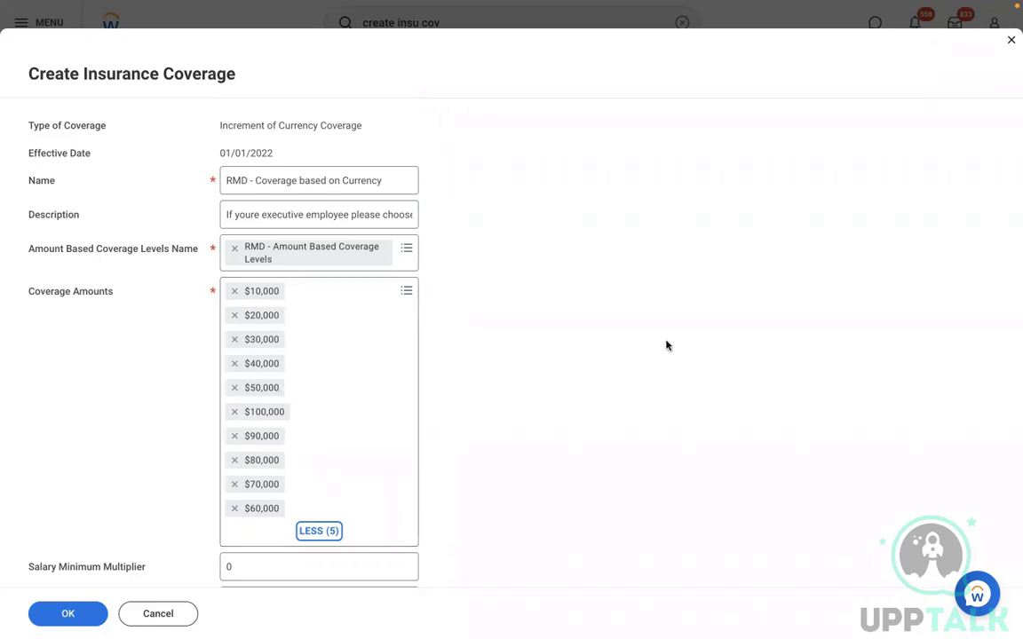
pyautogui.scroll(-2, 667, 346)
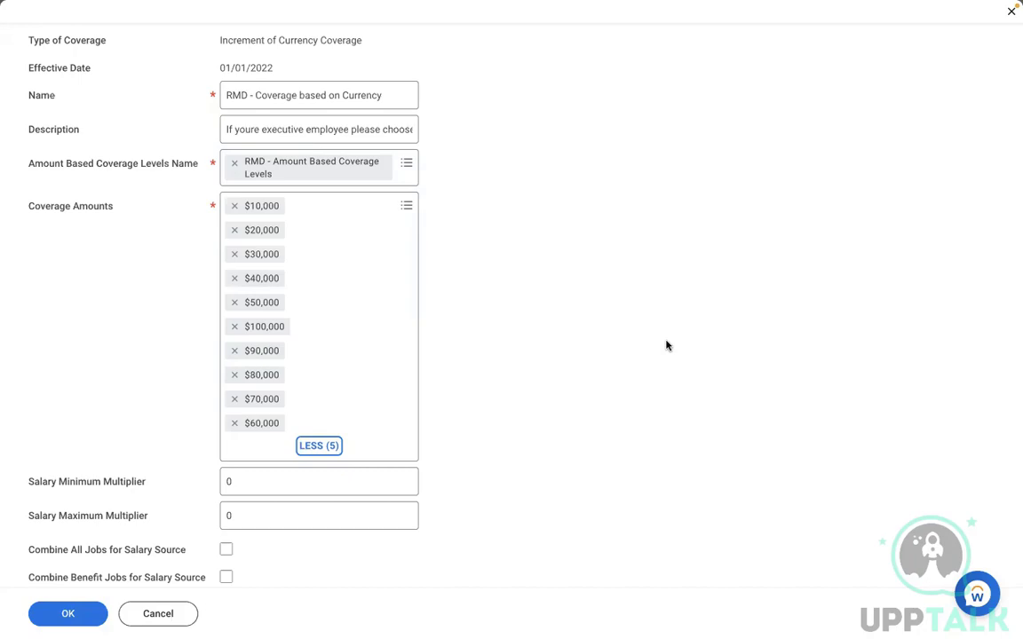
# Compare the increment of currency example in the Word notes with the coverage amounts in Workday.
pyautogui.hotkey('ctrl', 'Left')
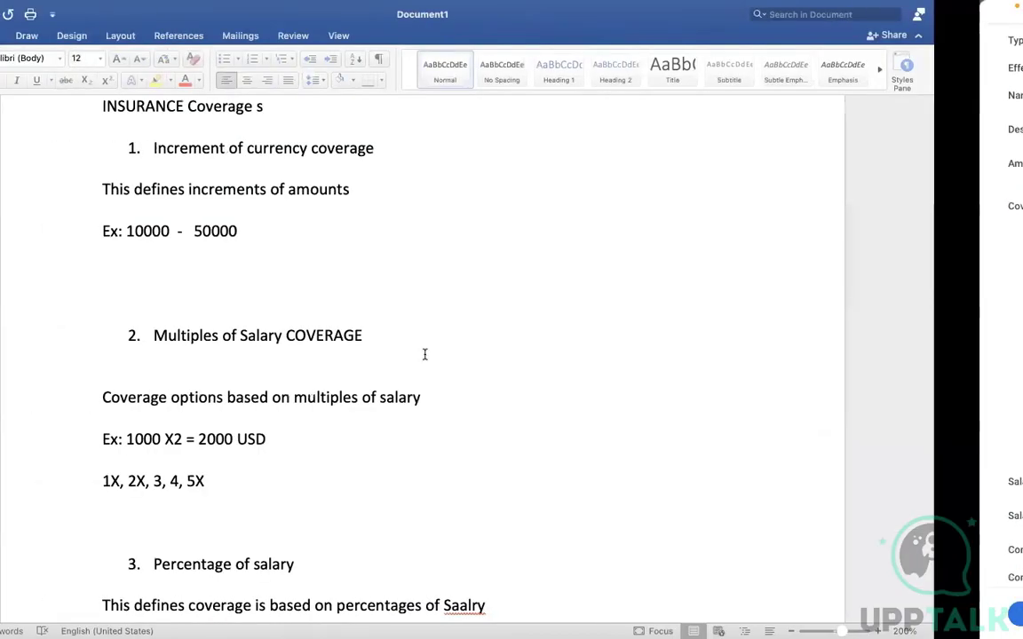
pyautogui.hotkey('ctrl', 'Right')
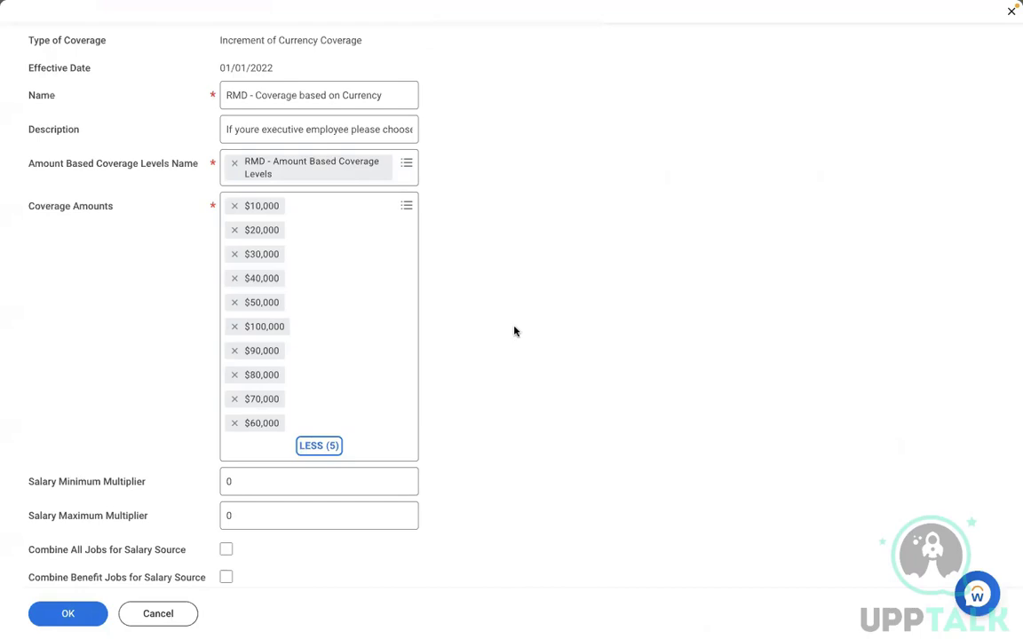
pyautogui.hotkey('ctrl', 'Left')
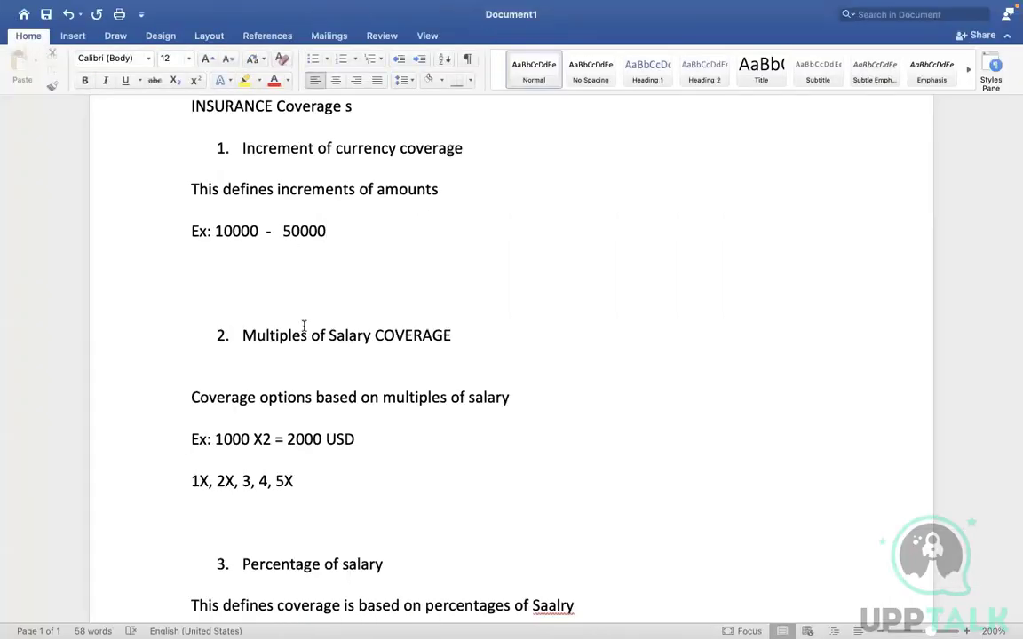
pyautogui.hotkey('ctrl', 'Right')
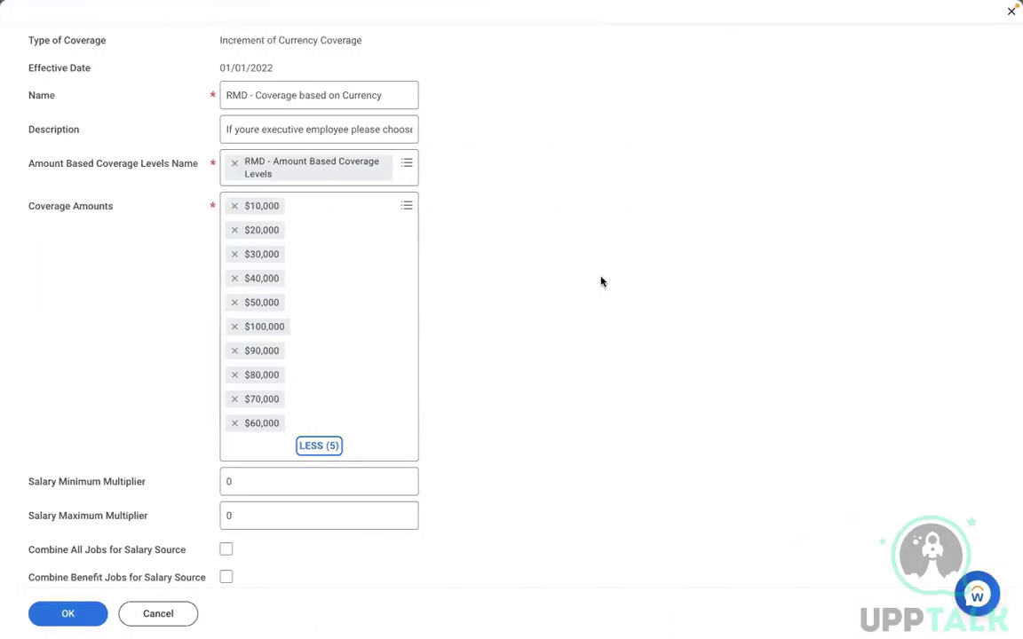
# Remove all selected amounts from Coverage Amounts.
pyautogui.click(235, 206)
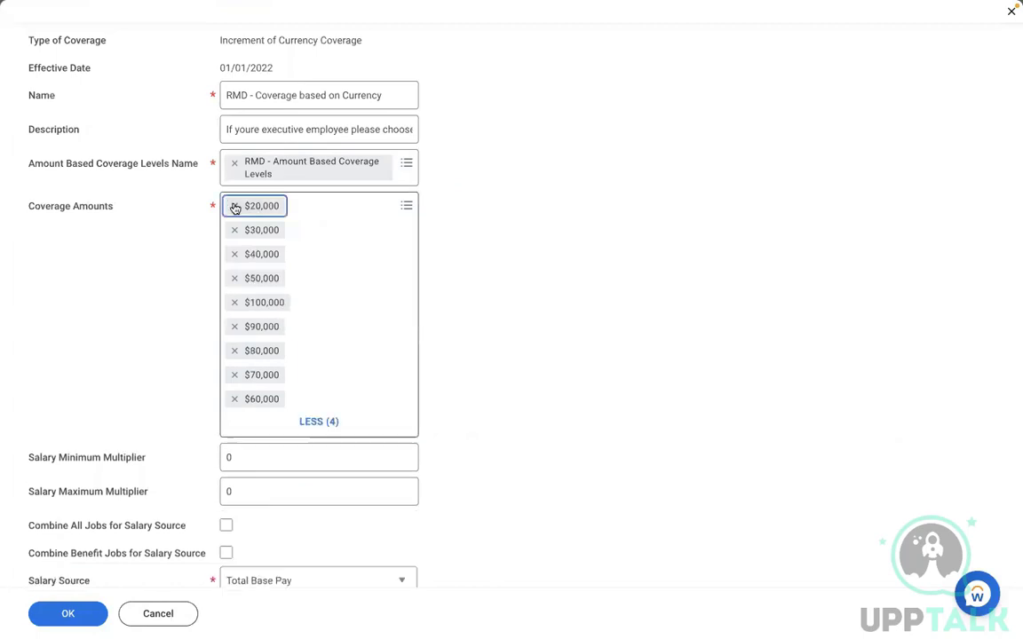
pyautogui.click(234, 206)
pyautogui.click(235, 206)
pyautogui.click(235, 206)
pyautogui.click(234, 206)
pyautogui.click(234, 206)
pyautogui.click(235, 206)
pyautogui.click(234, 206)
pyautogui.click(235, 206)
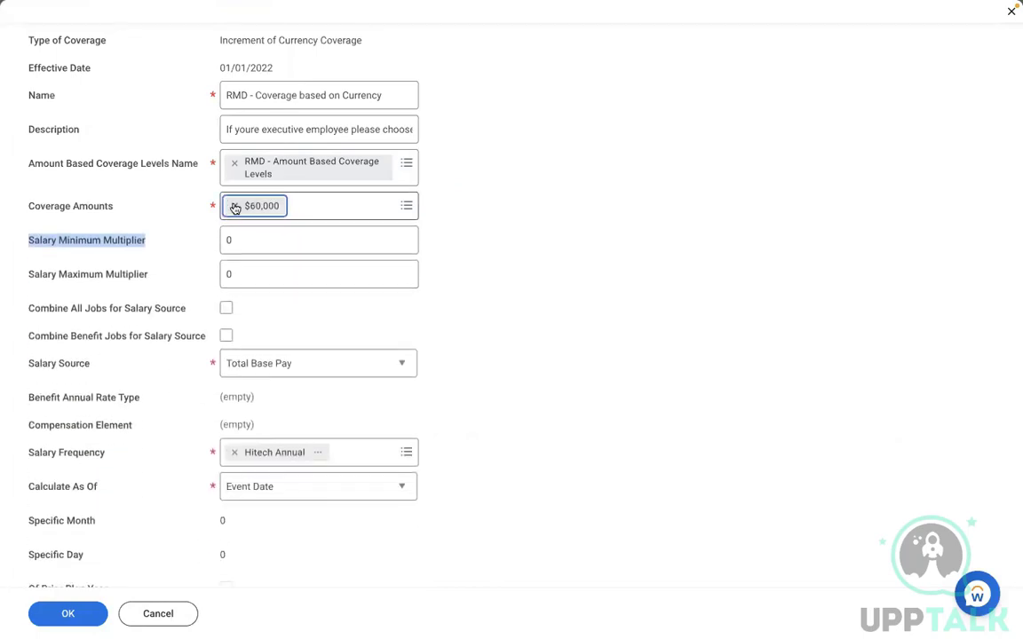
pyautogui.click(234, 206)
# Select only $100,000 as the coverage amount.
pyautogui.click(259, 205)
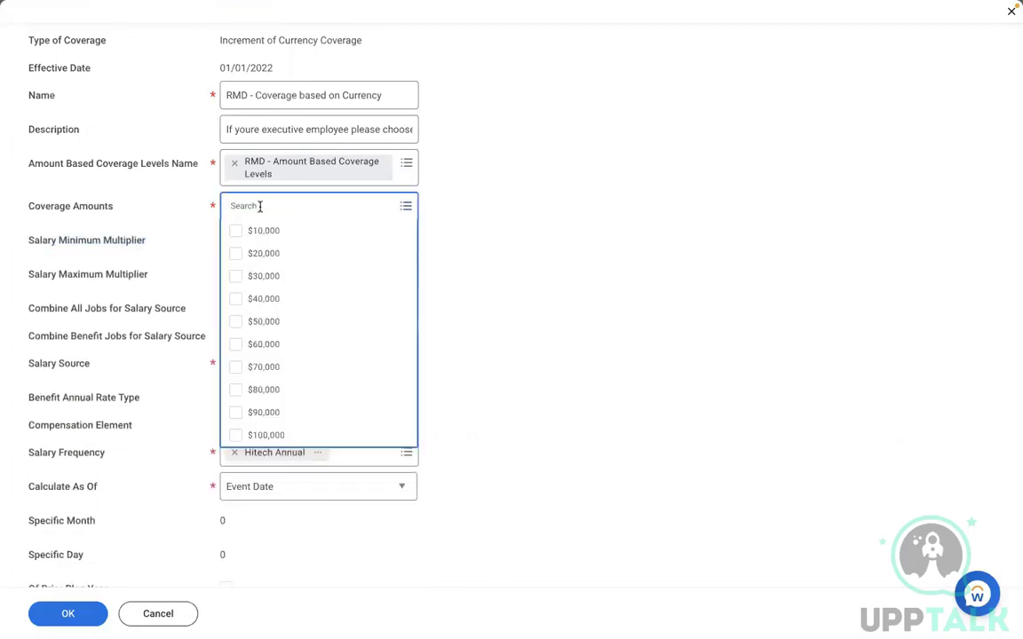
pyautogui.click(244, 436)
pyautogui.click(477, 382)
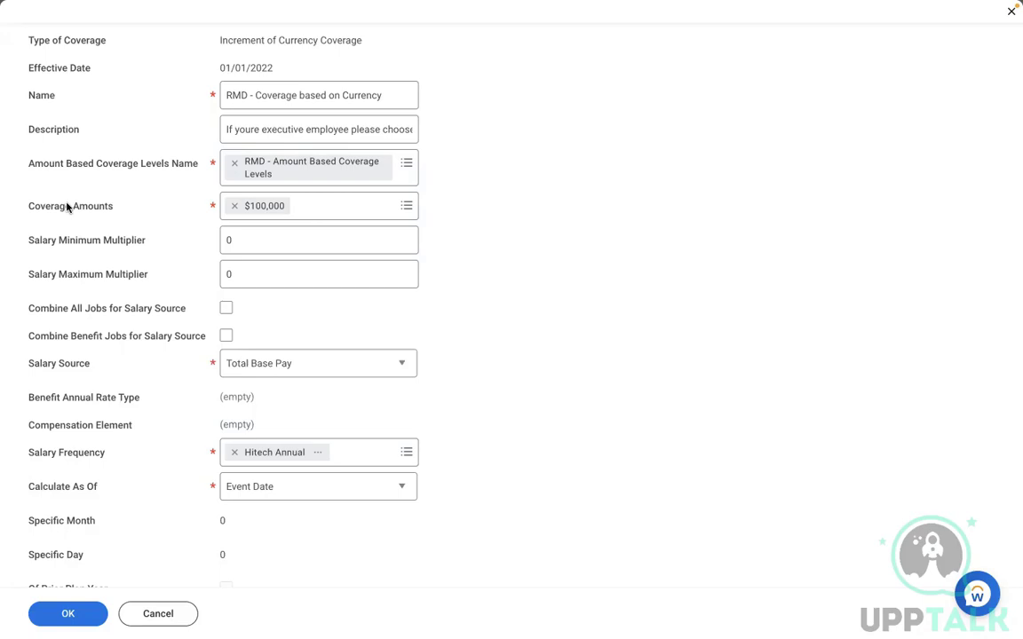
# Replace the single coverage amount with all available amounts from $10,000 to $100,000, selected together.
pyautogui.click(235, 208)
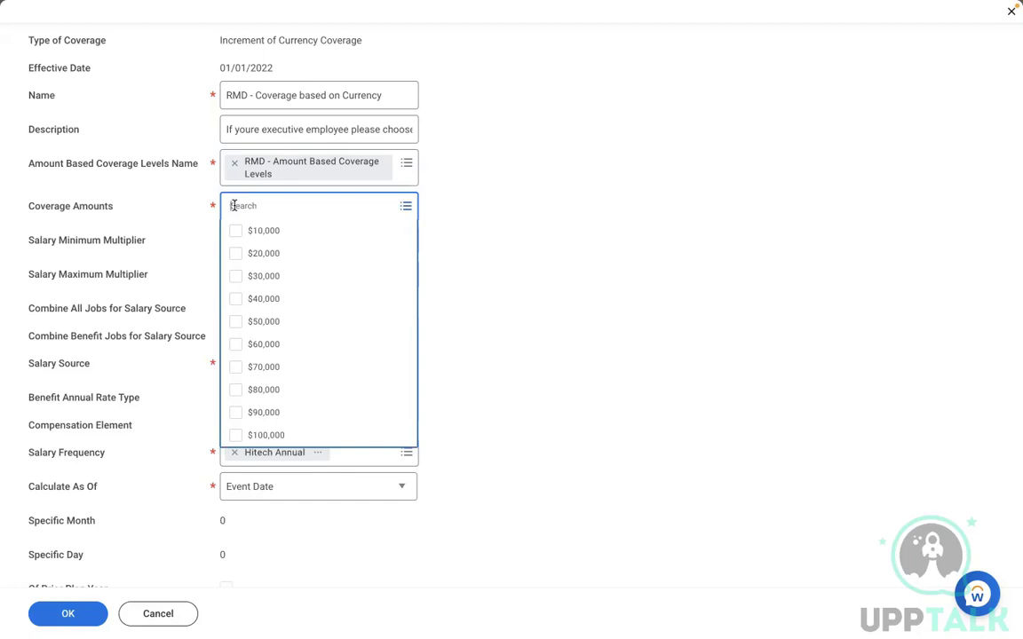
pyautogui.press('super+a')
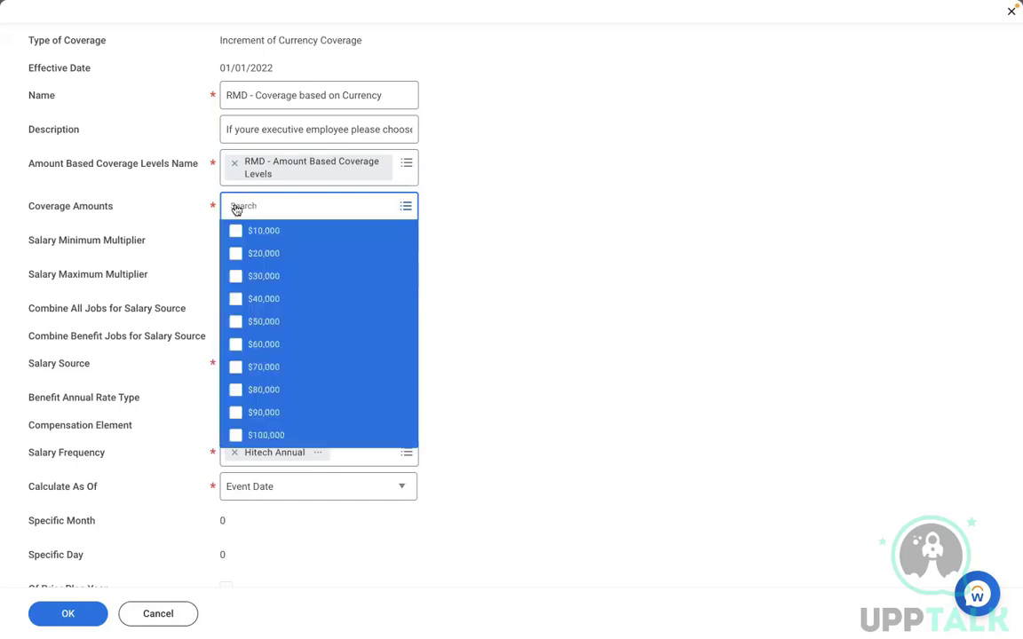
pyautogui.press('Return')
pyautogui.click(573, 244)
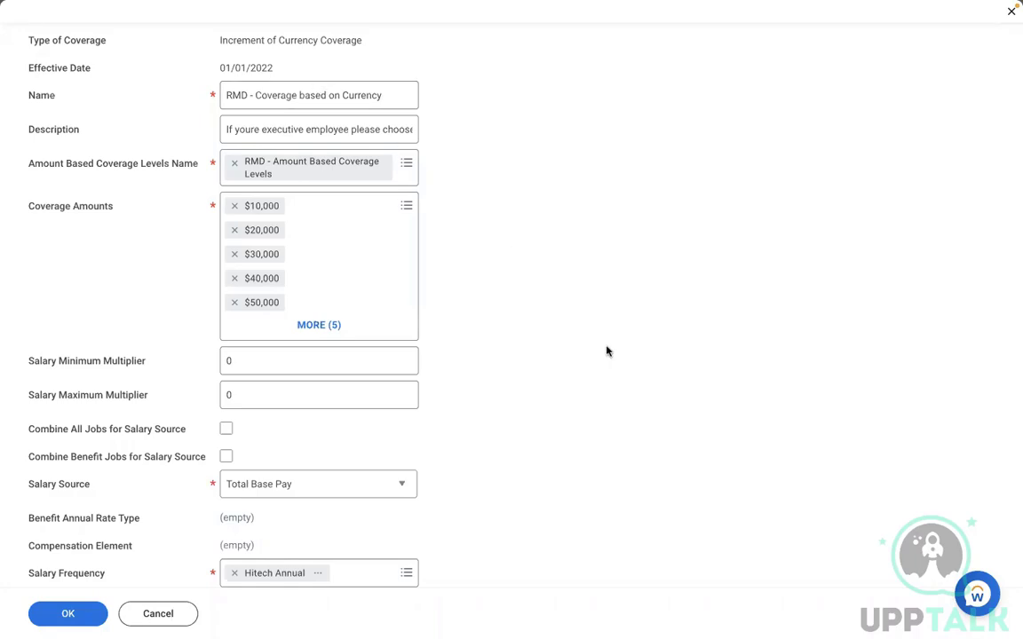
# Consult the Word notes, return to Workday and try the Combine All Jobs for Salary Source option.
pyautogui.hotkey('ctrl', 'Left')
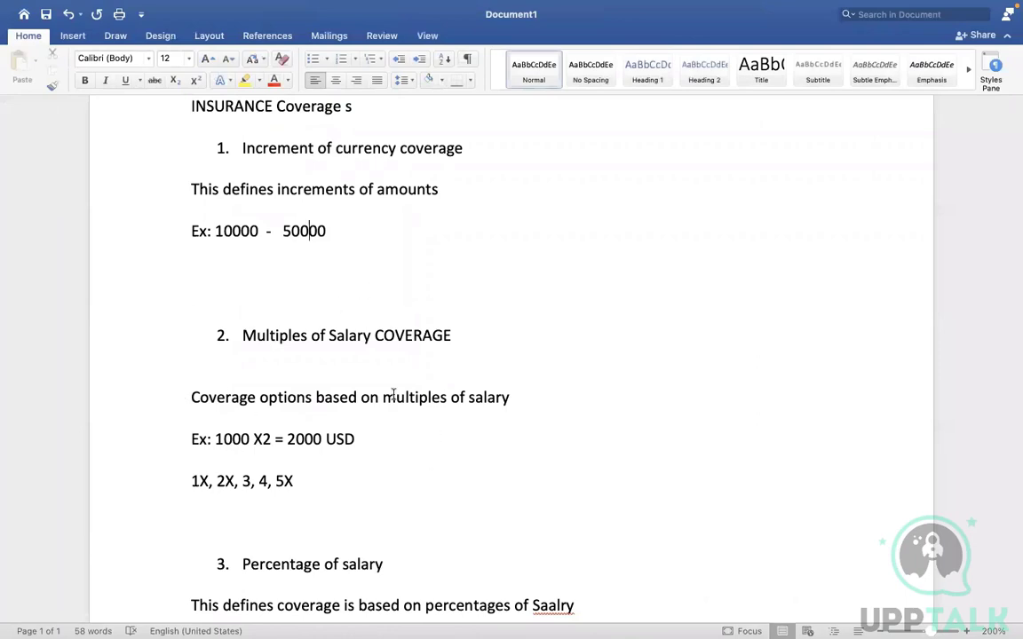
pyautogui.hotkey('ctrl', 'Right')
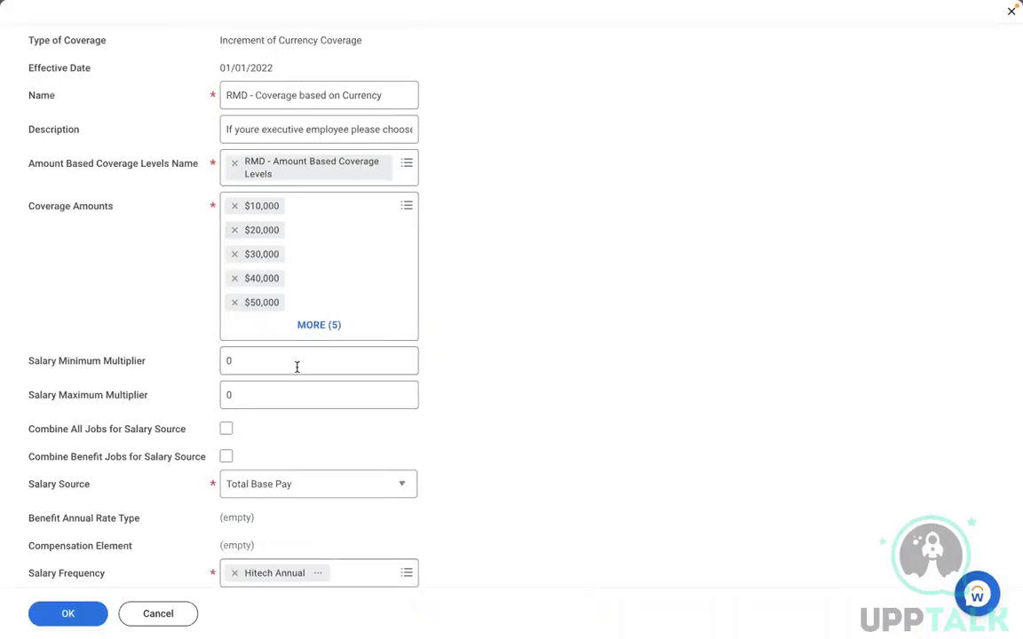
pyautogui.scroll(-5, 602, 403)
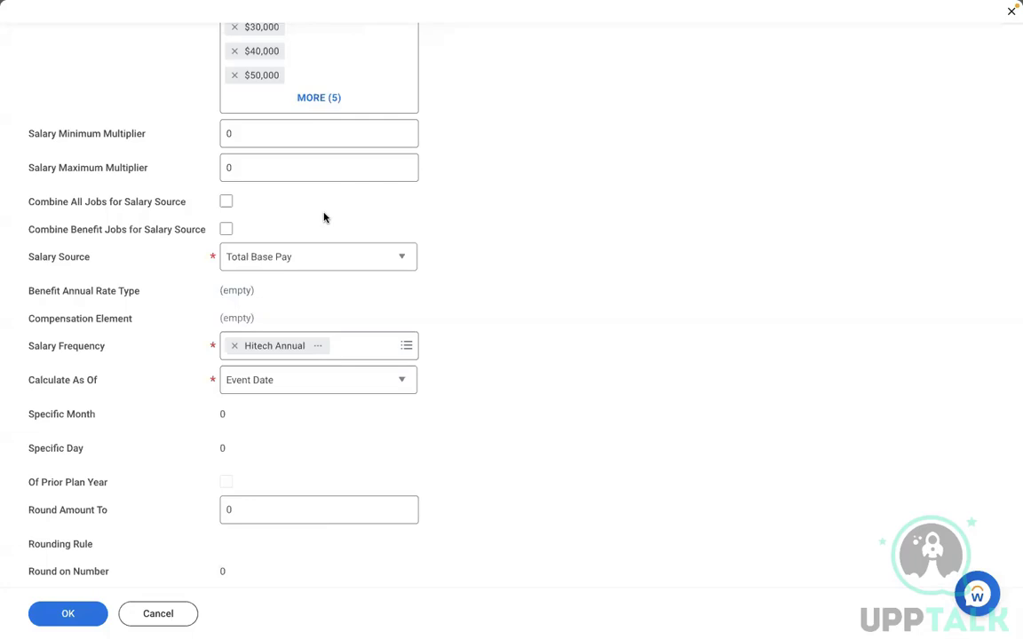
pyautogui.click(225, 201)
pyautogui.click(226, 201)
# Try Compensation Elements as the Salary Source and restore Total Base Pay.
pyautogui.click(363, 262)
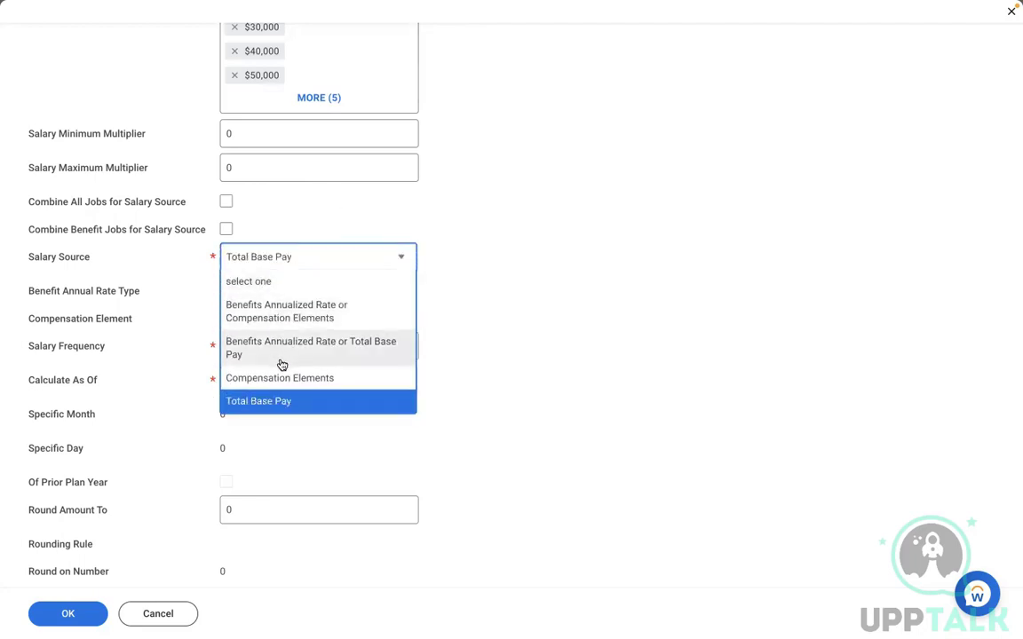
pyautogui.click(263, 374)
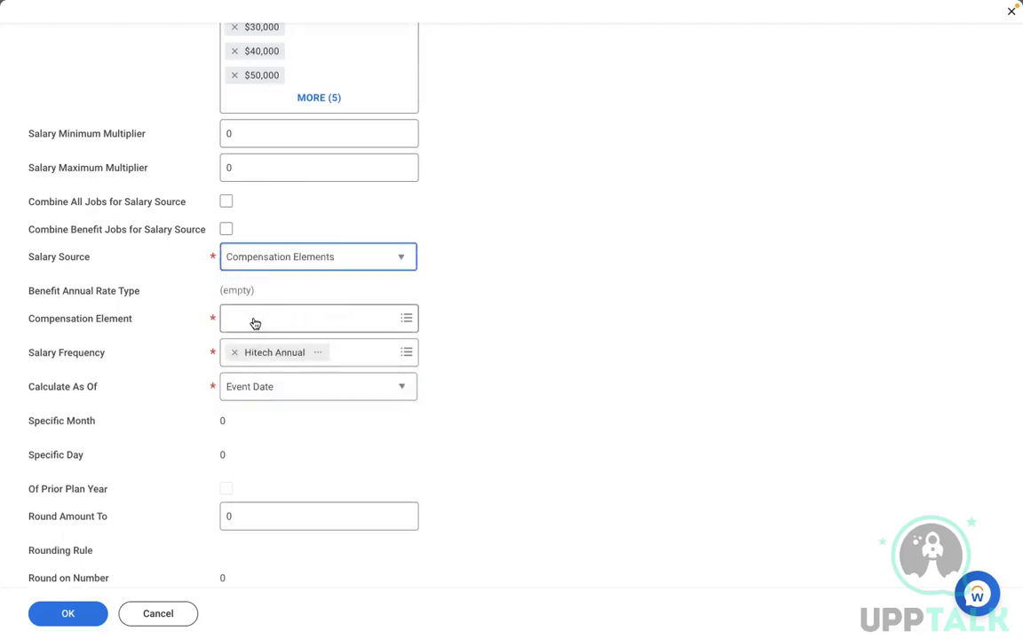
pyautogui.click(258, 263)
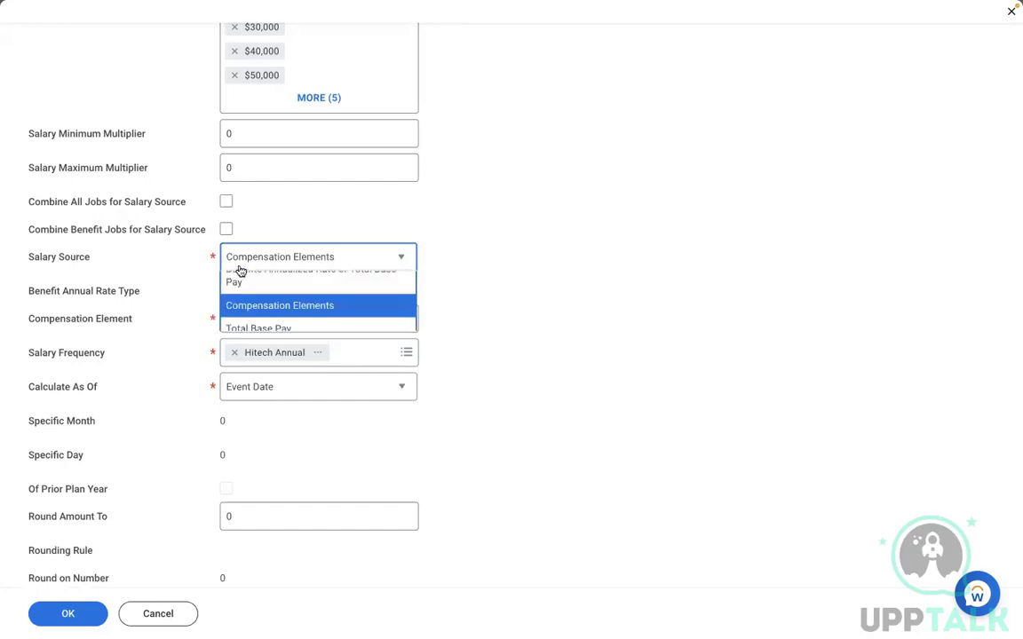
pyautogui.click(253, 402)
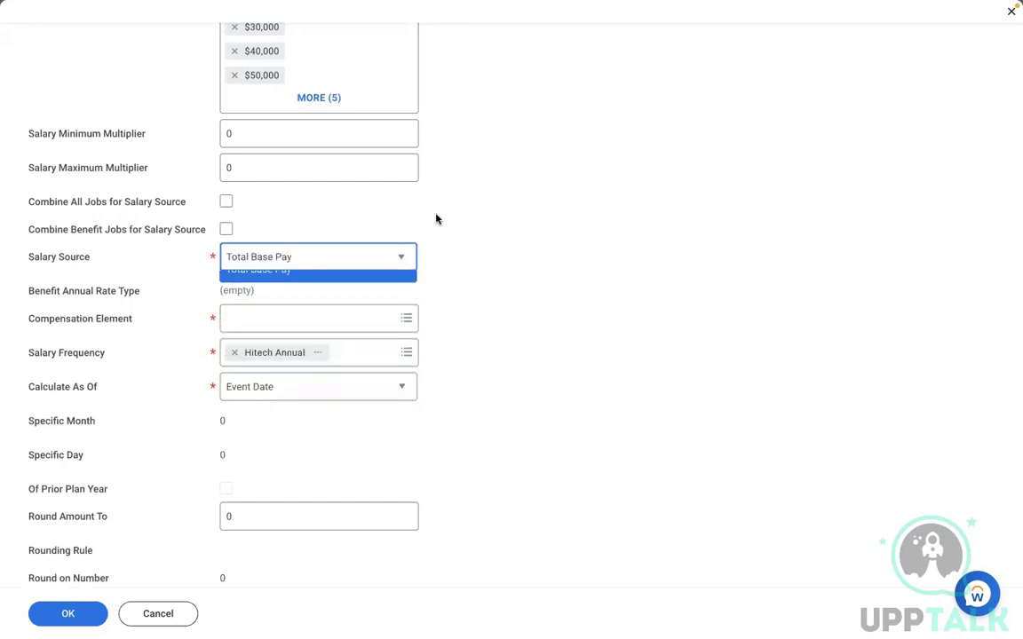
# Switch to Word and highlight the Increment of currency coverage and Multiples of Salary COVERAGE headings in turn.
pyautogui.hotkey('ctrl', 'Left')
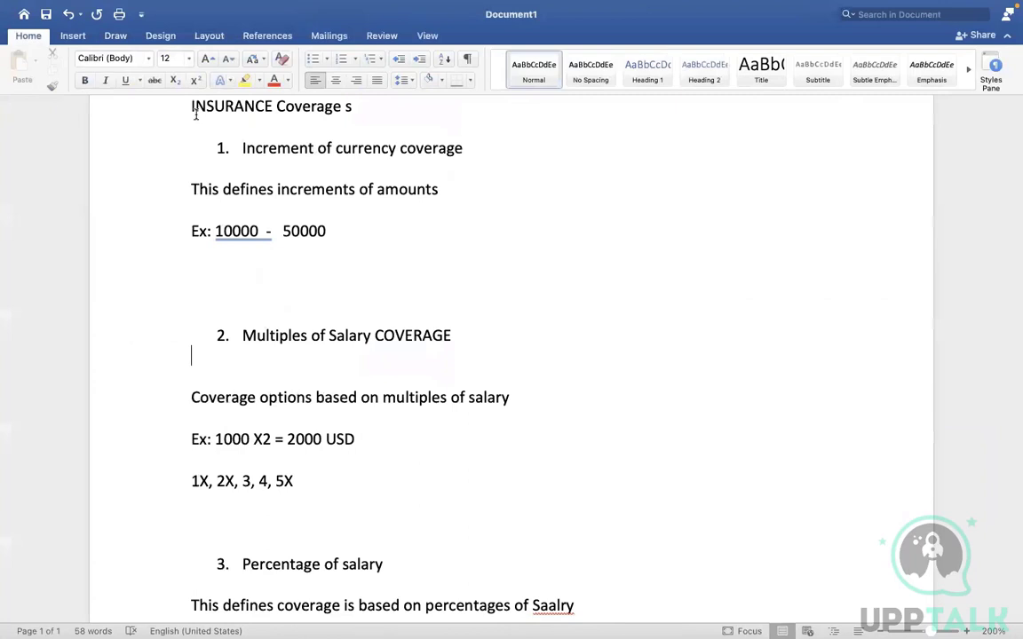
pyautogui.moveTo(193, 111); pyautogui.dragTo(438, 176)
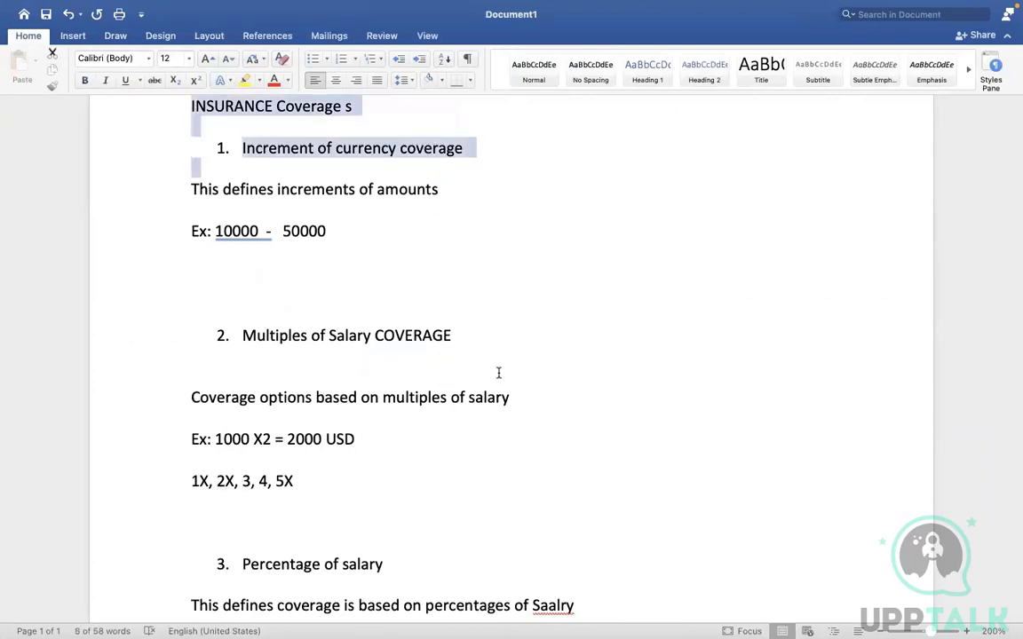
pyautogui.moveTo(498, 373); pyautogui.dragTo(194, 302)
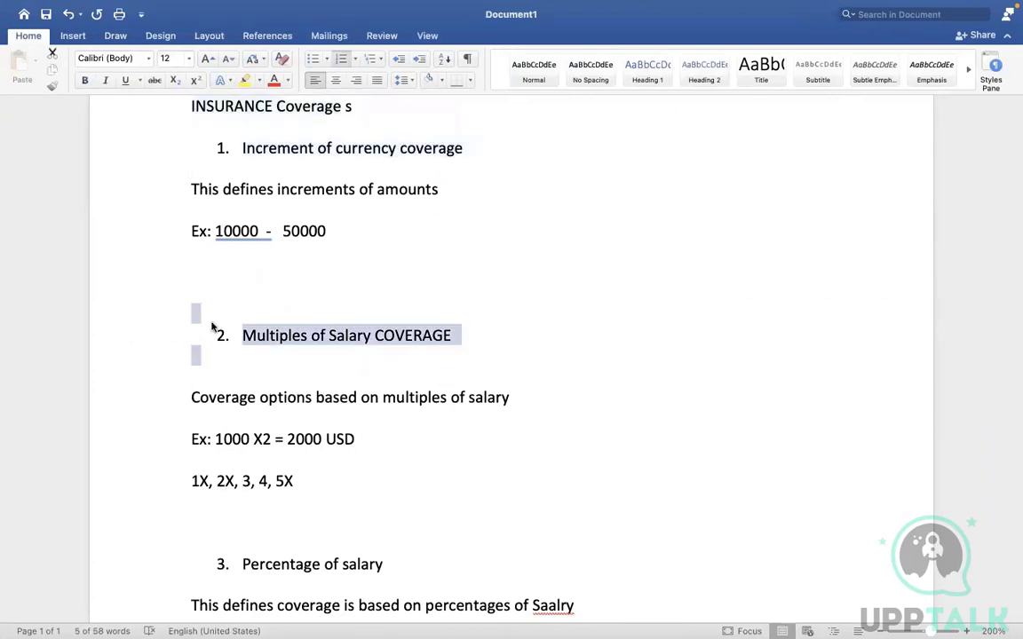
# Return to Workday and try Specific Date for Calculate As Of, with Specific Month 9 and Specific Day 15.
pyautogui.hotkey('ctrl', 'Right')
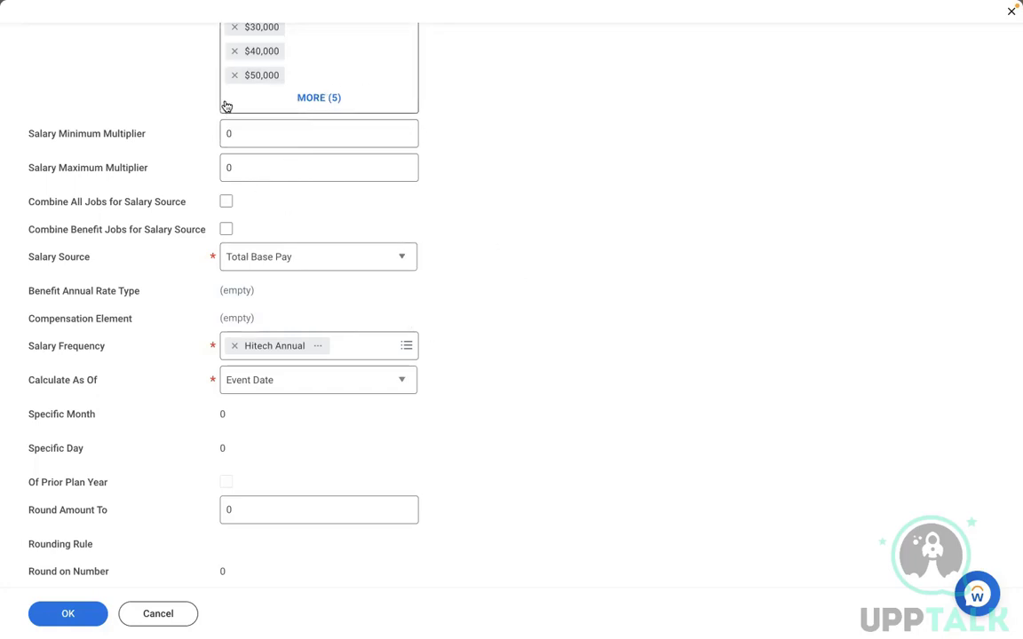
pyautogui.click(256, 381)
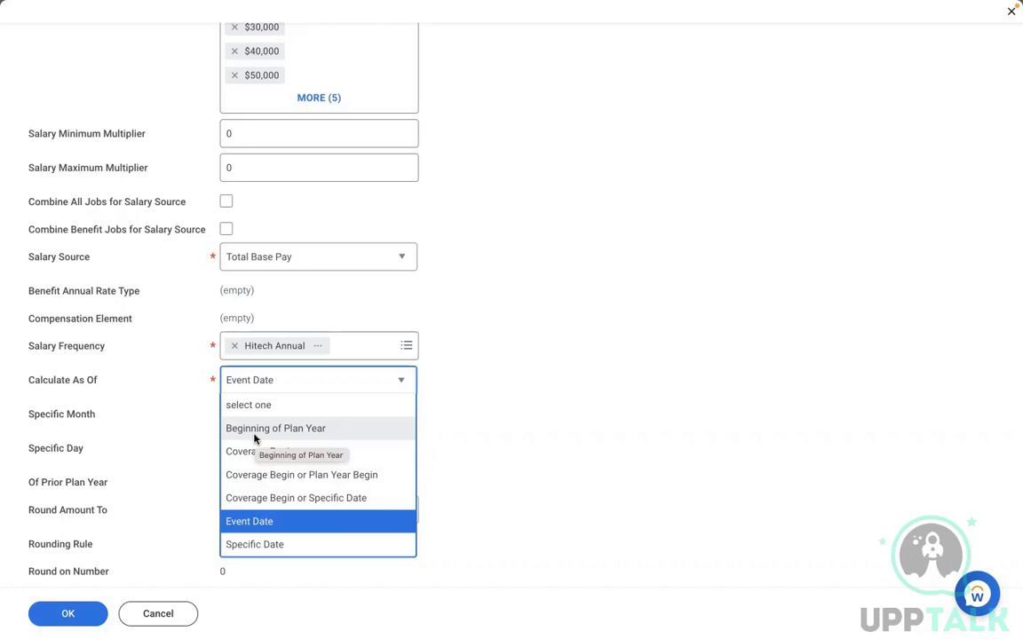
pyautogui.click(248, 545)
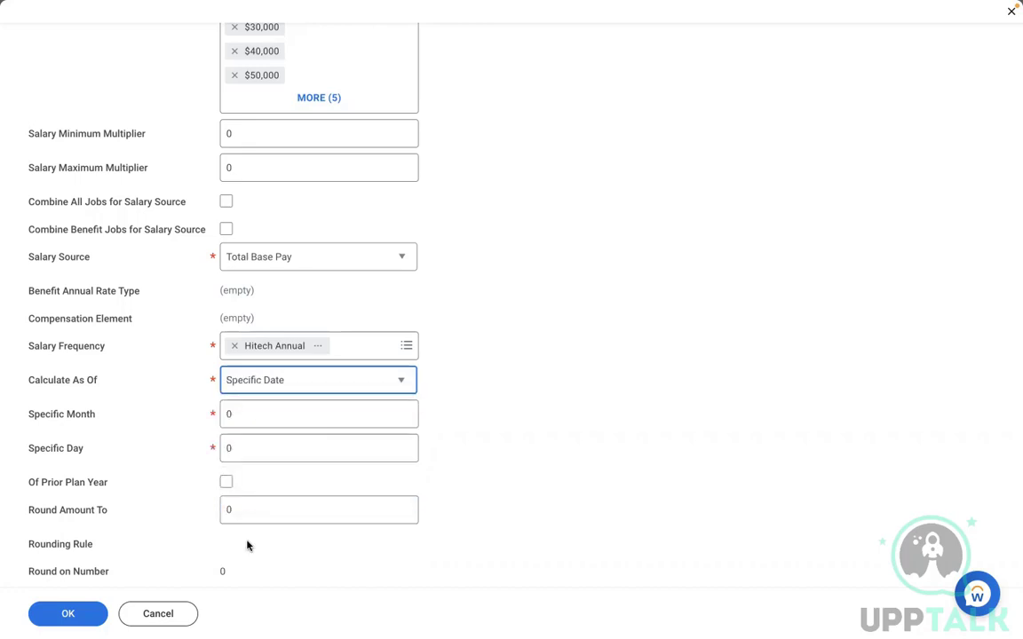
pyautogui.click(241, 417)
pyautogui.press('BackSpace')
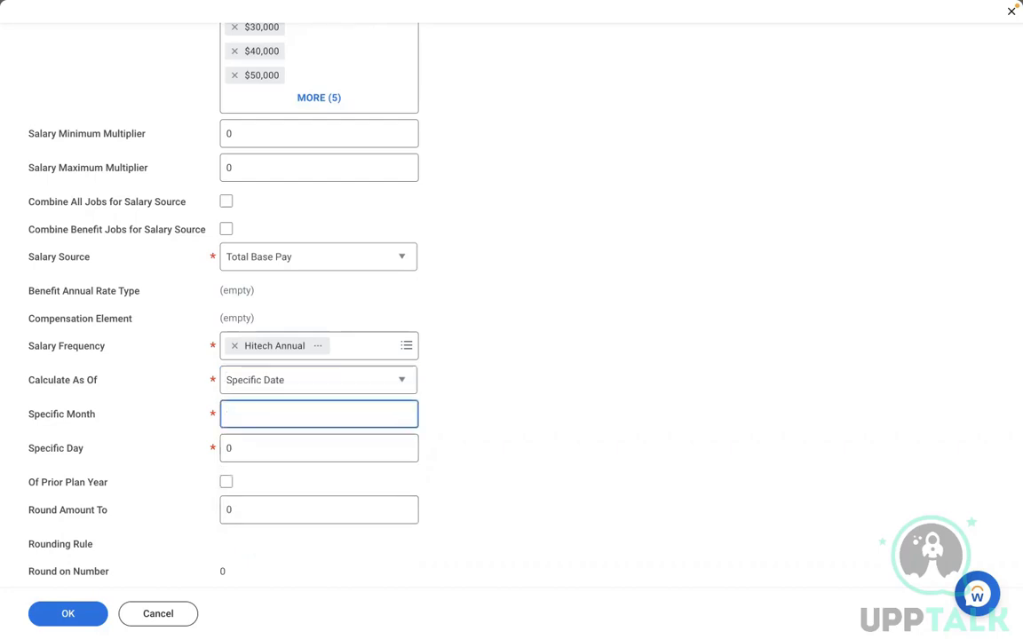
pyautogui.write('9')
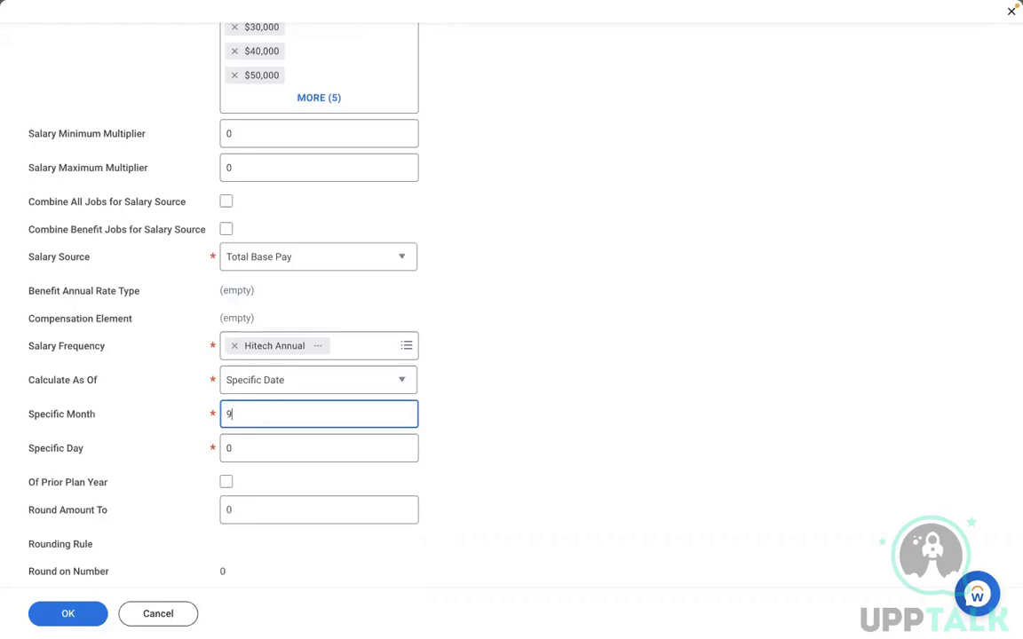
pyautogui.click(256, 443)
pyautogui.press('BackSpace')
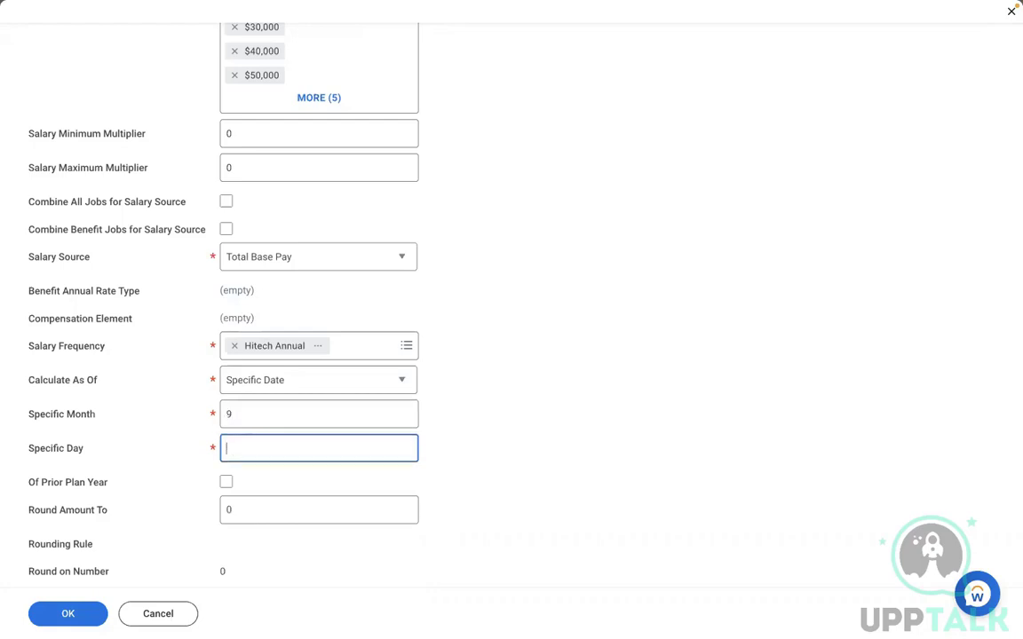
pyautogui.write('15')
pyautogui.click(524, 423)
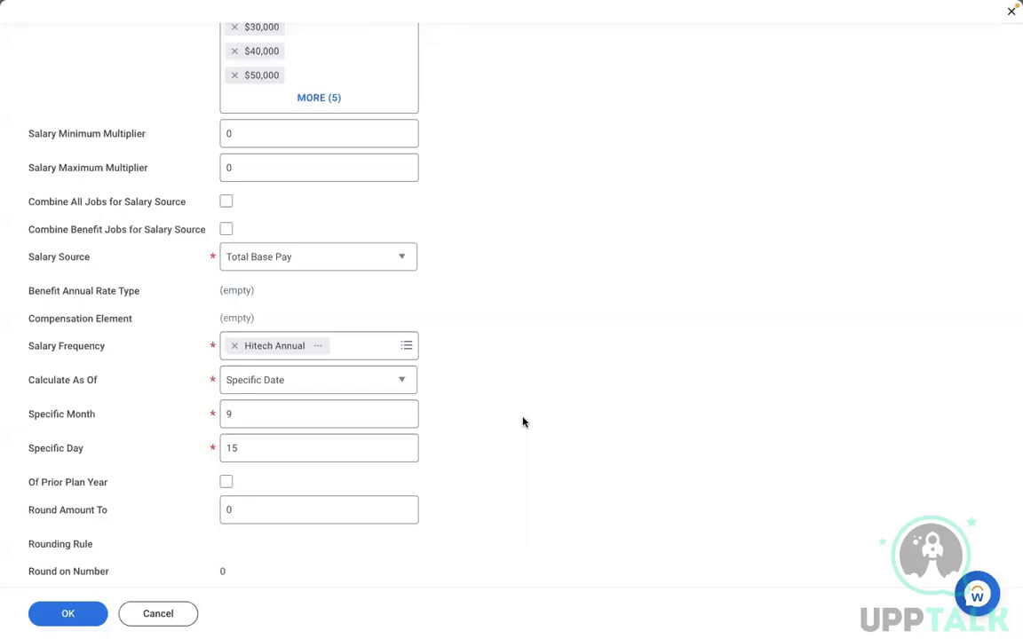
# Look over the coverage form and restore Event Date for Calculate As Of.
pyautogui.scroll(3, 523, 423)
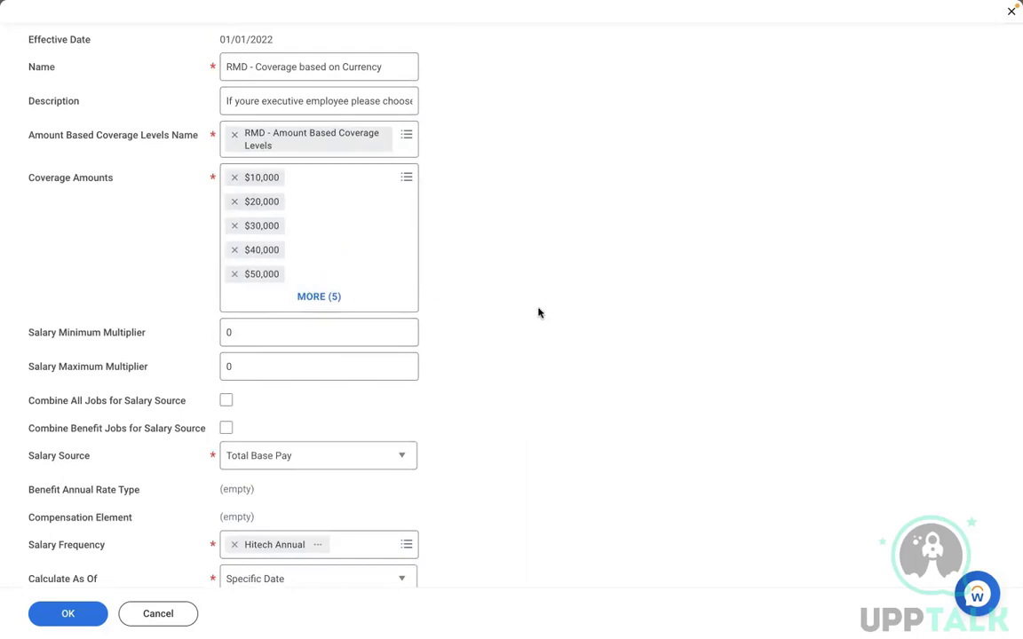
pyautogui.scroll(-1, 538, 312)
pyautogui.scroll(-3, 538, 313)
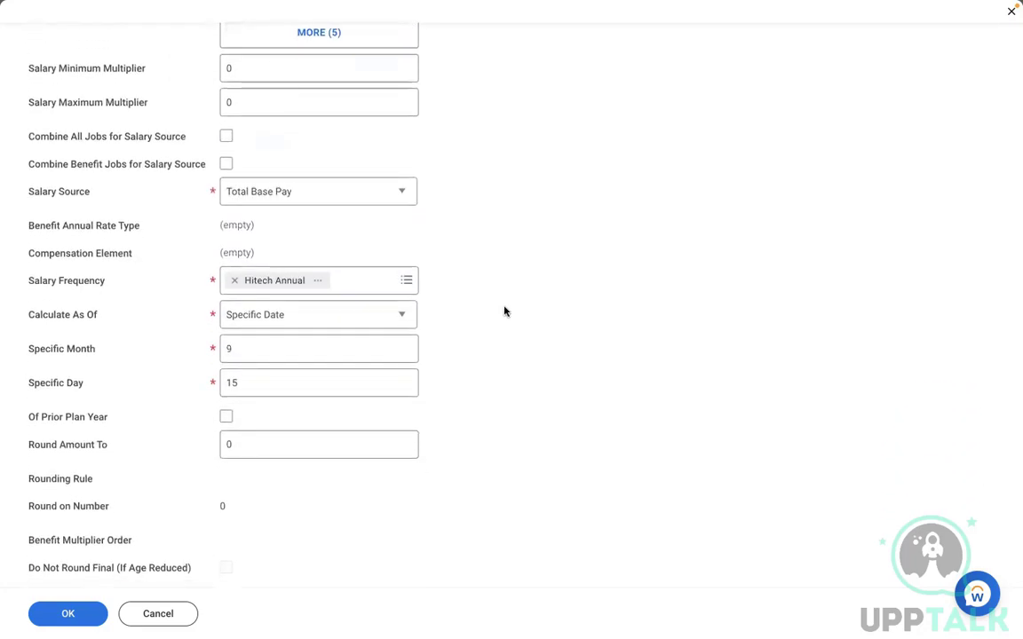
pyautogui.click(256, 325)
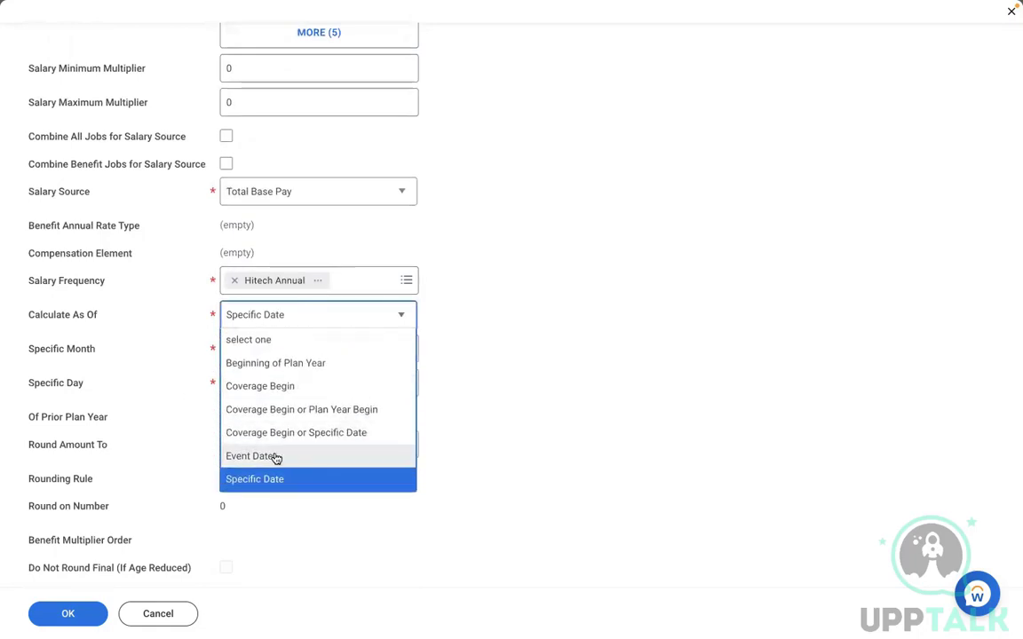
pyautogui.click(276, 457)
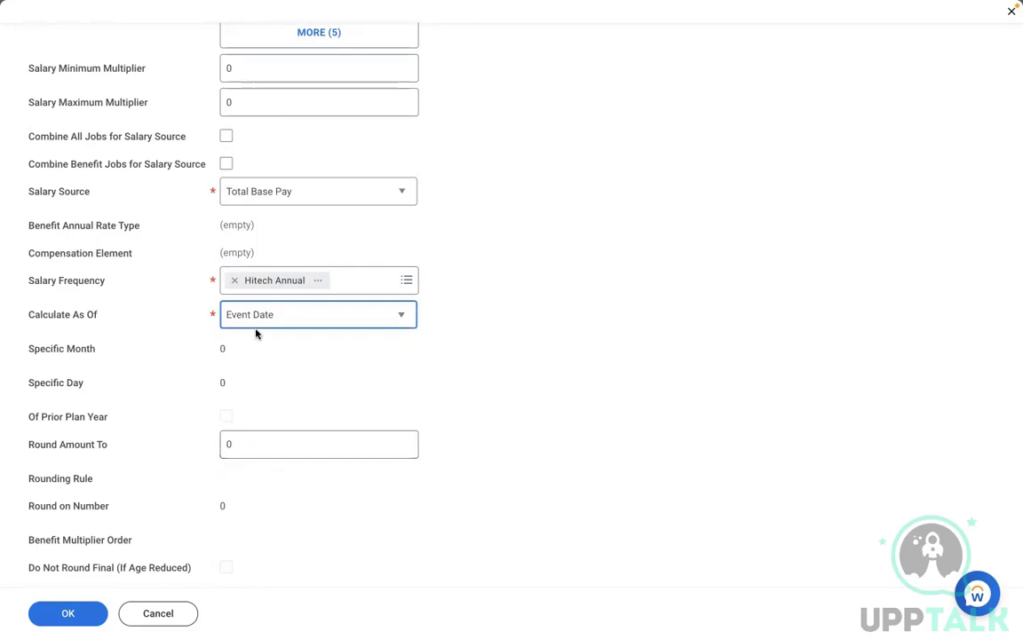
pyautogui.click(200, 324)
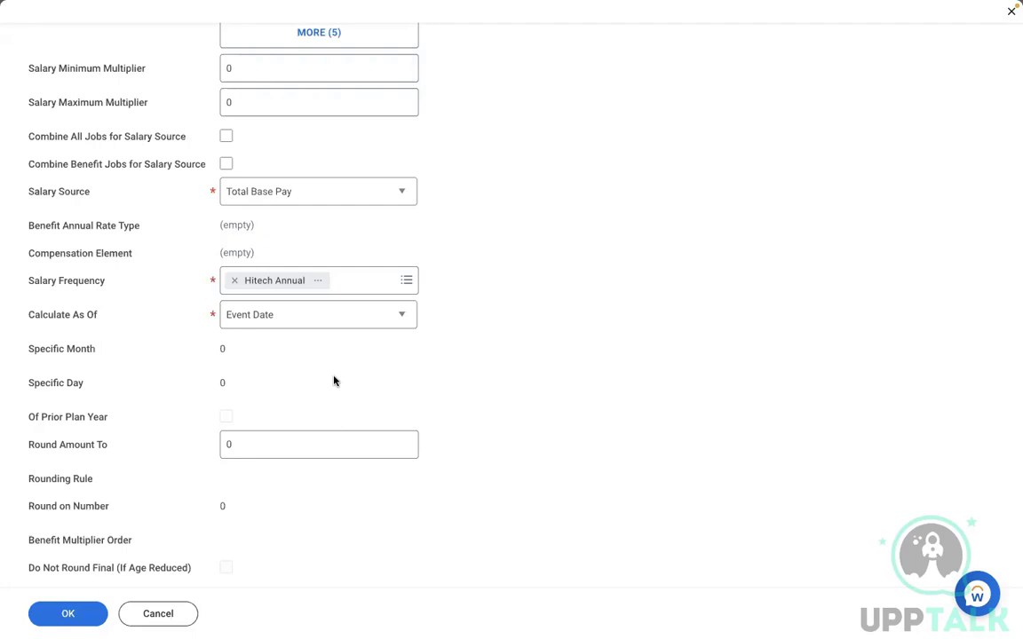
# Try 0.5 as the Round Amount To value.
pyautogui.click(247, 445)
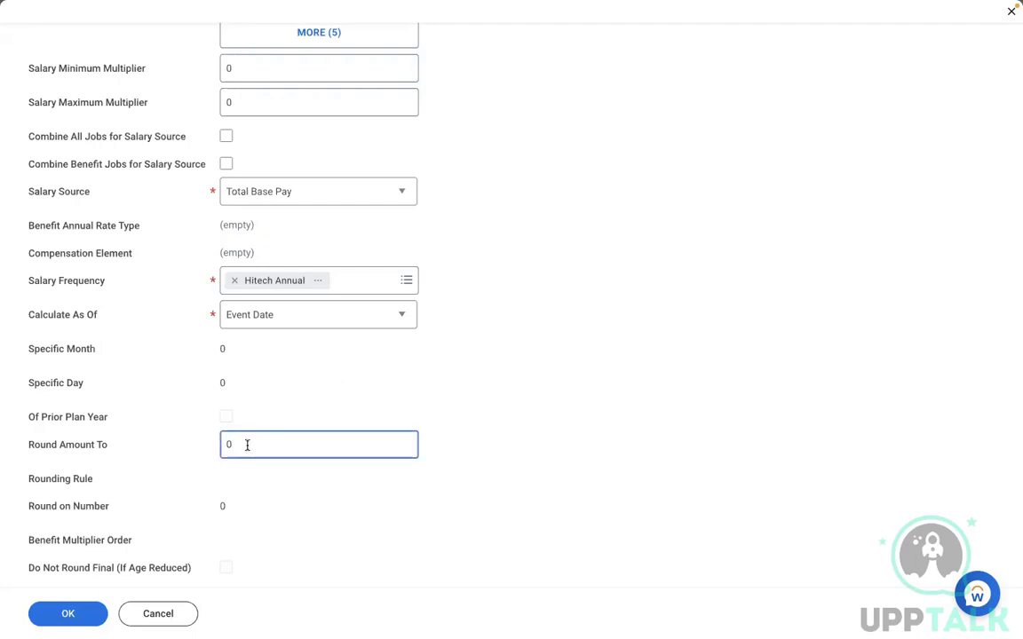
pyautogui.press('BackSpace')
pyautogui.write('0.5')
pyautogui.click(333, 369)
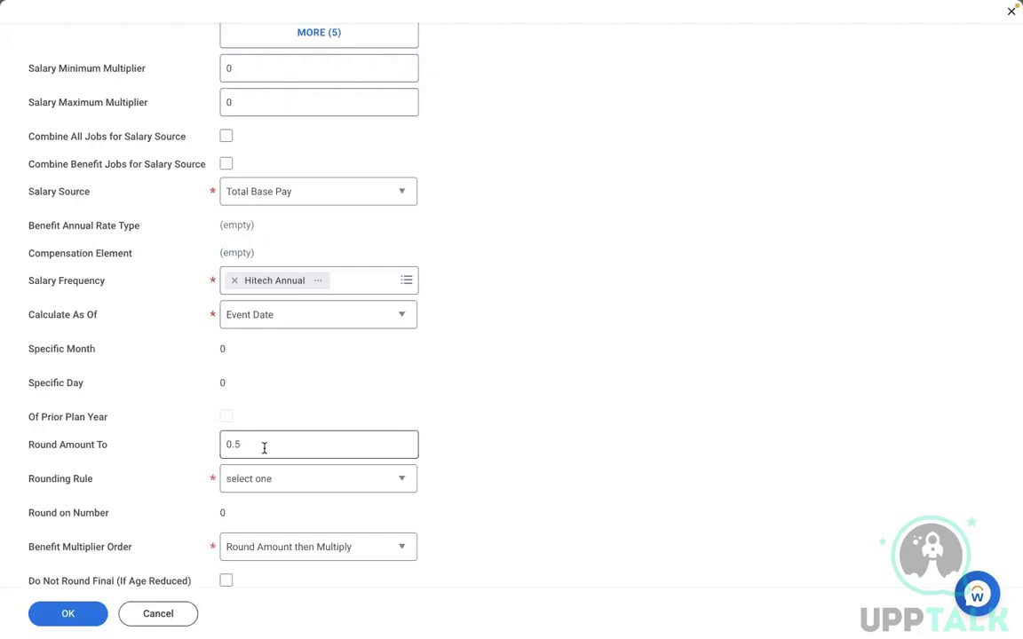
# Set the Round Amount To value to 1.
pyautogui.click(264, 449)
pyautogui.press('BackSpace')
pyautogui.press('BackSpace')
pyautogui.press('BackSpace')
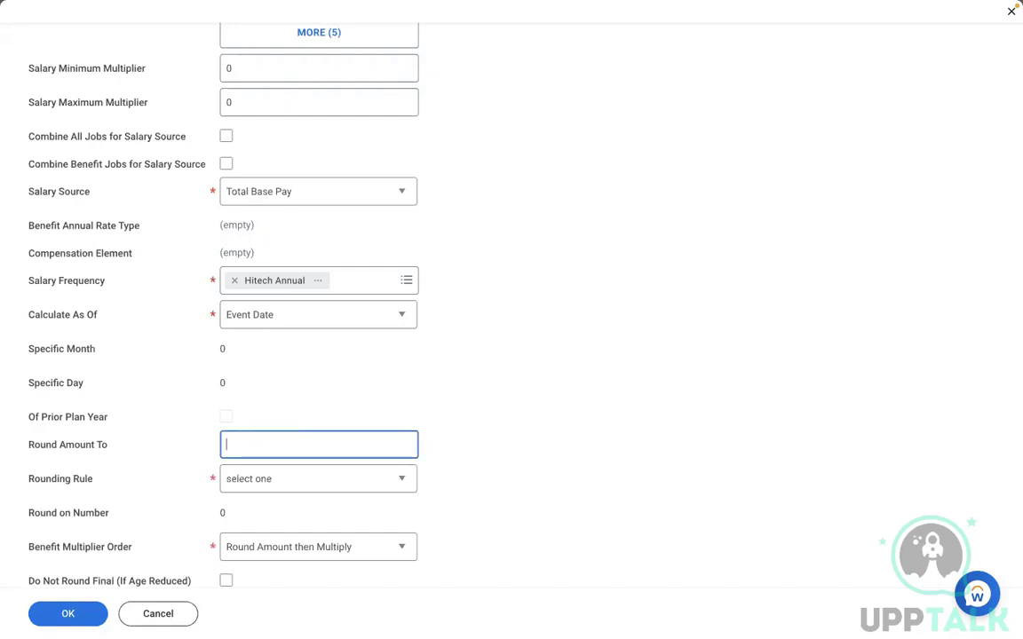
pyautogui.write('1')
pyautogui.click(575, 368)
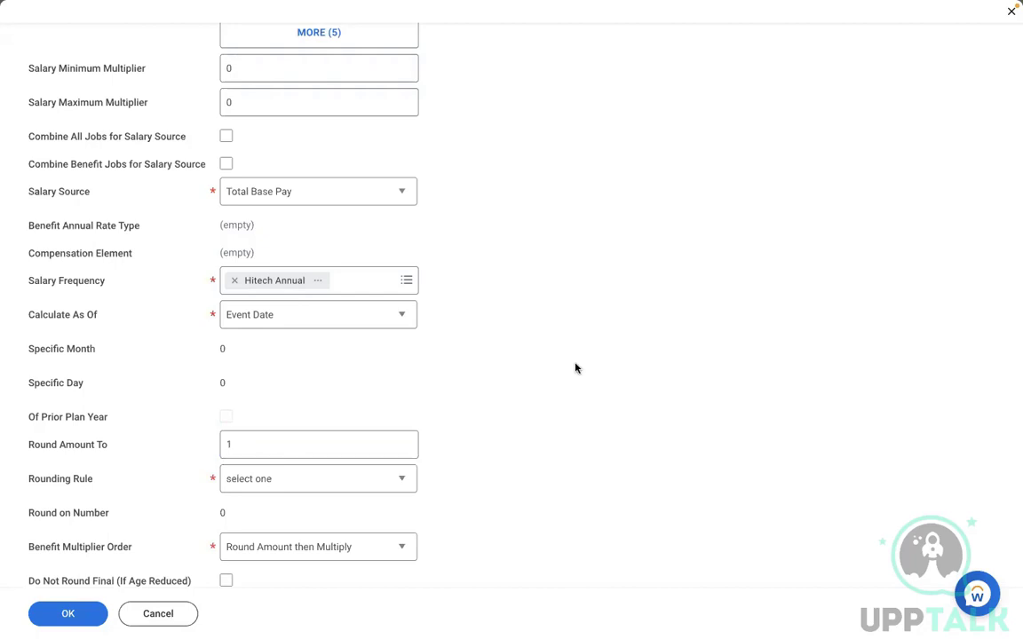
# Try Round Up as the Rounding Rule and open the Benefit Multiplier Order choices.
pyautogui.click(342, 479)
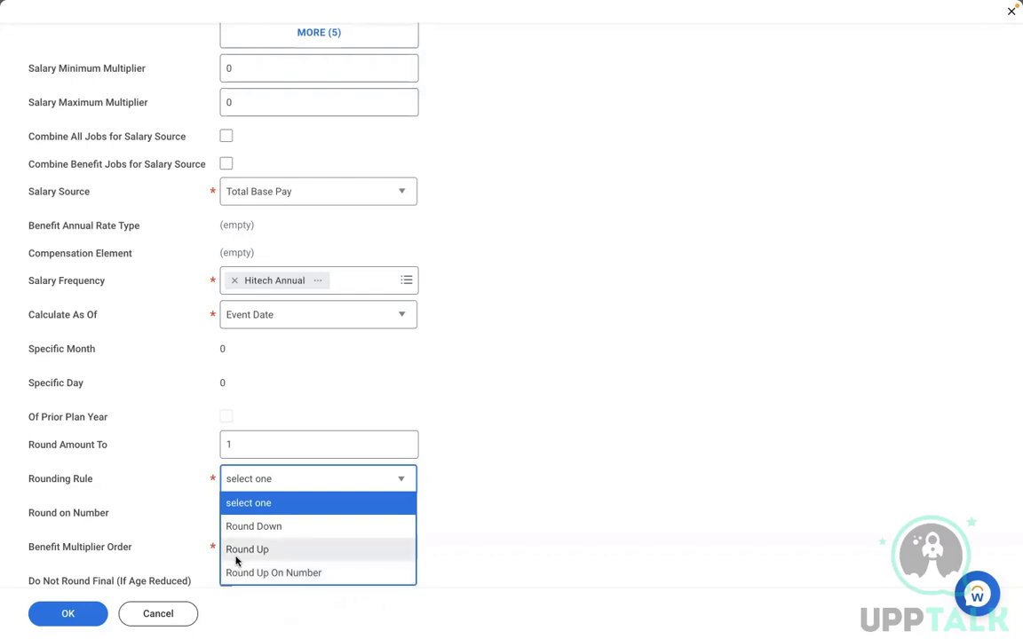
pyautogui.click(236, 551)
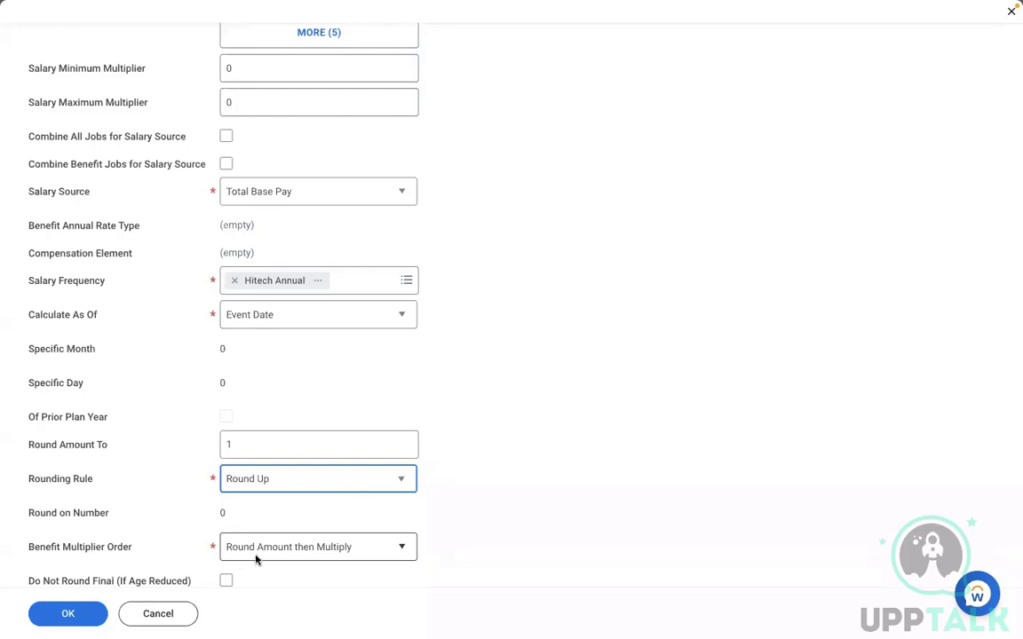
pyautogui.click(256, 558)
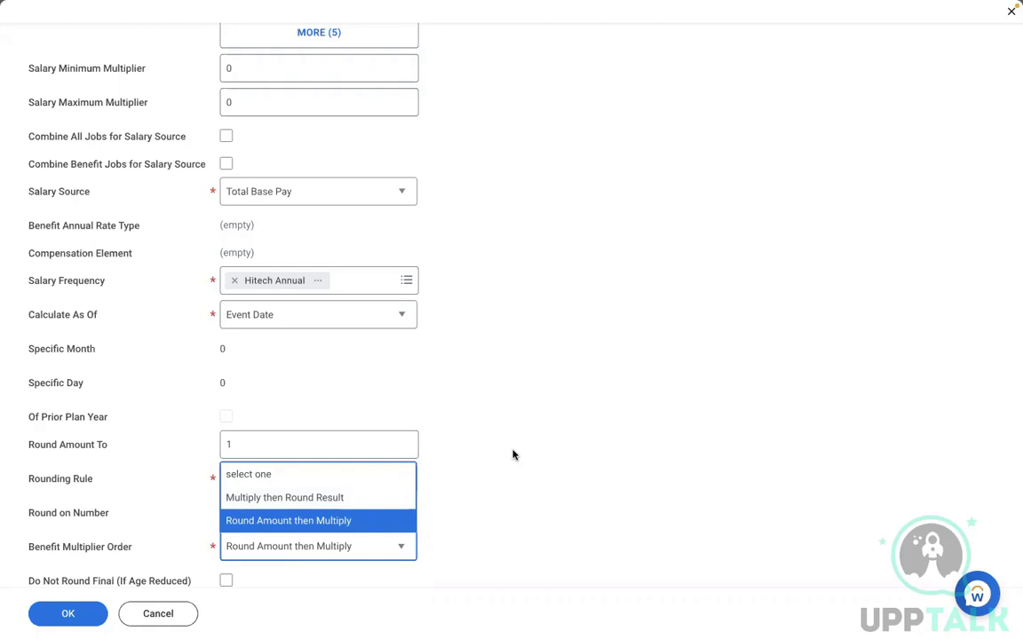
# Switch to Word and add blank lines and the rounding example "9999 +1= 1000" under the currency coverage amounts.
pyautogui.hotkey('ctrl', 'Left')
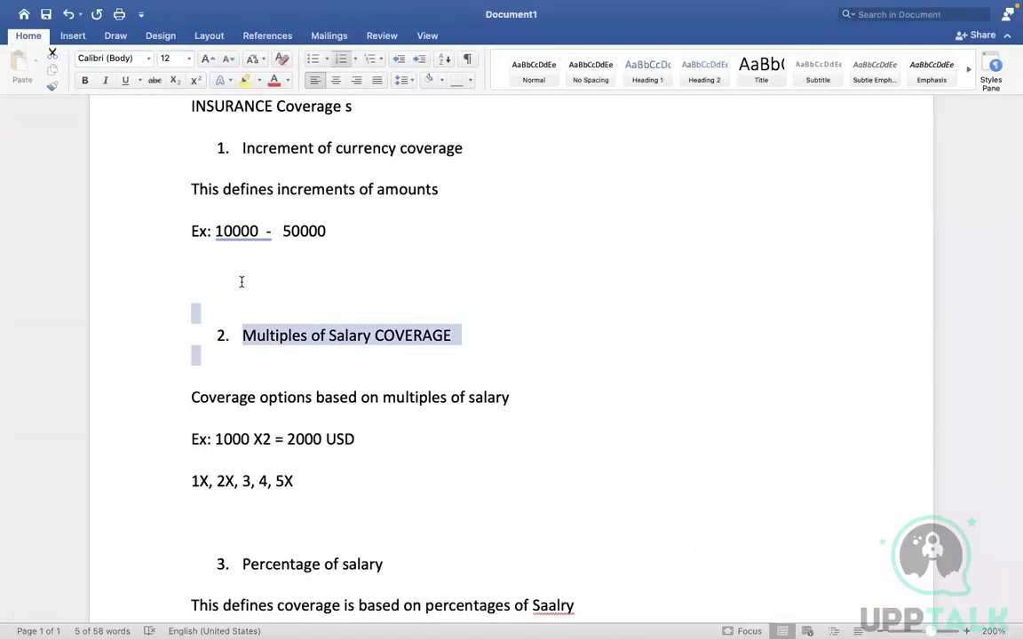
pyautogui.click(224, 260)
pyautogui.press('Return')
pyautogui.press('Return')
pyautogui.press('Return')
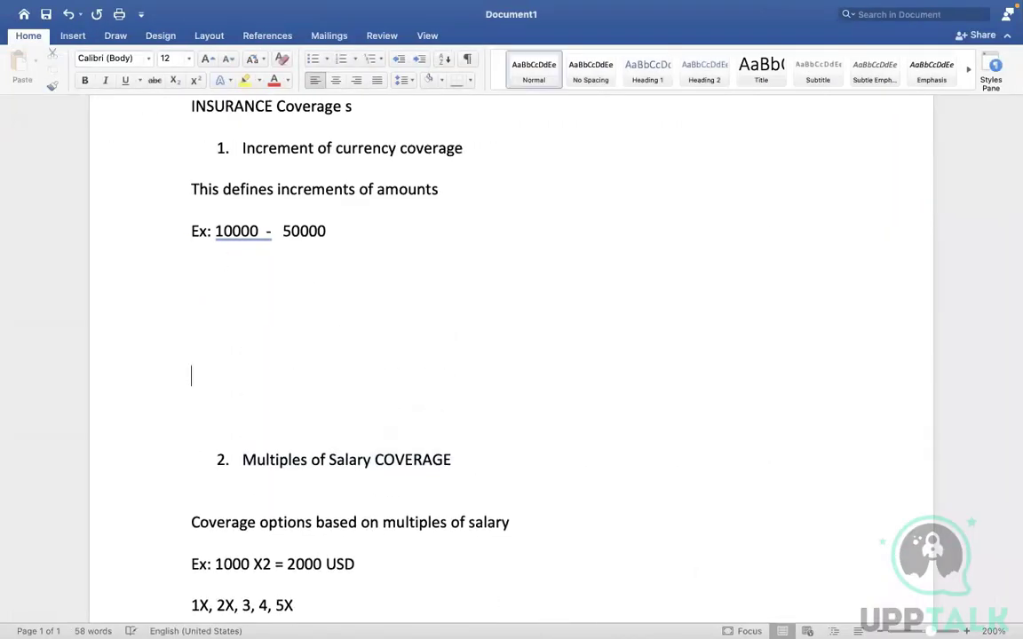
pyautogui.click(229, 318)
pyautogui.write('9999 +1= 1000')
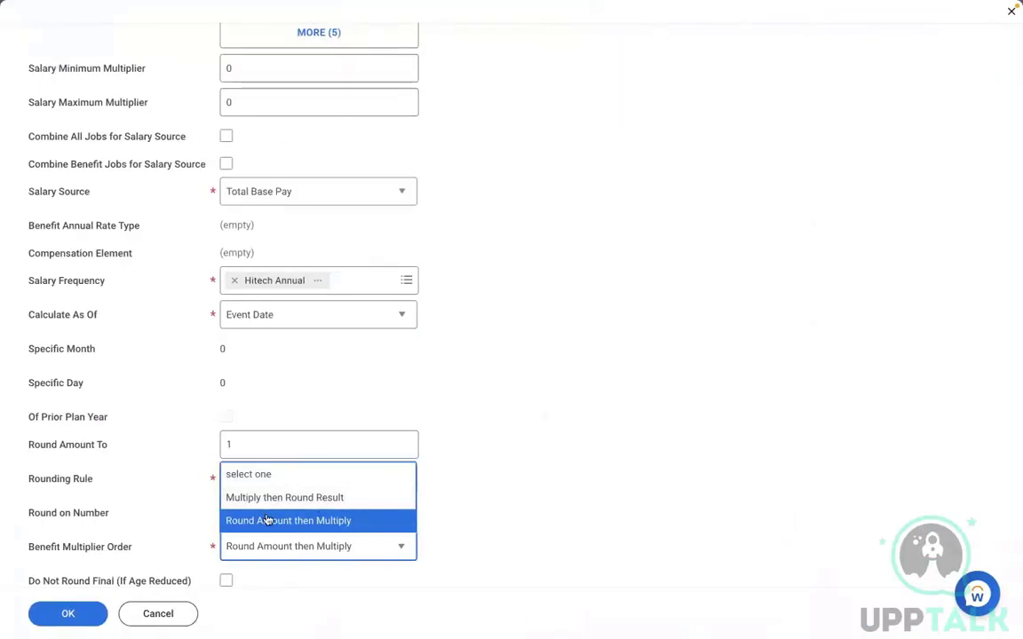
# Return to Workday, close the Benefit Multiplier Order choices and try Round Down as the Rounding Rule.
pyautogui.click(477, 447)
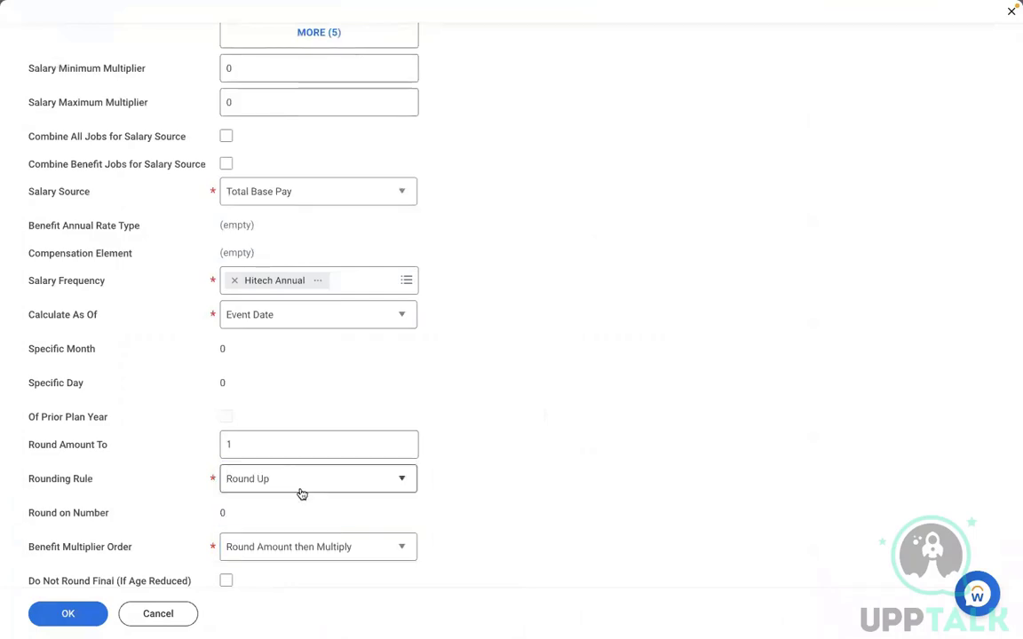
pyautogui.click(300, 493)
pyautogui.click(271, 525)
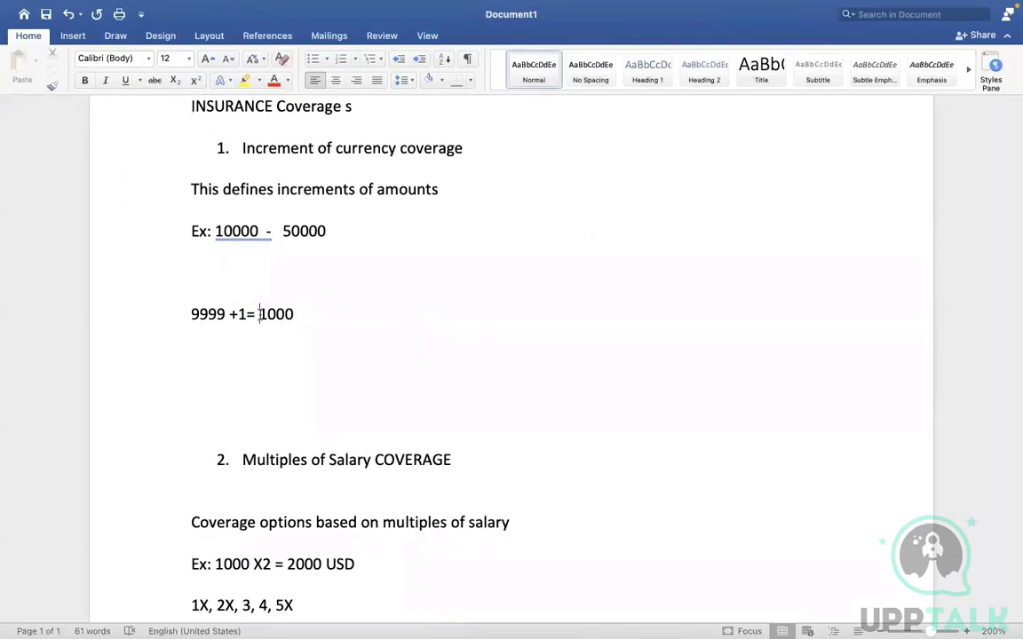
# Switch to Word and rewrite the rounding example as "10001 = 1000".
pyautogui.click(259, 314)
pyautogui.press('BackSpace')
pyautogui.press('BackSpace')
pyautogui.press('BackSpace')
pyautogui.press('BackSpace')
pyautogui.press('BackSpace')
pyautogui.press('BackSpace')
pyautogui.press('BackSpace')
pyautogui.press('BackSpace')
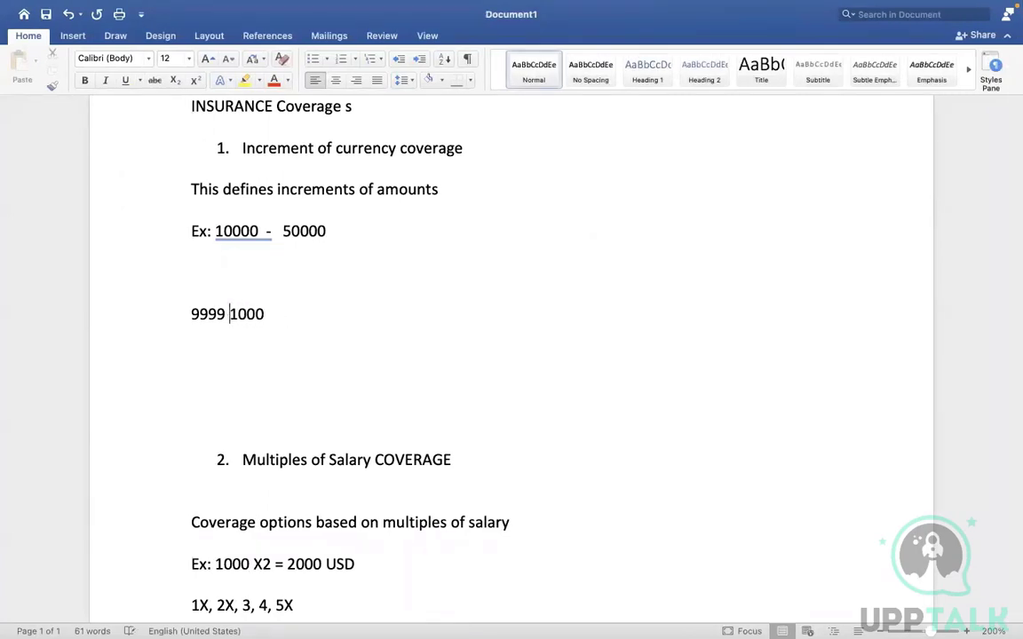
pyautogui.press('BackSpace')
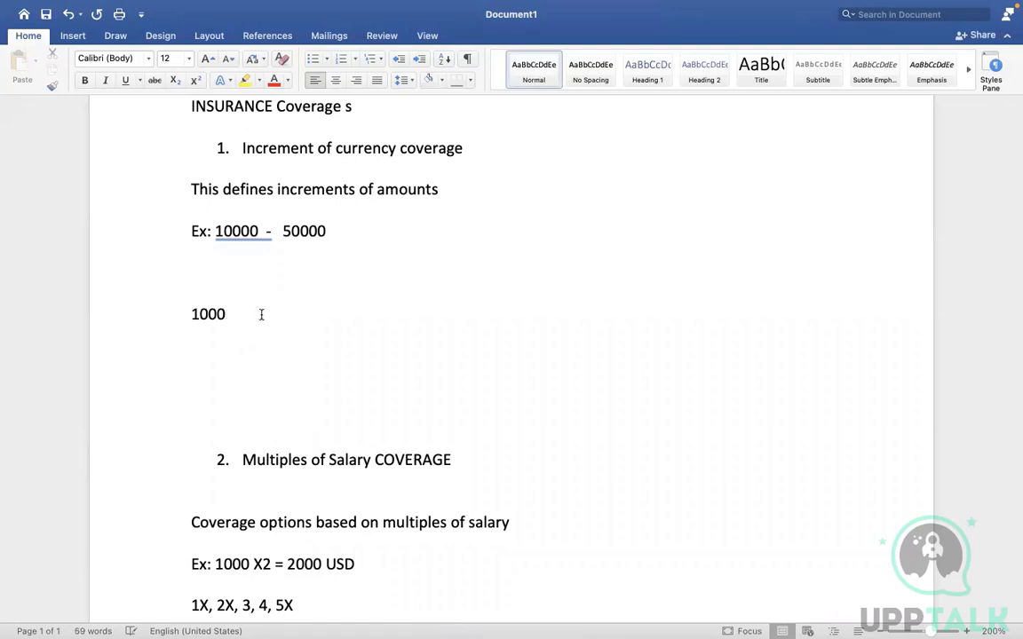
pyautogui.click(252, 317)
pyautogui.write('1 = 1000')
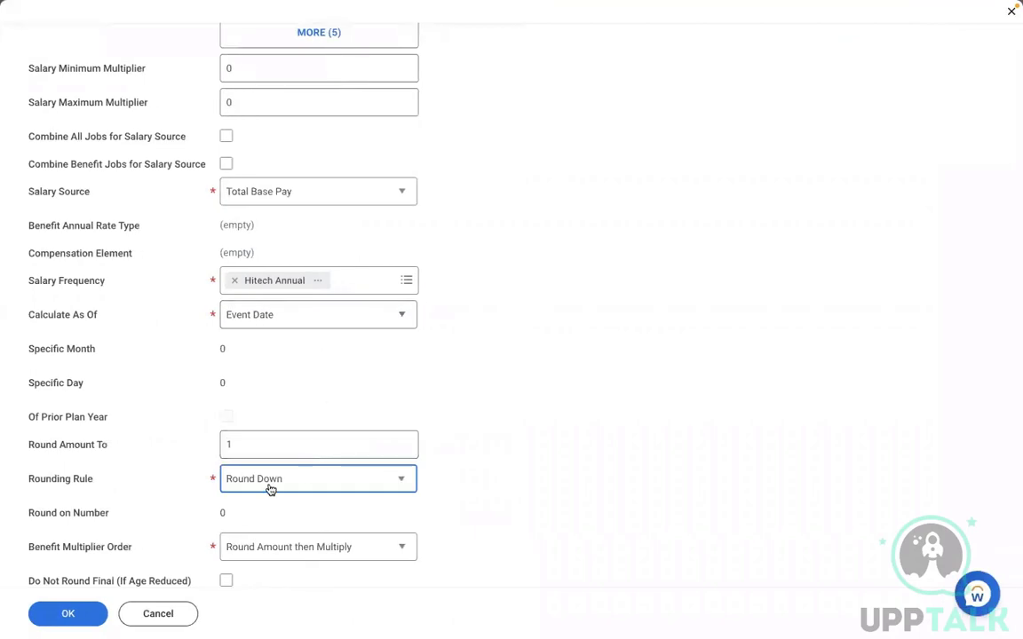
# Return to Workday and set the Rounding Rule to Round Up On Number with 99 as the Round on Number.
pyautogui.click(270, 489)
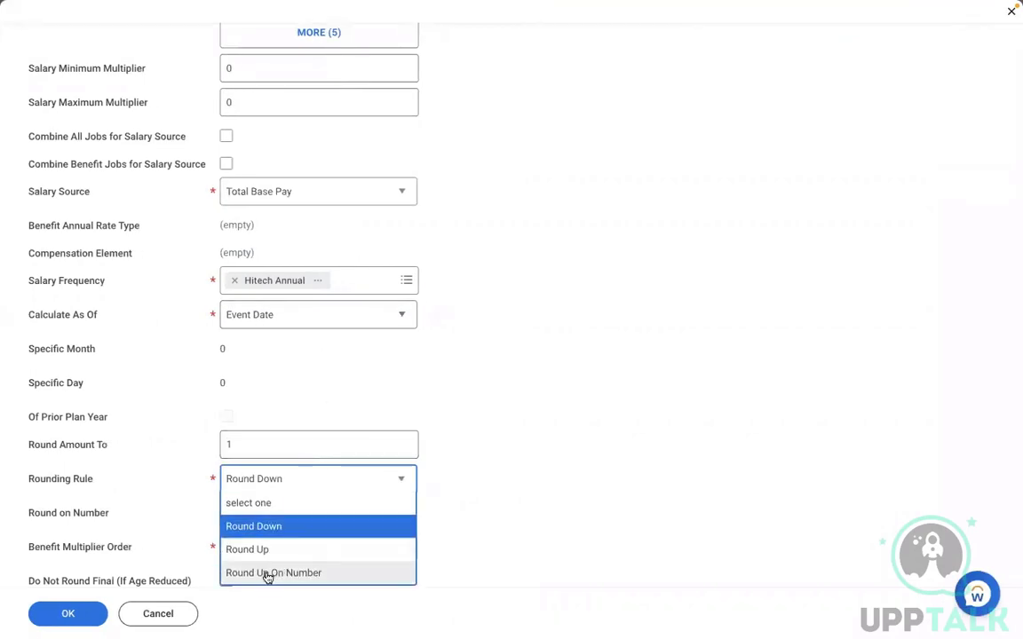
pyautogui.click(267, 573)
pyautogui.click(256, 519)
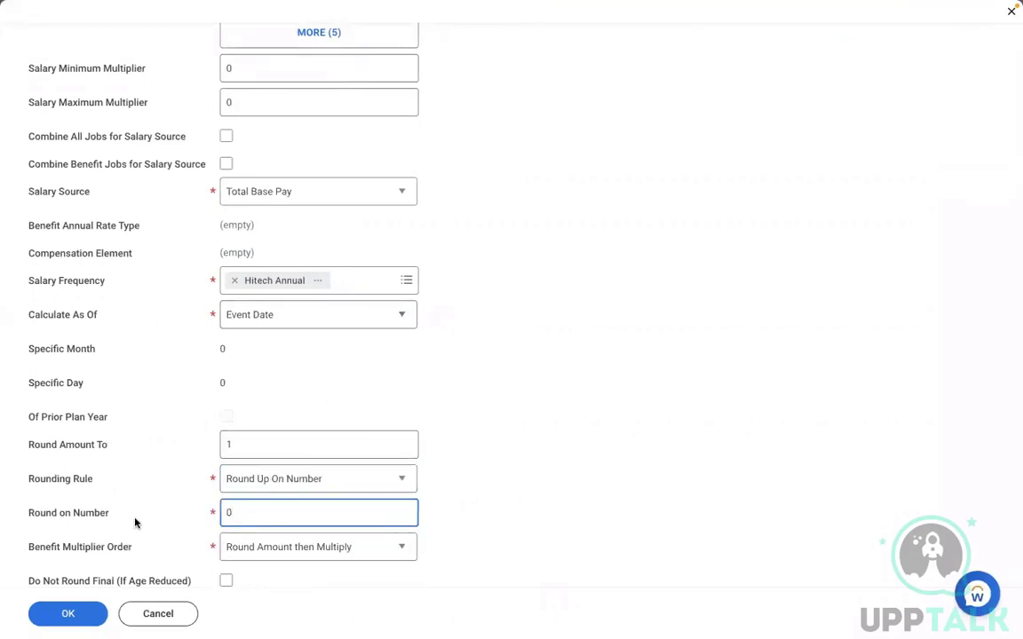
pyautogui.press('BackSpace')
pyautogui.write('99')
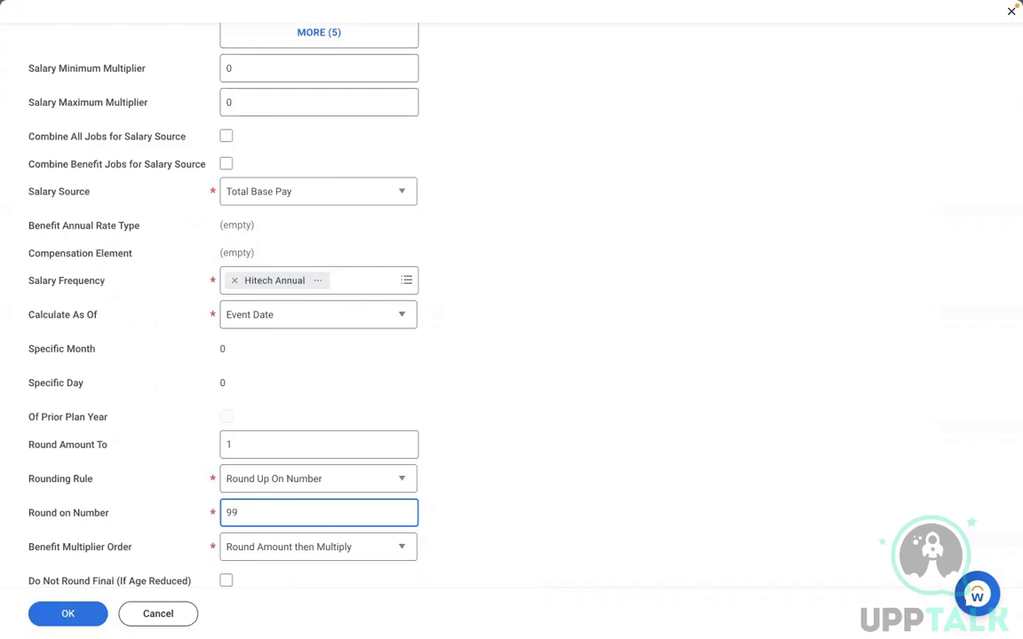
# Examine the Benefit Multiplier Order choices and review the whole Create Insurance Coverage form.
pyautogui.click(272, 547)
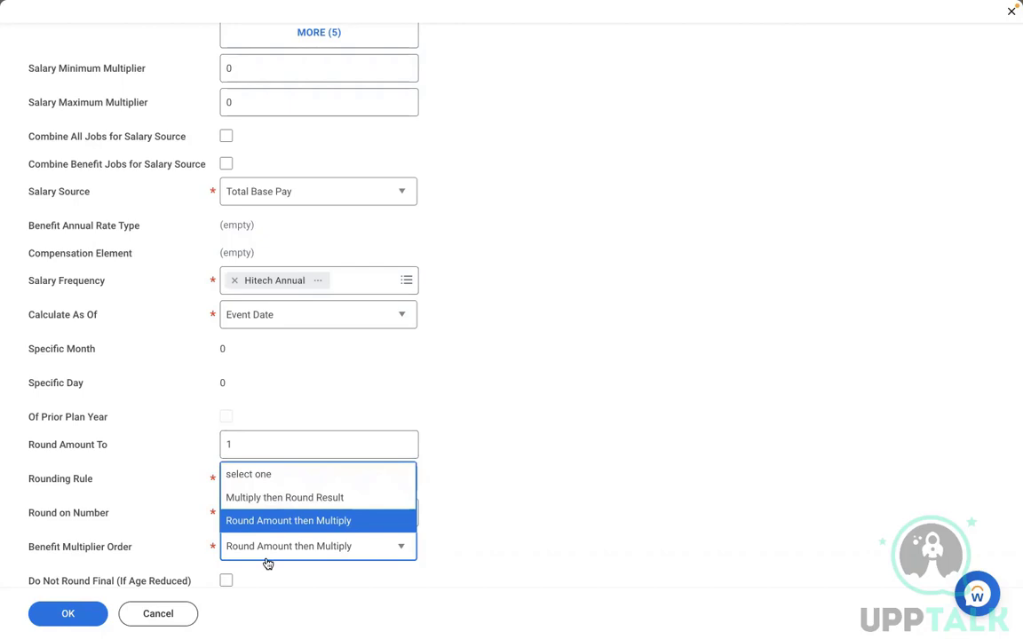
pyautogui.click(578, 434)
pyautogui.scroll(-1, 578, 433)
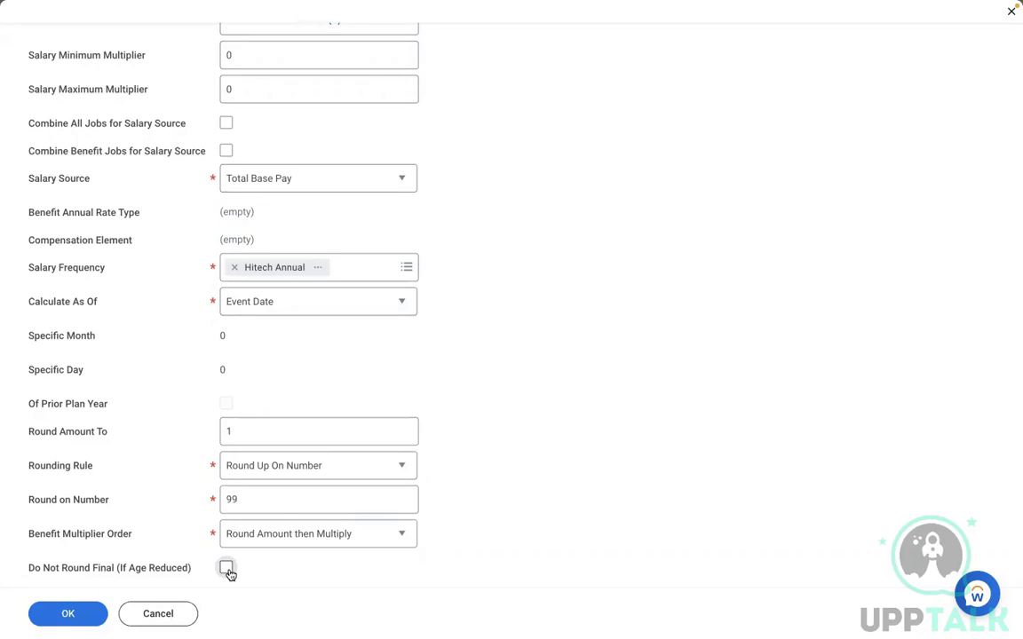
pyautogui.scroll(5, 586, 391)
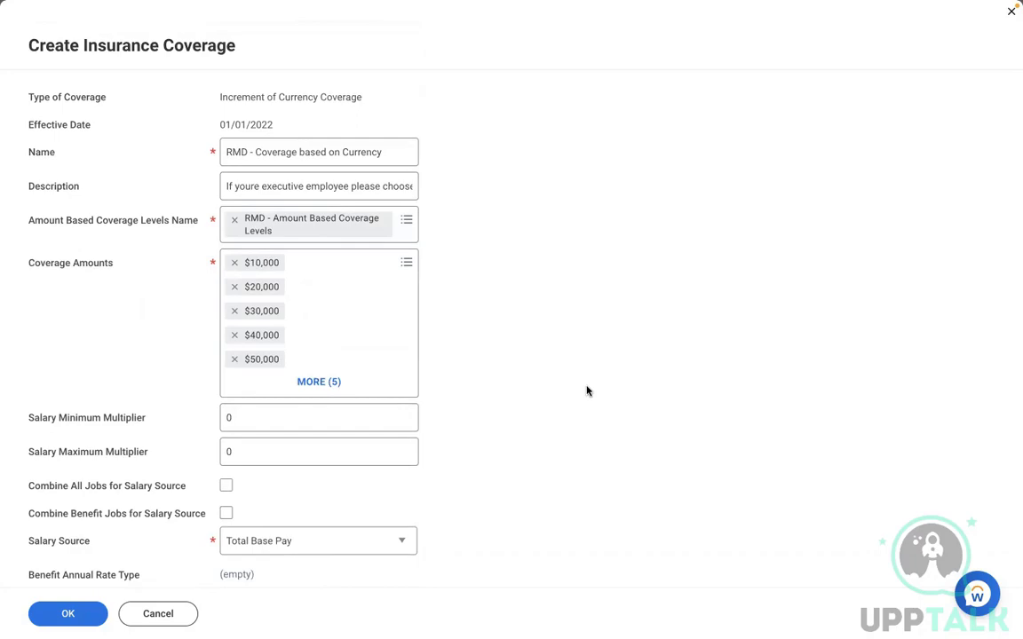
# Switch to Word and highlight the Increment of currency coverage heading.
pyautogui.hotkey('ctrl', 'Left')
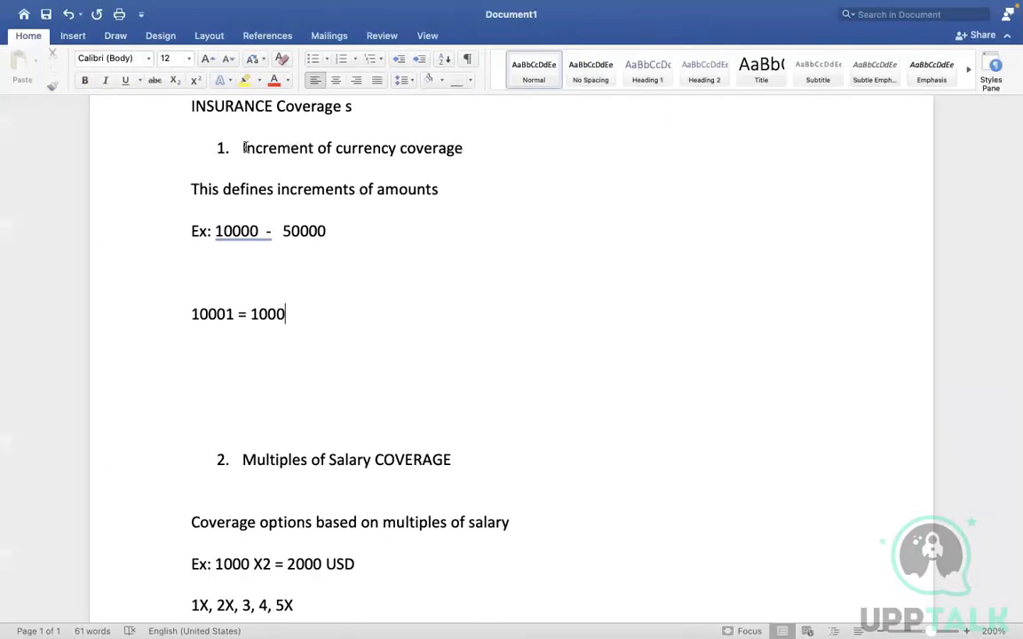
pyautogui.moveTo(308, 144); pyautogui.dragTo(527, 162)
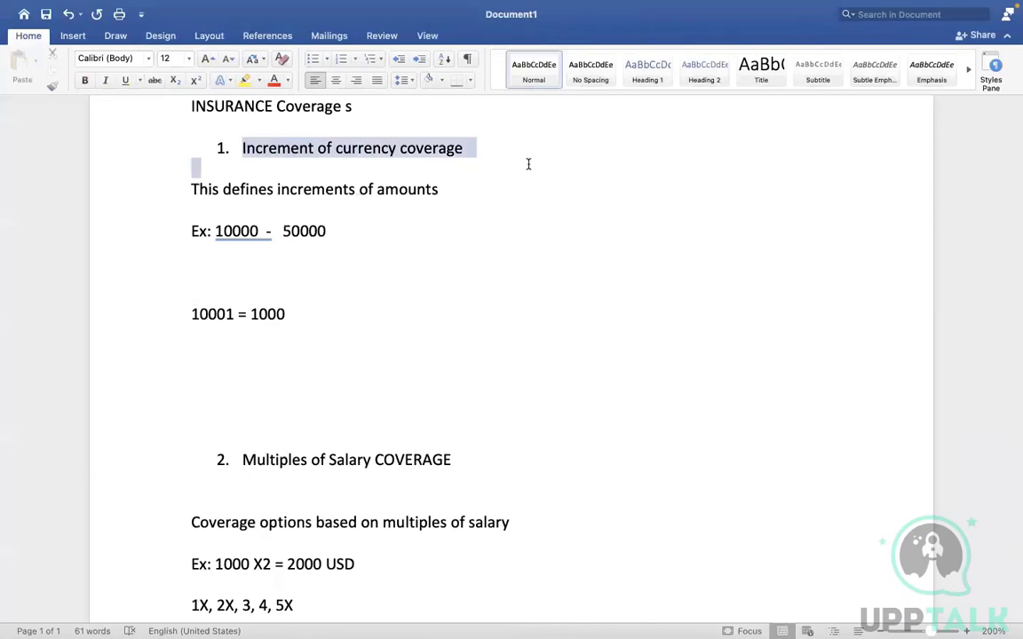
# Switch back to Workday and submit the RMD - Coverage based on Currency insurance coverage.
pyautogui.hotkey('ctrl', 'Right')
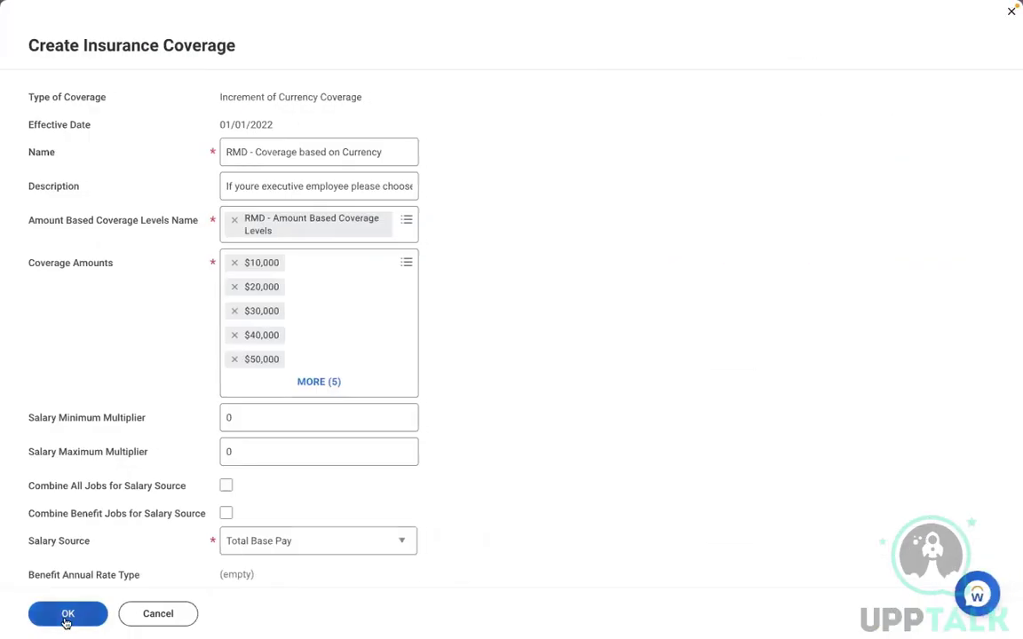
pyautogui.click(69, 614)
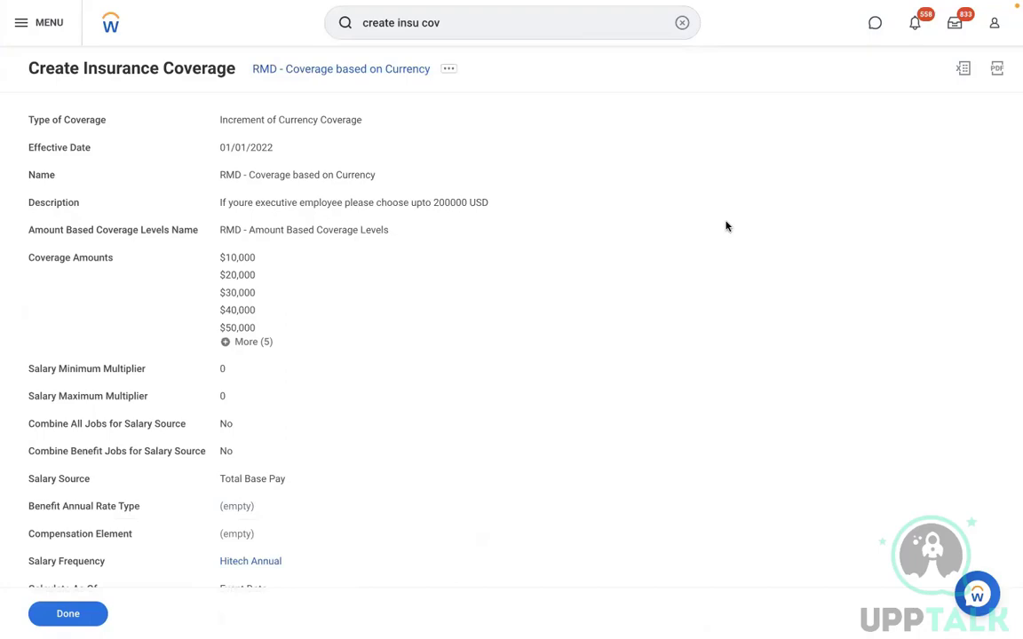
# Switch to Word and highlight the Multiples of Salary COVERAGE heading to review its notes.
pyautogui.hotkey('ctrl', 'Left')
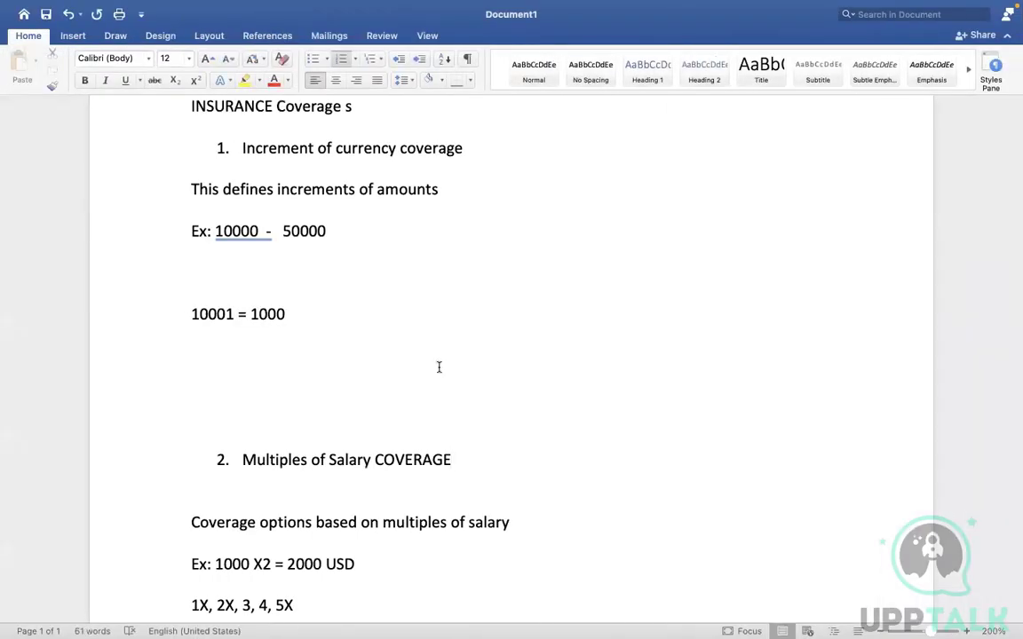
pyautogui.click(439, 367)
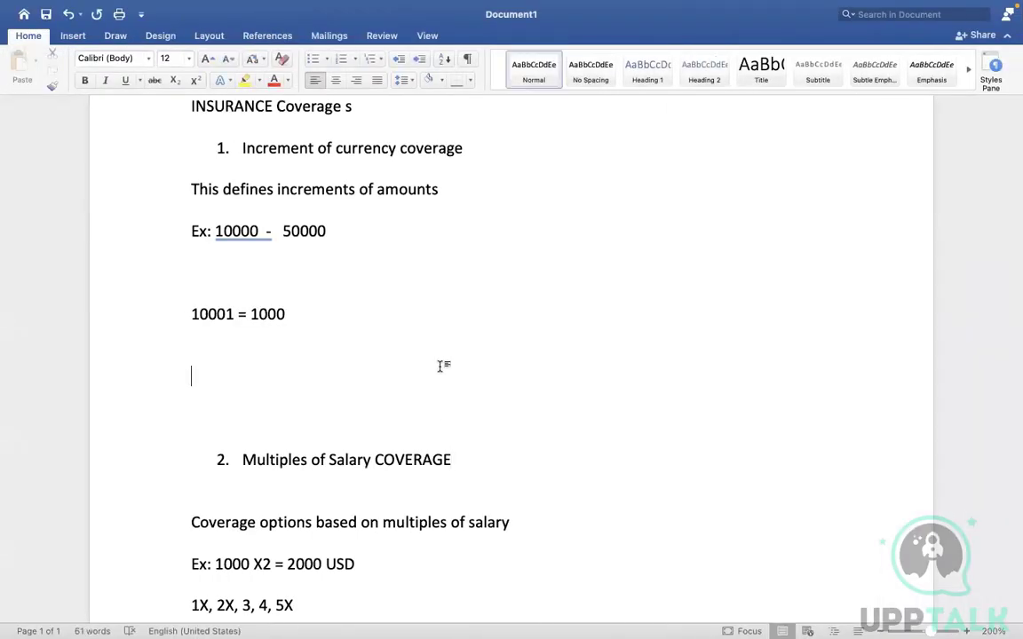
pyautogui.moveTo(450, 454); pyautogui.dragTo(282, 458)
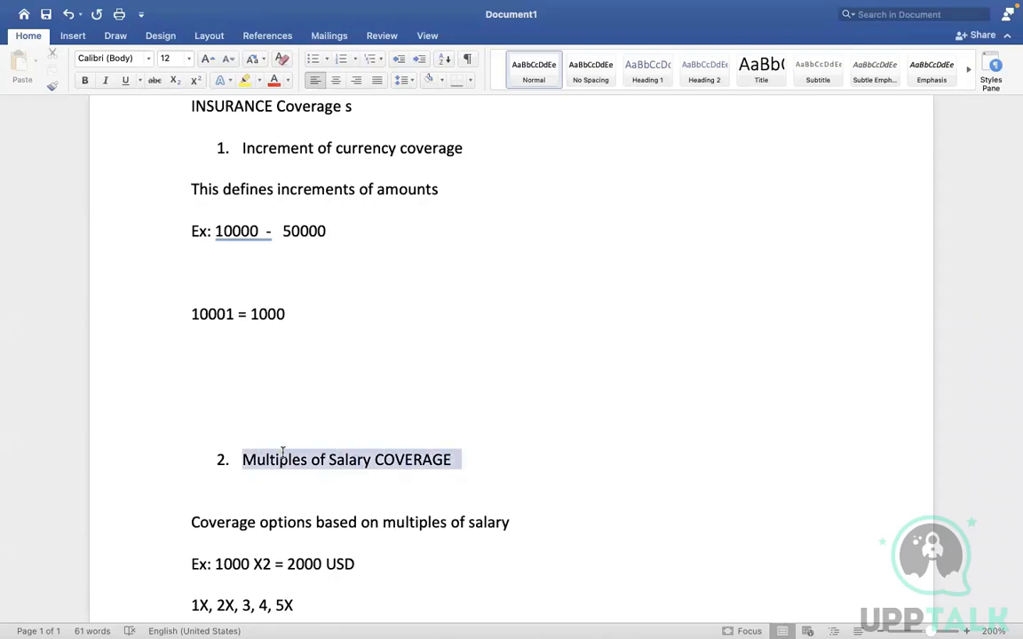
pyautogui.click(234, 604)
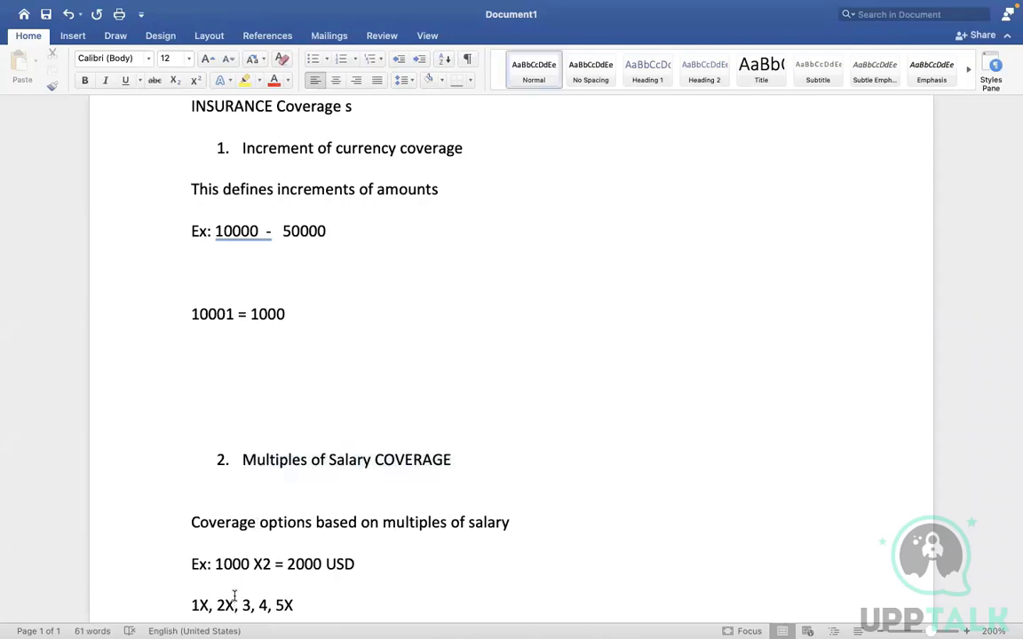
# Return to Workday, start another Create Insurance Coverage task and set the Effective Date to 01/01/2022.
pyautogui.hotkey('ctrl', 'Right')
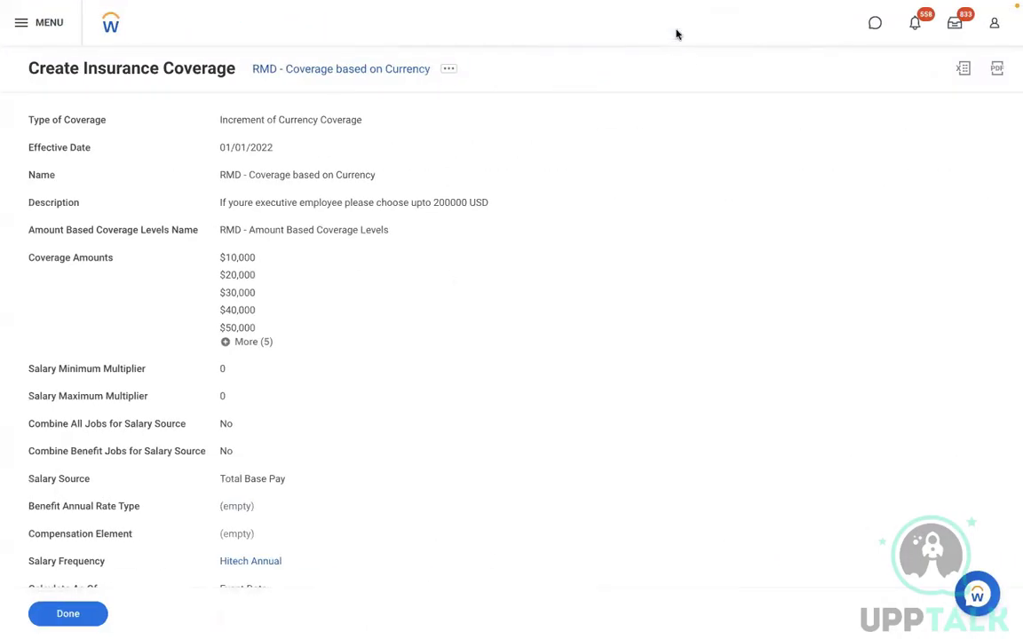
pyautogui.click(676, 34)
pyautogui.click(455, 90)
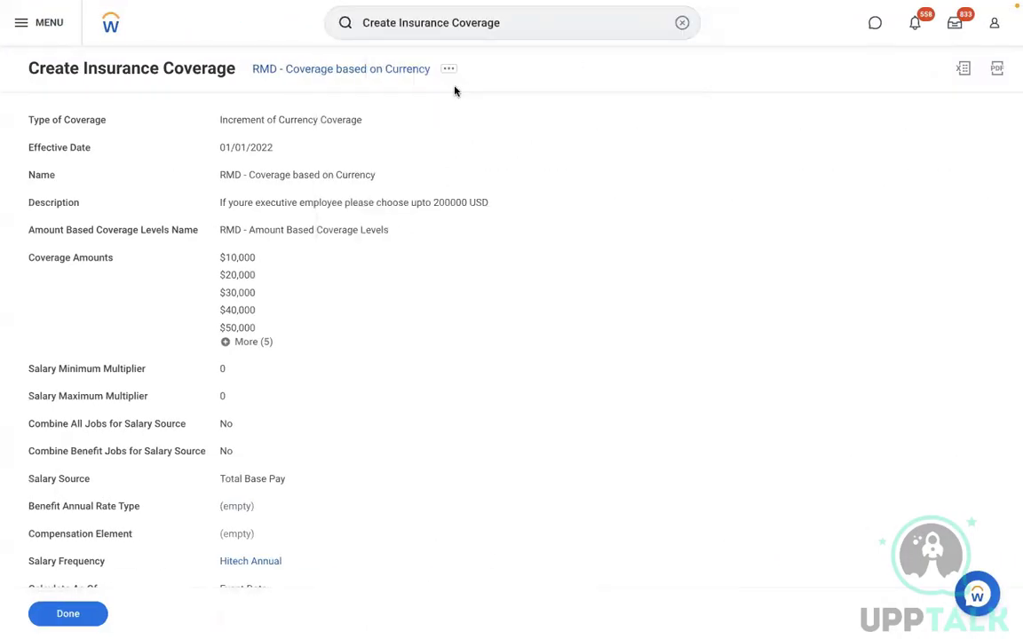
pyautogui.click(463, 182)
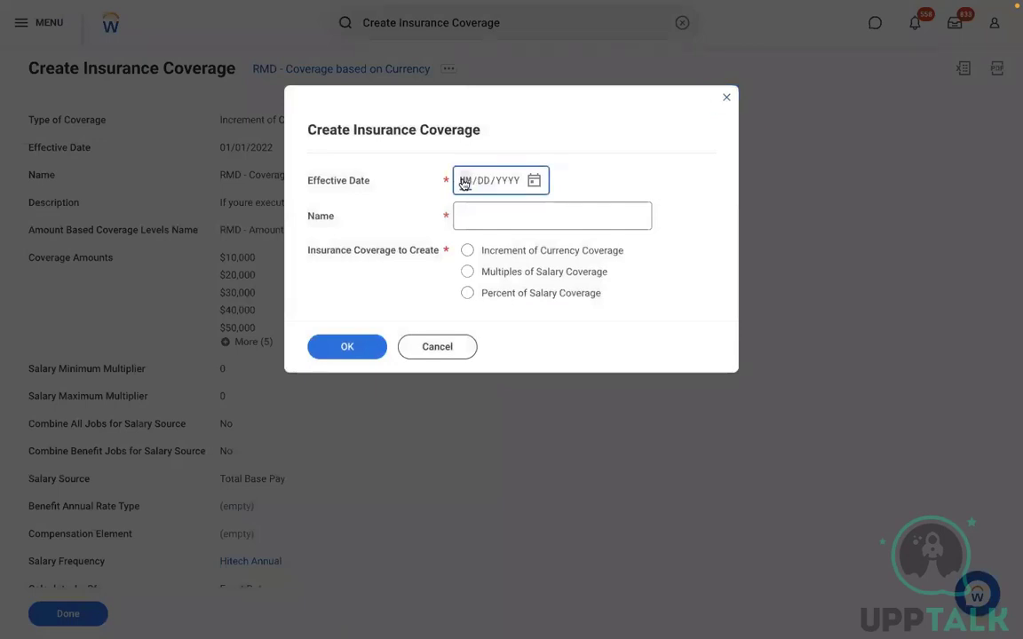
pyautogui.write('01012022')
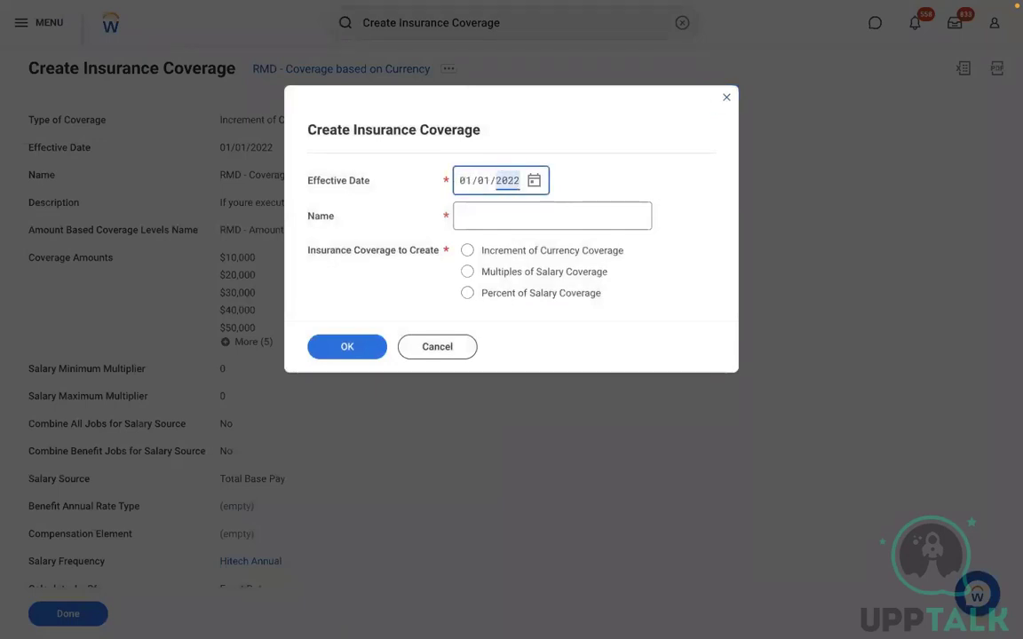
# Name the coverage "RMD - Multiplies of Salary Coverage", choose Multiples of Salary Coverage as its type and continue to the detail form.
pyautogui.click(477, 213)
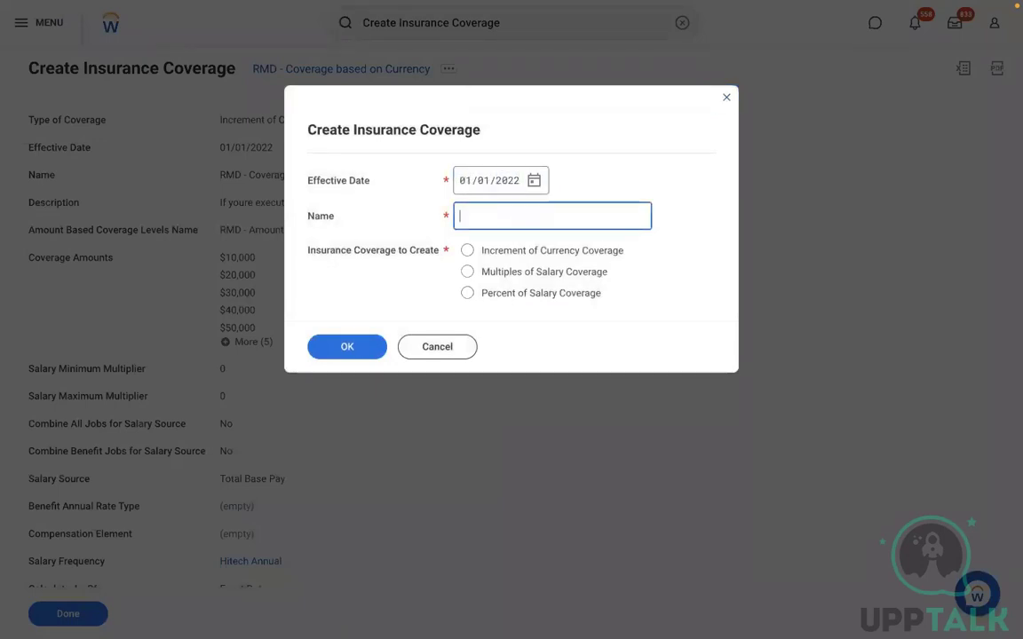
pyautogui.write('RMD - Multiplies')
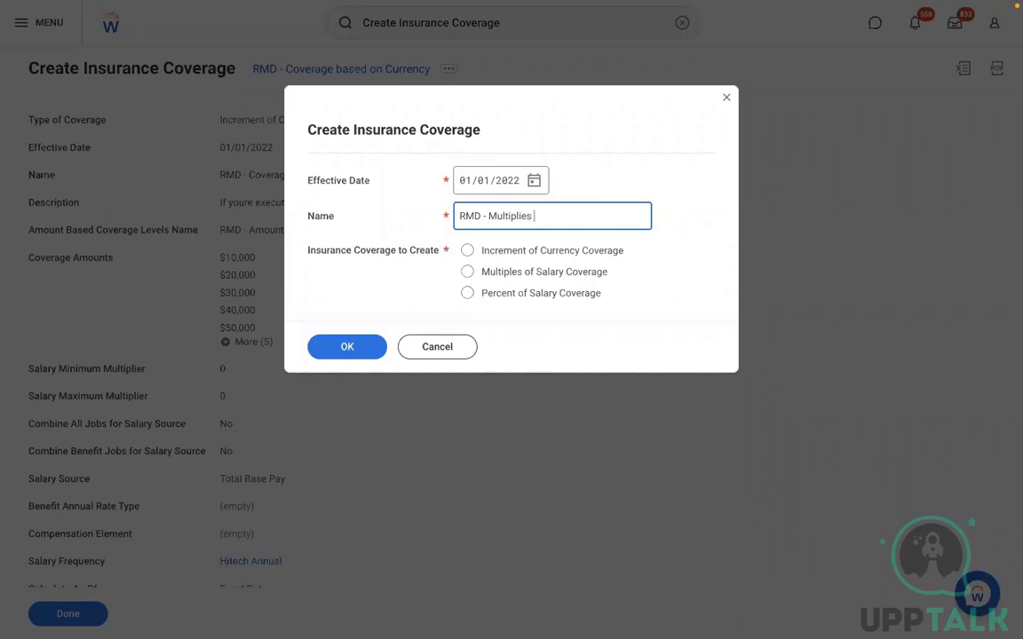
pyautogui.write(' of Salar')
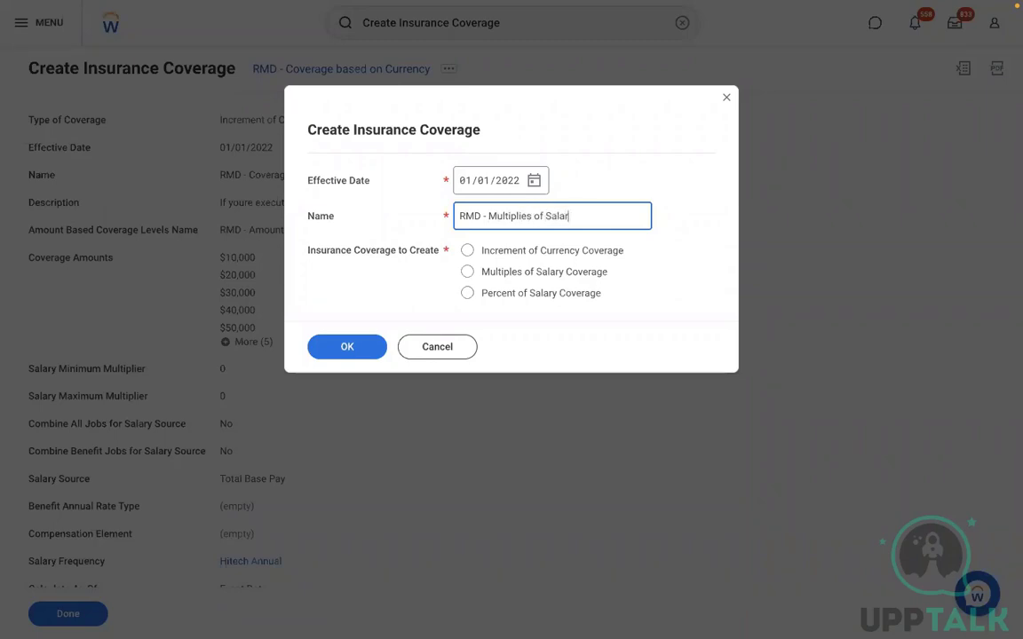
pyautogui.write('y Coverage')
pyautogui.click(503, 272)
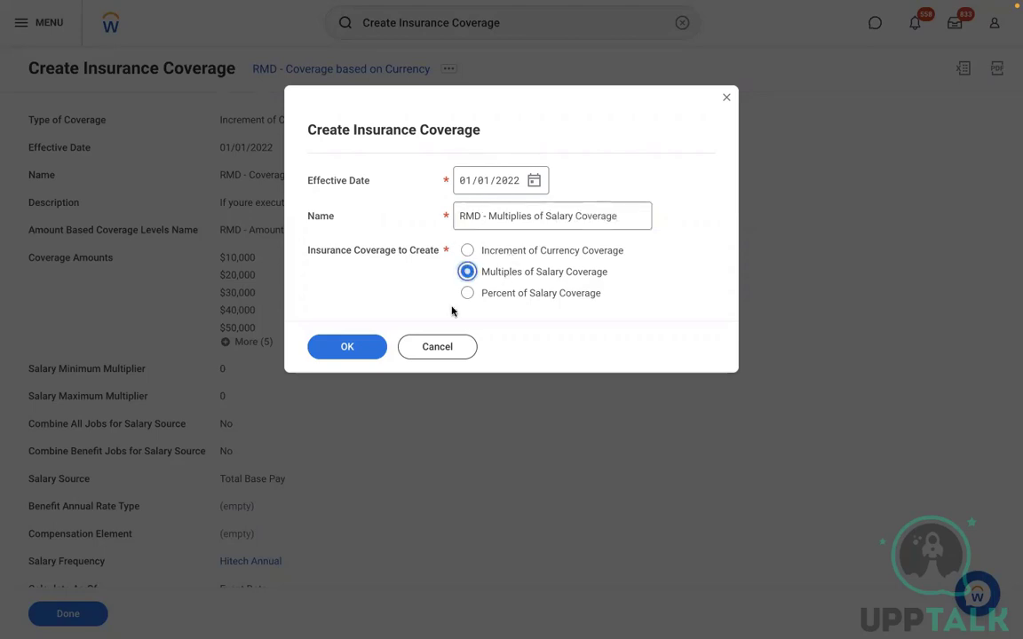
pyautogui.click(346, 348)
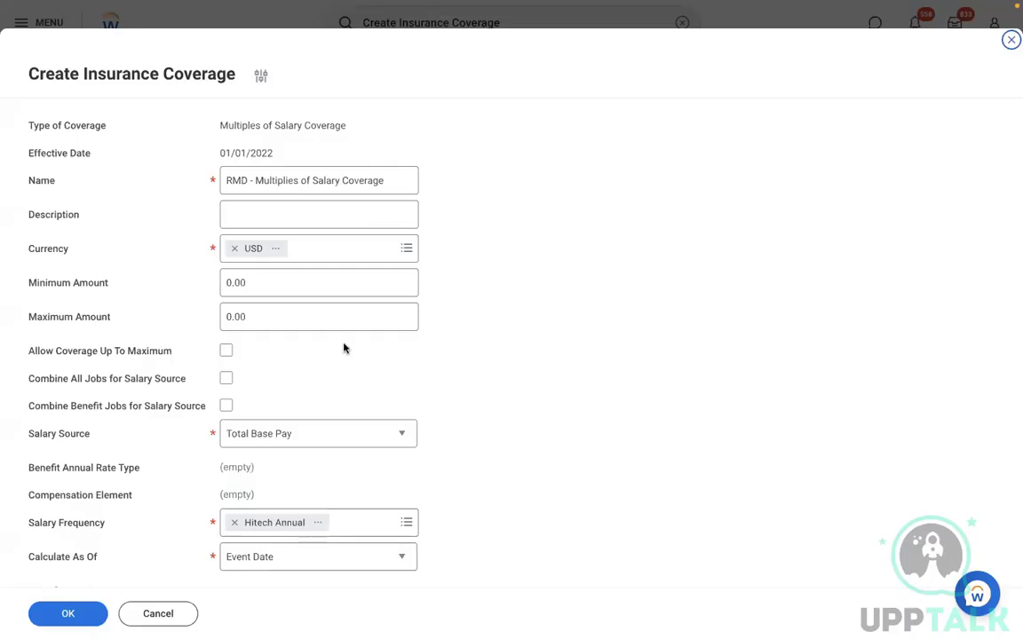
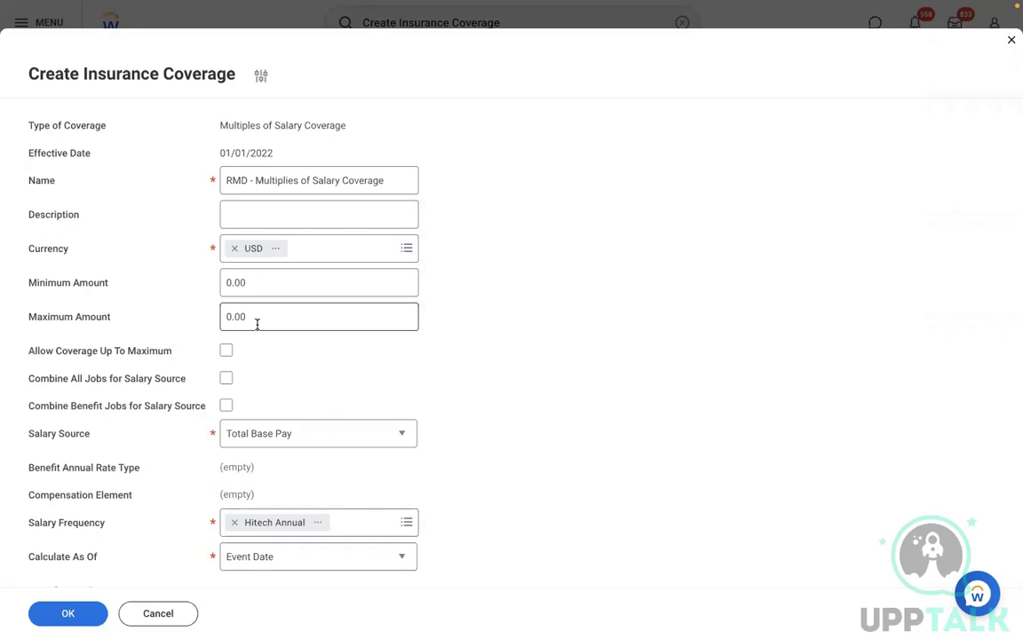
# Examine the Minimum Amount and Maximum Amount fields, with a brief check of the Word notes.
pyautogui.click(257, 324)
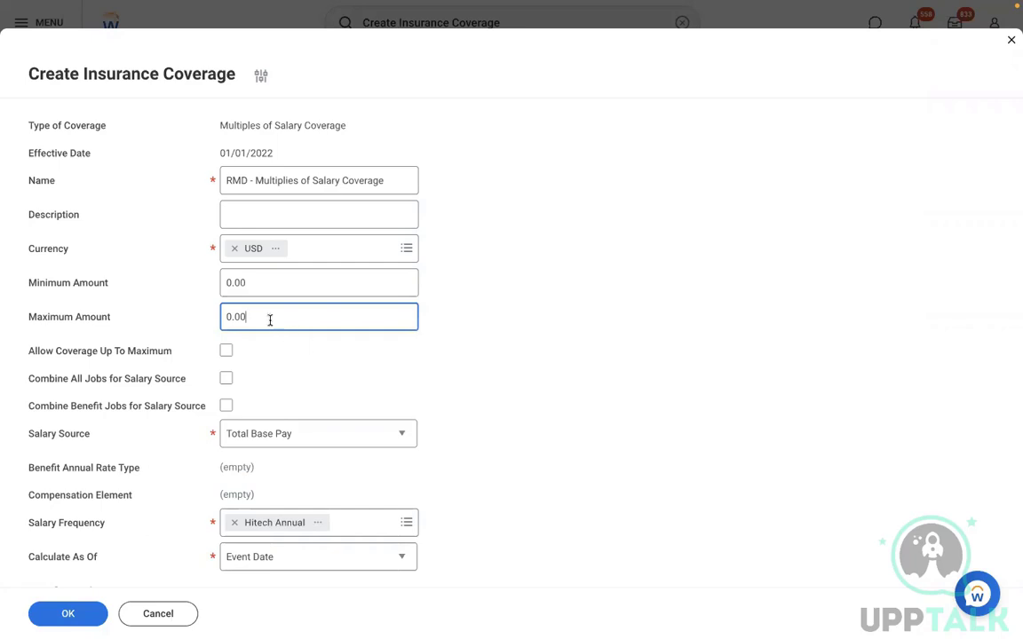
pyautogui.moveTo(267, 317); pyautogui.dragTo(171, 315)
pyautogui.moveTo(257, 290); pyautogui.dragTo(193, 283)
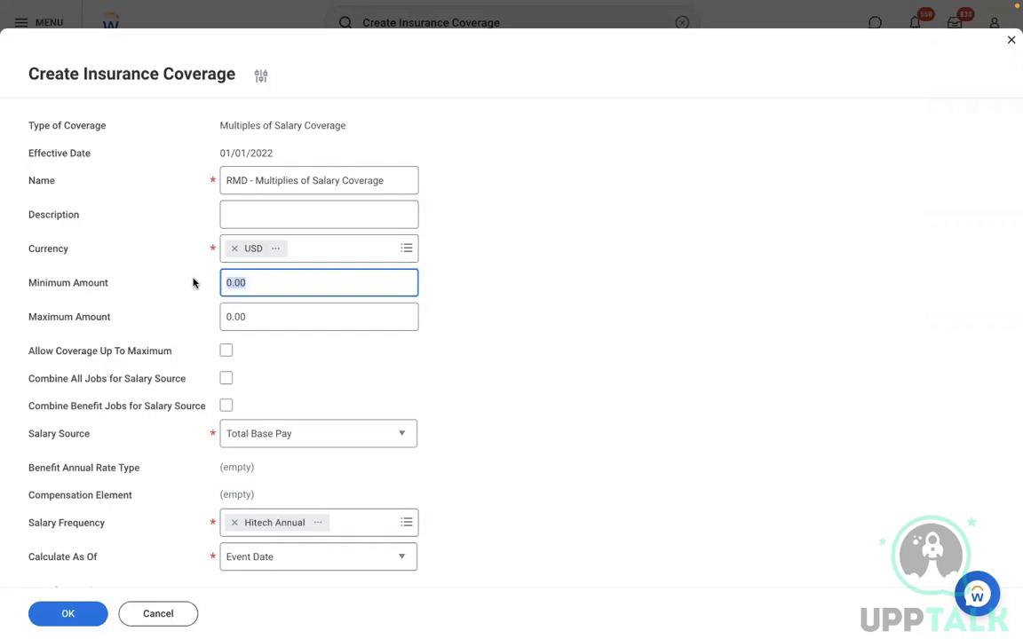
pyautogui.click(310, 281)
pyautogui.hotkey('ctrl', 'Left')
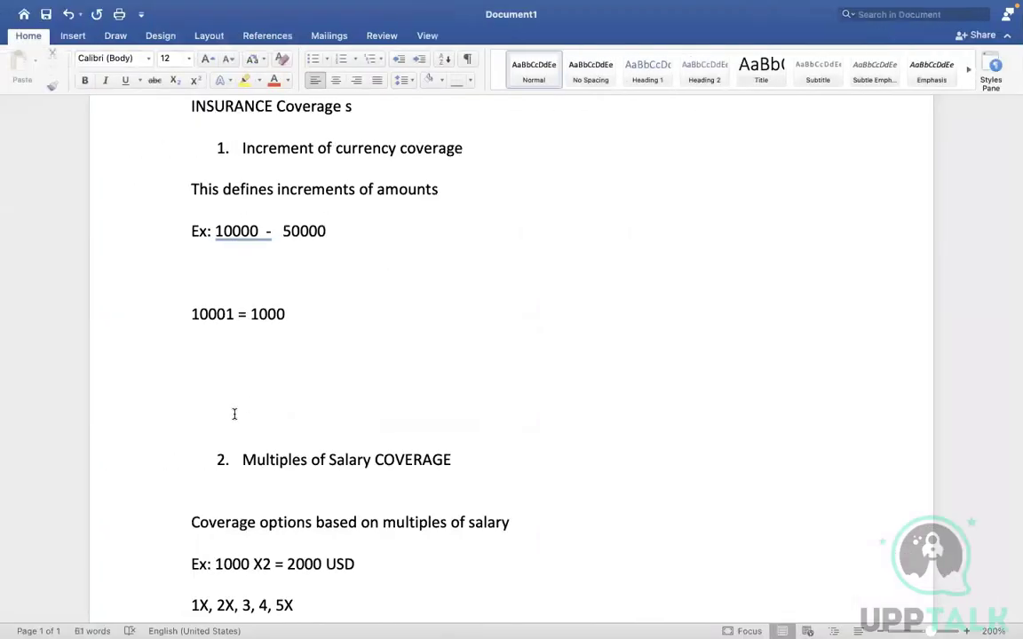
pyautogui.hotkey('ctrl', 'Right')
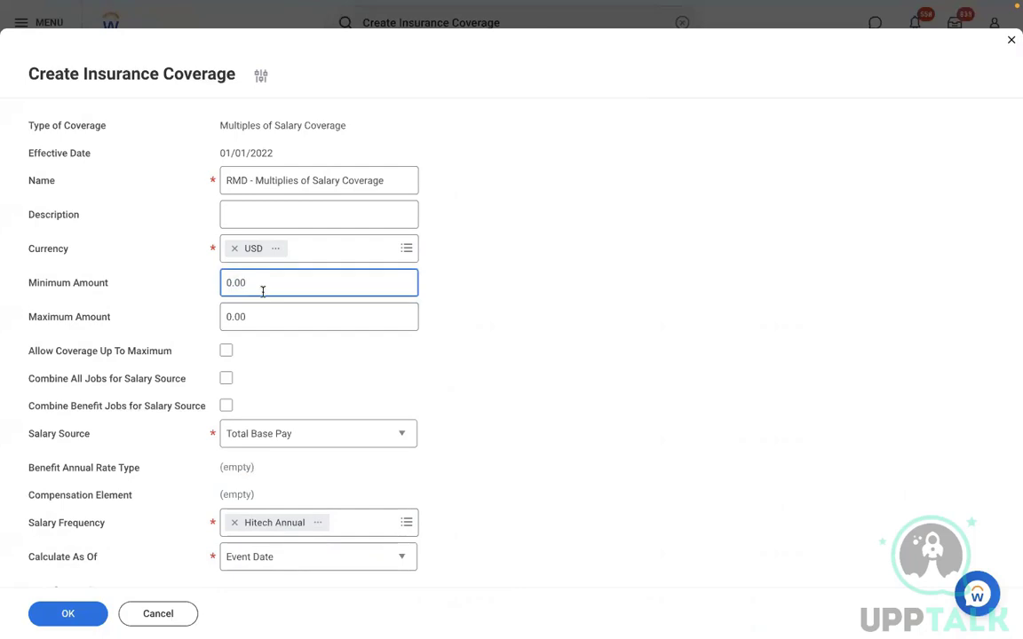
pyautogui.click(494, 360)
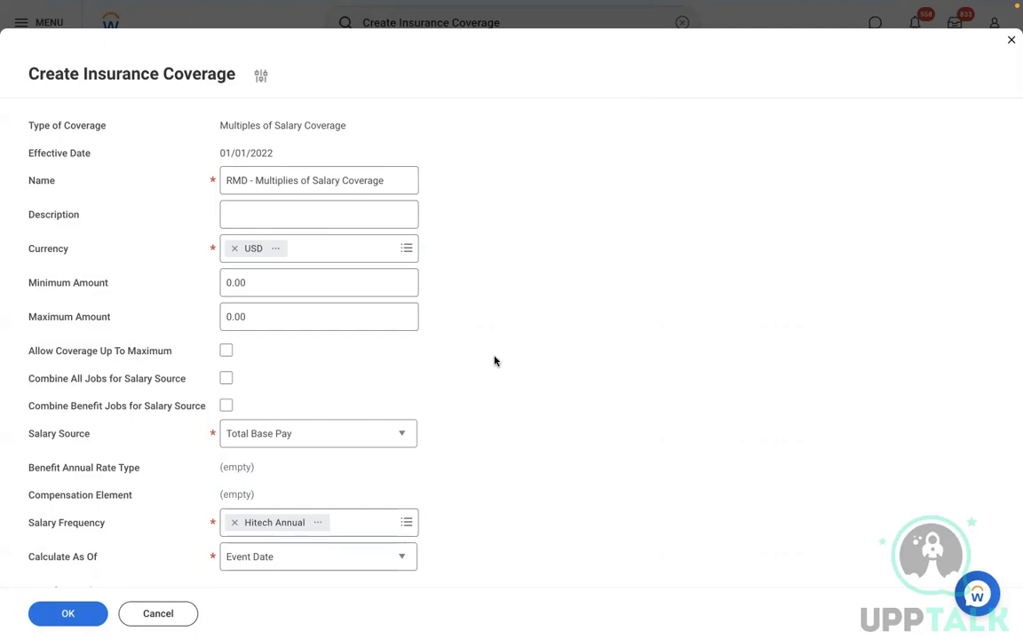
# Toggle Allow Coverage Up To Maximum on and off, and review the job-combining, salary and rounding options.
pyautogui.click(225, 352)
pyautogui.click(227, 351)
pyautogui.moveTo(223, 409)
pyautogui.moveTo(79, 384)
pyautogui.scroll(-5, 779, 473)
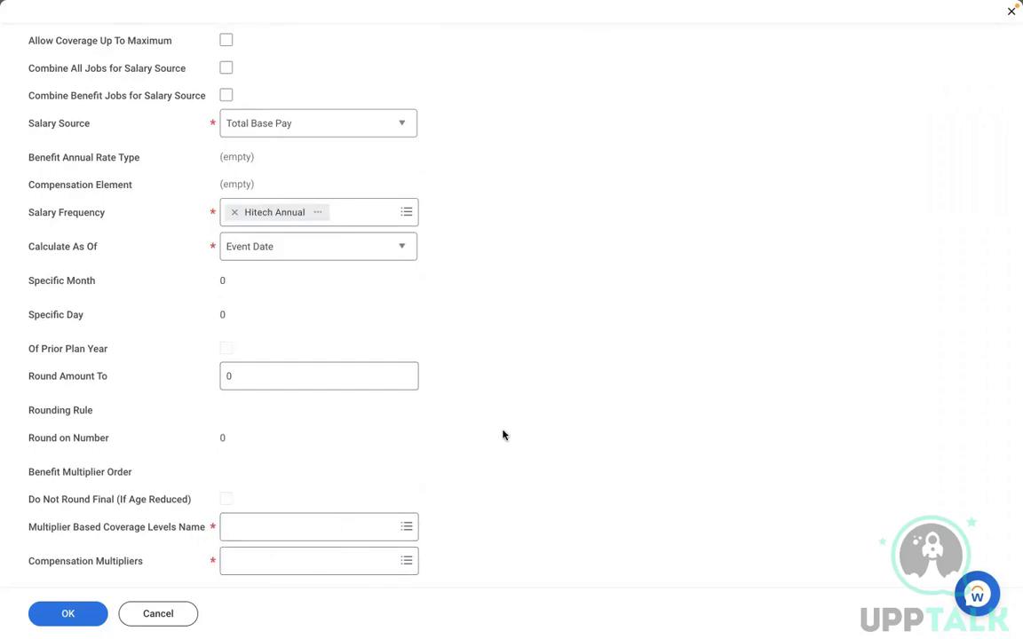
# Switch to Word, highlight the Increment of currency coverage heading with its definition, and return to Workday.
pyautogui.hotkey('ctrl', 'Left')
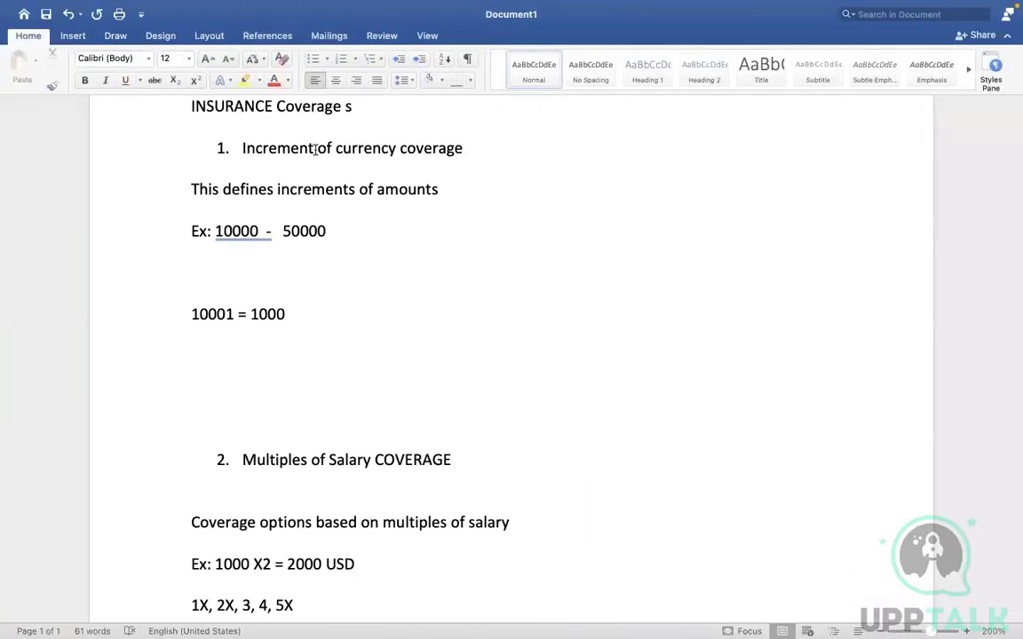
pyautogui.moveTo(235, 147); pyautogui.dragTo(430, 189)
pyautogui.hotkey('ctrl', 'Right')
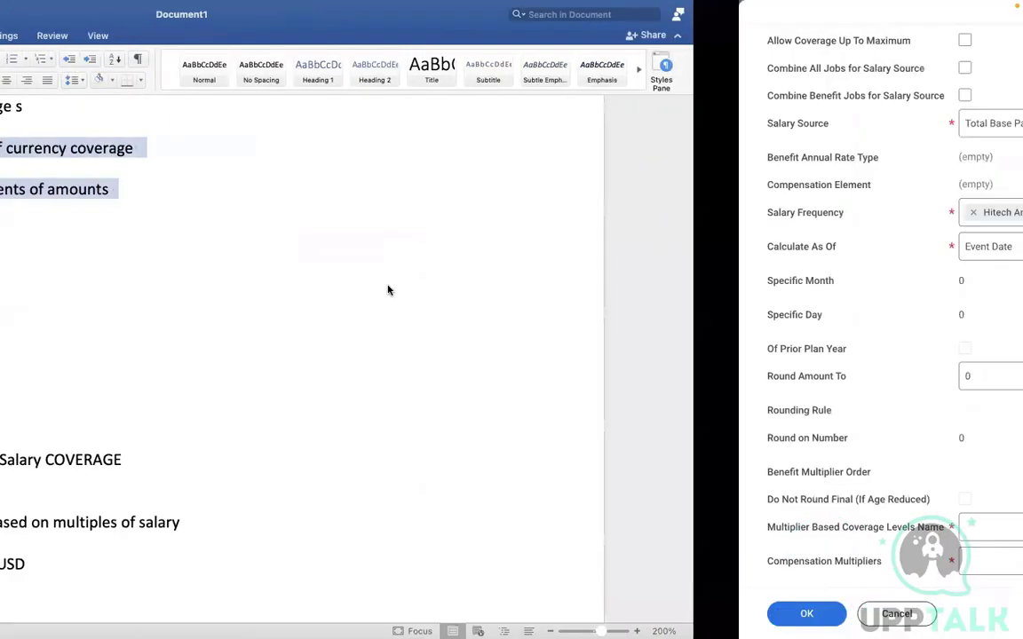
# Start a new set of Multiplier Based Coverage Levels named "RMD - Multiplier Based Coverage Levels".
pyautogui.click(352, 531)
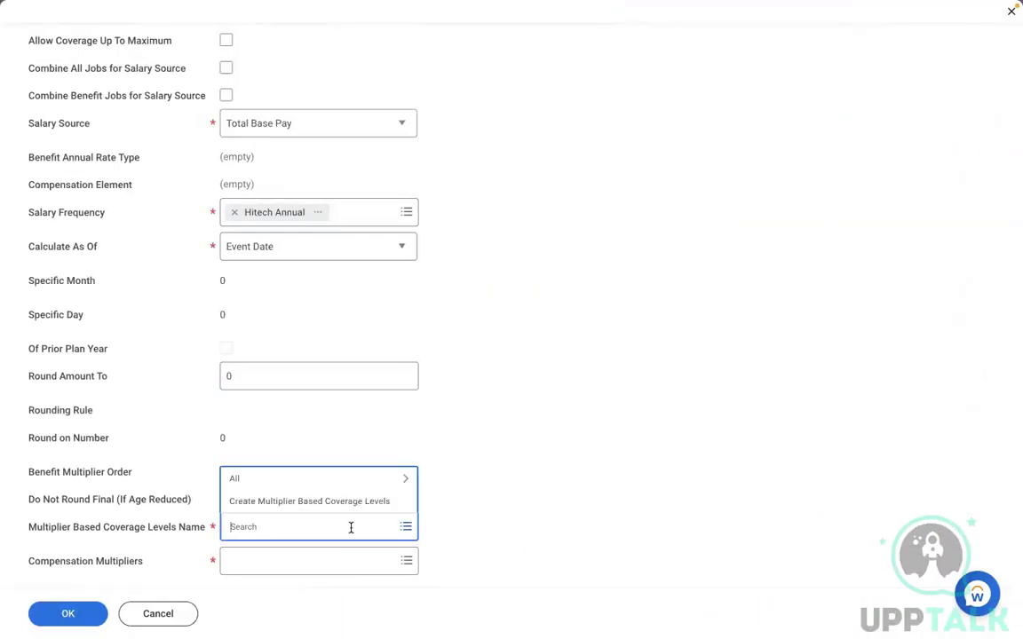
pyautogui.click(299, 503)
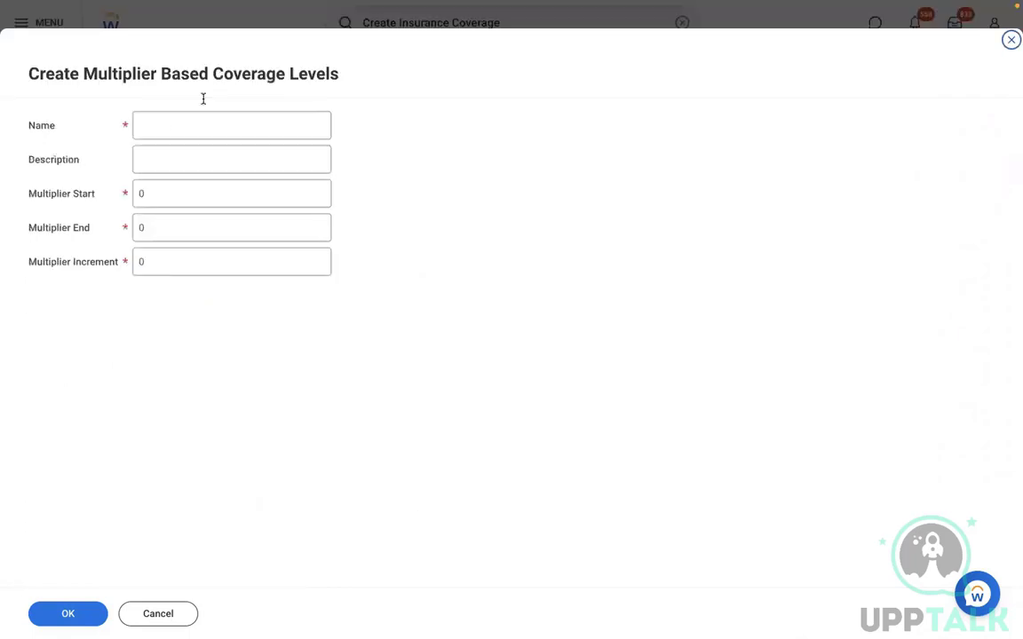
pyautogui.click(173, 125)
pyautogui.write('RMD')
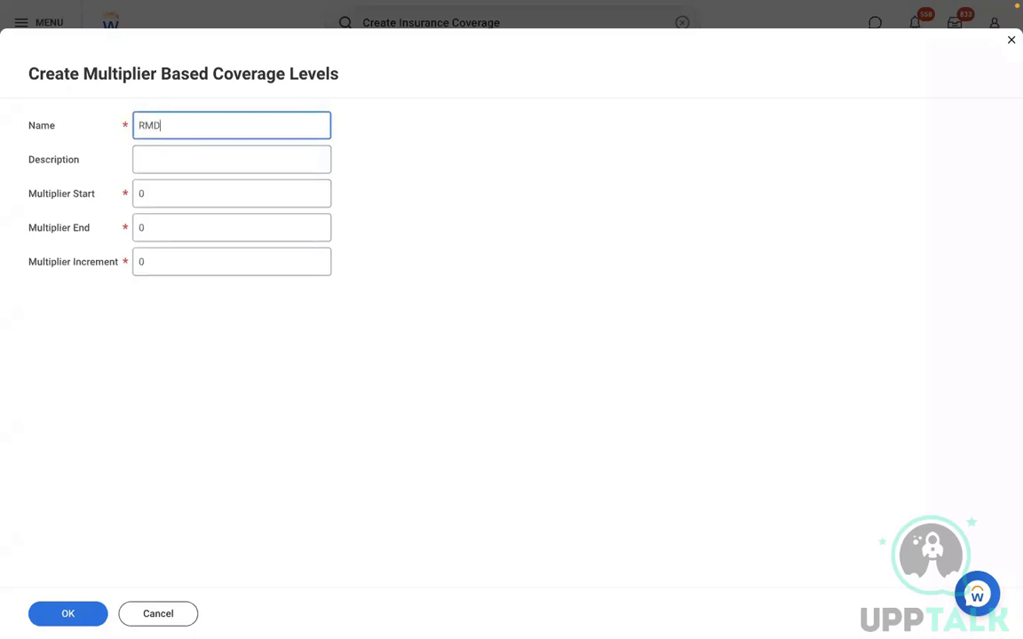
pyautogui.write(' - Multiplier Based Coverage Levels')
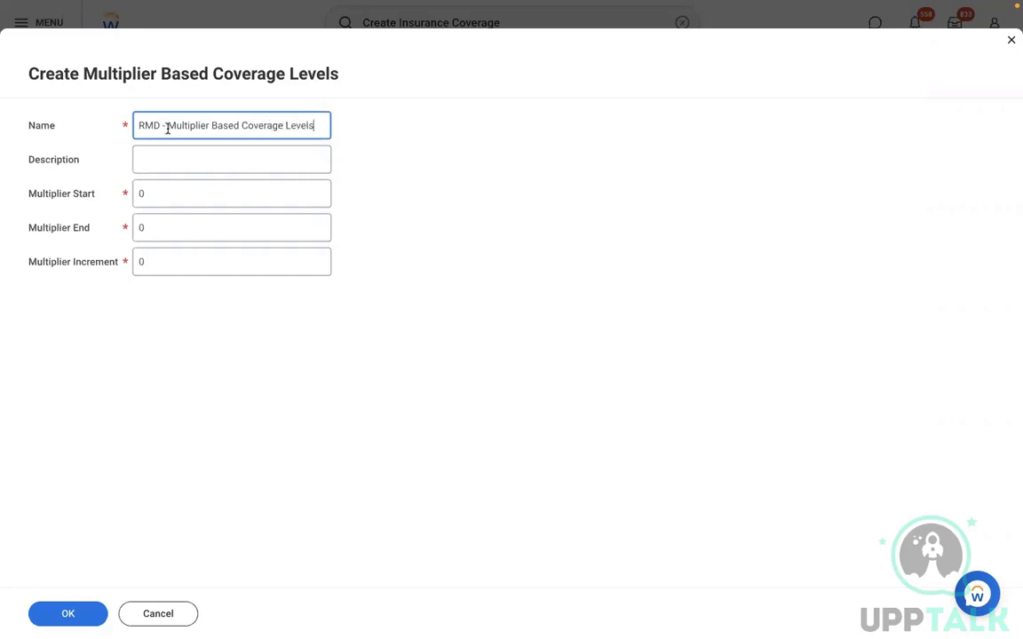
# Check the multiples of salary example in the Word notes and return to the coverage levels form.
pyautogui.click(162, 192)
pyautogui.press('BackSpace')
pyautogui.hotkey('ctrl', 'Left')
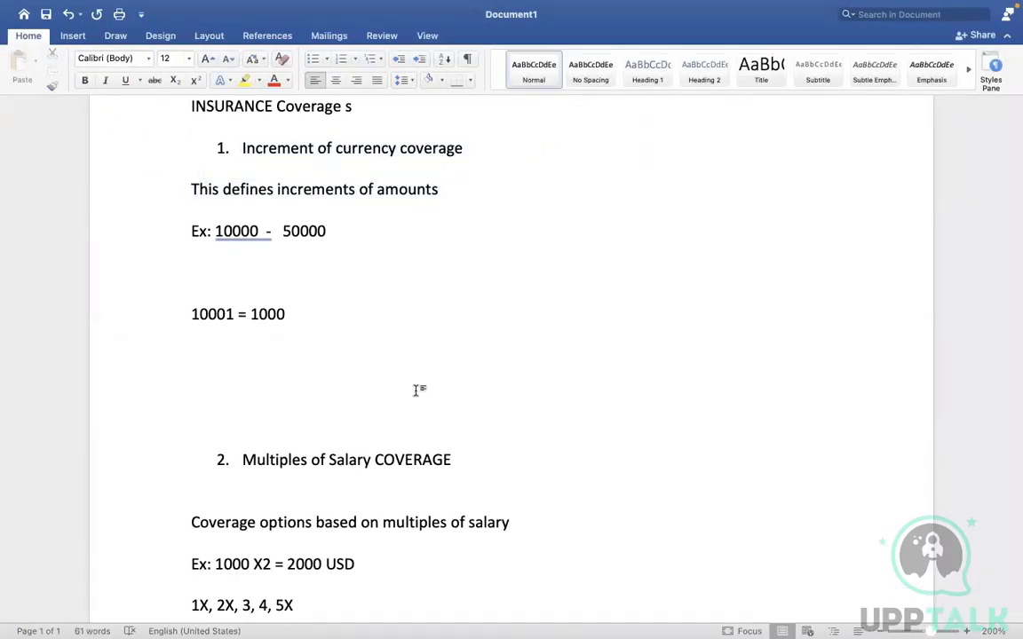
pyautogui.click(351, 516)
pyautogui.click(312, 611)
pyautogui.hotkey('ctrl', 'Right')
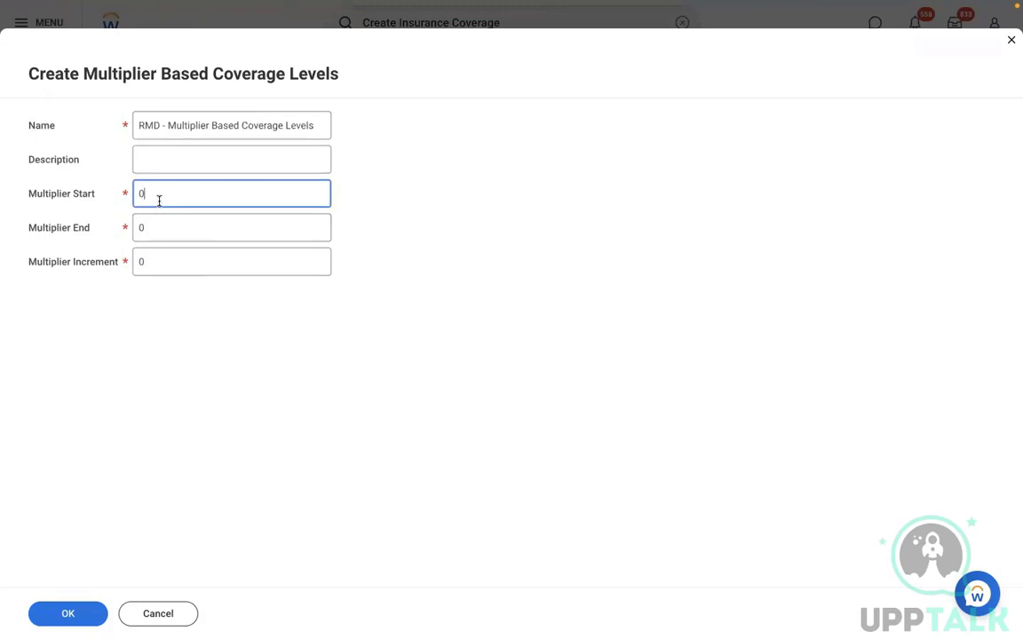
# Set the Multiplier Start to 1 and the Multiplier End to 10.
pyautogui.moveTo(159, 201); pyautogui.dragTo(47, 179)
pyautogui.write('1')
pyautogui.click(159, 232)
pyautogui.moveTo(159, 232); pyautogui.dragTo(67, 215)
pyautogui.write('10')
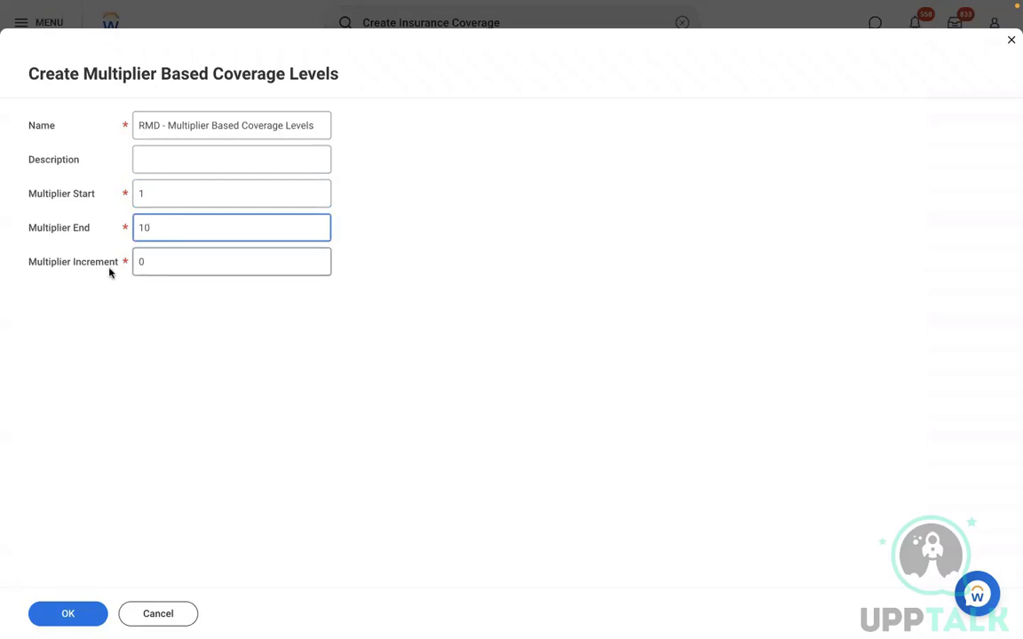
# Set the Multiplier Increment to 1, then generate the compensation multiplier list and review its rows.
pyautogui.click(171, 267)
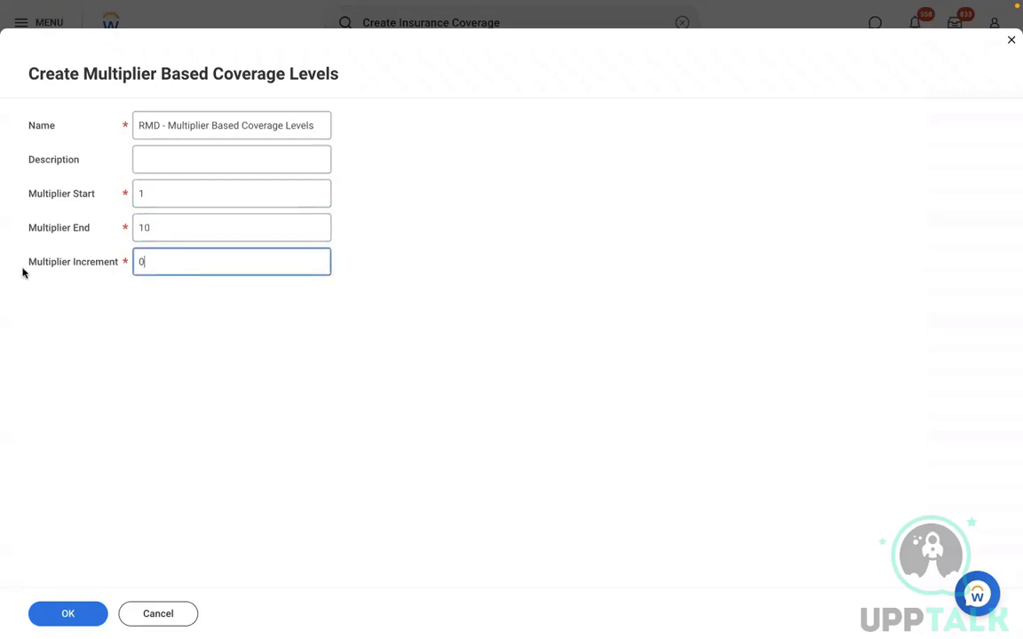
pyautogui.write('1')
pyautogui.press('BackSpace')
pyautogui.press('BackSpace')
pyautogui.write('1')
pyautogui.click(455, 450)
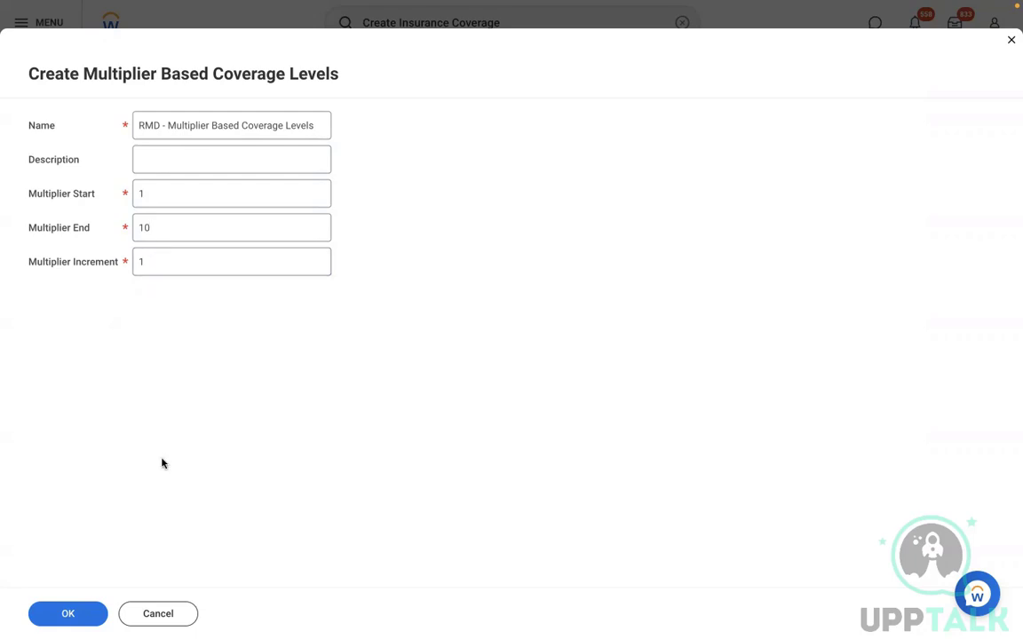
pyautogui.click(69, 615)
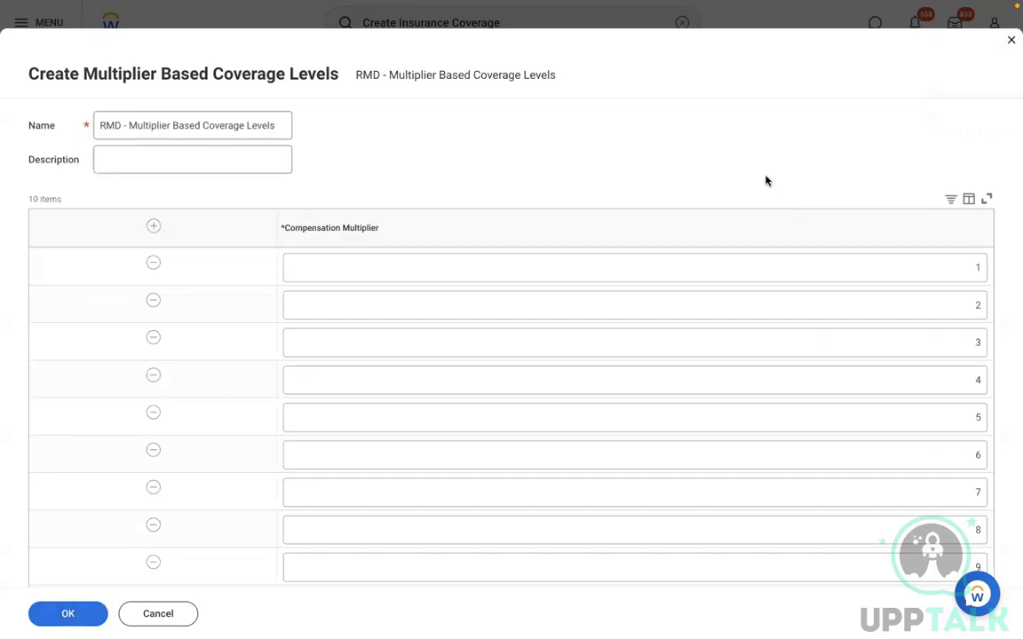
pyautogui.scroll(-1, 767, 181)
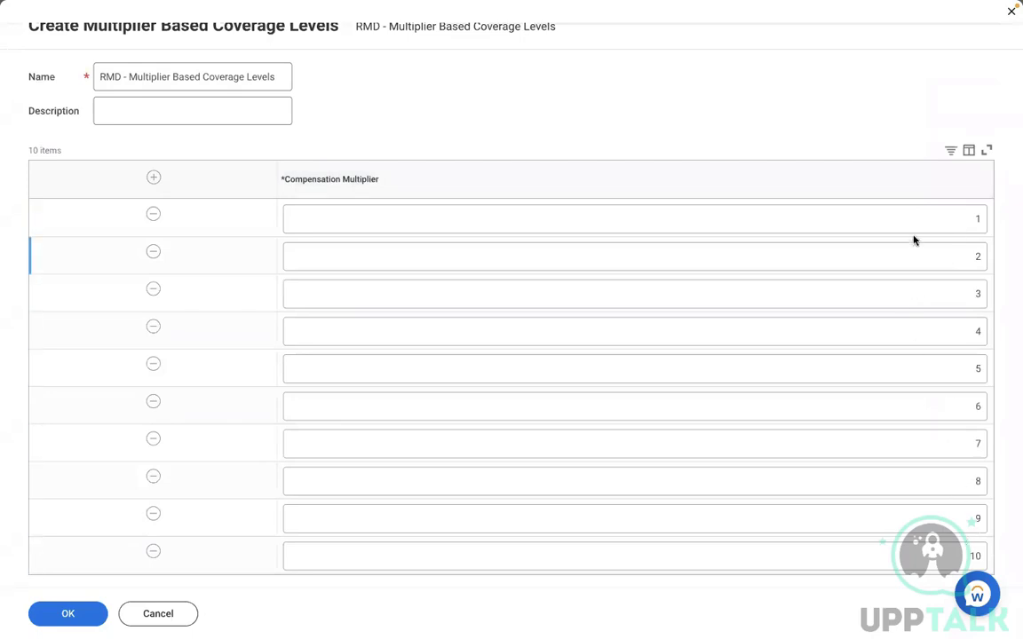
# Re-enter 1 as the first compensation multiplier and save the multiplier based coverage levels.
pyautogui.click(979, 226)
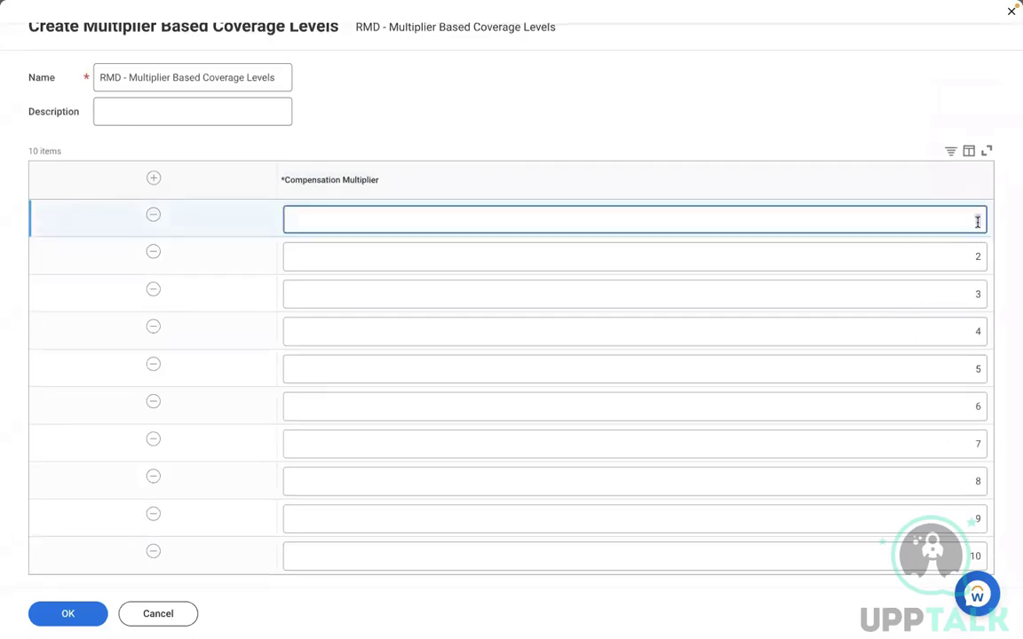
pyautogui.press('BackSpace')
pyautogui.write('1')
pyautogui.click(67, 614)
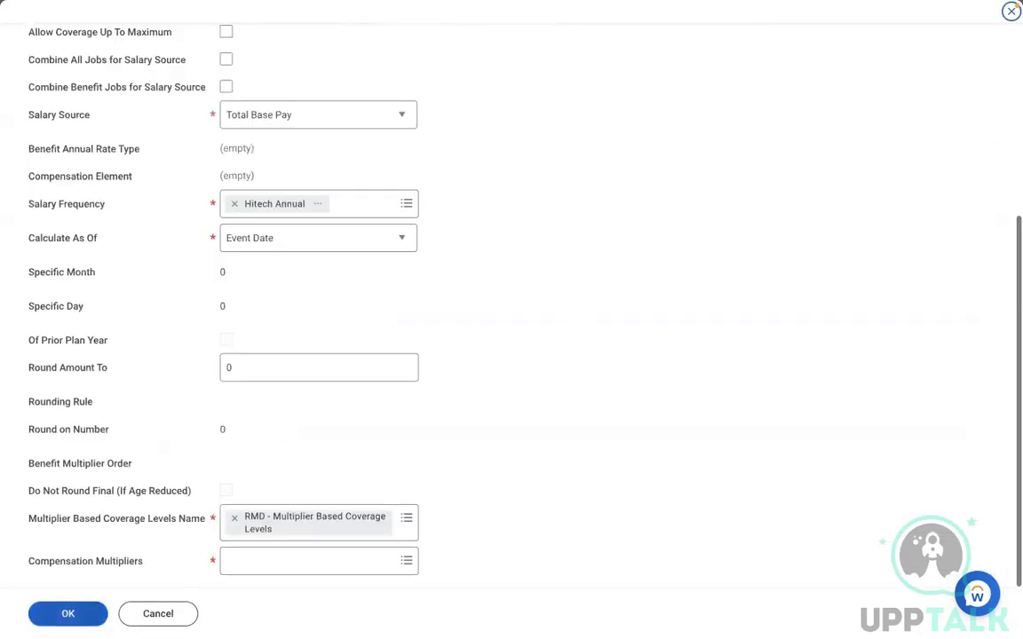
# Check the Salary Source options, then choose 1 X Salary, 2 X Salary and 3 X Salary as compensation multipliers.
pyautogui.click(264, 126)
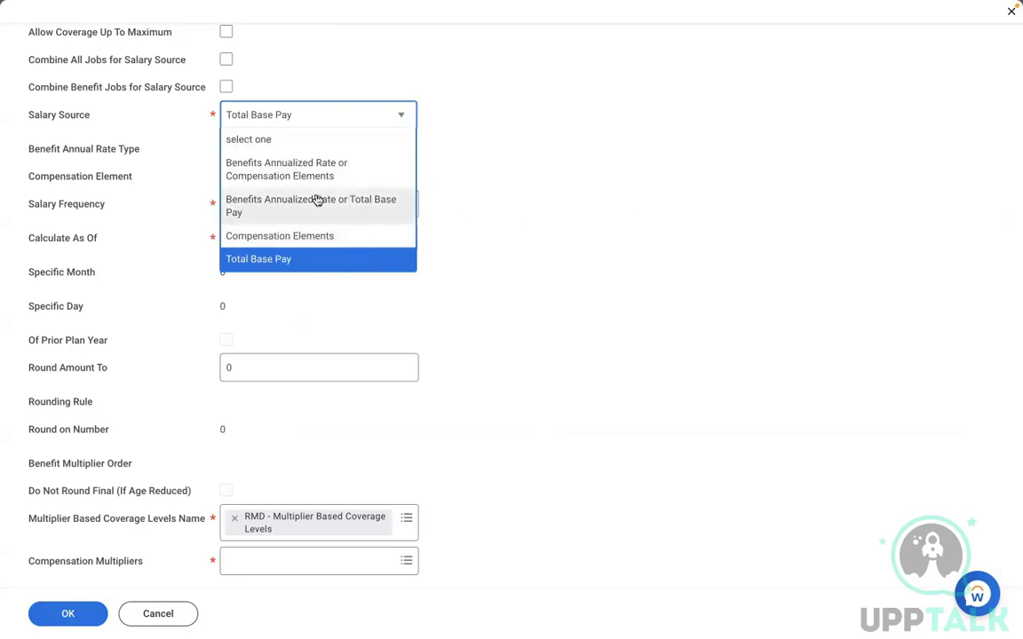
pyautogui.click(423, 199)
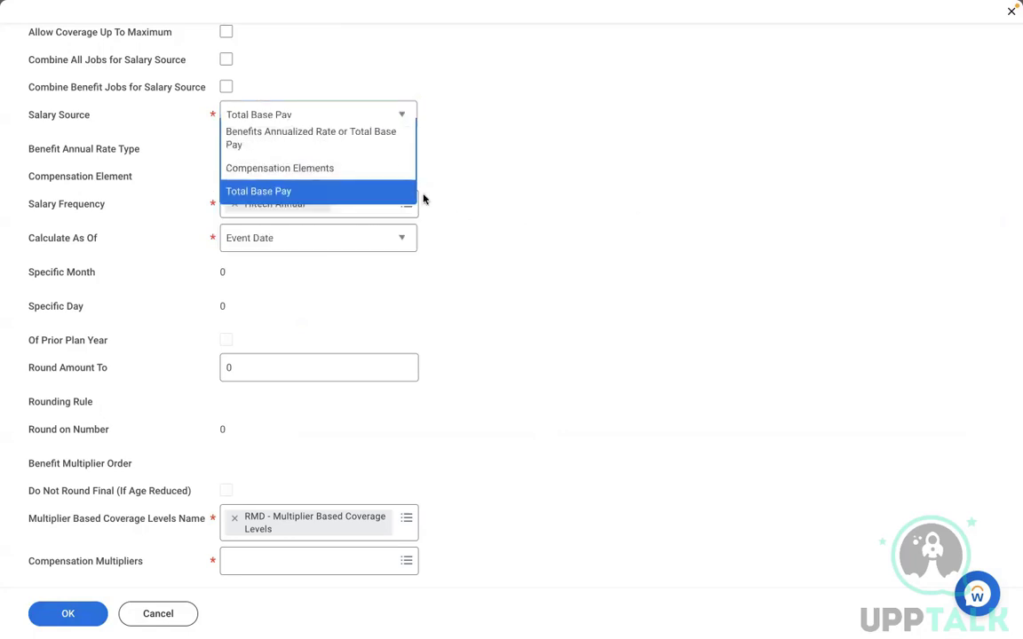
pyautogui.click(257, 564)
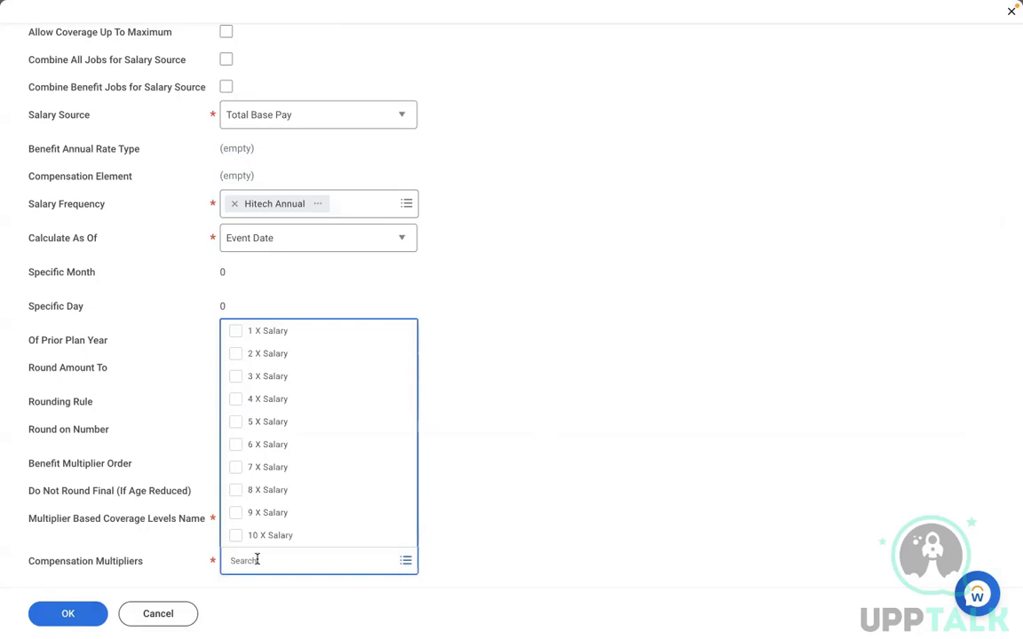
pyautogui.click(267, 334)
pyautogui.click(269, 356)
pyautogui.click(269, 376)
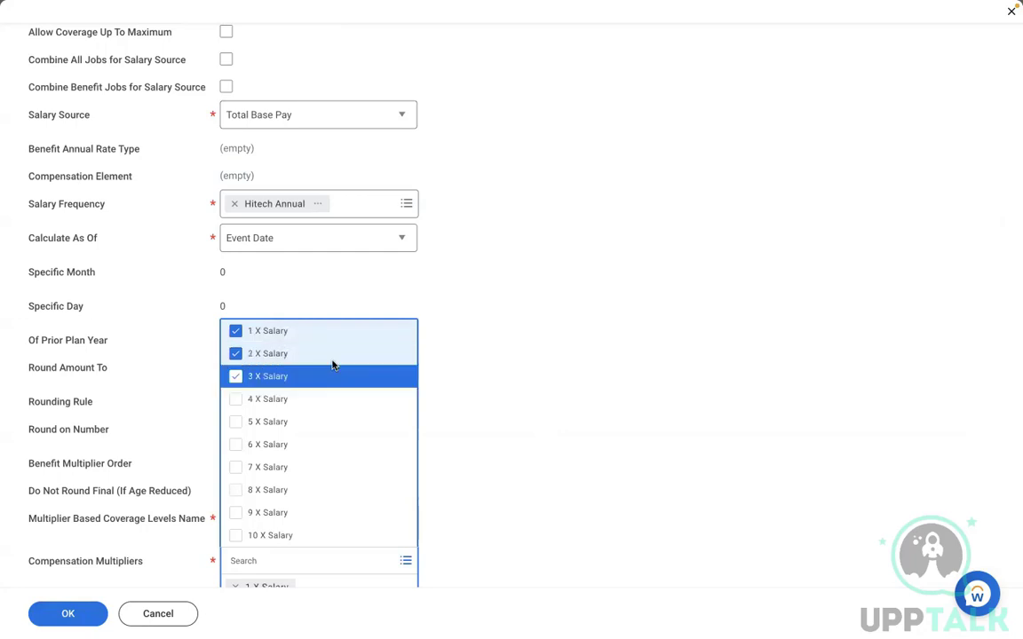
pyautogui.press('Escape')
pyautogui.scroll(-1, 560, 359)
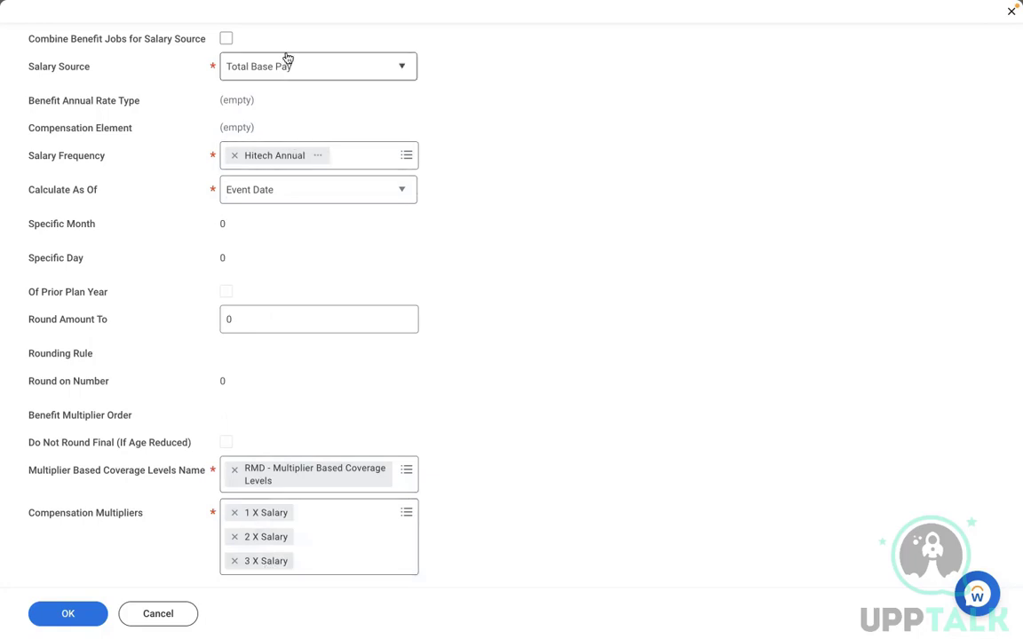
# Extend the compensation multipliers to all options from 1 X Salary to 10 X Salary and submit the coverage.
pyautogui.click(405, 521)
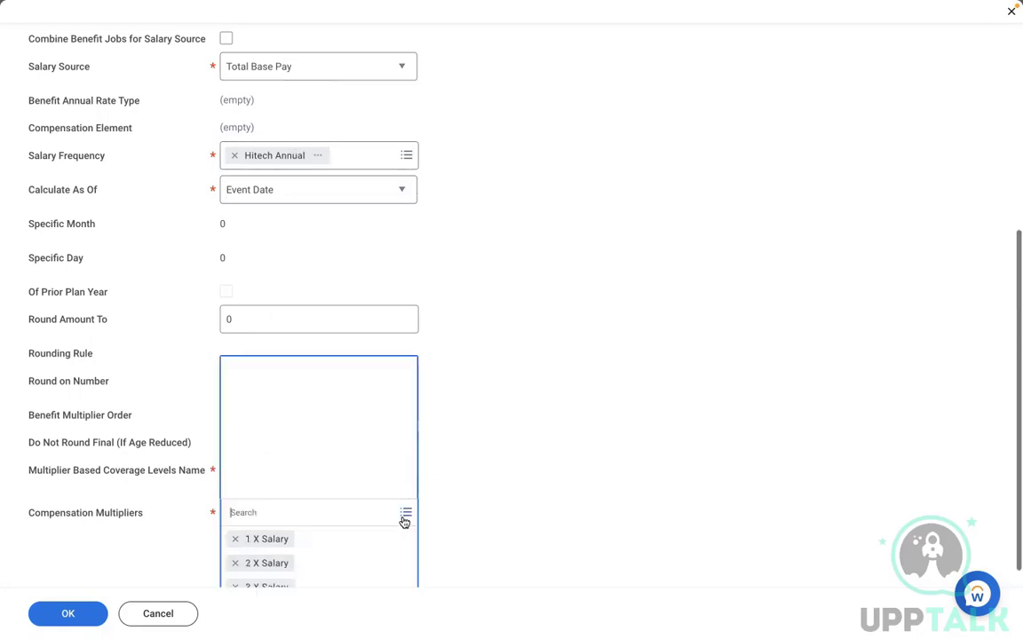
pyautogui.press('super+a')
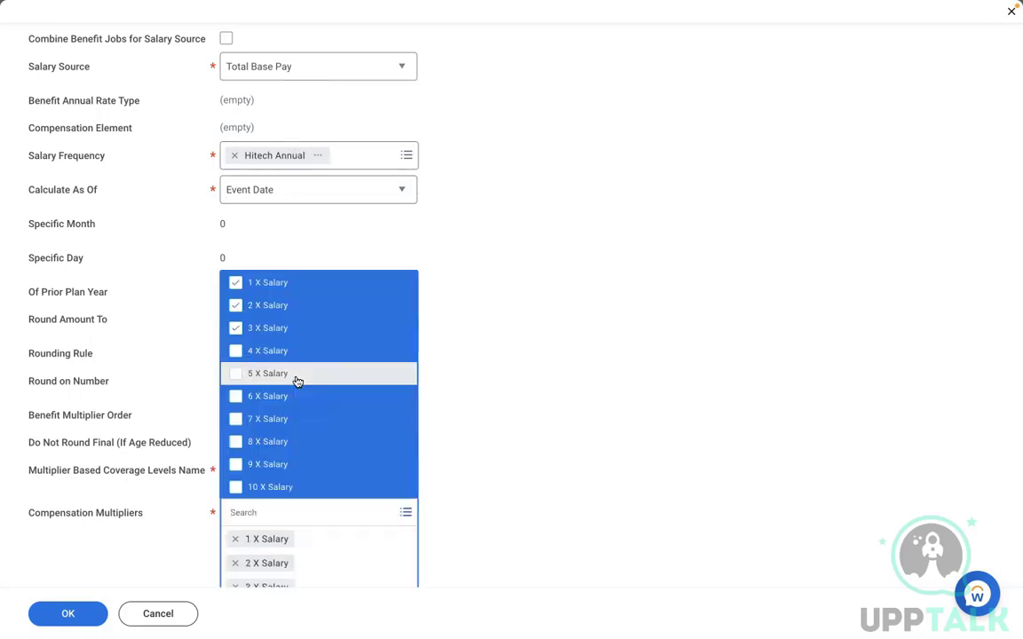
pyautogui.click(297, 382)
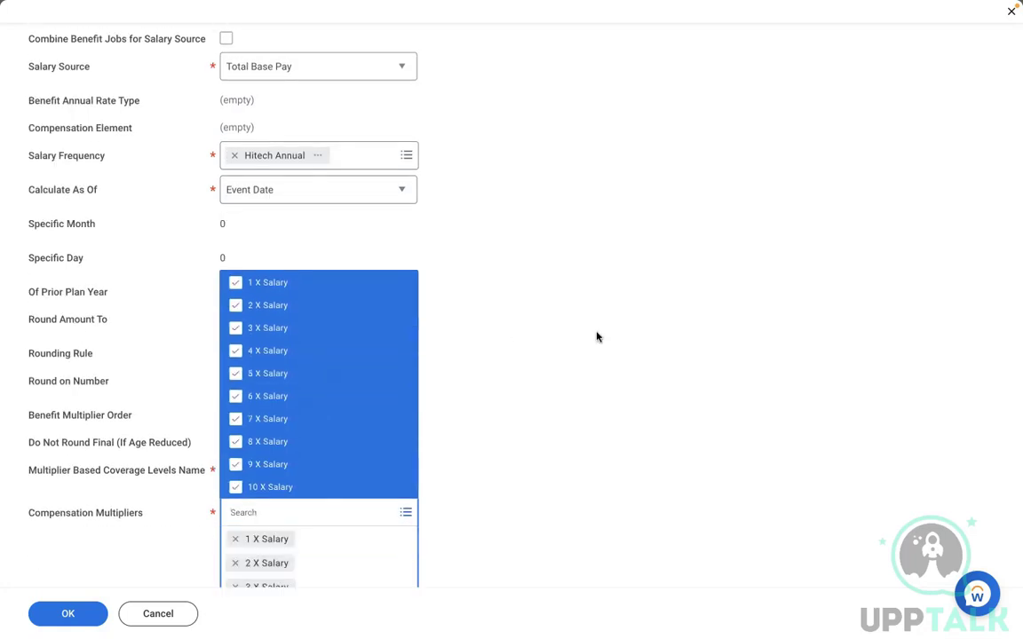
pyautogui.click(596, 336)
pyautogui.scroll(-2, 597, 337)
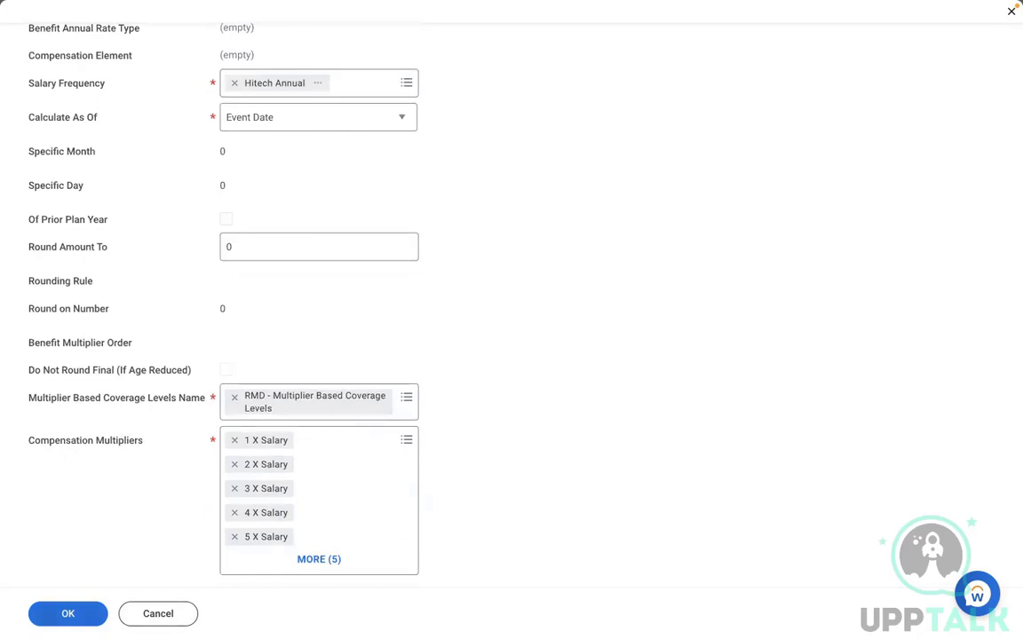
pyautogui.click(69, 613)
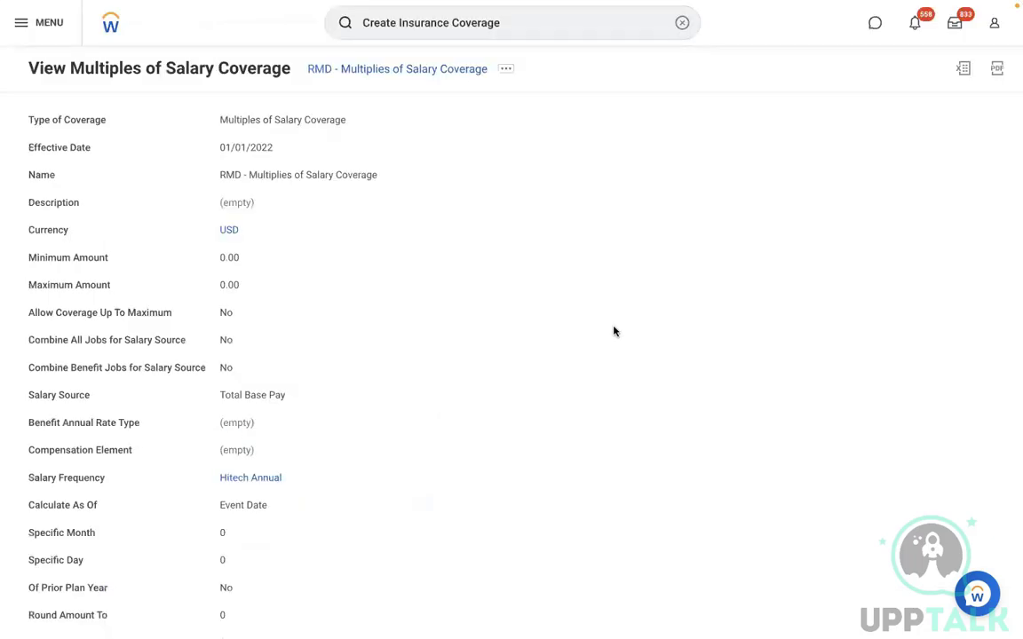
# Switch to the Word notes and review the multiples of salary and percentage of salary sections.
pyautogui.hotkey('ctrl', 'Left')
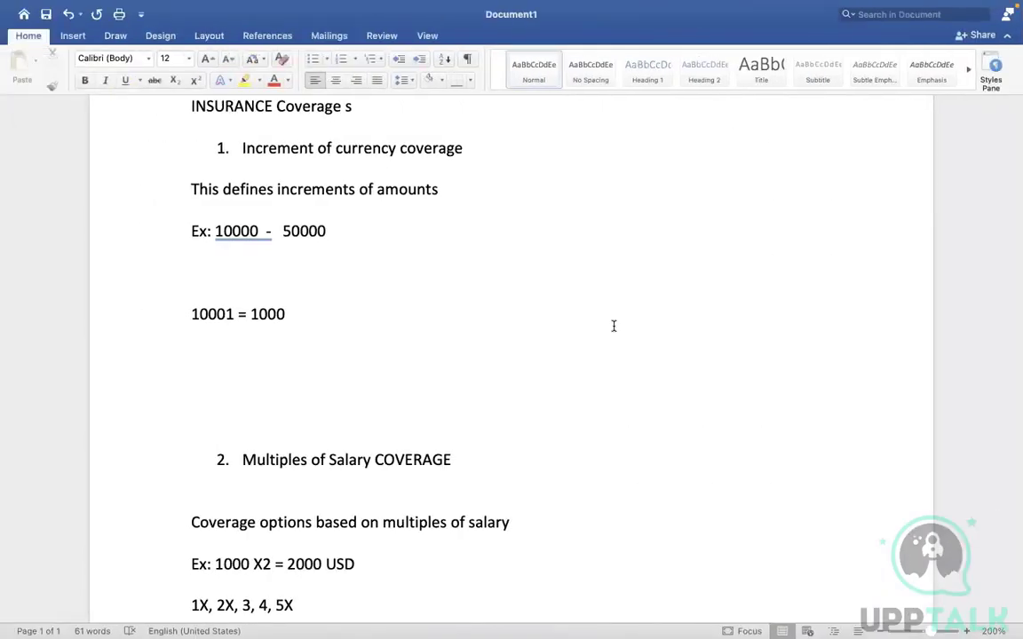
pyautogui.click(516, 404)
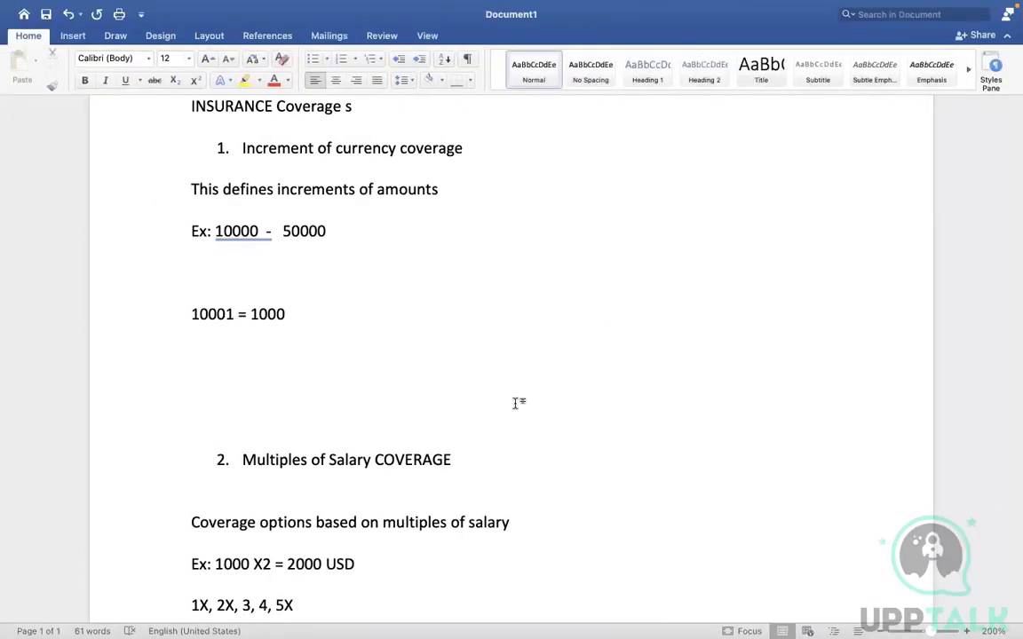
pyautogui.press('Down')
pyautogui.press('Down')
pyautogui.press('Down')
pyautogui.press('Down')
pyautogui.press('Down')
pyautogui.press('Down')
pyautogui.press('Down')
pyautogui.press('Down')
pyautogui.press('Down')
pyautogui.press('Down')
pyautogui.press('Down')
pyautogui.press('Down')
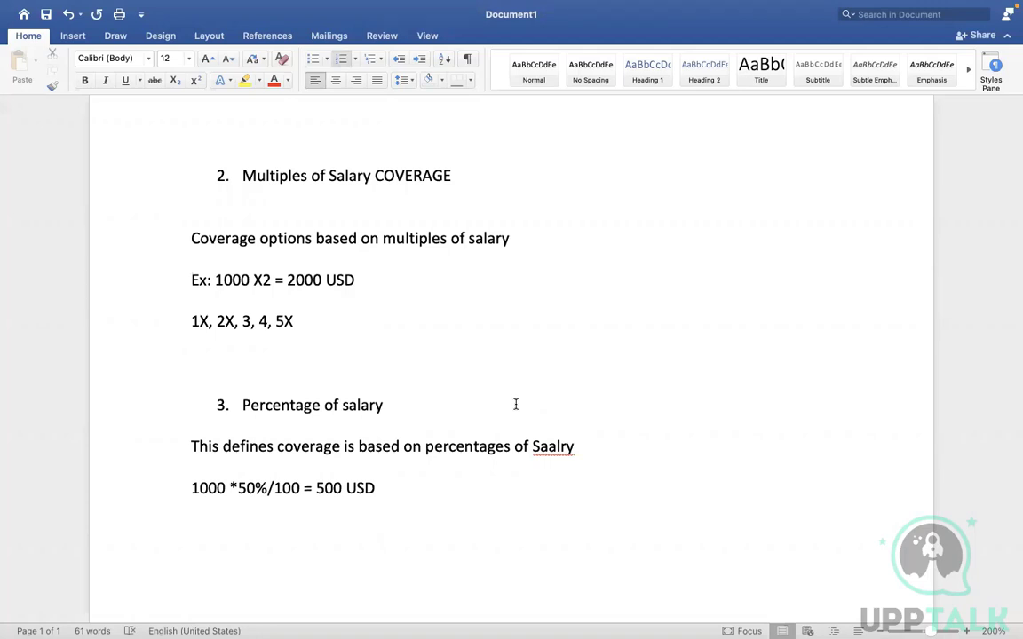
# Return to Workday, search again for Create Insurance Coverage and open that task.
pyautogui.hotkey('ctrl', 'Right')
pyautogui.click(544, 30)
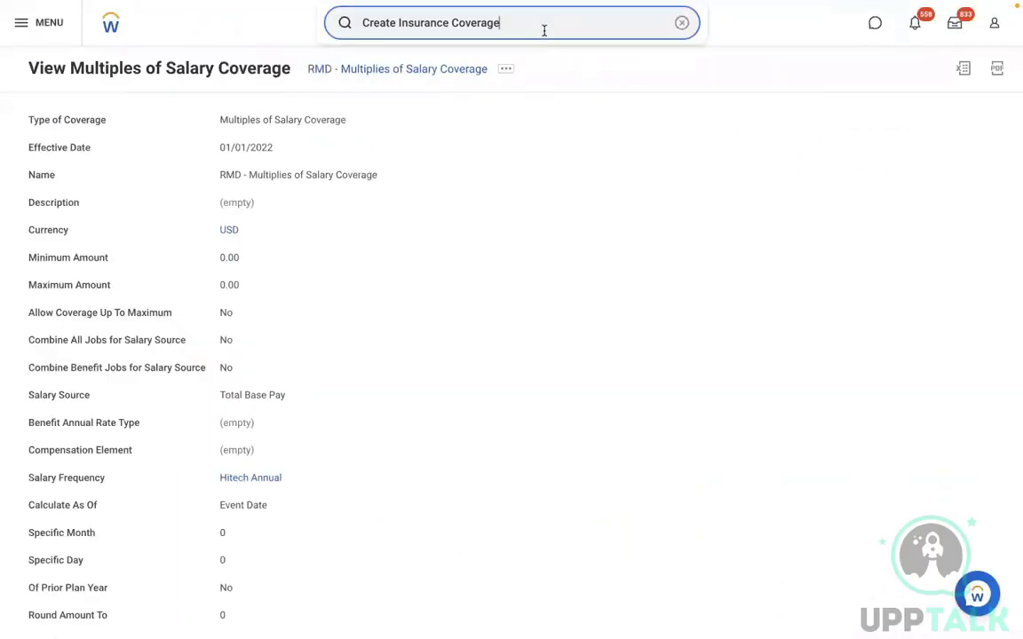
pyautogui.press('Return')
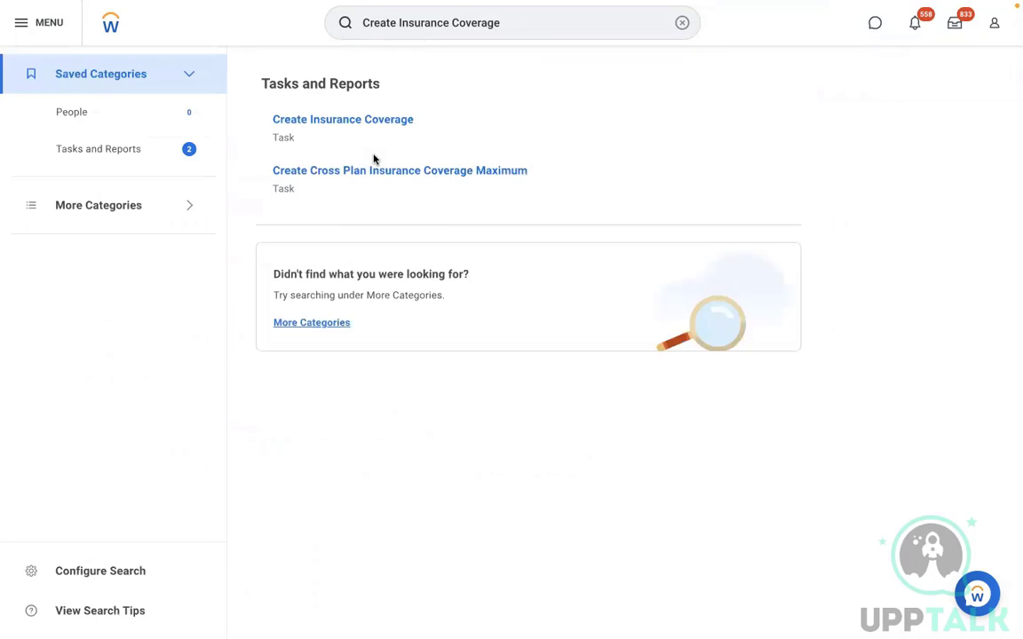
pyautogui.click(338, 121)
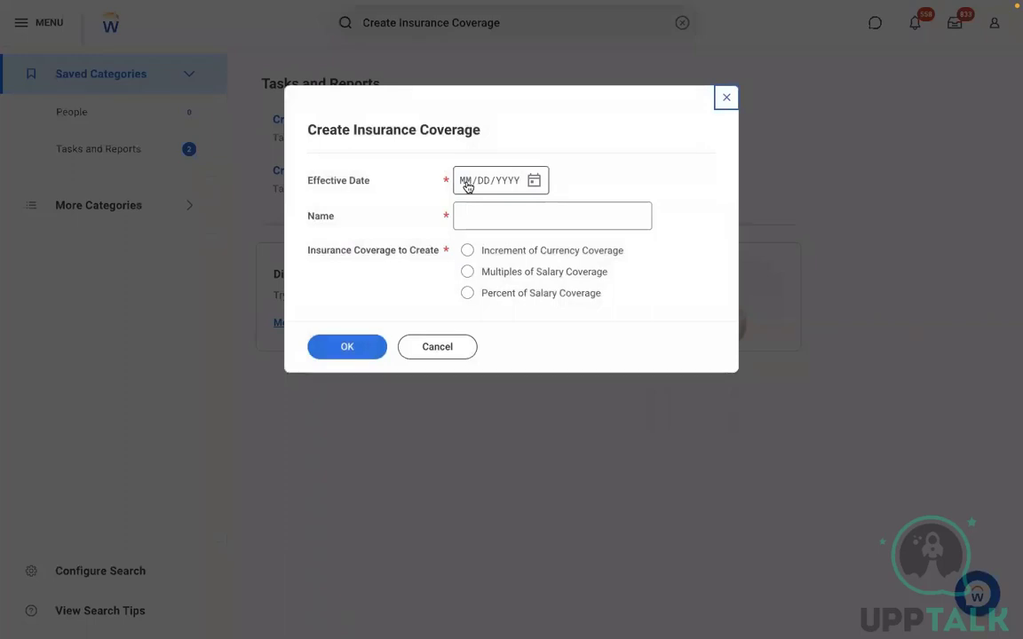
# Start a Percent of Salary Coverage named "RMD - Insurance Coverage" with effective date 01/01/2022.
pyautogui.click(468, 185)
pyautogui.write('01012022')
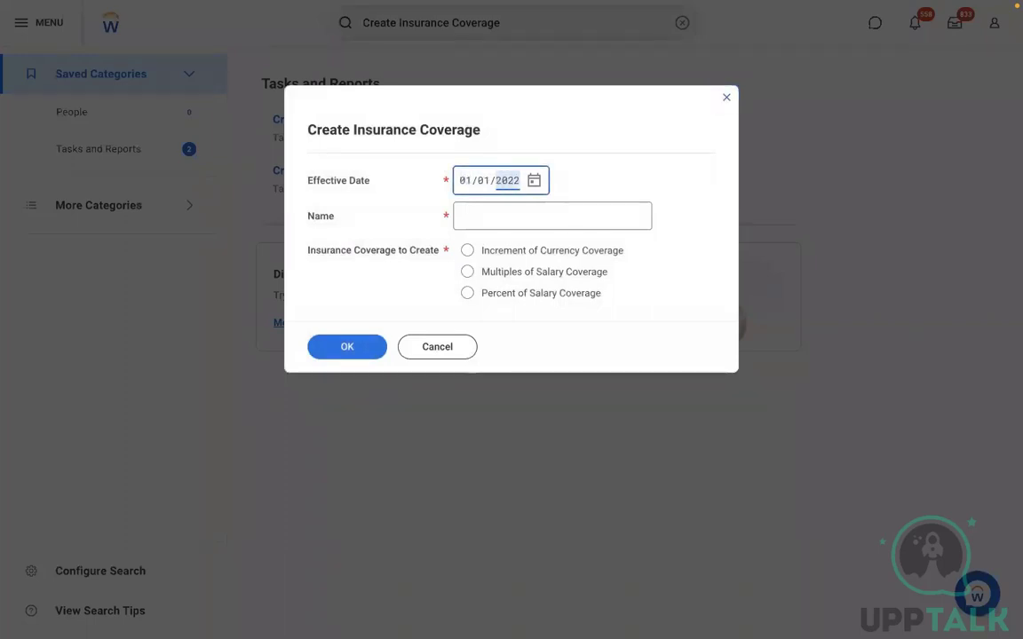
pyautogui.click(509, 212)
pyautogui.write('RM')
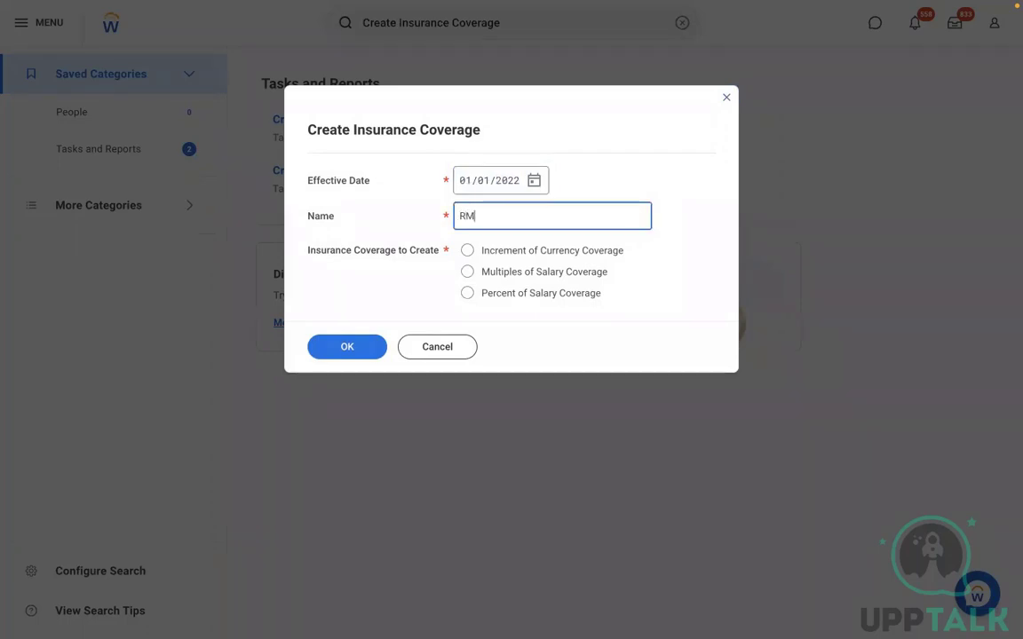
pyautogui.write('D - I')
pyautogui.write('nsurance Coverage')
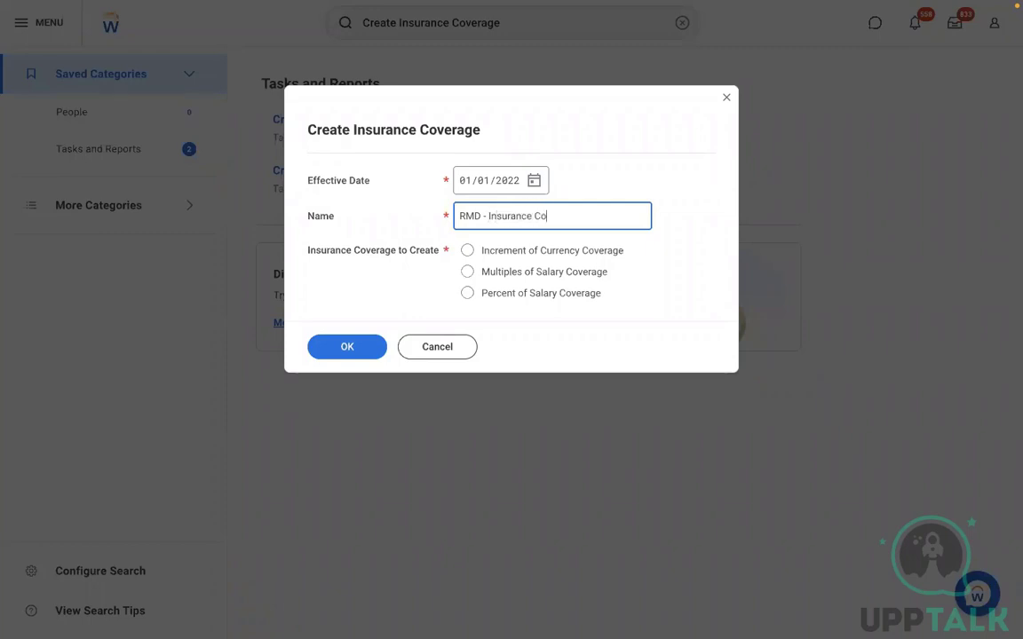
pyautogui.click(556, 303)
pyautogui.click(534, 294)
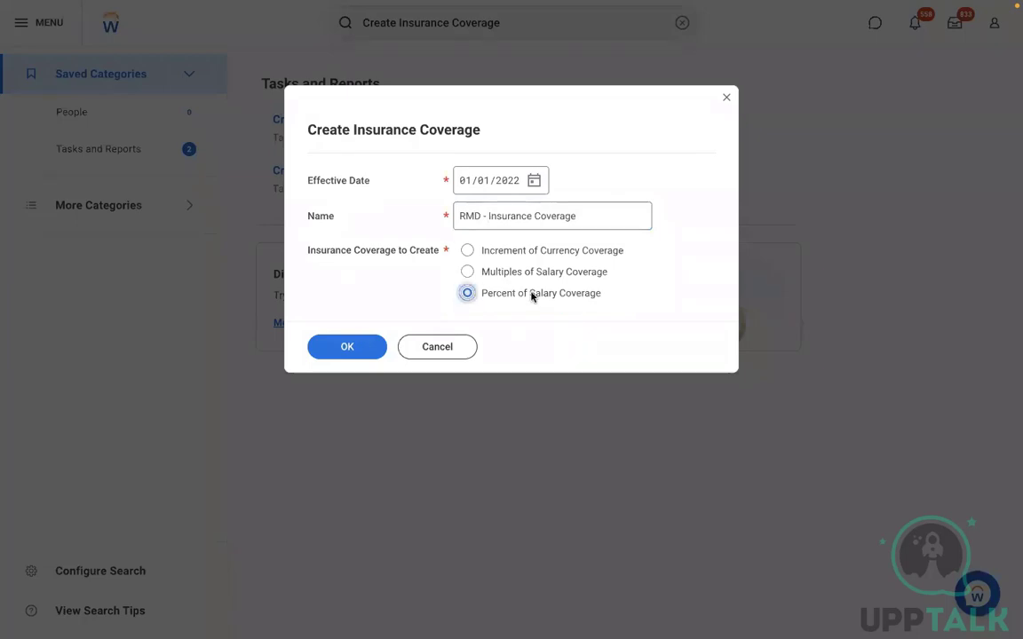
pyautogui.click(349, 347)
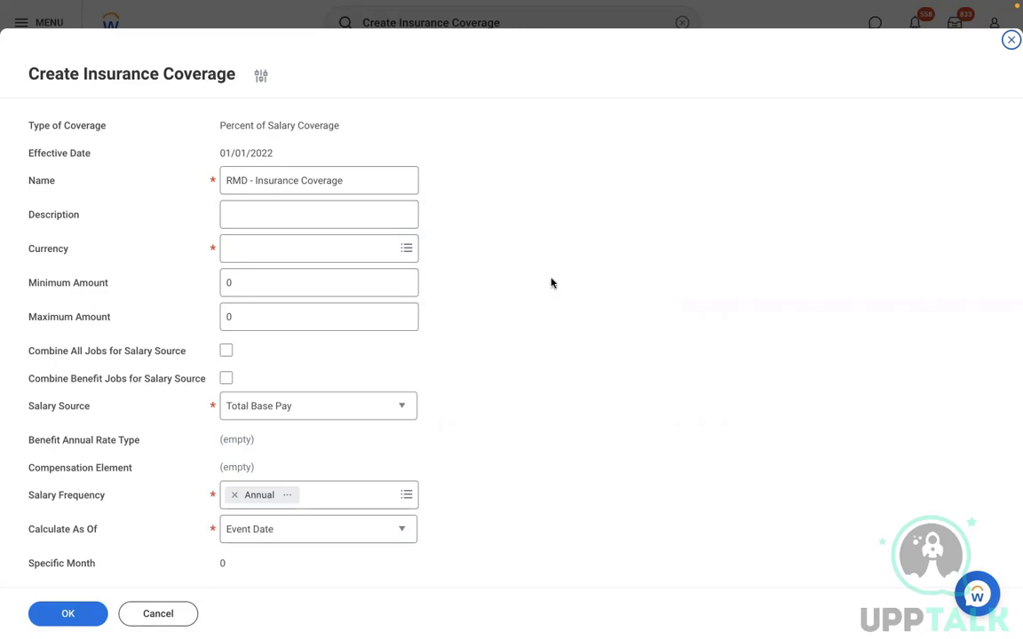
# Set the percent of salary coverage's currency to USD.
pyautogui.click(291, 215)
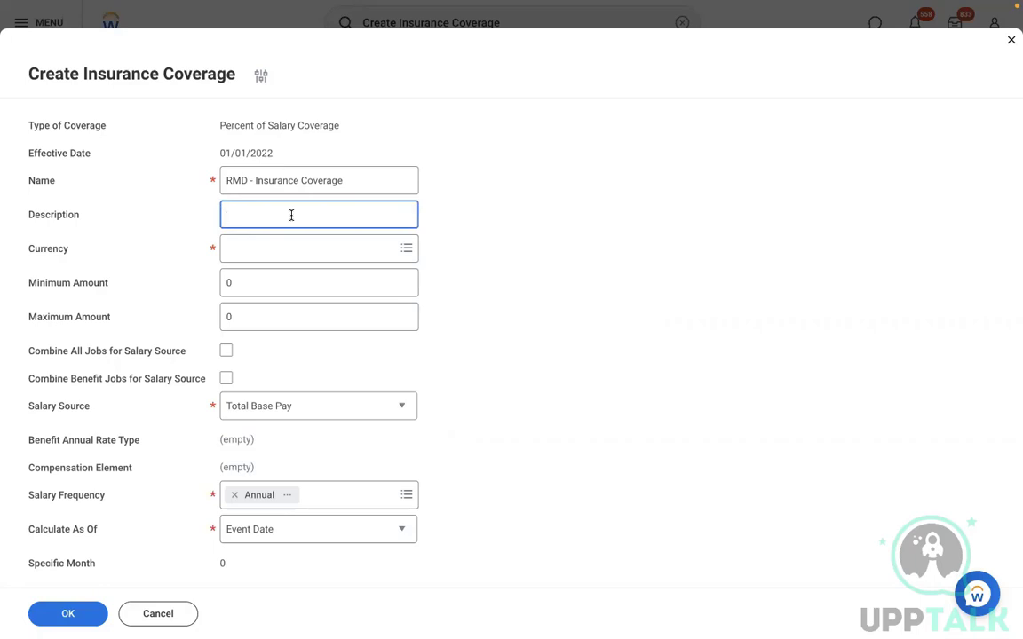
pyautogui.click(267, 249)
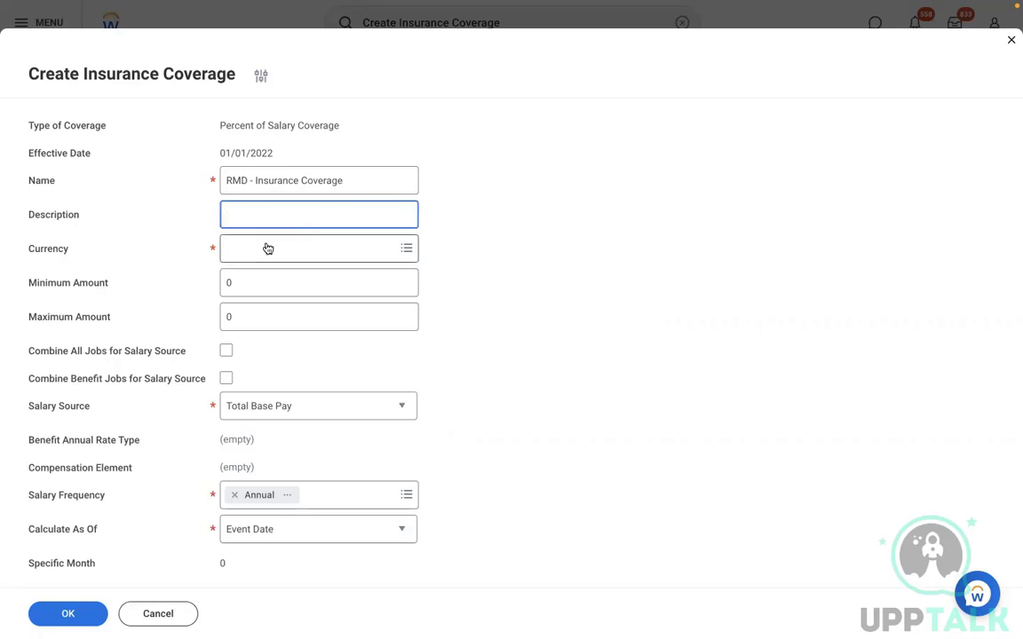
pyautogui.write('USD')
pyautogui.press('Return')
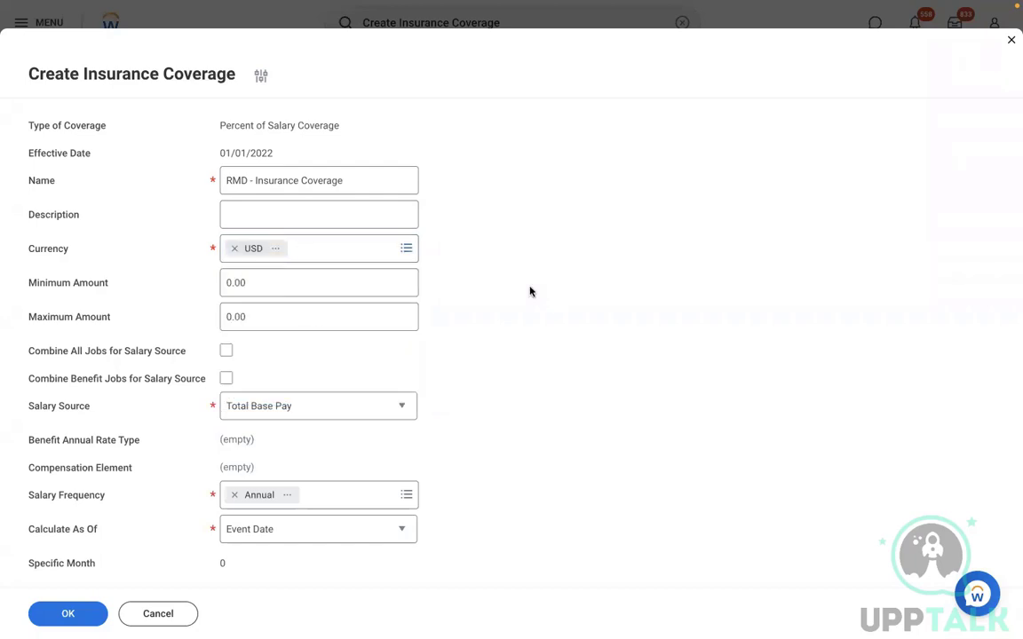
# Start creating new Percent Based Coverage Levels for the percent of salary coverage.
pyautogui.scroll(-5, 530, 292)
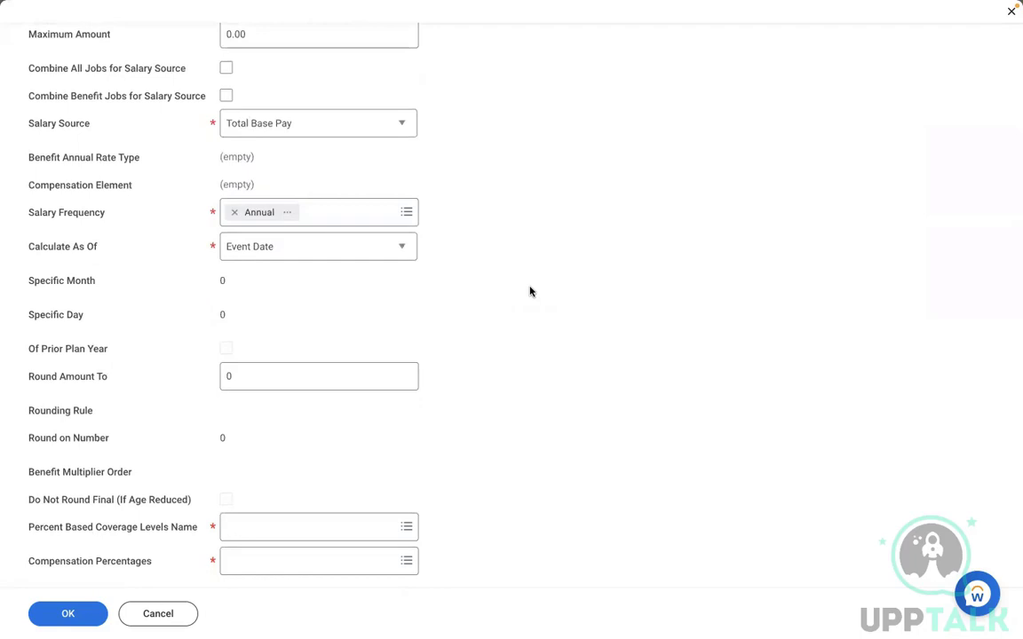
pyautogui.click(276, 523)
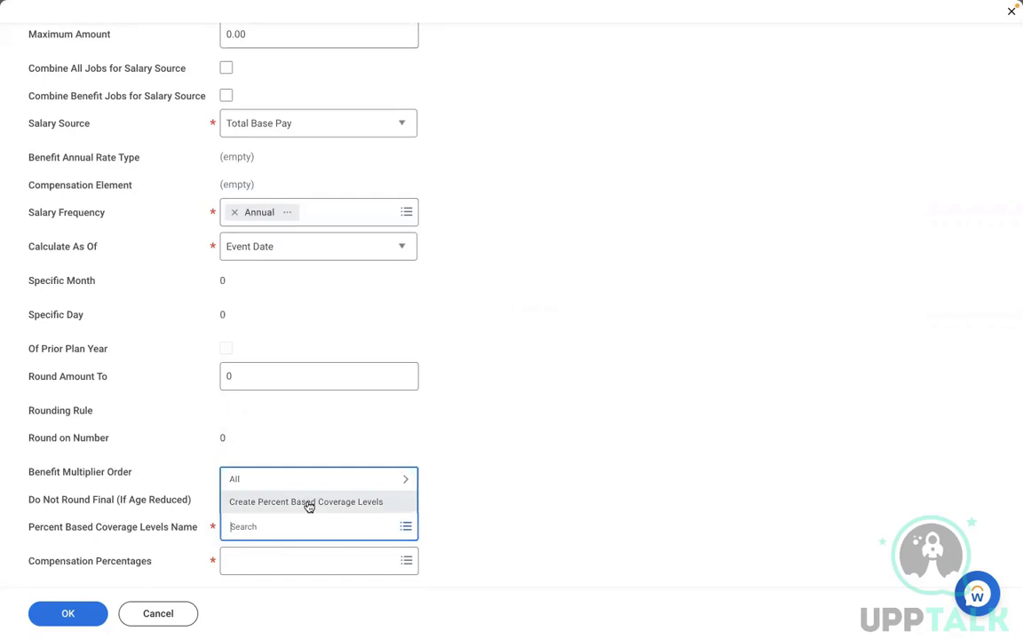
pyautogui.click(313, 556)
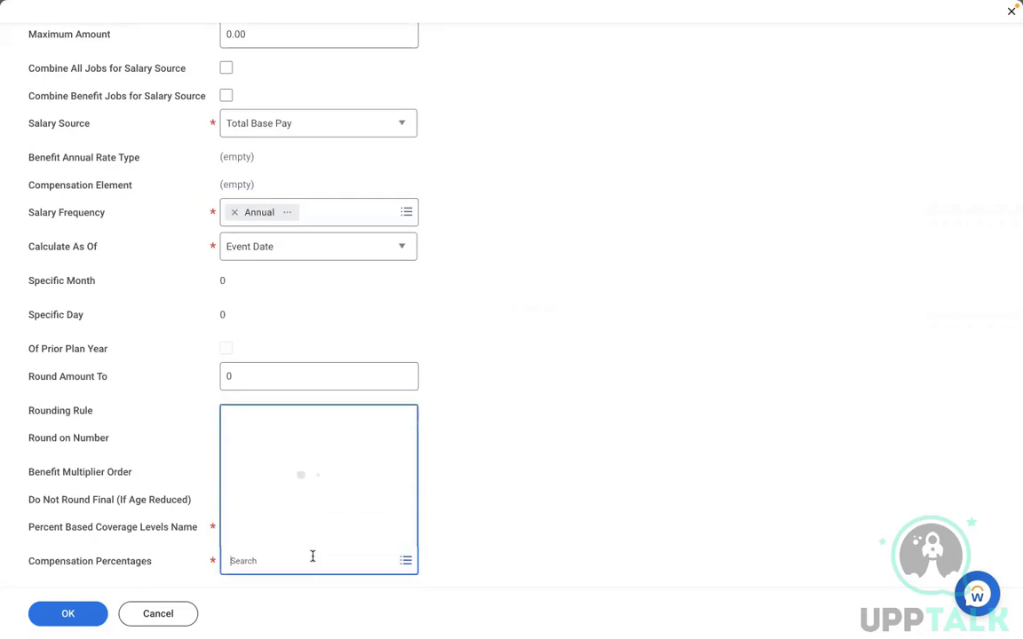
pyautogui.click(304, 531)
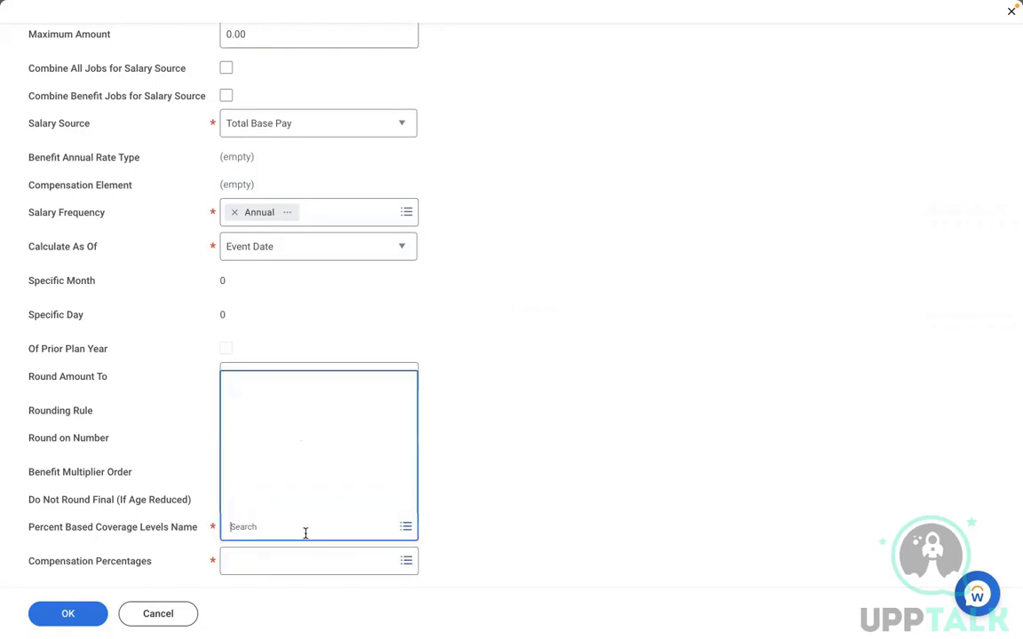
pyautogui.click(278, 506)
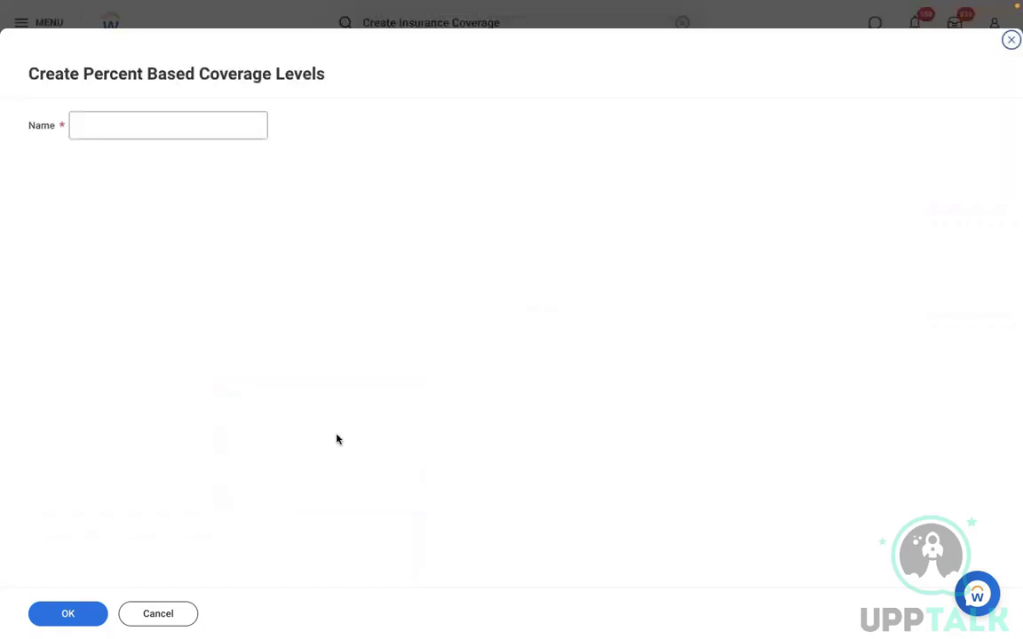
# Name the percent based levels "RMD - Percentage Coverage Levels" and add a compensation percentage row.
pyautogui.click(119, 124)
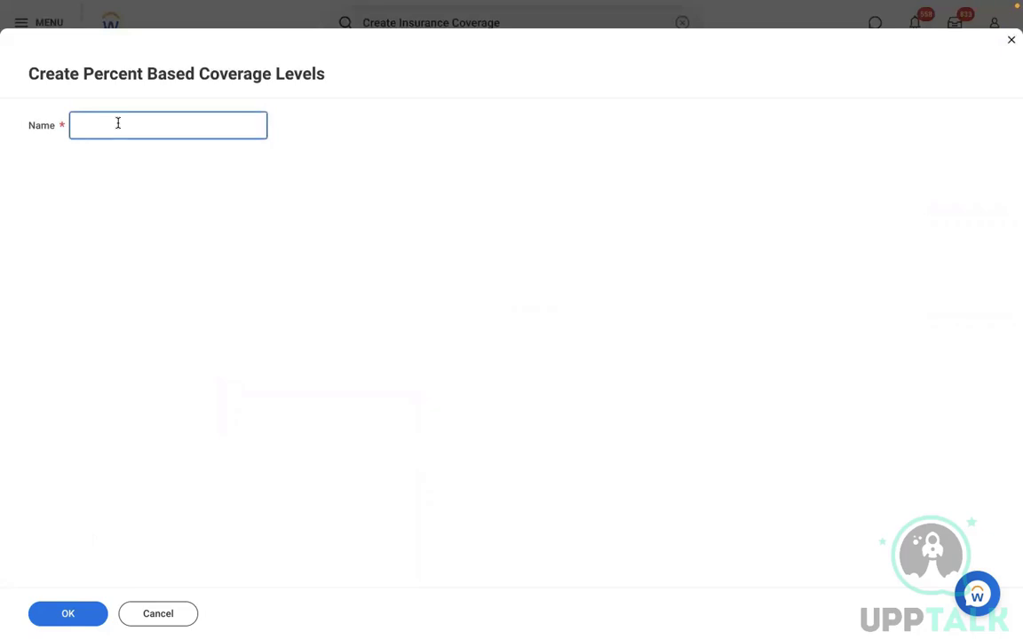
pyautogui.write('RMD - Percentage Coverage lEVEL')
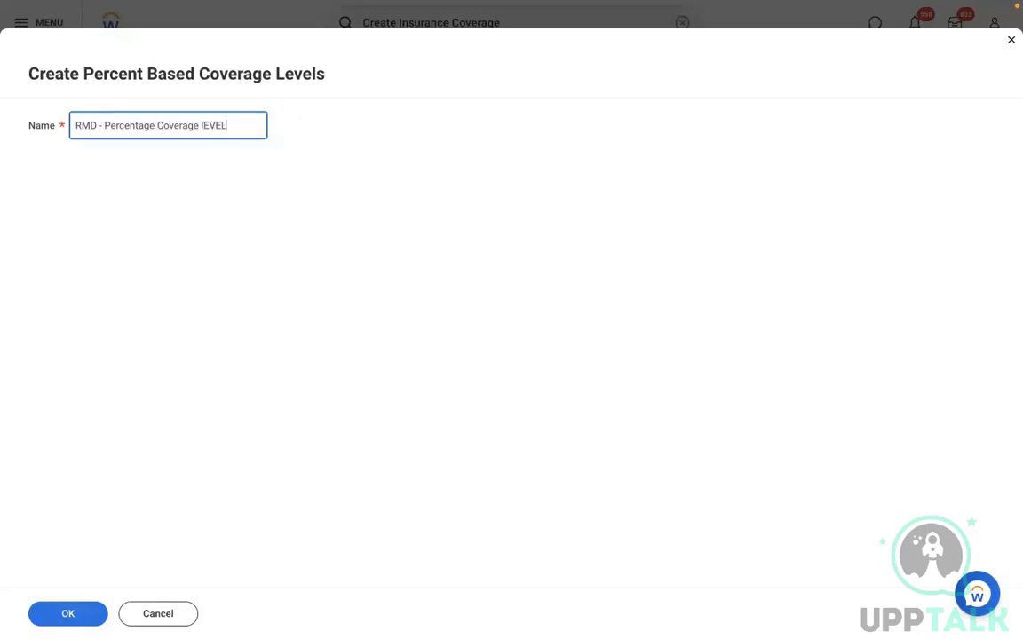
pyautogui.press('BackSpace')
pyautogui.press('BackSpace')
pyautogui.press('BackSpace')
pyautogui.press('BackSpace')
pyautogui.press('BackSpace')
pyautogui.write('Levels')
pyautogui.click(67, 614)
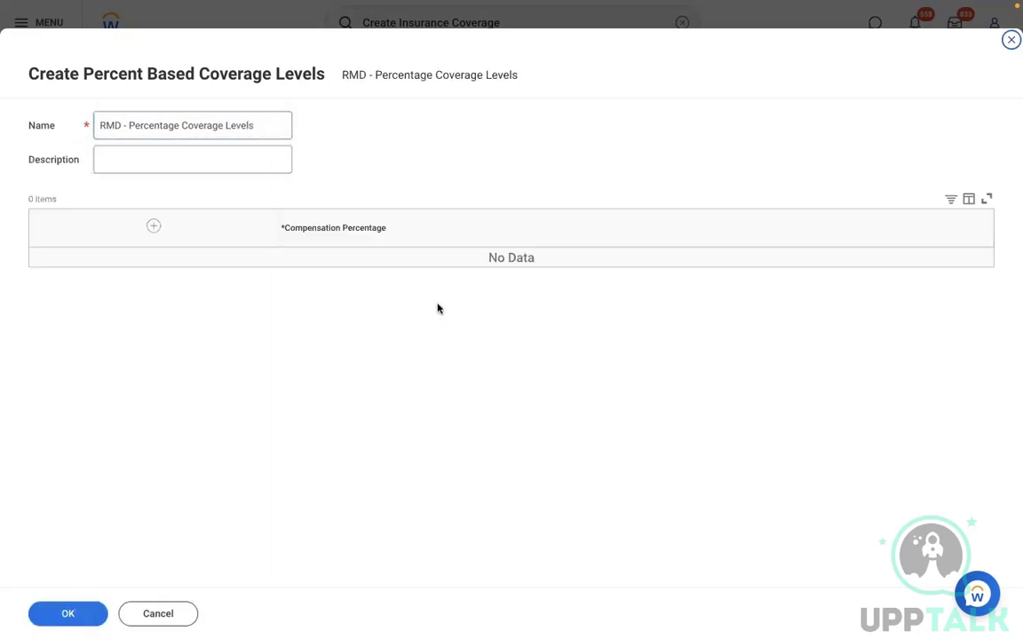
pyautogui.click(153, 228)
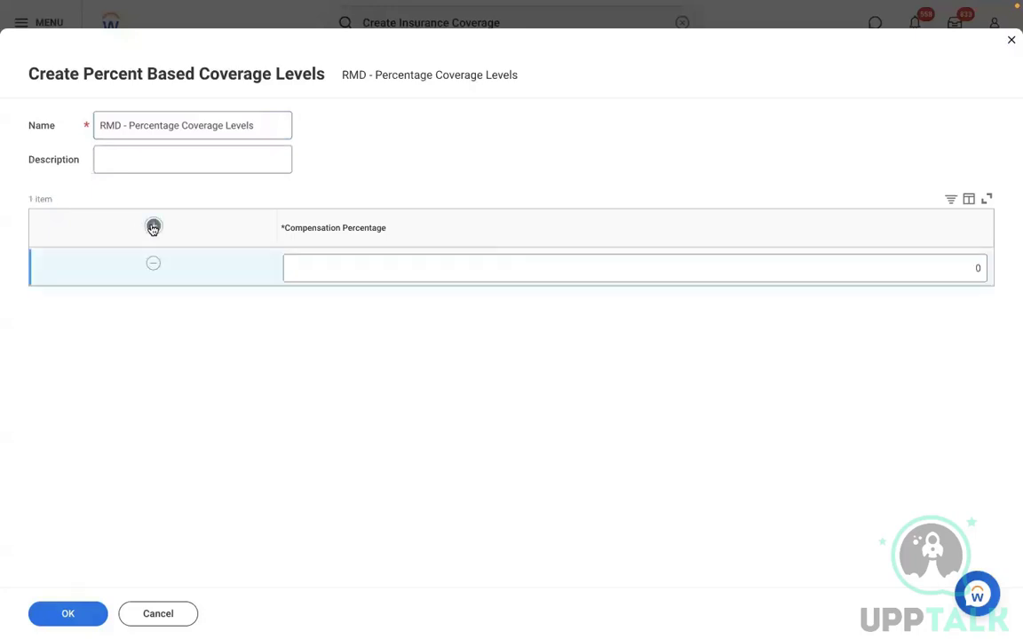
# Add four more compensation percentage rows to the percent based coverage levels.
pyautogui.click(153, 227)
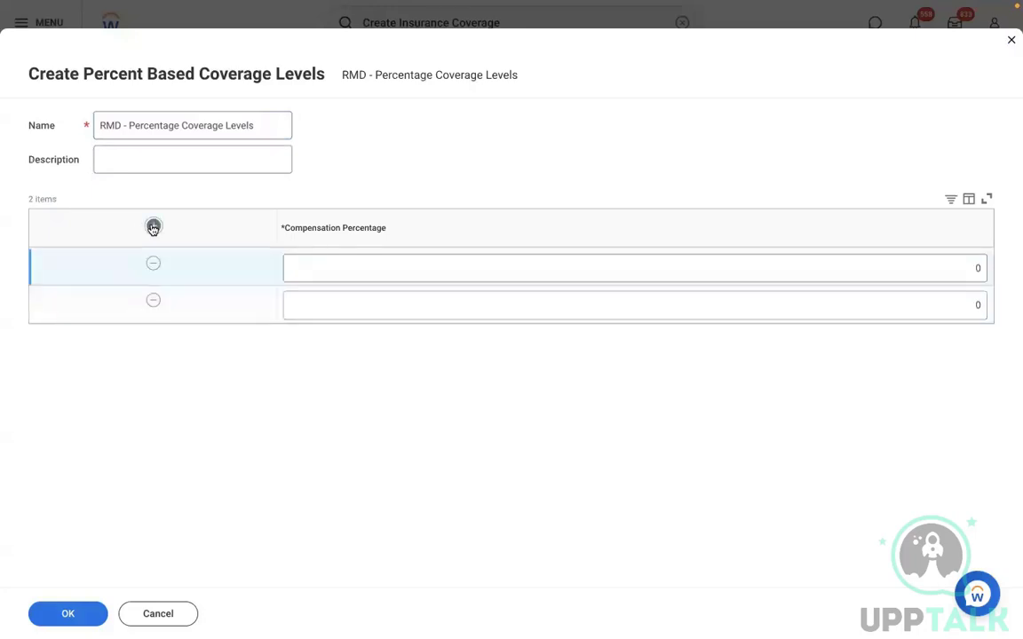
pyautogui.click(153, 227)
pyautogui.click(153, 227)
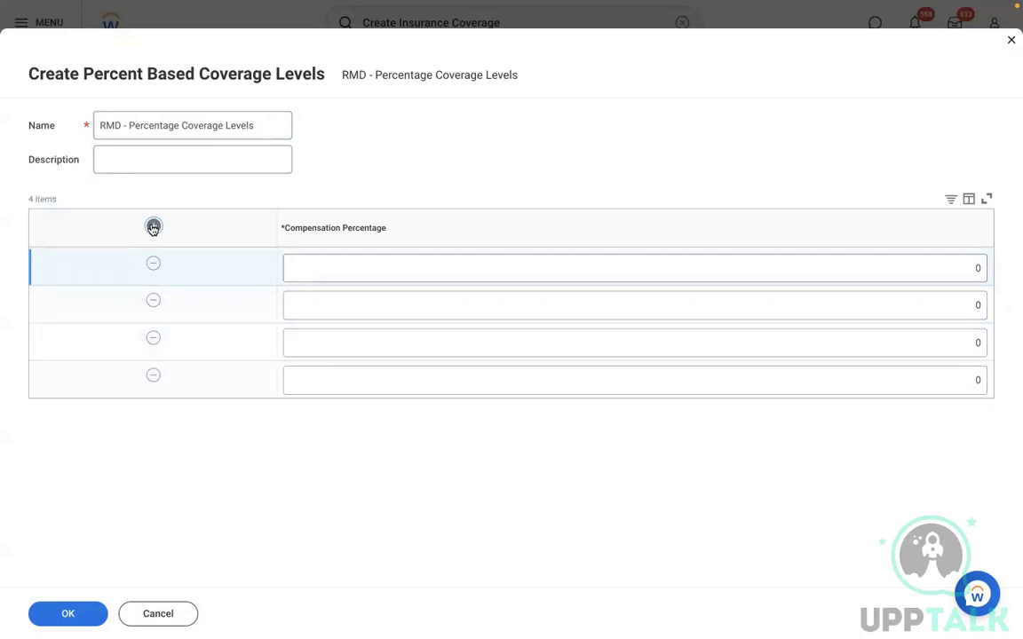
pyautogui.click(152, 228)
# Set the five compensation percentages to 10, 20, 30, 40 and 50 and save the coverage levels.
pyautogui.click(945, 275)
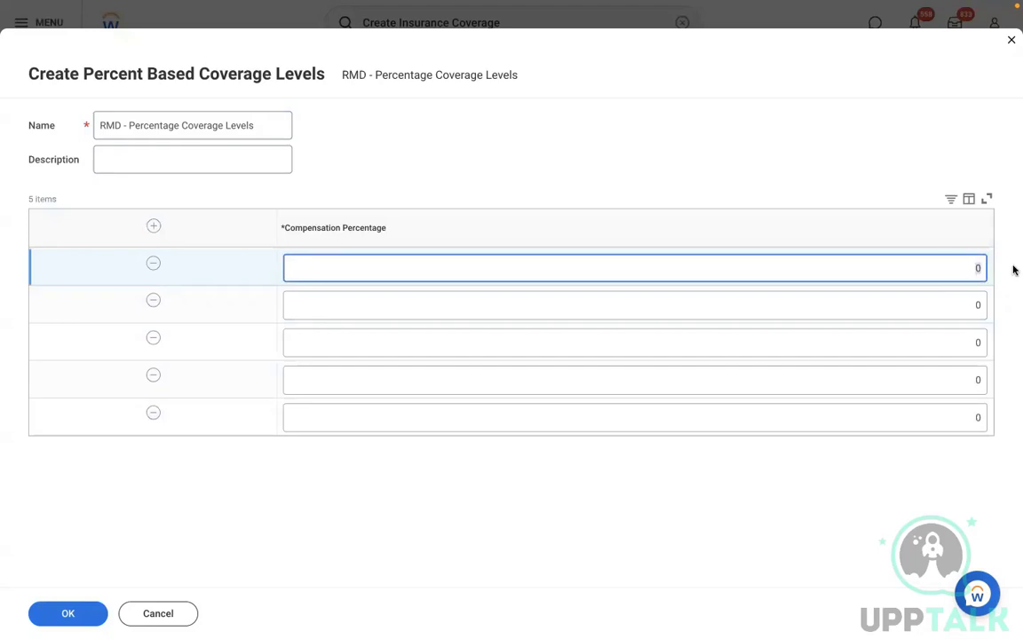
pyautogui.write('10')
pyautogui.click(973, 308)
pyautogui.write('20')
pyautogui.click(961, 342)
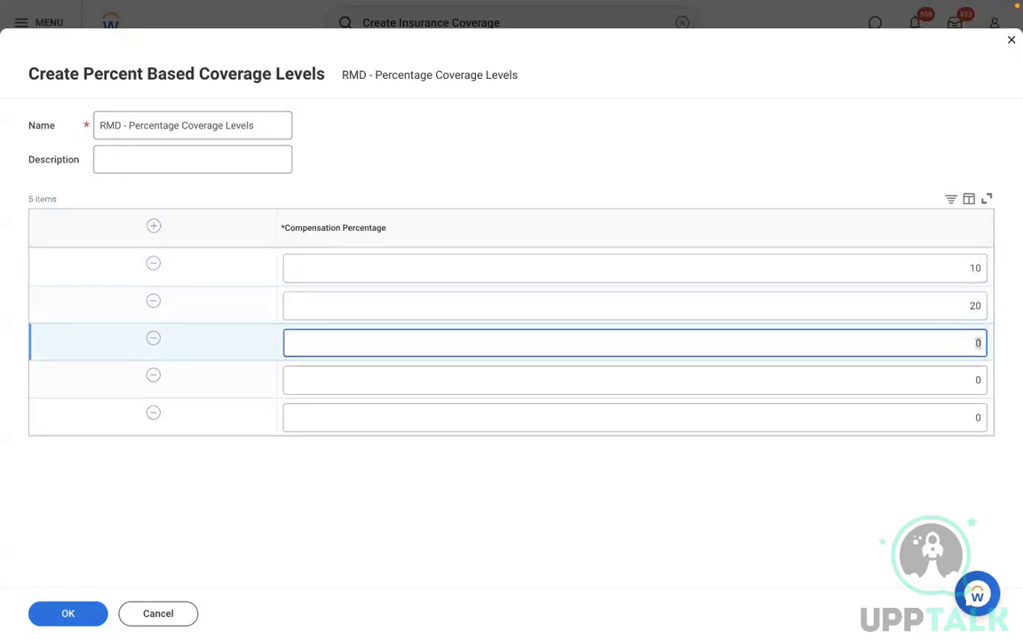
pyautogui.write('30')
pyautogui.click(974, 380)
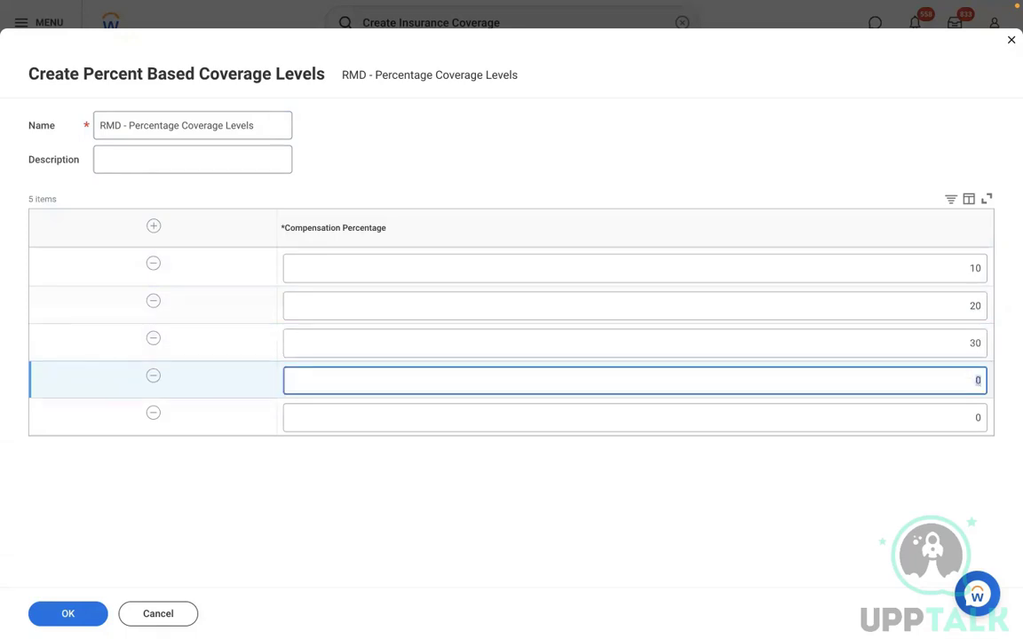
pyautogui.write('40')
pyautogui.click(978, 419)
pyautogui.write('5')
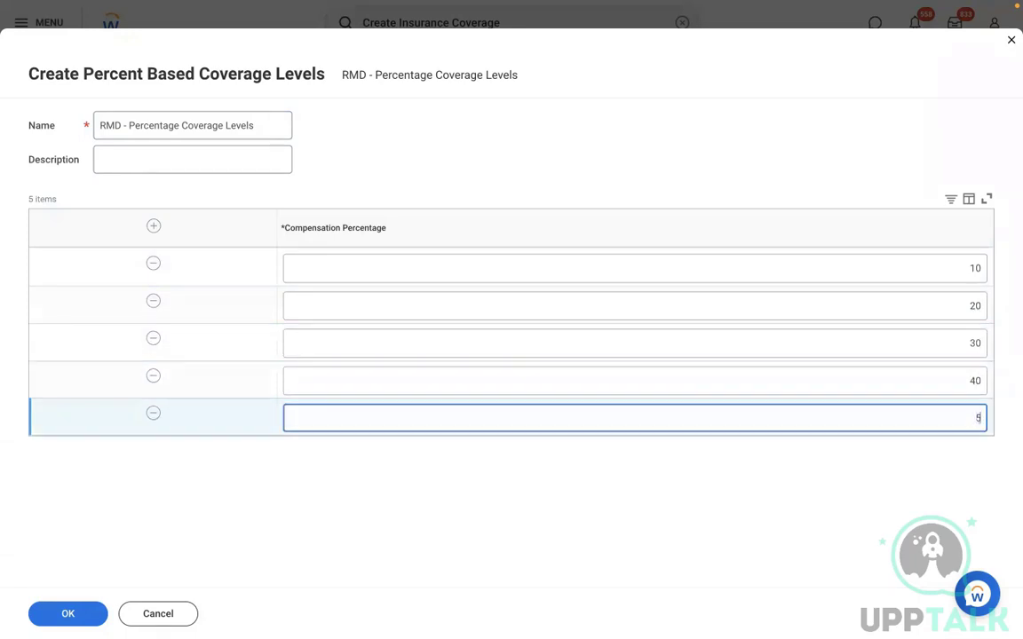
pyautogui.write('0')
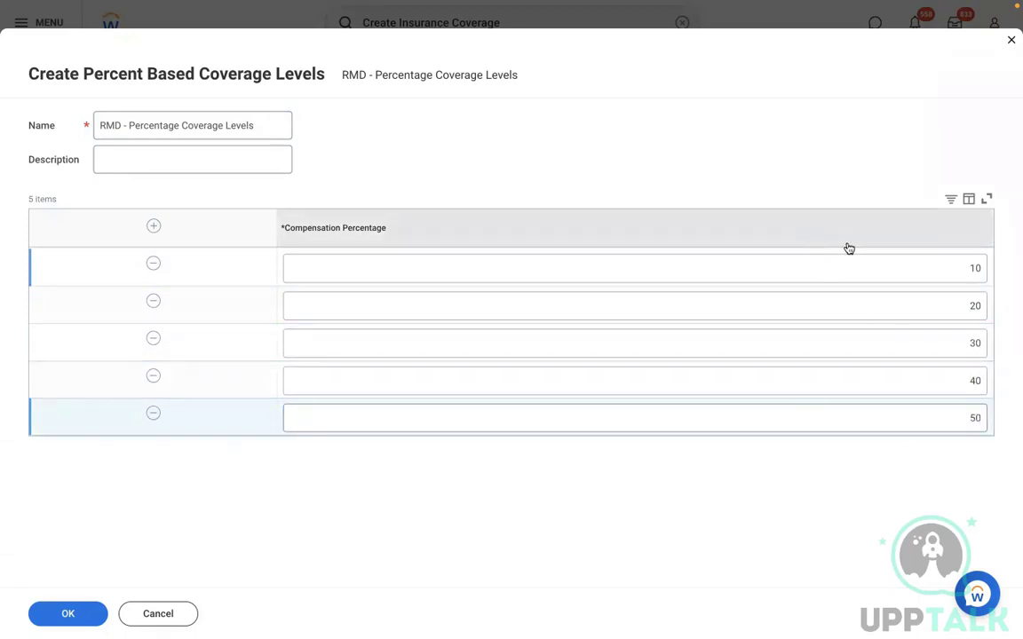
pyautogui.click(74, 615)
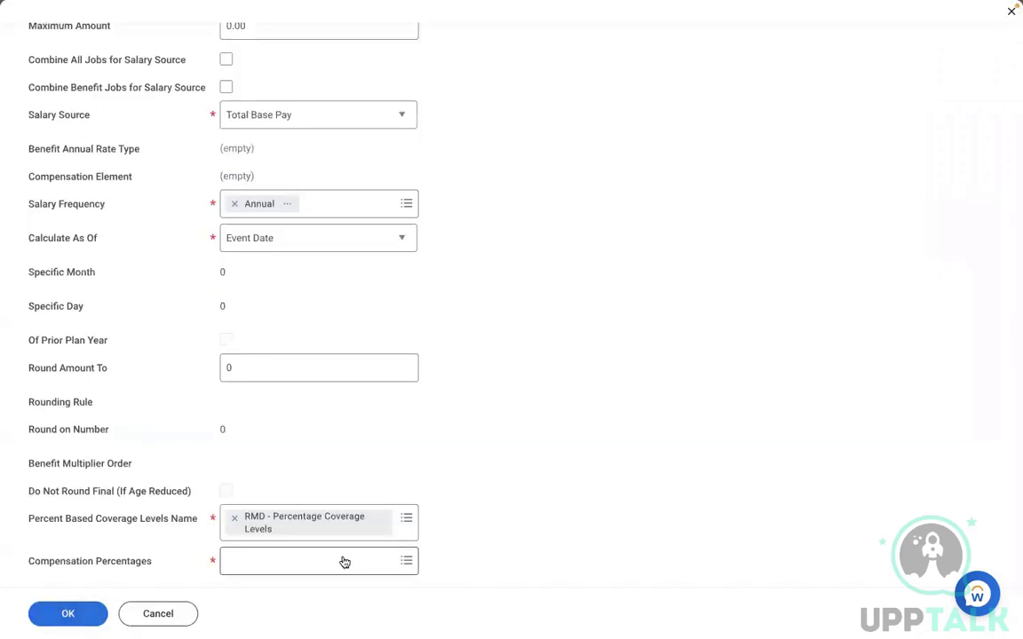
# Select all compensation percentages from 10% to 50% of Salary for the coverage.
pyautogui.click(344, 561)
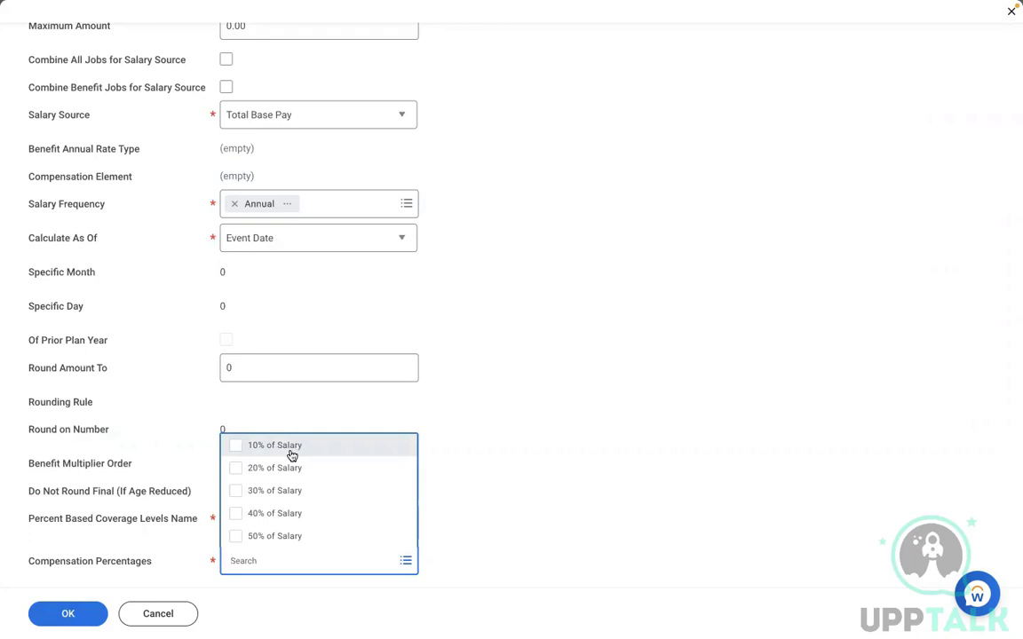
pyautogui.click(292, 455)
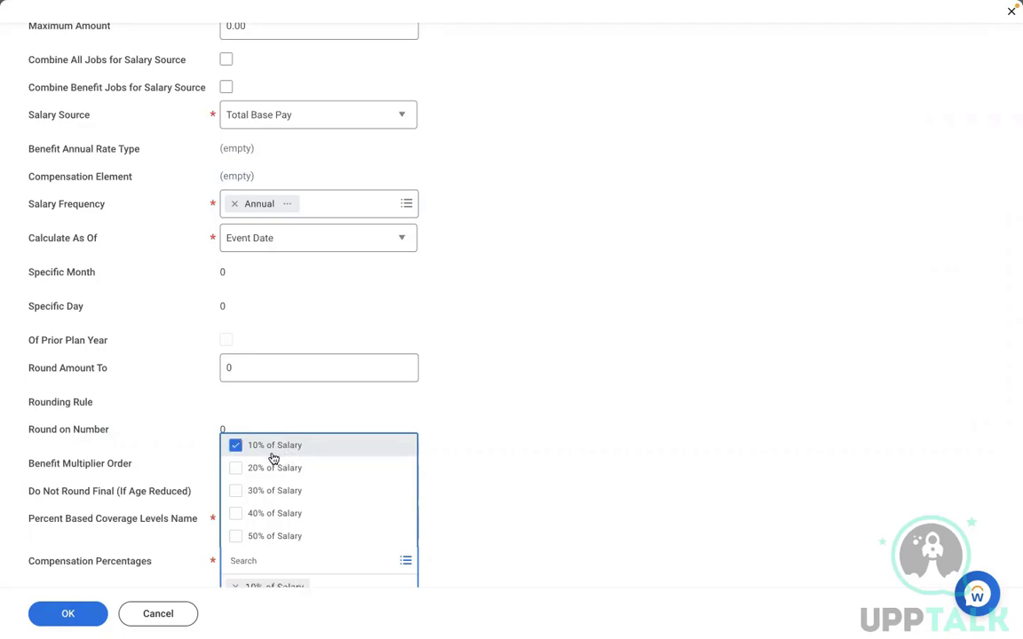
pyautogui.press('super+a')
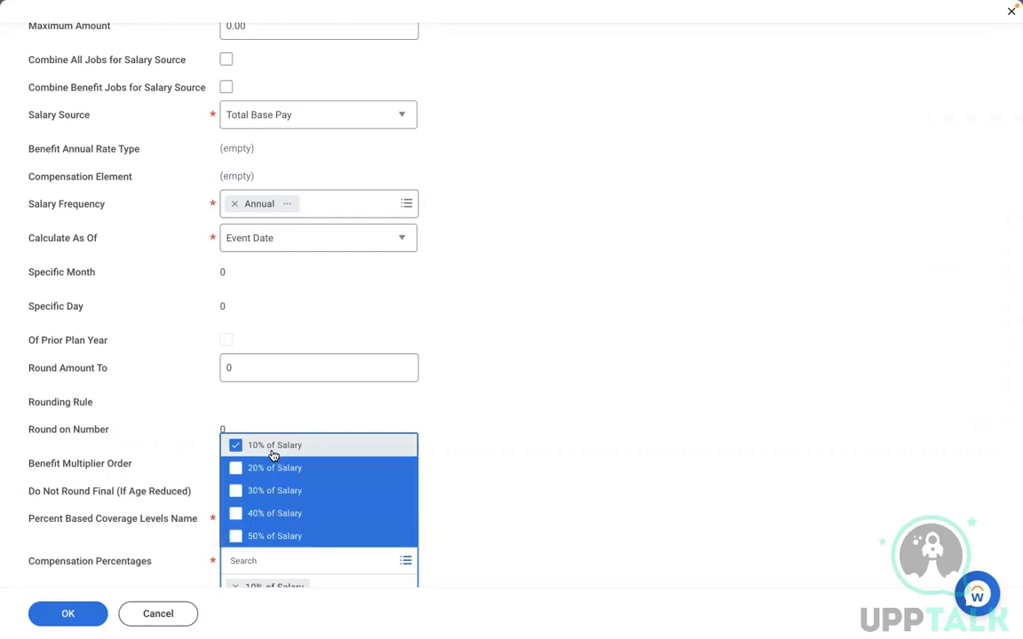
pyautogui.click(274, 456)
pyautogui.click(274, 456)
pyautogui.click(537, 428)
pyautogui.scroll(-2, 538, 428)
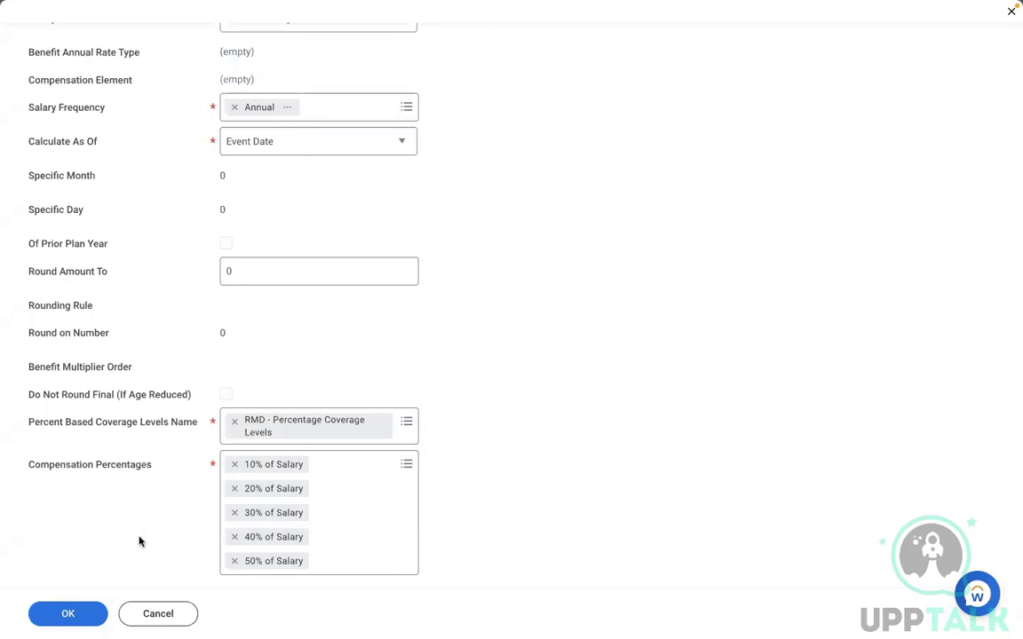
pyautogui.press('XF86AudioRaiseVolume')
pyautogui.press('XF86AudioRaiseVolume')
pyautogui.press('XF86AudioRaiseVolume')
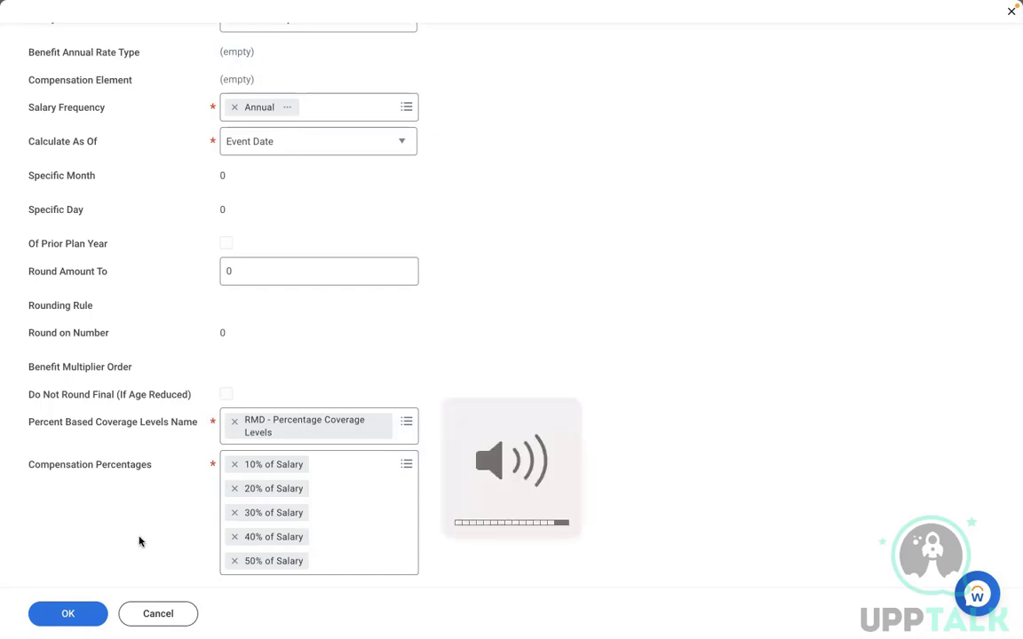
# Rename the percent of salary coverage "RMD - Insurance Coverage - Percentage based LTD".
pyautogui.scroll(8, 139, 542)
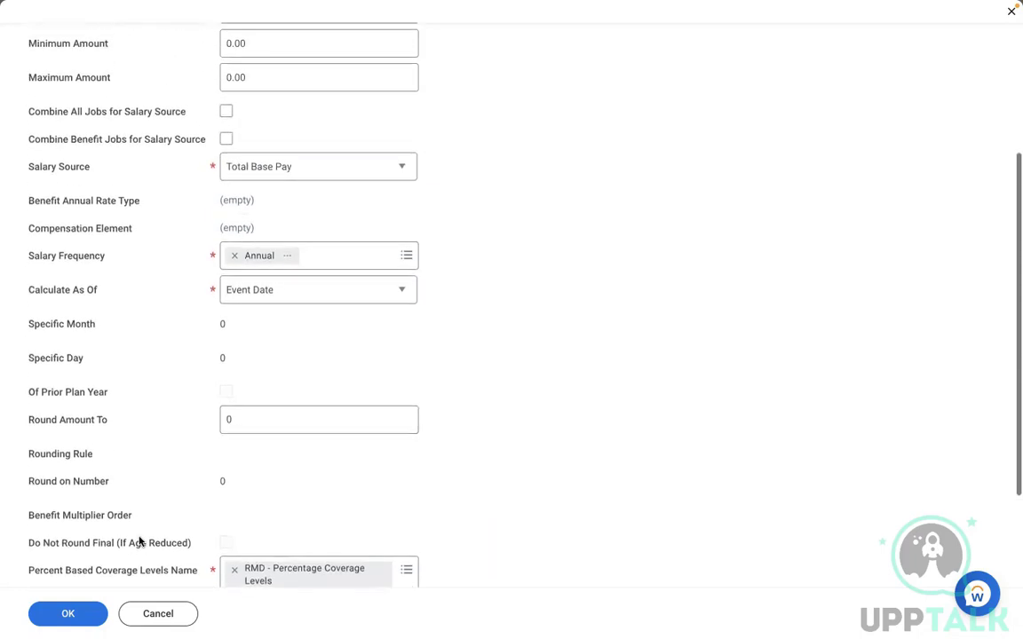
pyautogui.scroll(1, 139, 542)
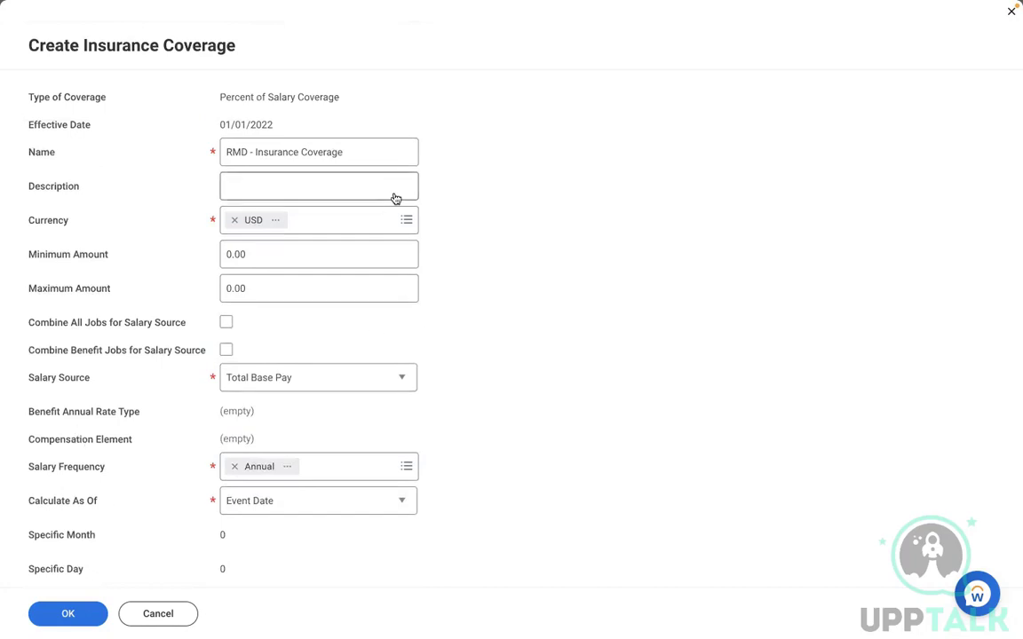
pyautogui.moveTo(254, 154); pyautogui.dragTo(217, 153)
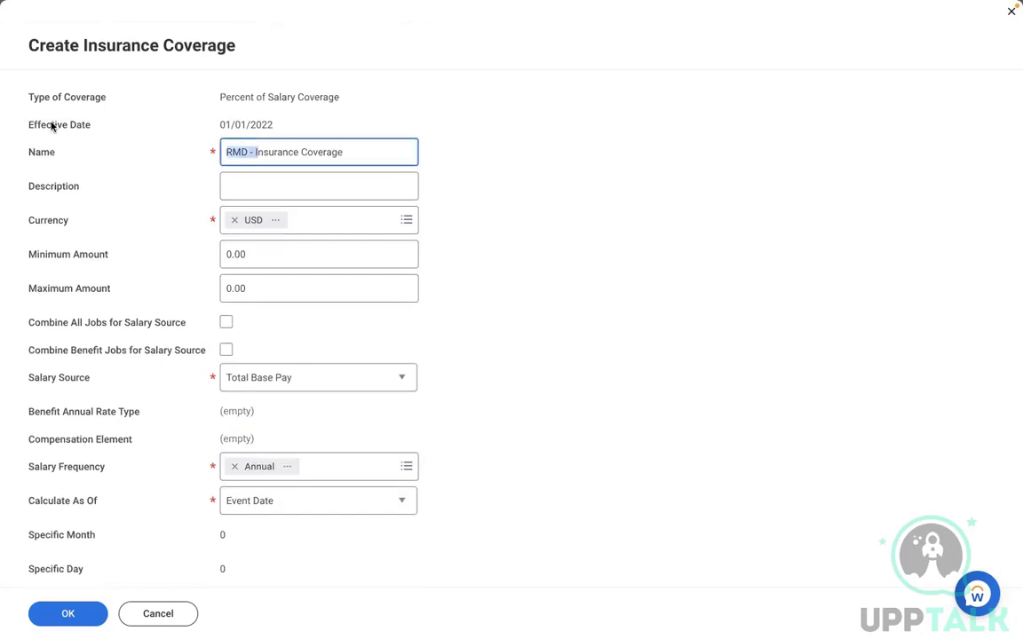
pyautogui.press('BackSpace')
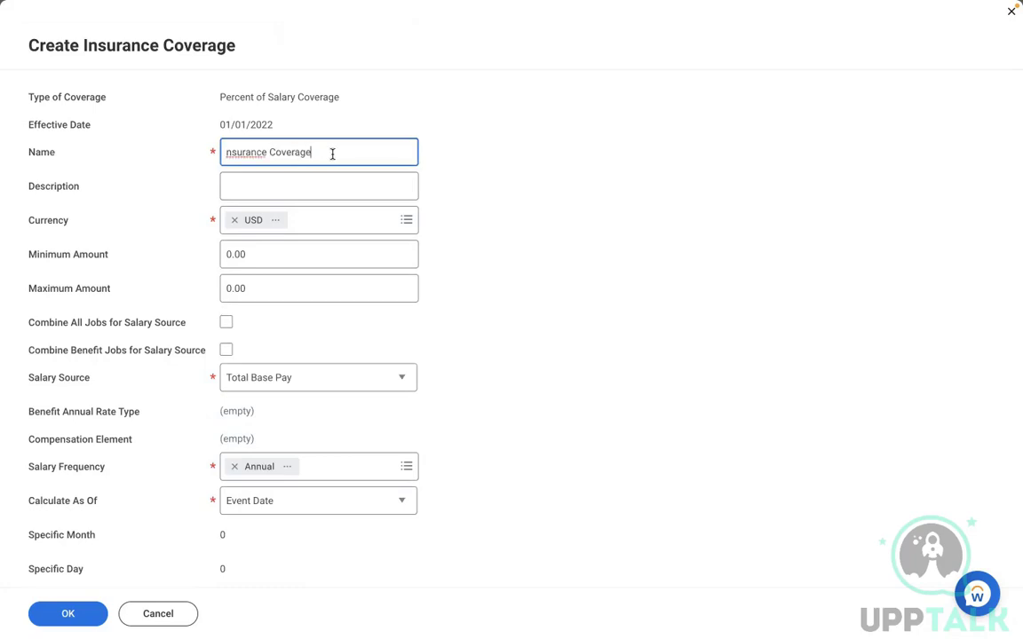
pyautogui.press('BackSpace')
pyautogui.press('BackSpace')
pyautogui.press('BackSpace')
pyautogui.press('BackSpace')
pyautogui.press('BackSpace')
pyautogui.press('BackSpace')
pyautogui.press('BackSpace')
pyautogui.press('BackSpace')
pyautogui.press('BackSpace')
pyautogui.press('BackSpace')
pyautogui.press('BackSpace')
pyautogui.press('BackSpace')
pyautogui.press('BackSpace')
pyautogui.press('BackSpace')
pyautogui.press('BackSpace')
pyautogui.press('BackSpace')
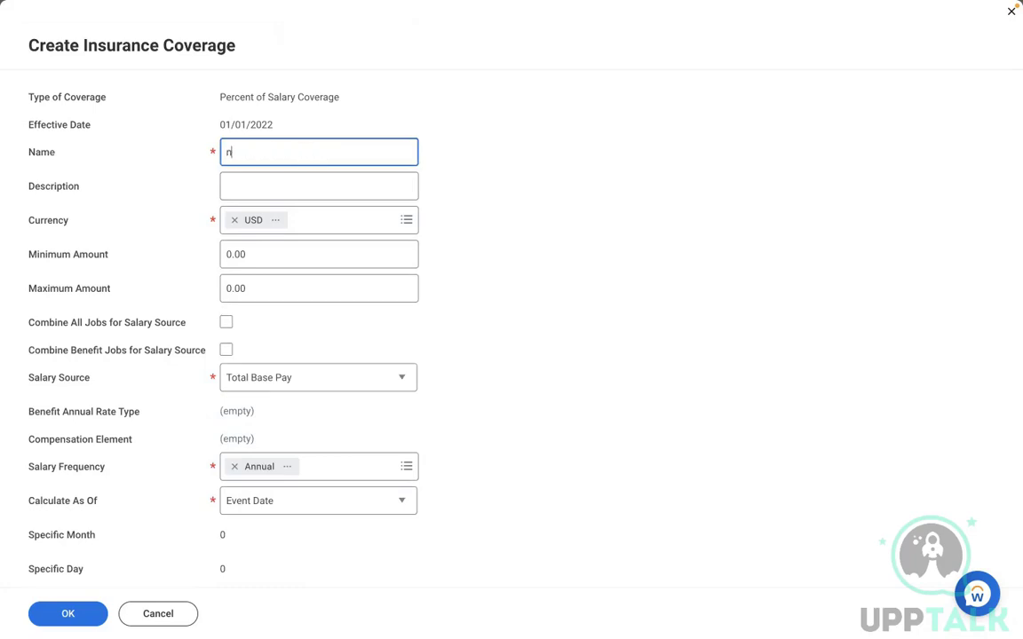
pyautogui.press('BackSpace')
pyautogui.write('Insurance Coverage -')
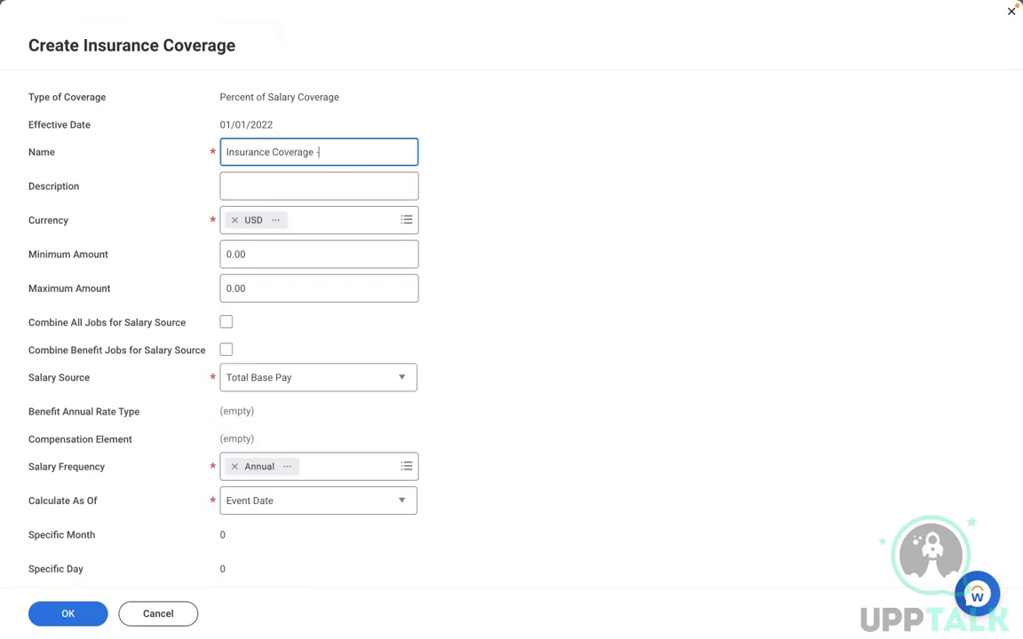
pyautogui.write(' Percentage based LTD')
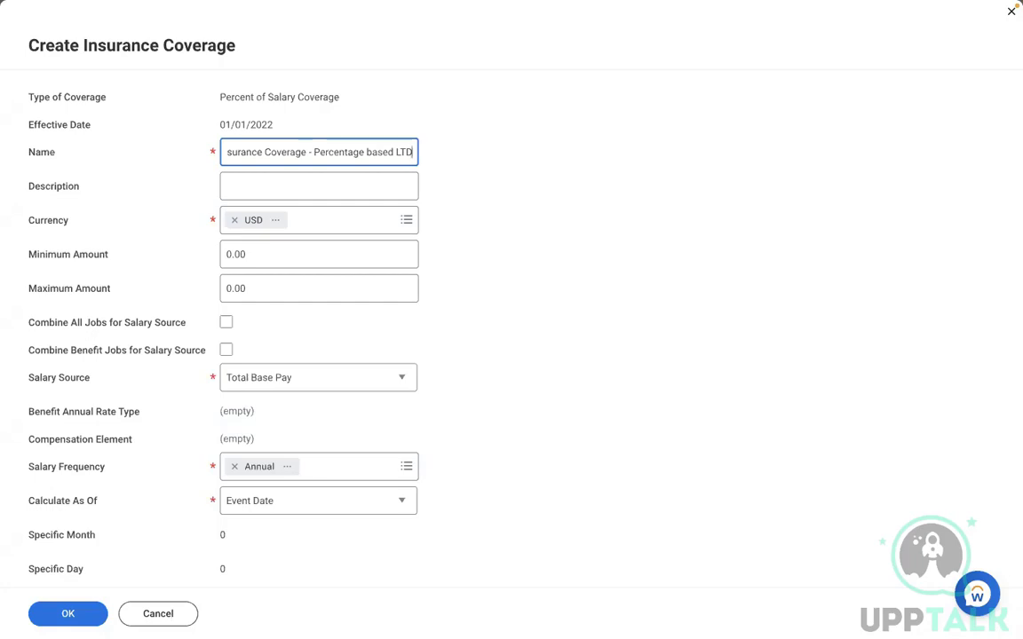
pyautogui.press('Left')
pyautogui.press('Left')
pyautogui.press('Left')
pyautogui.press('Left')
pyautogui.press('Left')
pyautogui.press('Left')
pyautogui.press('Left')
pyautogui.press('Left')
pyautogui.press('Left')
pyautogui.press('Left')
pyautogui.press('Left')
pyautogui.press('Left')
pyautogui.press('Left')
pyautogui.press('Left')
pyautogui.press('Left')
pyautogui.press('Left')
pyautogui.press('Left')
pyautogui.press('Left')
pyautogui.press('Left')
pyautogui.press('Left')
pyautogui.press('Left')
pyautogui.press('Left')
pyautogui.press('Left')
pyautogui.press('Left')
pyautogui.press('Left')
pyautogui.press('Left')
pyautogui.press('Left')
pyautogui.press('Left')
pyautogui.press('Left')
pyautogui.press('Left')
pyautogui.press('Left')
pyautogui.press('Left')
pyautogui.press('Left')
pyautogui.press('Left')
pyautogui.press('Left')
pyautogui.press('Left')
pyautogui.press('Left')
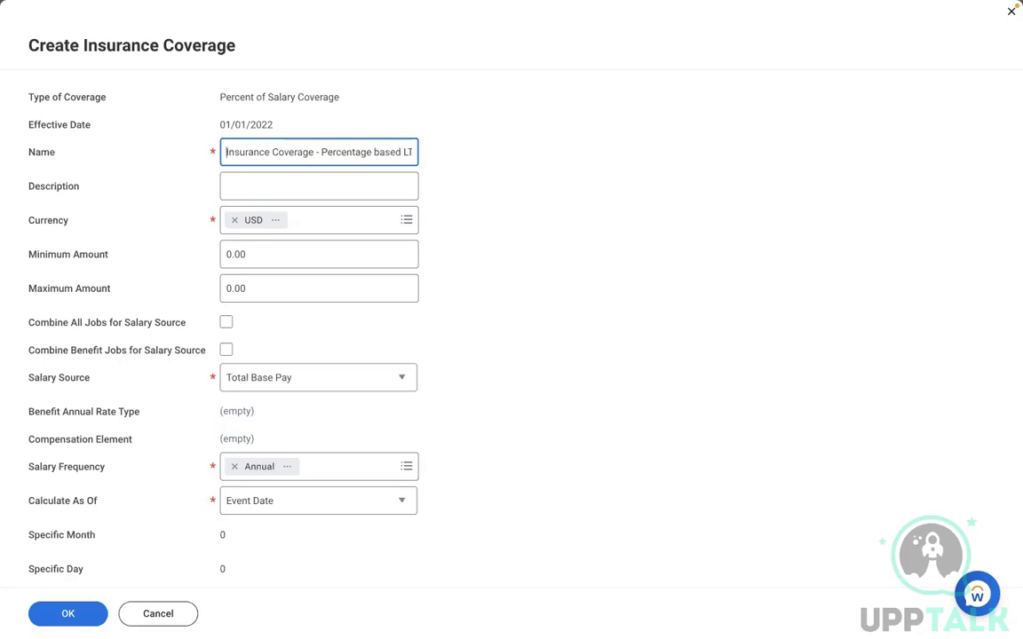
pyautogui.write('RMD -')
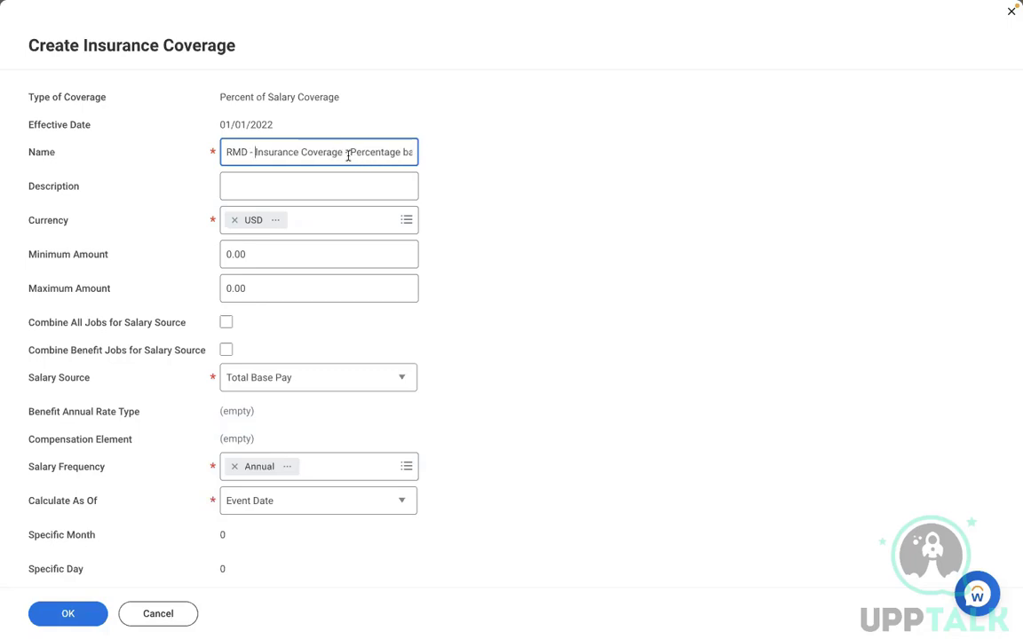
# Change the coverage name to "RMD - Insurance Coverage % Based" and submit the percent of salary coverage.
pyautogui.moveTo(345, 152); pyautogui.dragTo(896, 203)
pyautogui.press('BackSpace')
pyautogui.write('% Based')
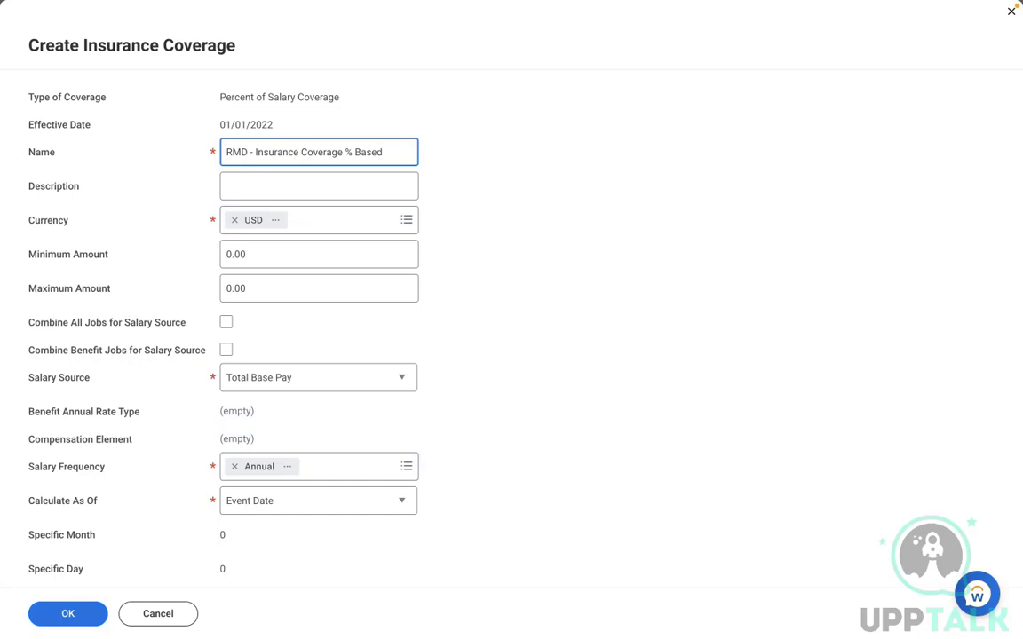
pyautogui.click(774, 315)
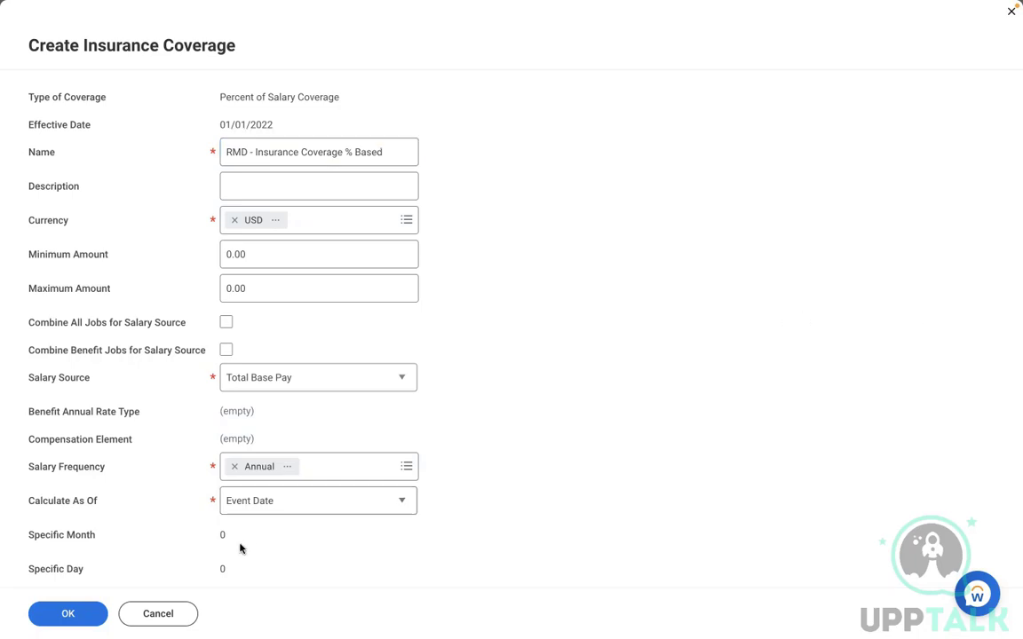
pyautogui.scroll(-5, 660, 478)
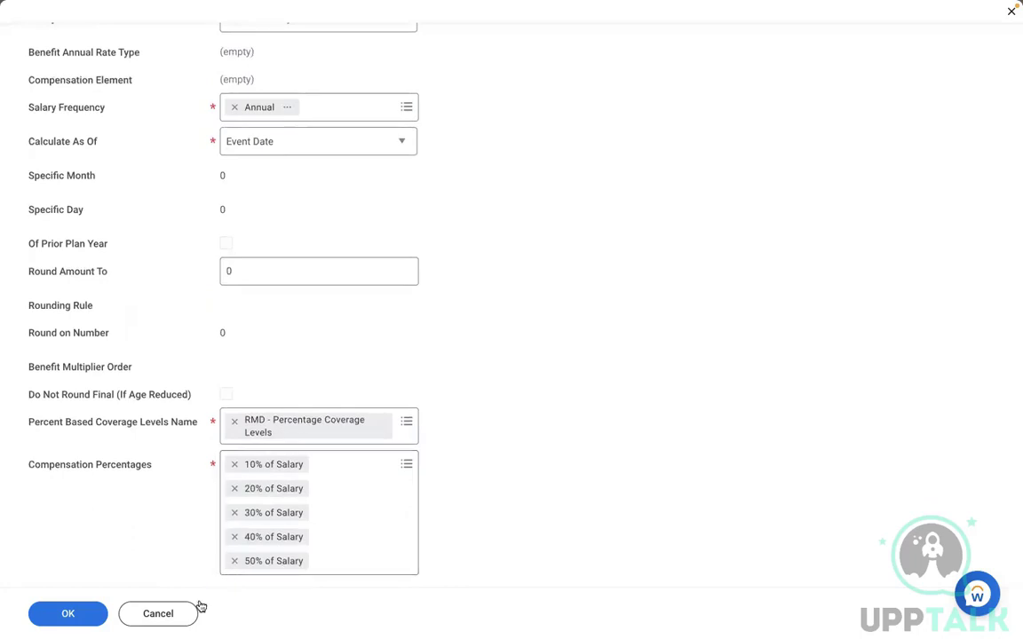
pyautogui.click(73, 616)
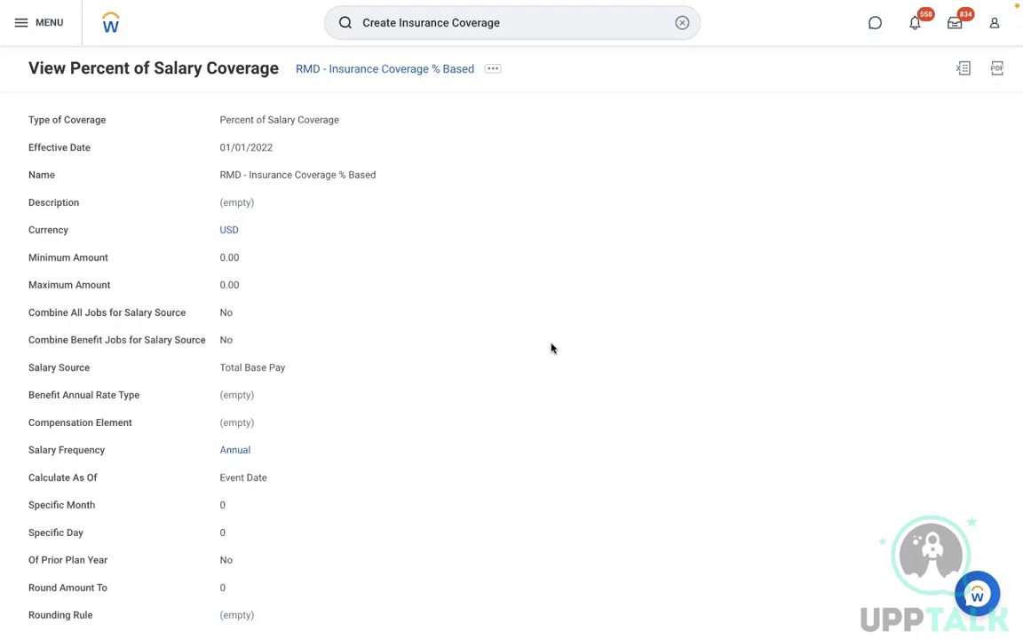
# Start the Create Insurance Rate task with effective date 01/01/2022.
pyautogui.click(679, 29)
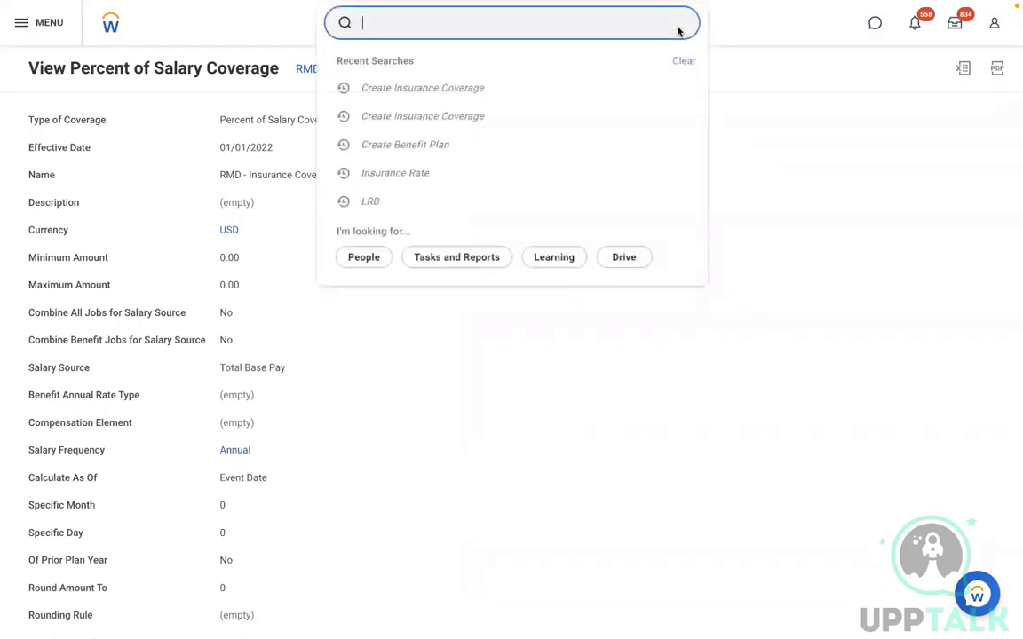
pyautogui.write('create insu rate')
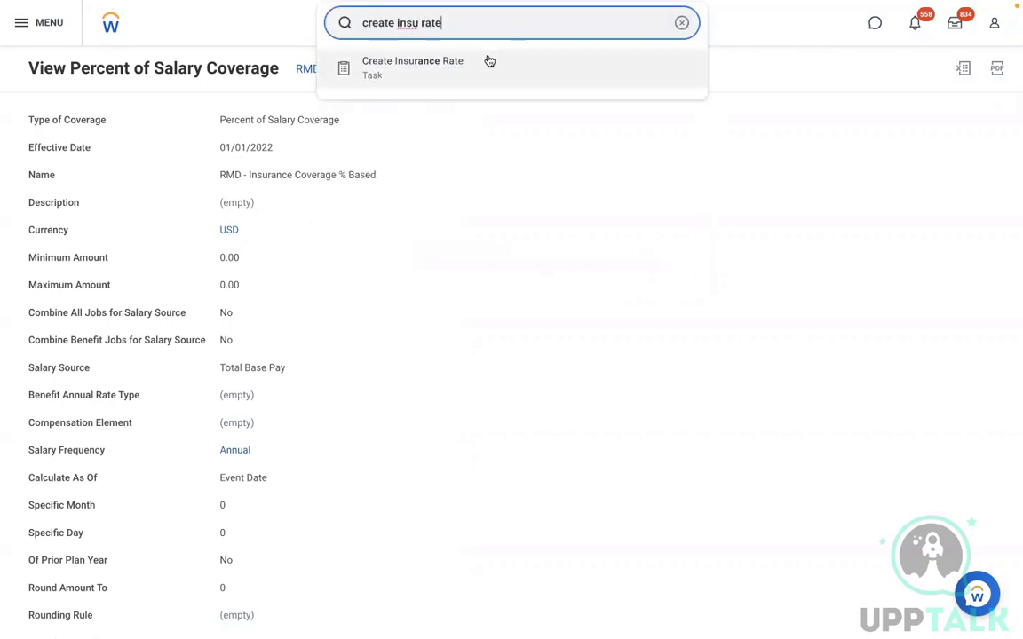
pyautogui.click(486, 62)
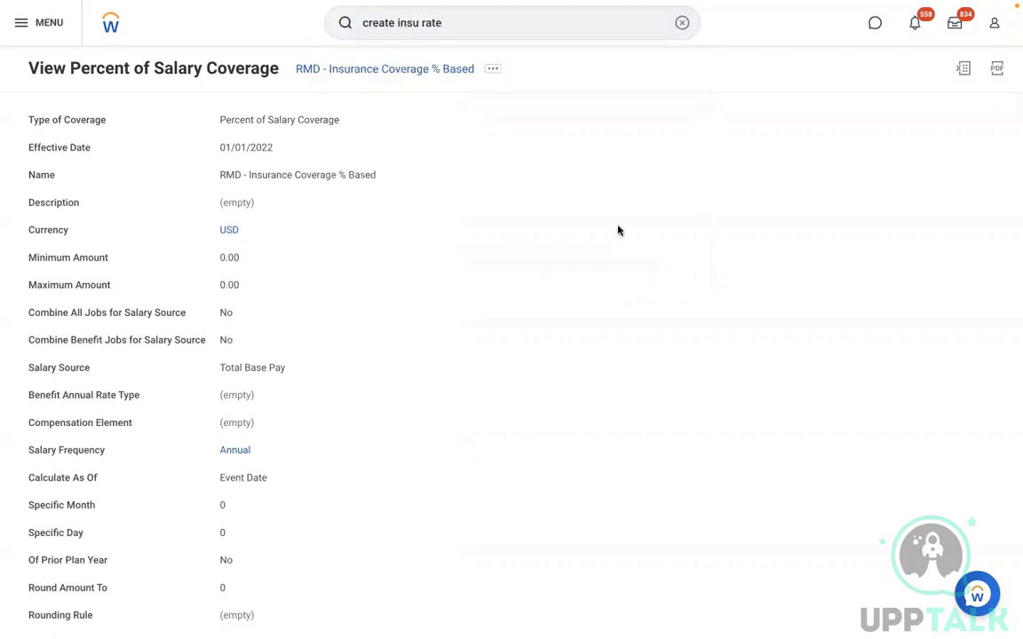
pyautogui.click(480, 182)
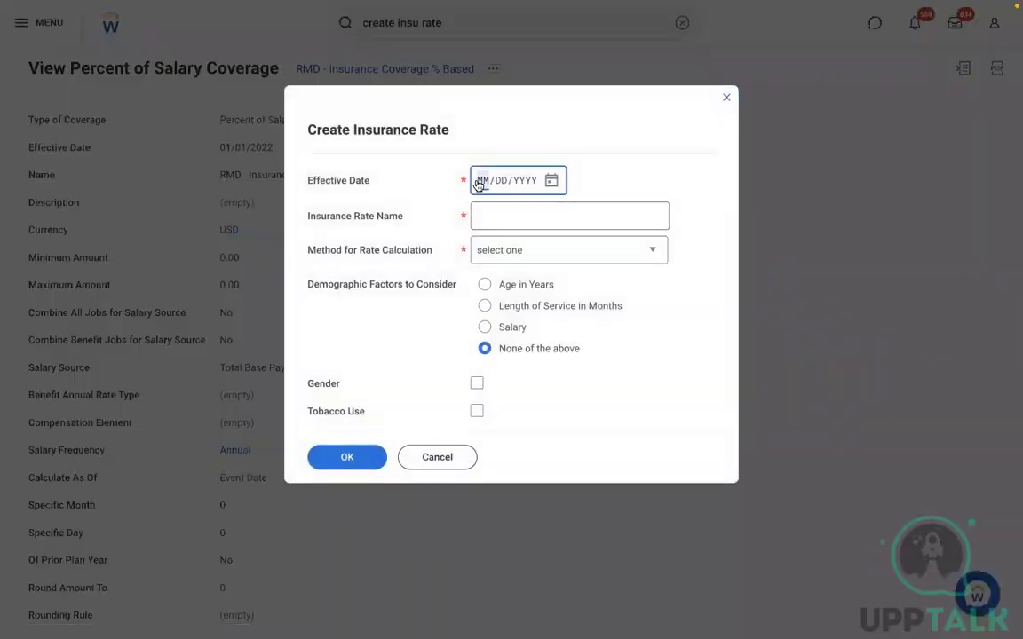
pyautogui.write('010')
pyautogui.press('BackSpace')
pyautogui.press('BackSpace')
pyautogui.write('01012022')
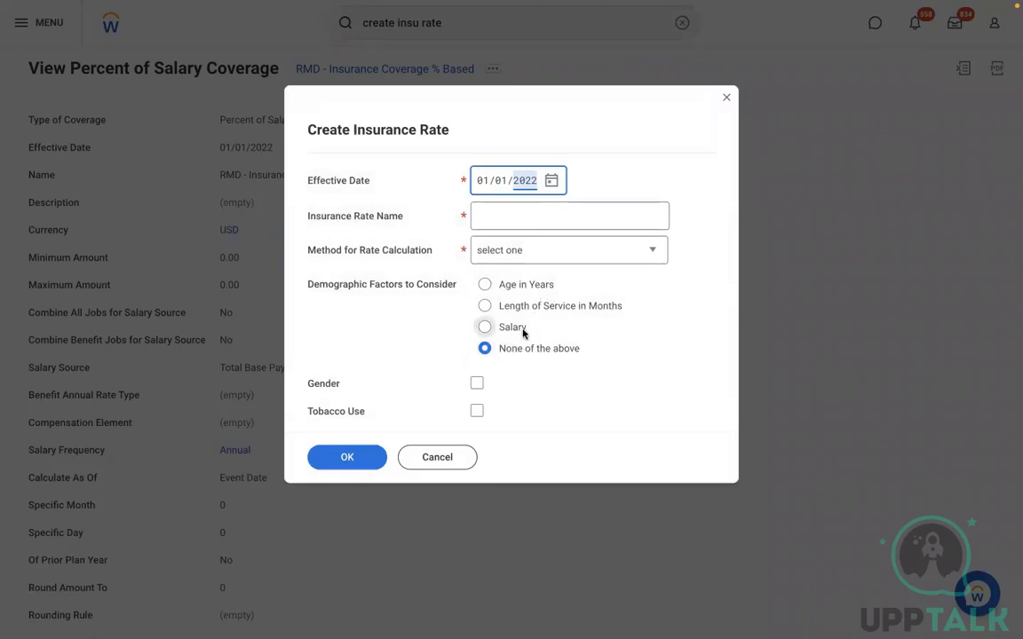
# Name the insurance rate "RMD - Insurance Rate" and set its rate calculation method to Flat Amount per Covered Dependent.
pyautogui.click(512, 215)
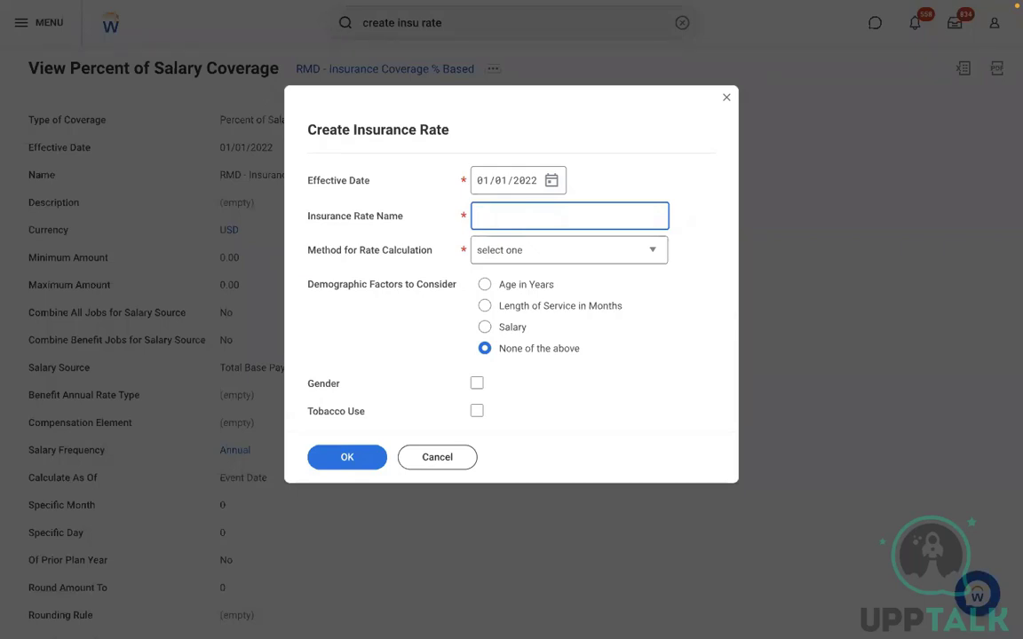
pyautogui.write('RMD - Insurance Rate')
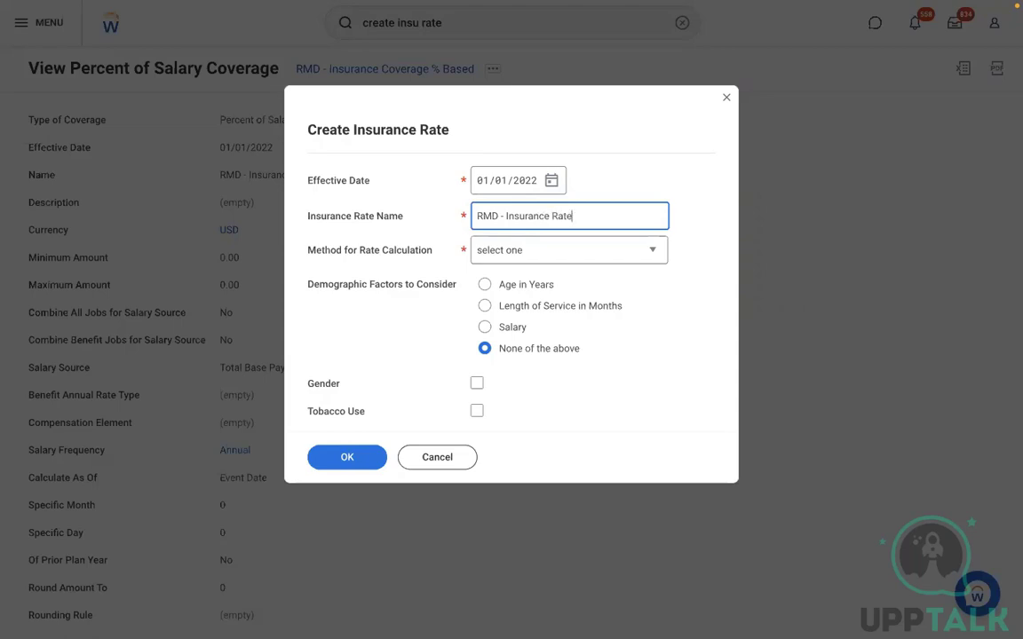
pyautogui.click(523, 257)
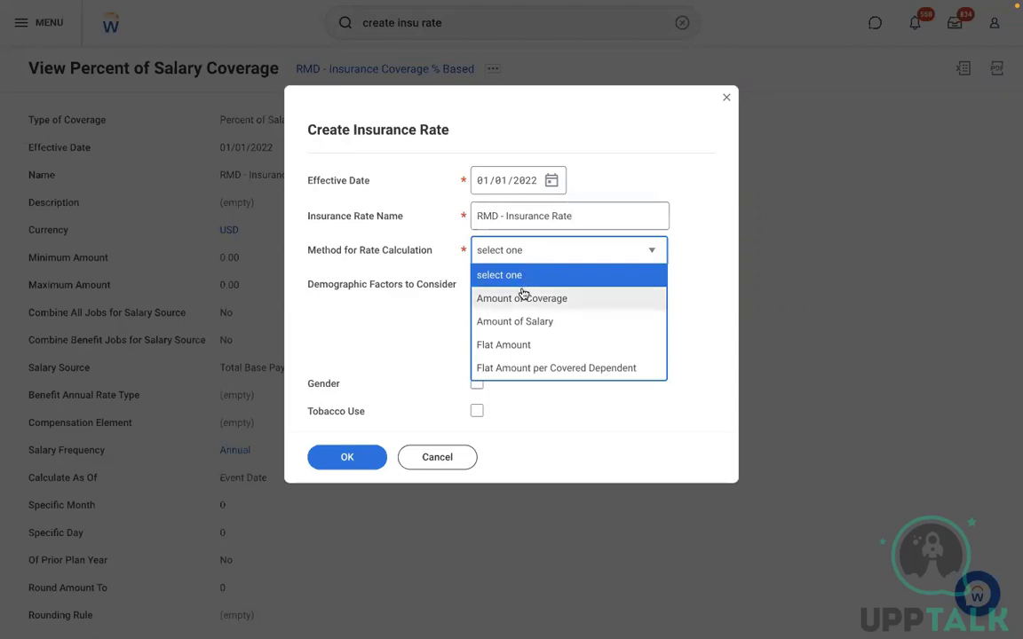
pyautogui.click(506, 366)
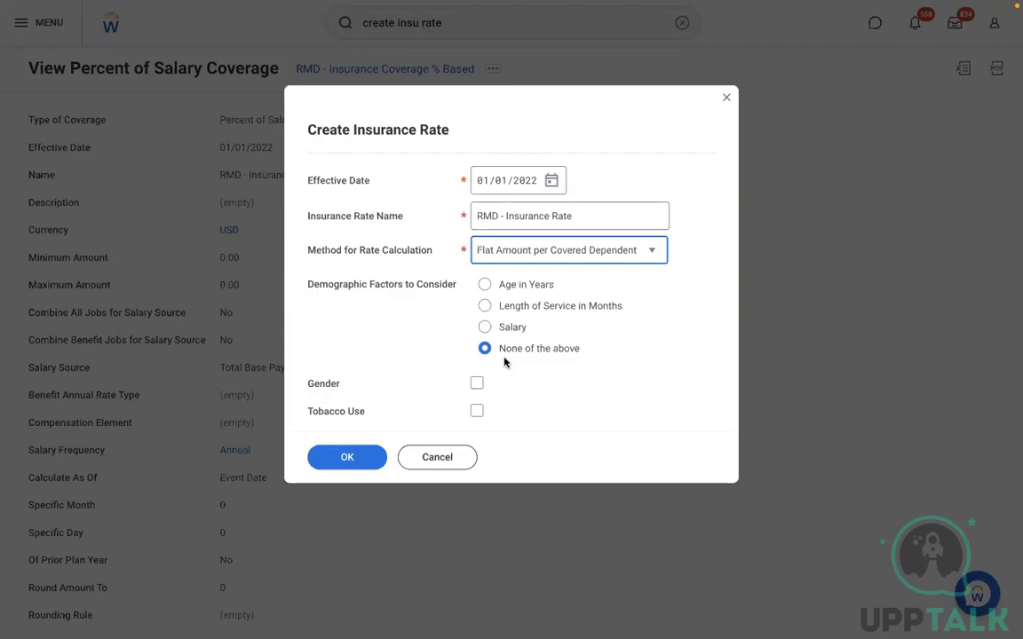
# Change the rate calculation method to Flat Amount, include the Gender and Tobacco Use factors, and continue to the rate details.
pyautogui.click(598, 250)
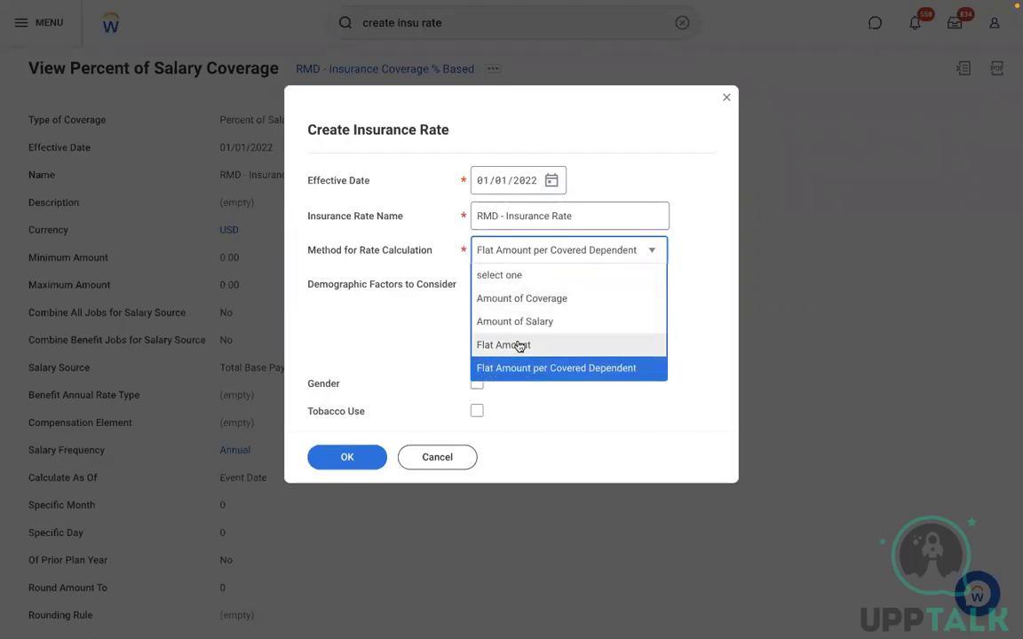
pyautogui.click(518, 345)
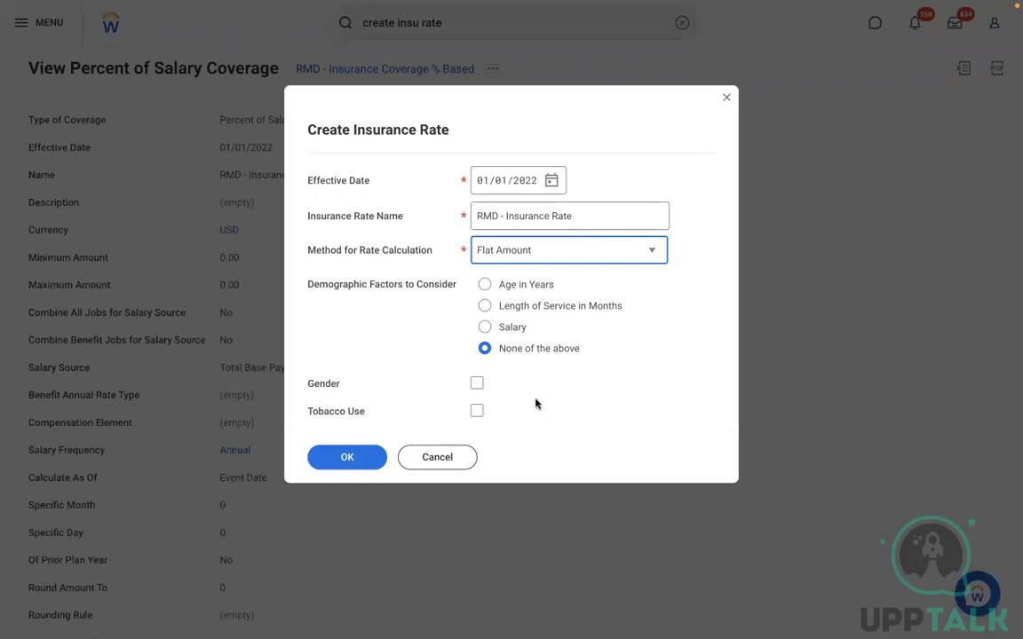
pyautogui.click(477, 385)
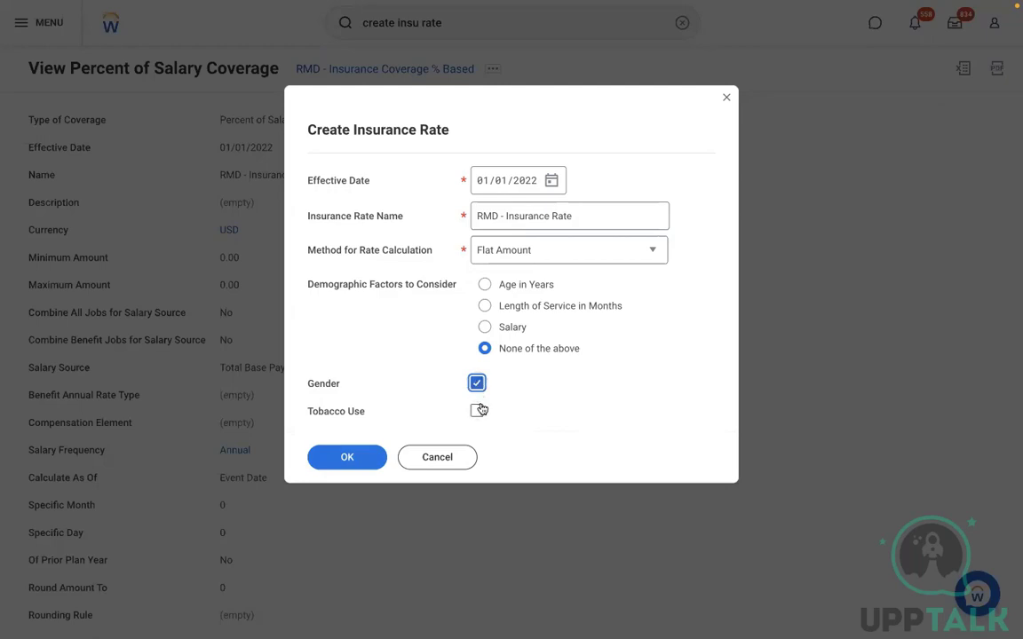
pyautogui.click(477, 411)
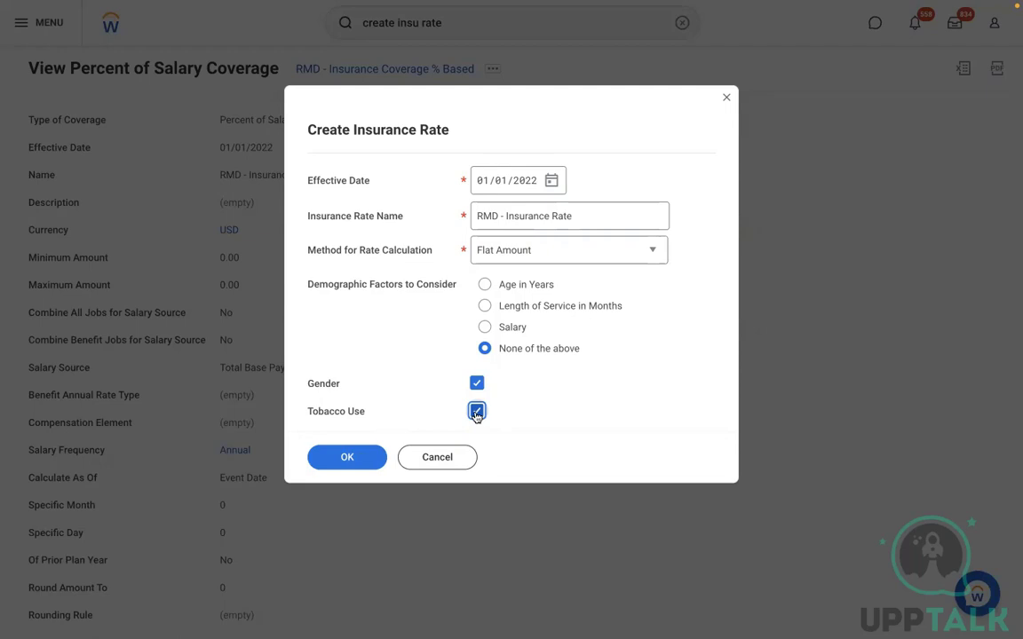
pyautogui.click(350, 459)
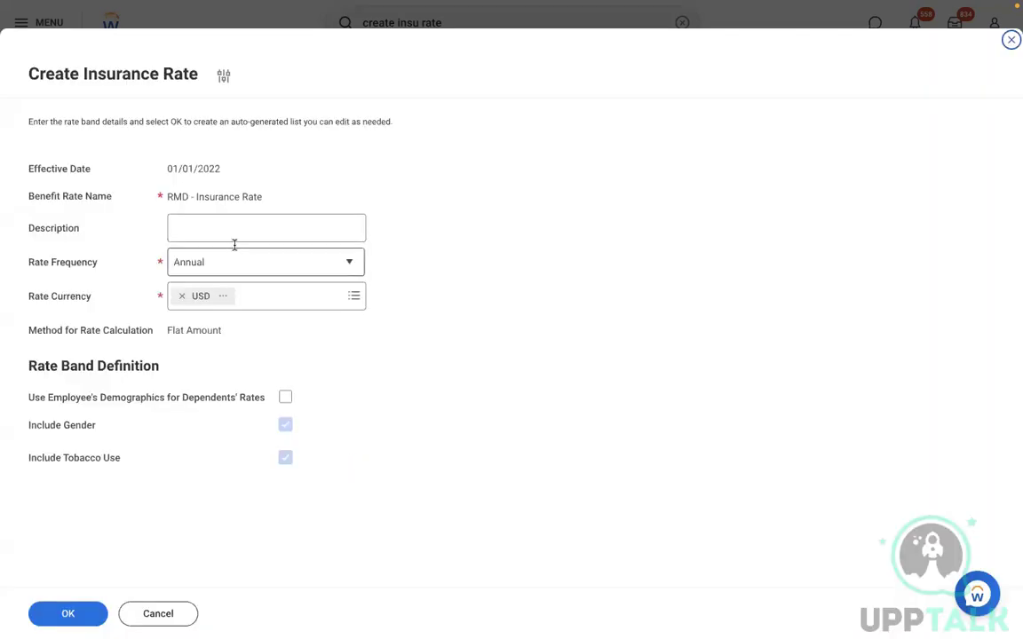
pyautogui.click(201, 219)
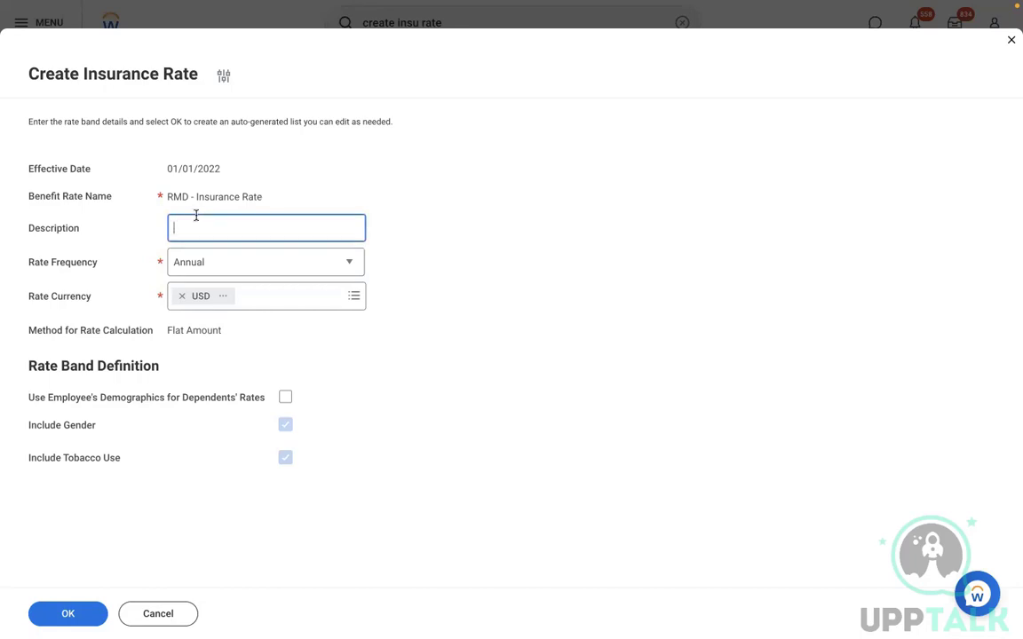
pyautogui.click(590, 234)
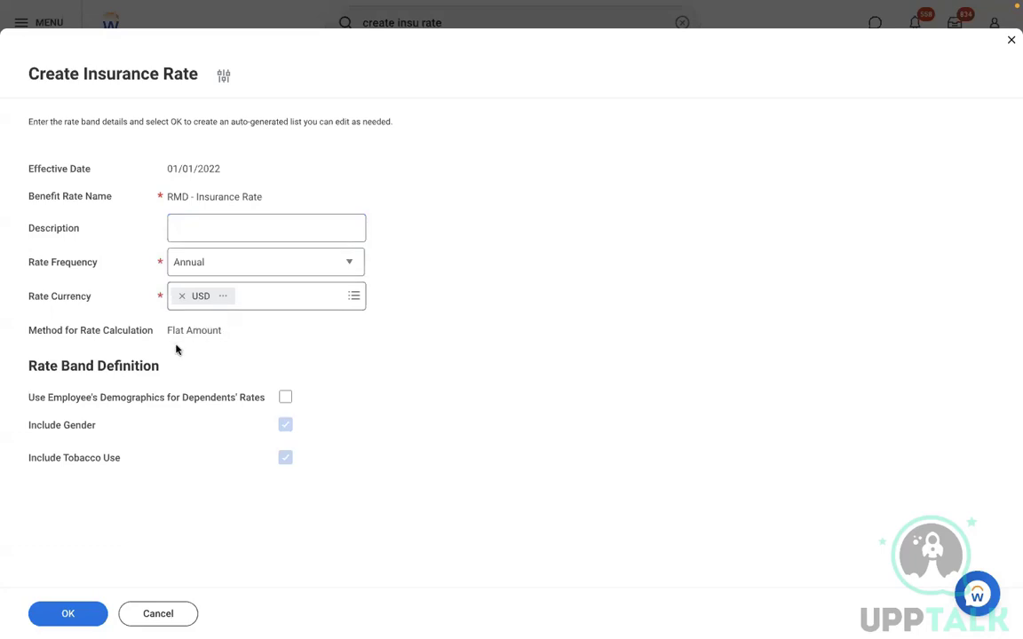
pyautogui.doubleClick(197, 331)
pyautogui.click(424, 365)
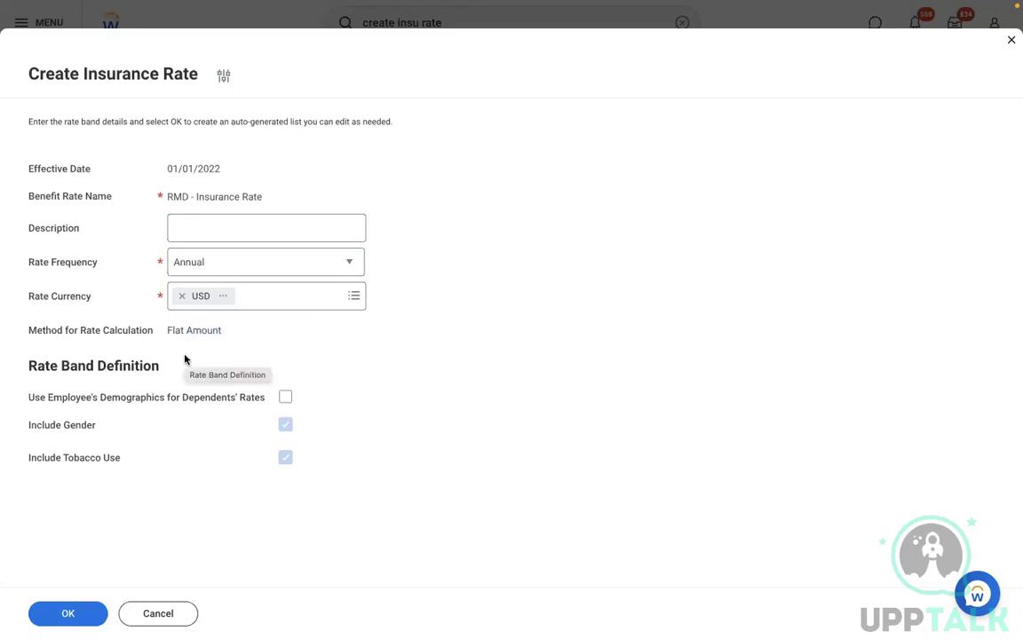
# Generate the rate bands with Use Employee's Demographics for Dependents' Rates left off, and review the generated gender and tobacco bands.
pyautogui.click(284, 398)
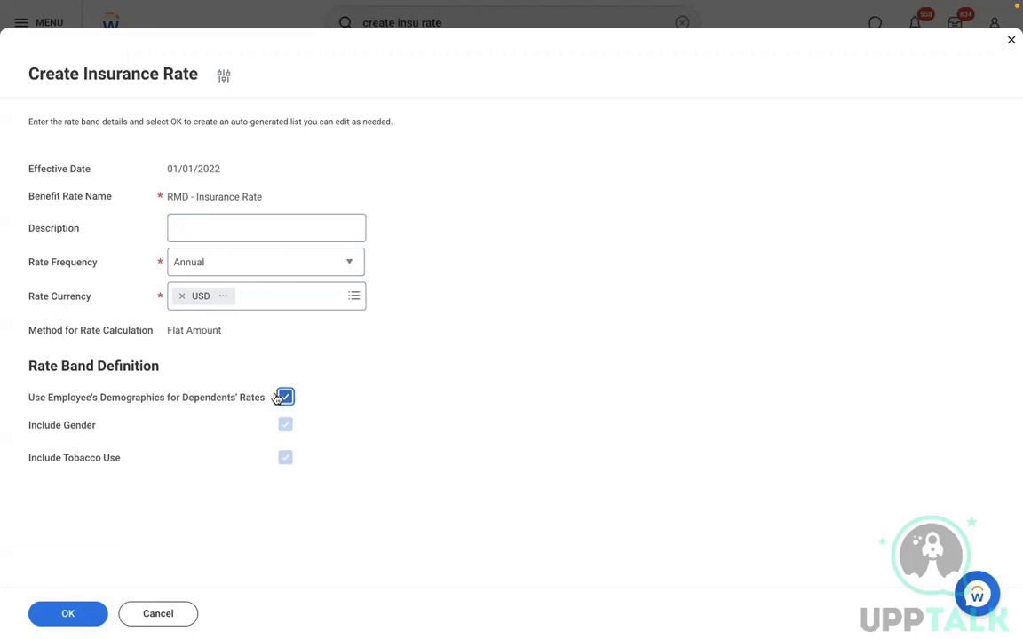
pyautogui.click(285, 398)
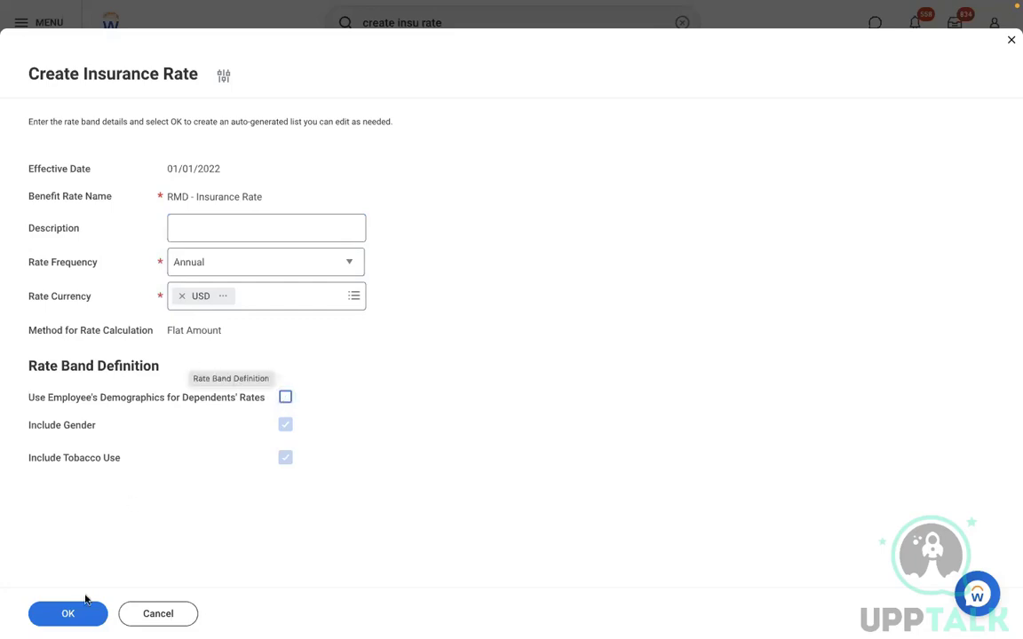
pyautogui.click(67, 616)
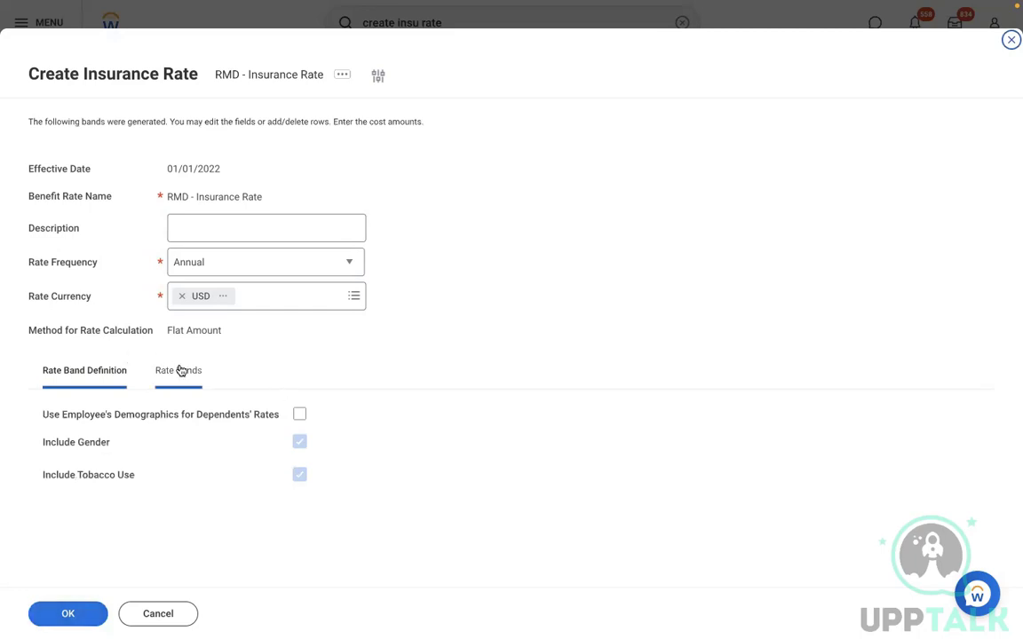
pyautogui.click(180, 371)
pyautogui.scroll(-5, 413, 340)
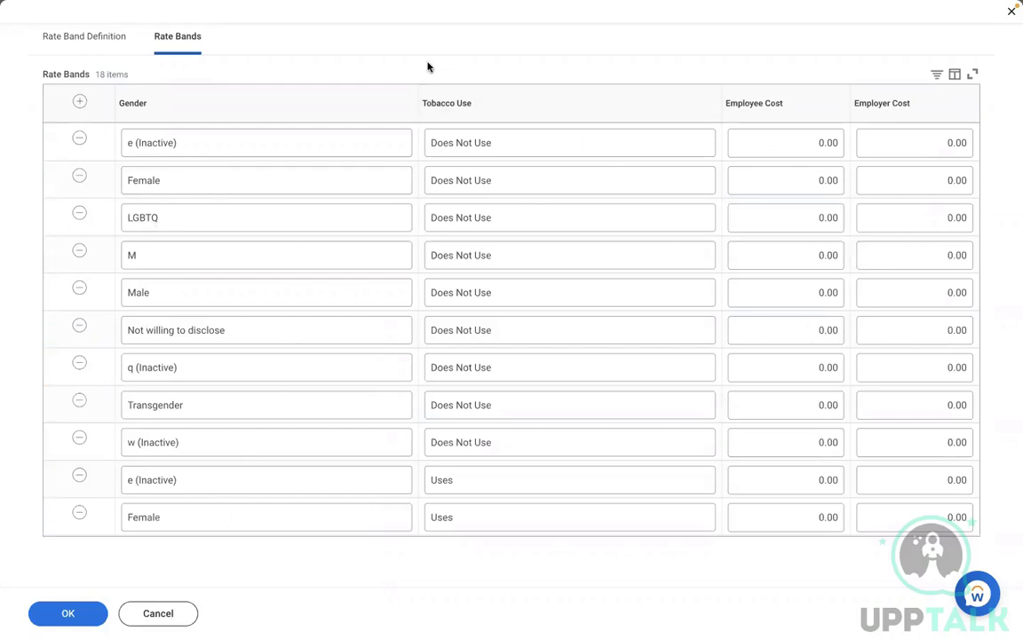
pyautogui.scroll(3, 427, 66)
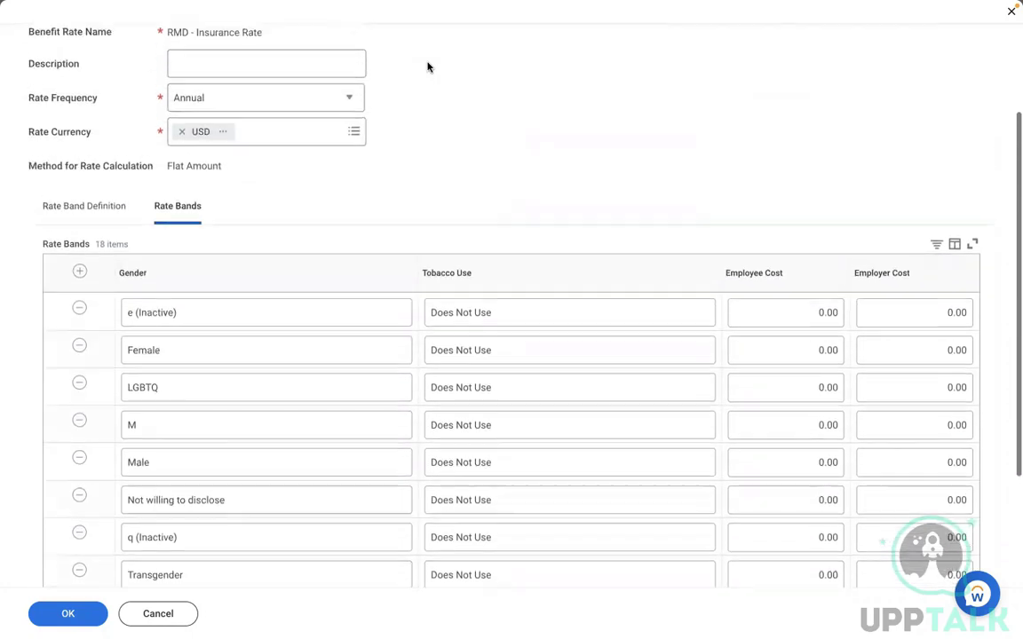
pyautogui.click(84, 209)
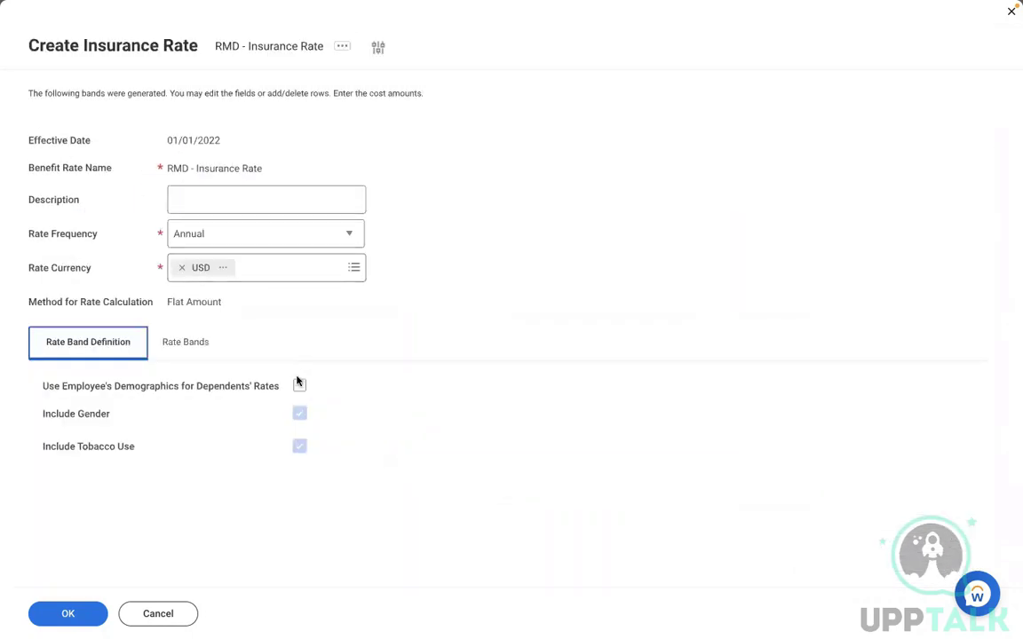
# Reopen the insurance rate's initial settings, exclude Gender, and rename the rate "RMD - Insurance Rate(All)".
pyautogui.click(377, 47)
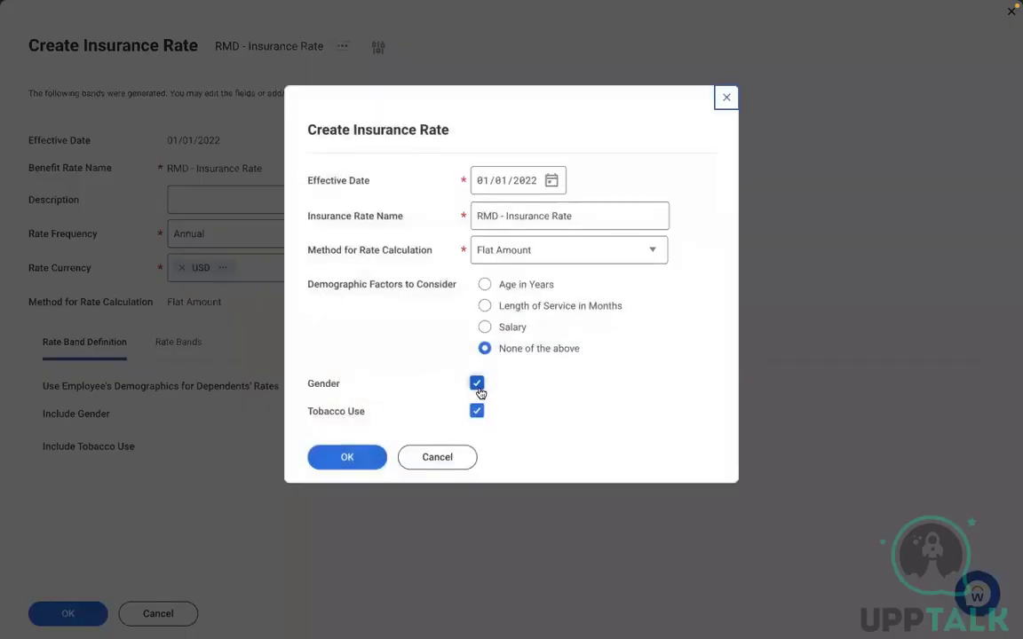
pyautogui.click(477, 386)
pyautogui.click(340, 456)
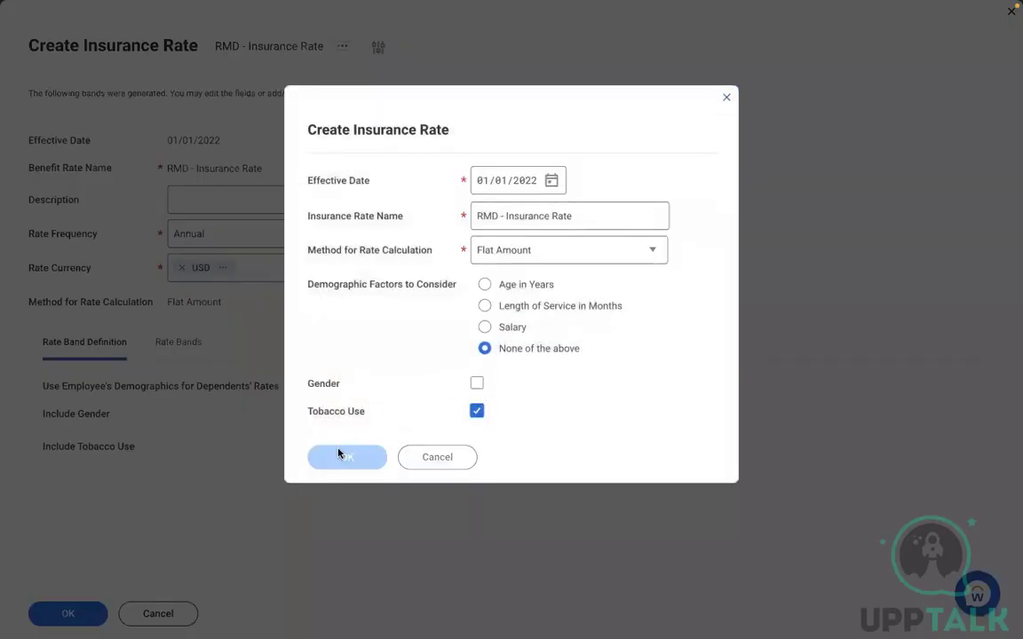
pyautogui.click(585, 223)
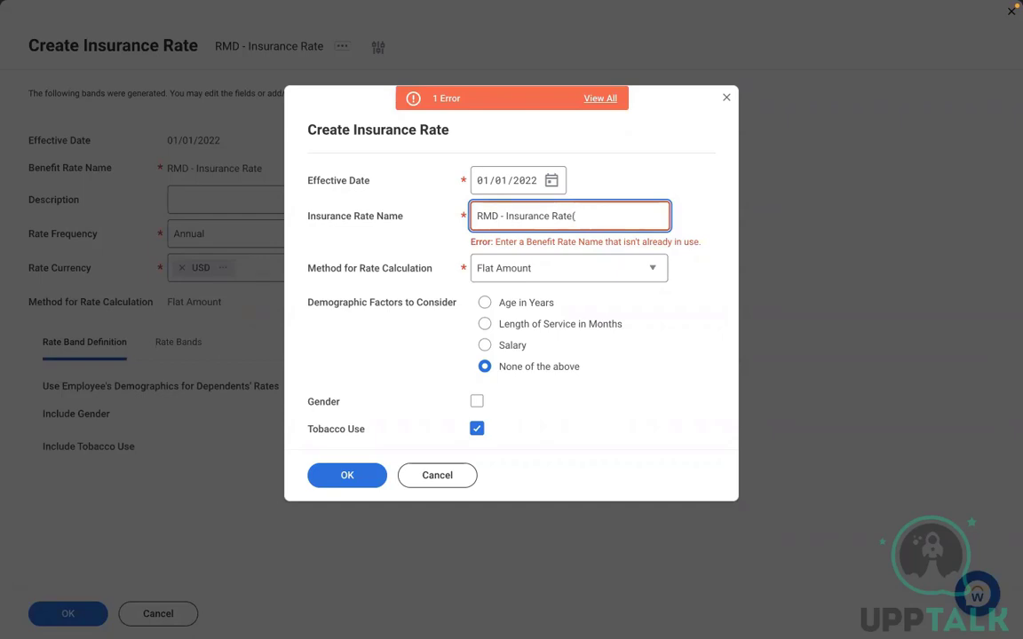
pyautogui.write('l)')
pyautogui.click(338, 482)
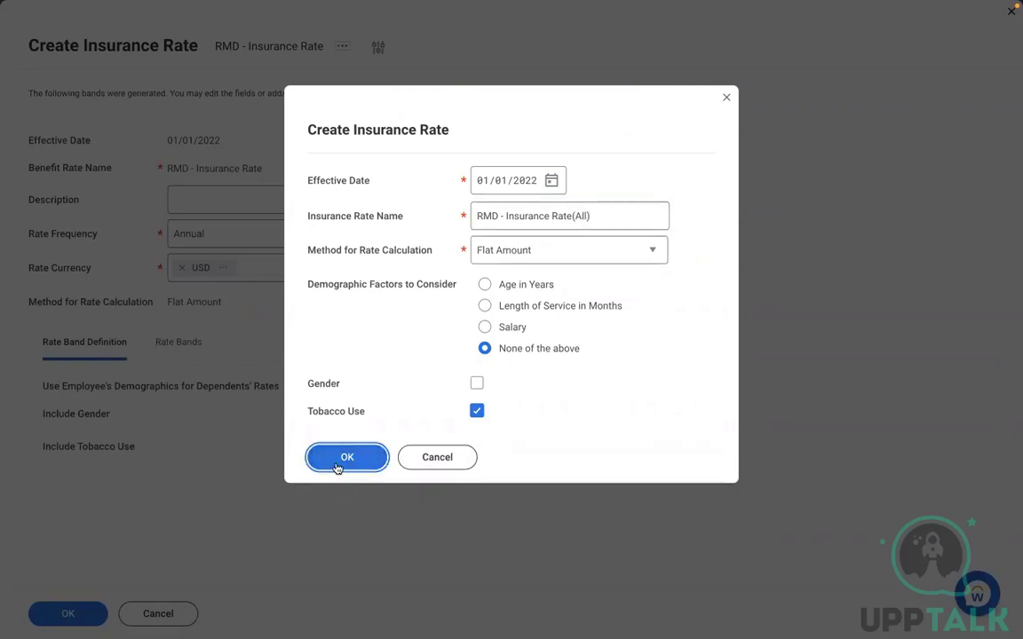
pyautogui.click(335, 462)
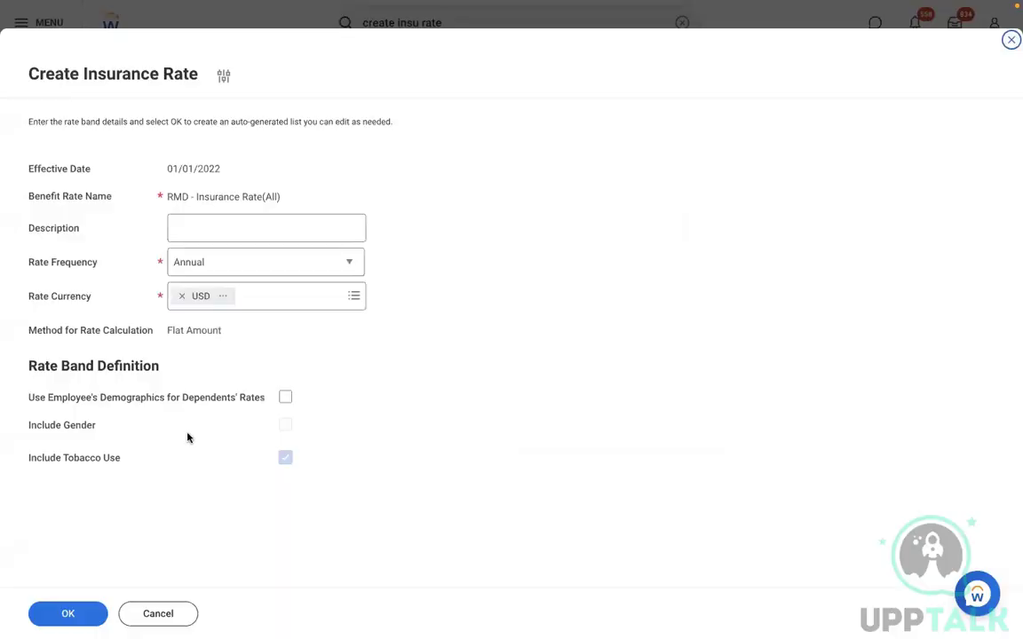
# Generate the rate bands based on tobacco use only and examine their employee cost fields.
pyautogui.click(71, 615)
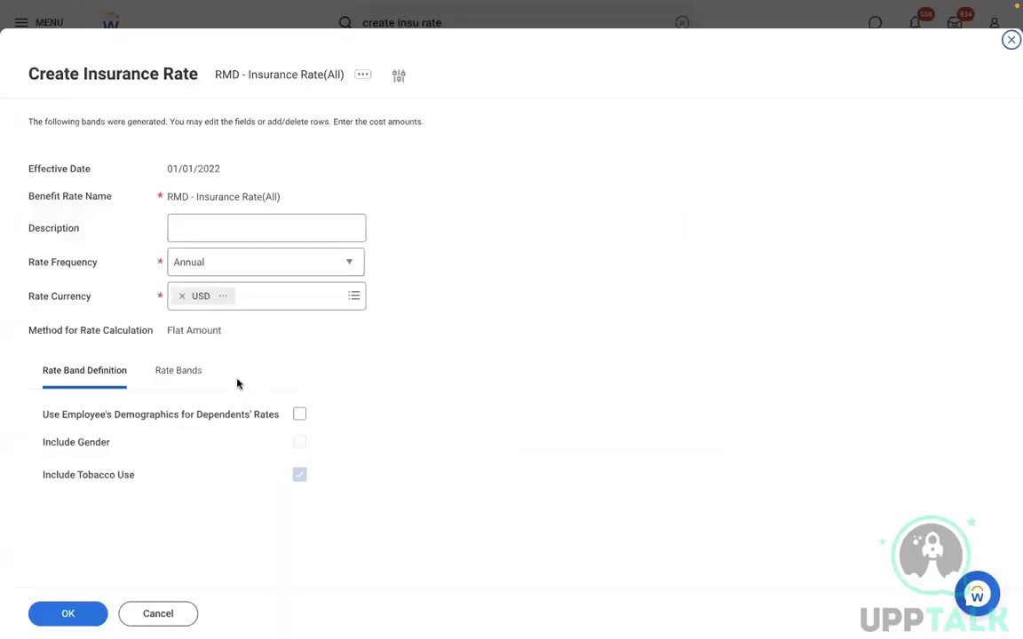
pyautogui.click(177, 373)
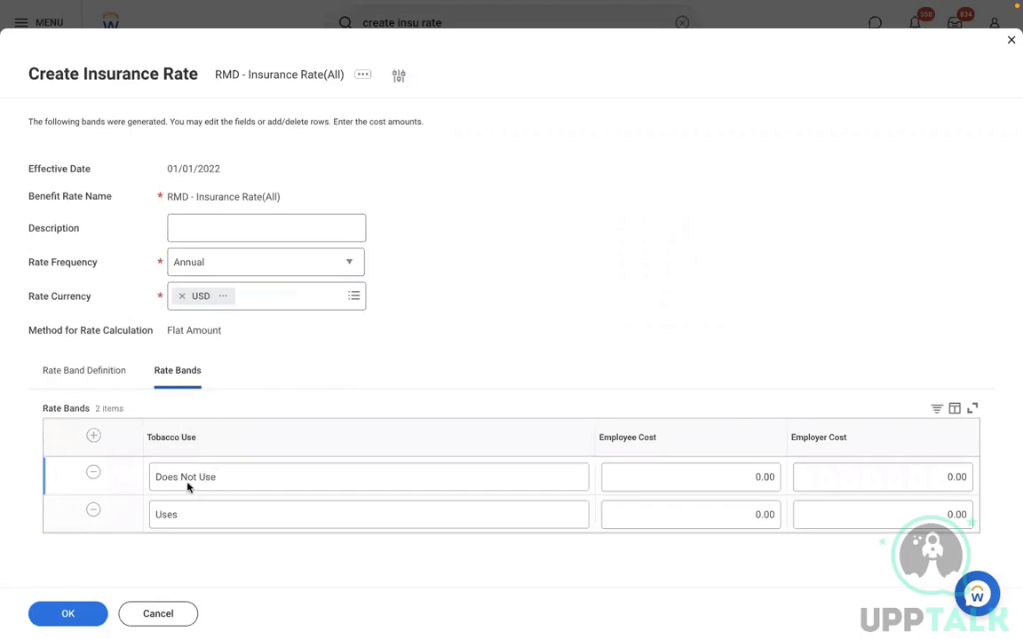
pyautogui.click(734, 472)
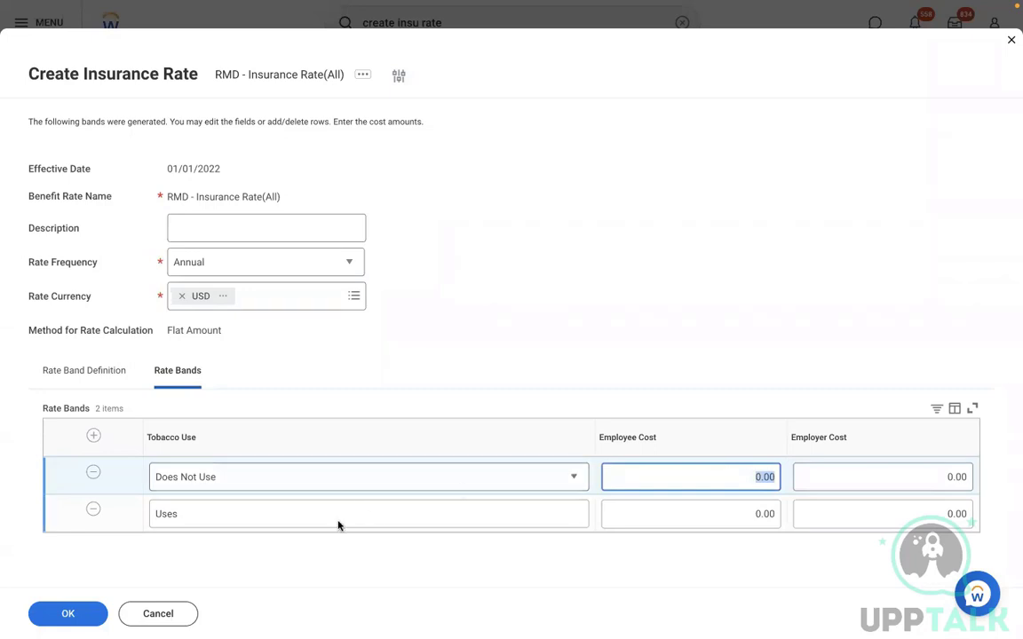
pyautogui.click(739, 522)
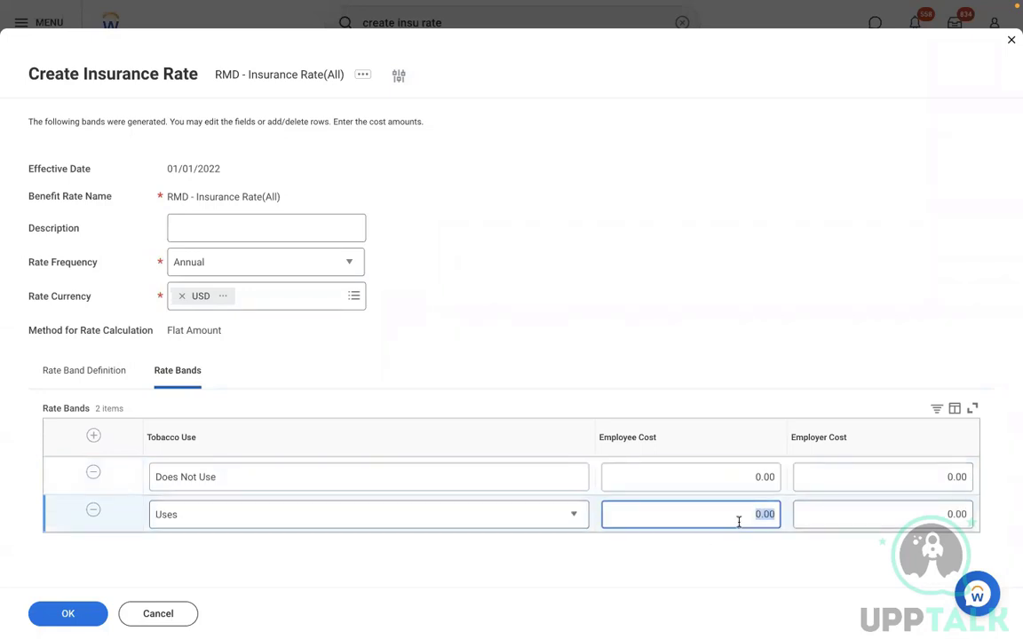
pyautogui.click(688, 479)
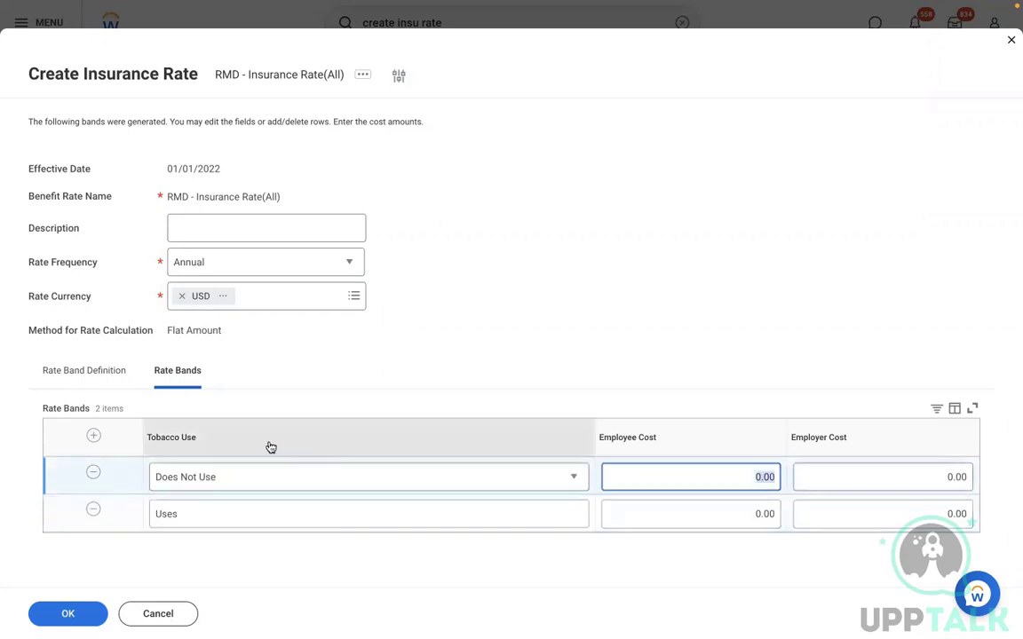
pyautogui.click(560, 287)
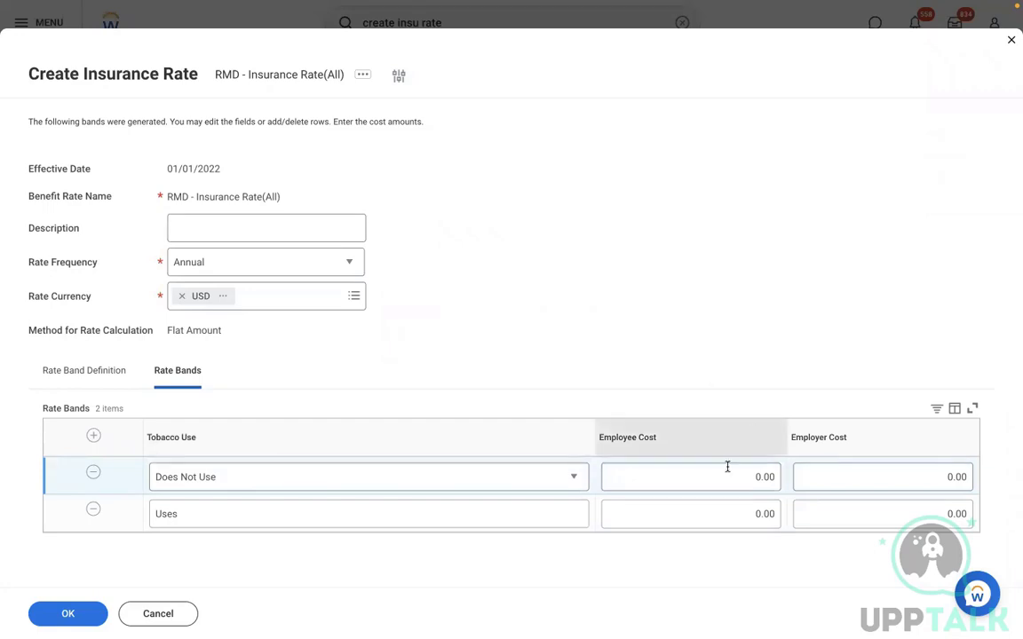
pyautogui.click(706, 482)
pyautogui.click(834, 497)
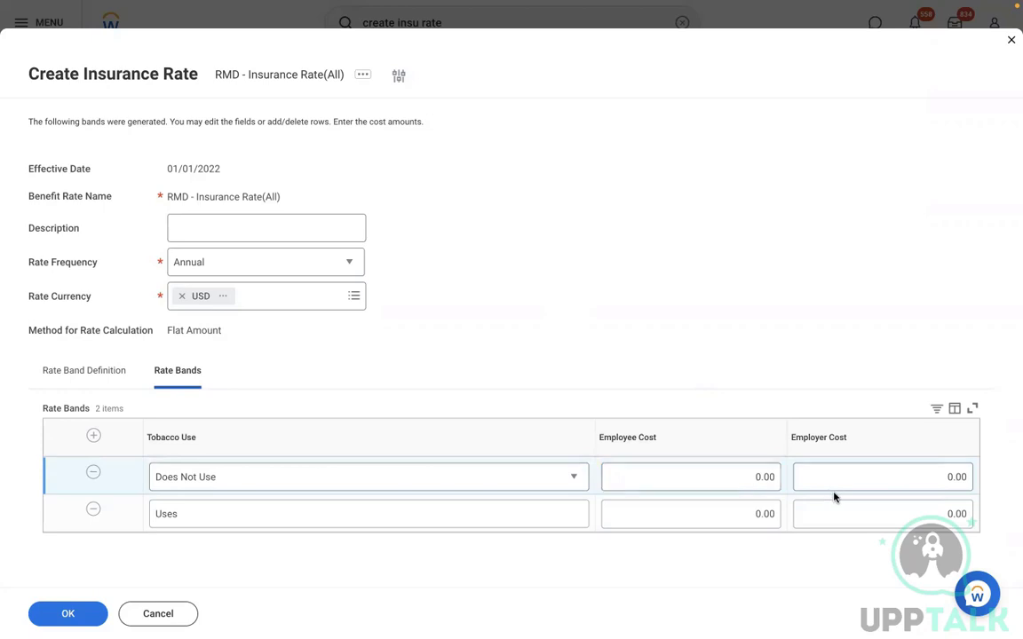
# Set the employee cost to 5 for the Does Not Use band and 10 for the Uses band.
pyautogui.doubleClick(743, 477)
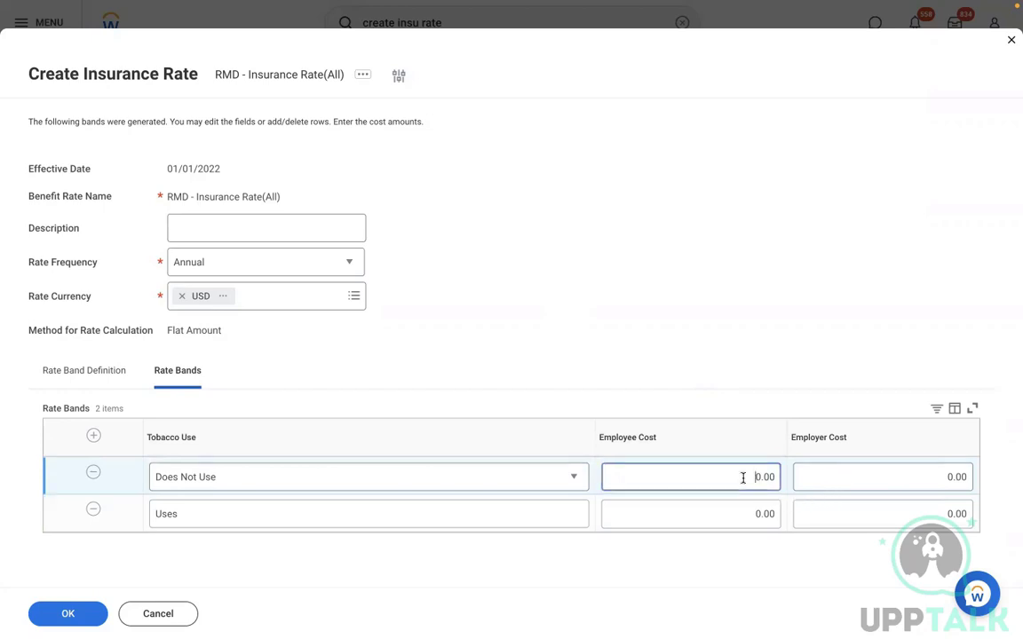
pyautogui.write('5')
pyautogui.doubleClick(737, 514)
pyautogui.write('10')
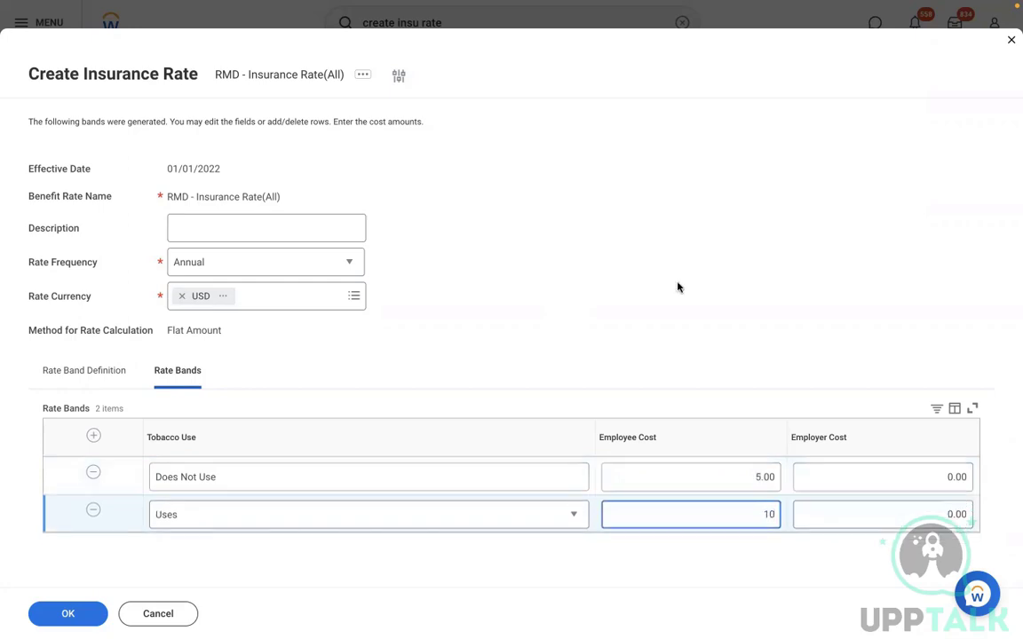
pyautogui.click(659, 254)
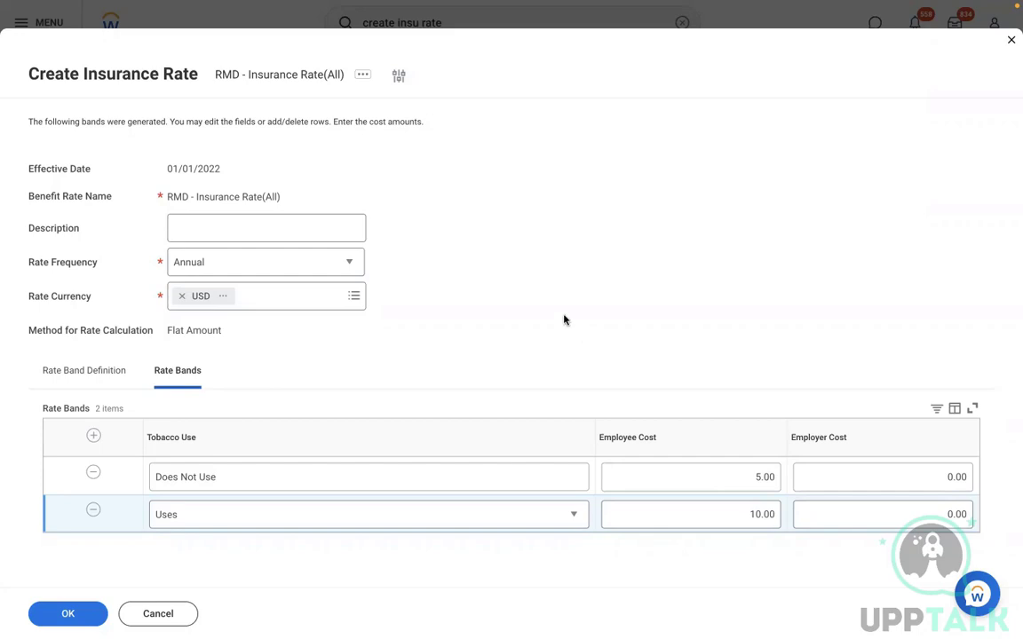
# Discard the rate band changes, exclude Tobacco Use in the initial settings, and rename the rate "RMD - Insurance Rate(All).".
pyautogui.click(399, 77)
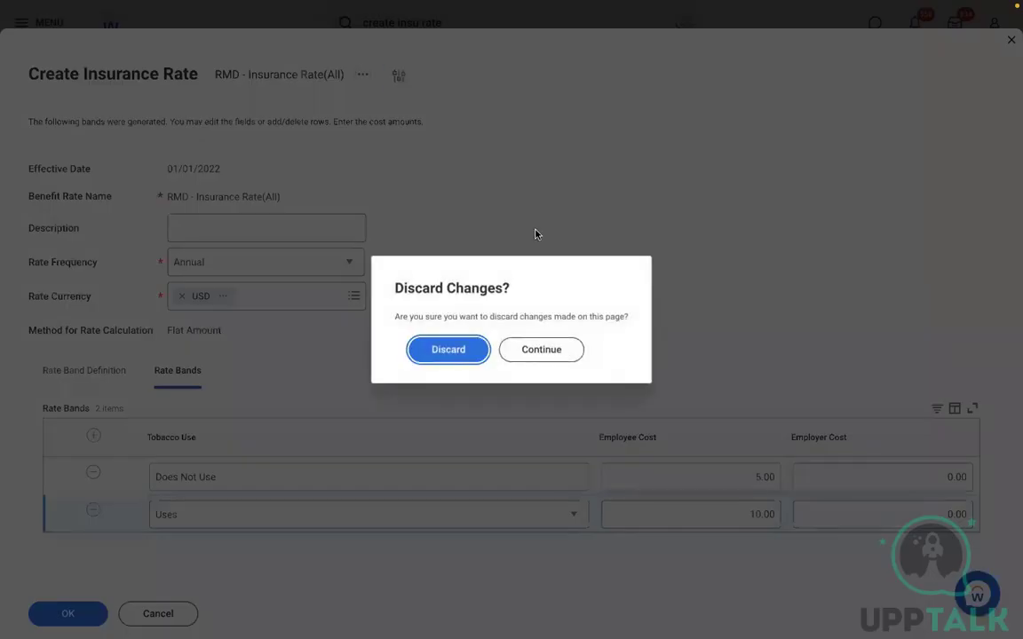
pyautogui.click(447, 350)
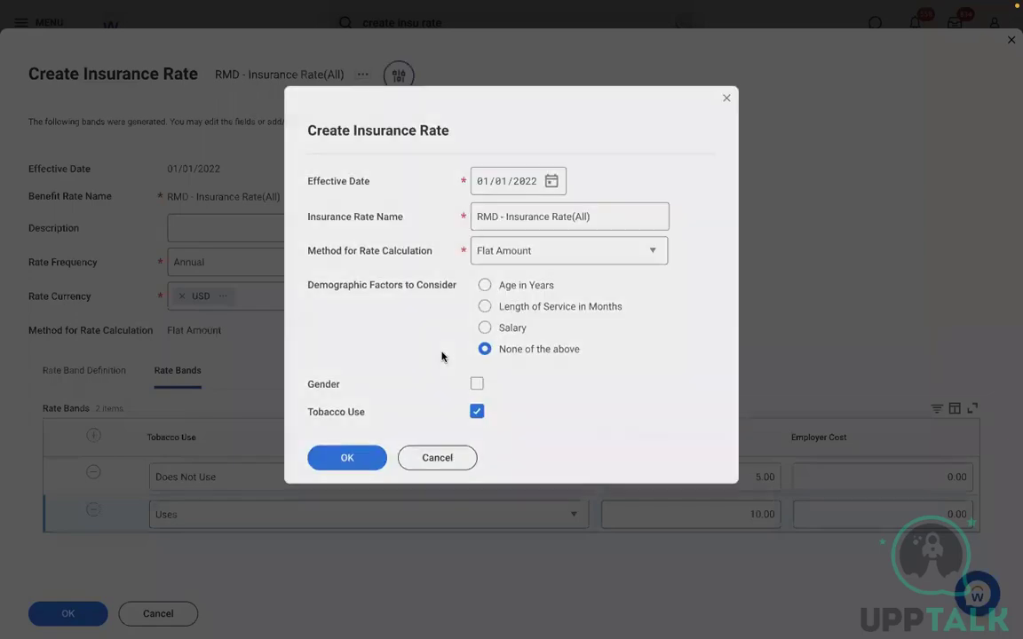
pyautogui.click(476, 411)
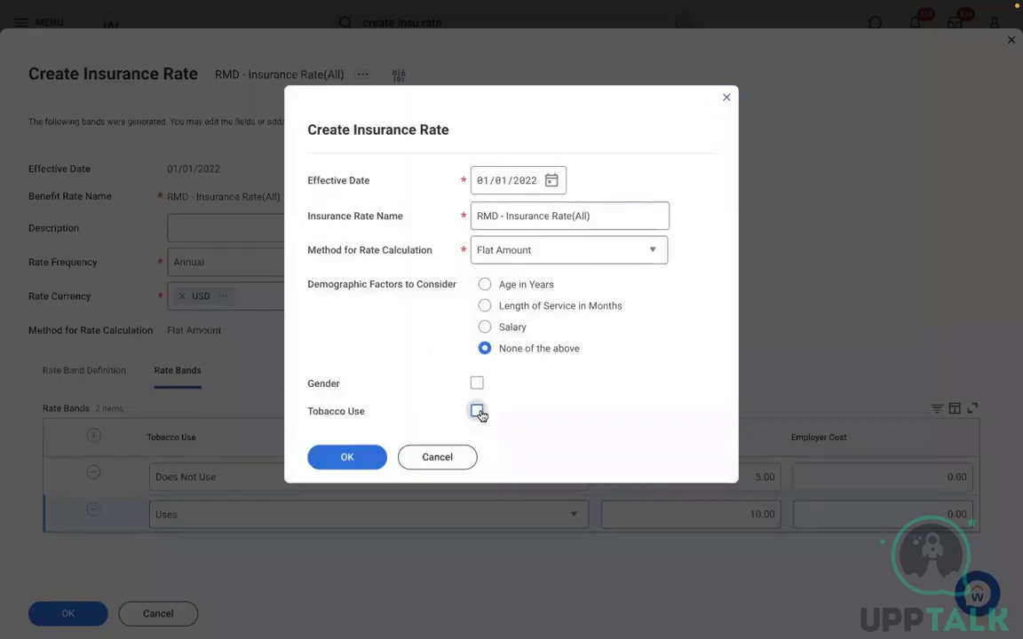
pyautogui.click(344, 454)
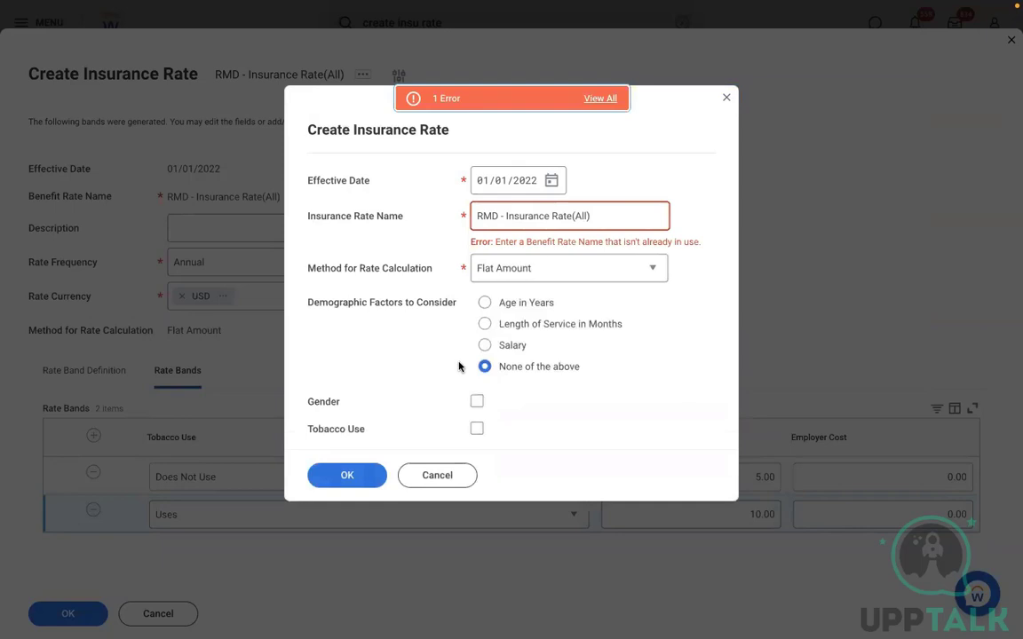
pyautogui.click(598, 223)
pyautogui.write('.')
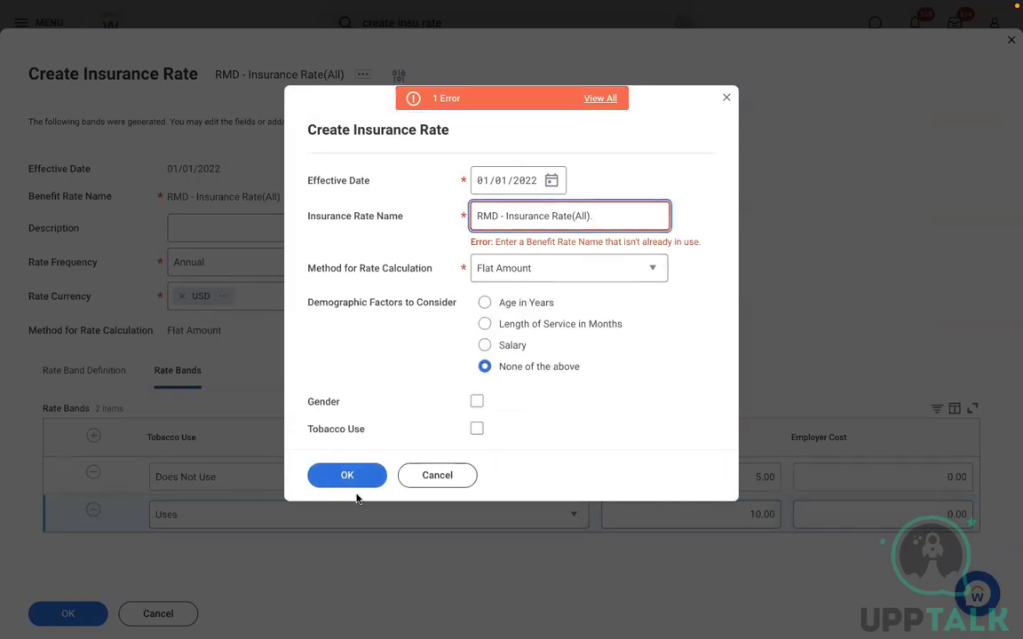
pyautogui.click(347, 477)
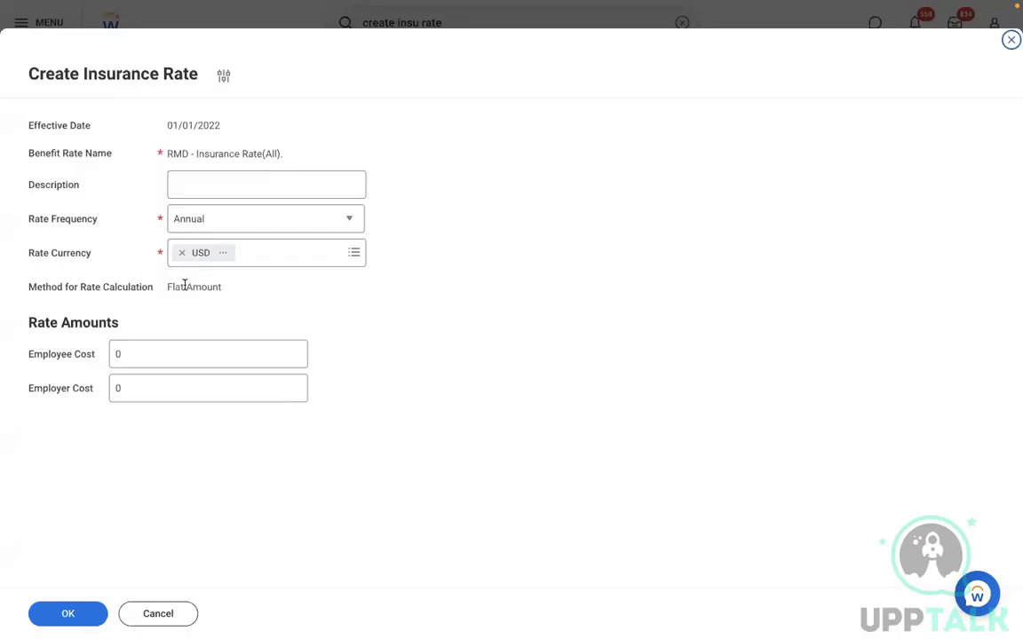
# Set both the employee cost and the employer cost to 5 and submit the insurance rate.
pyautogui.click(130, 353)
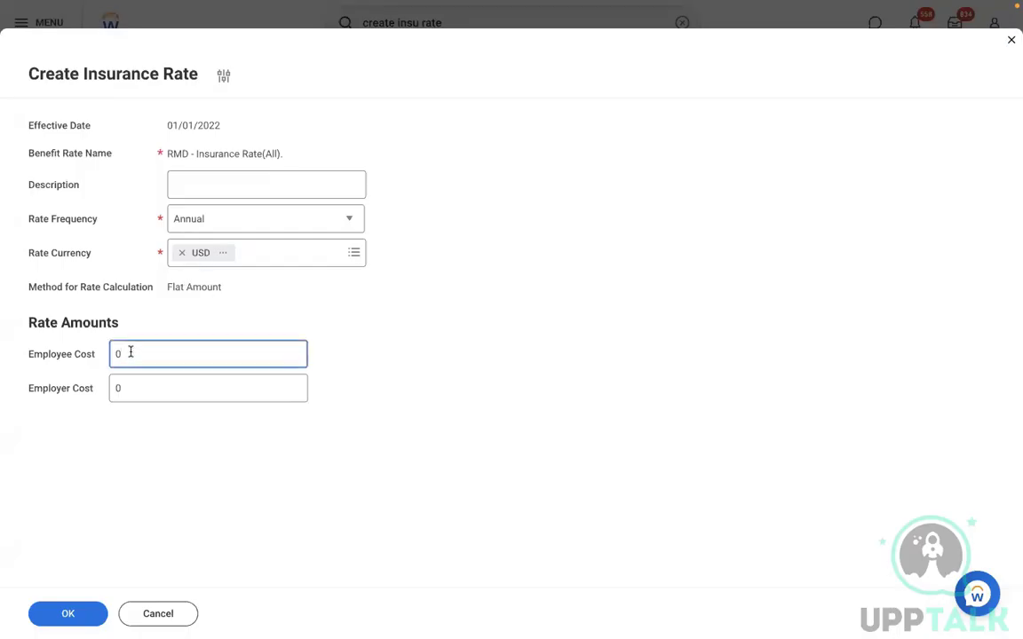
pyautogui.click(171, 397)
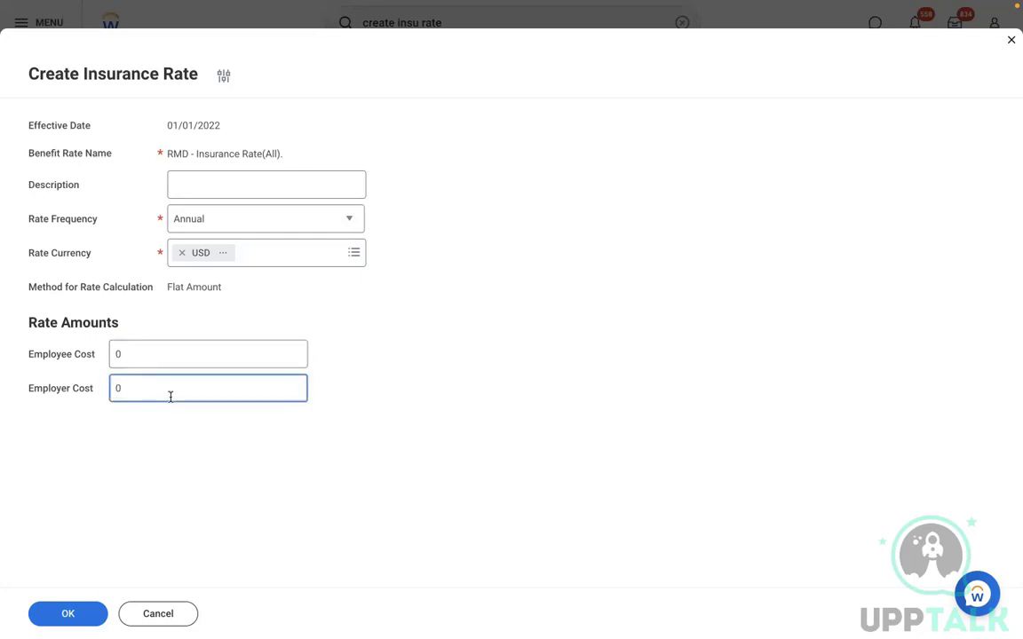
pyautogui.click(144, 354)
pyautogui.press('BackSpace')
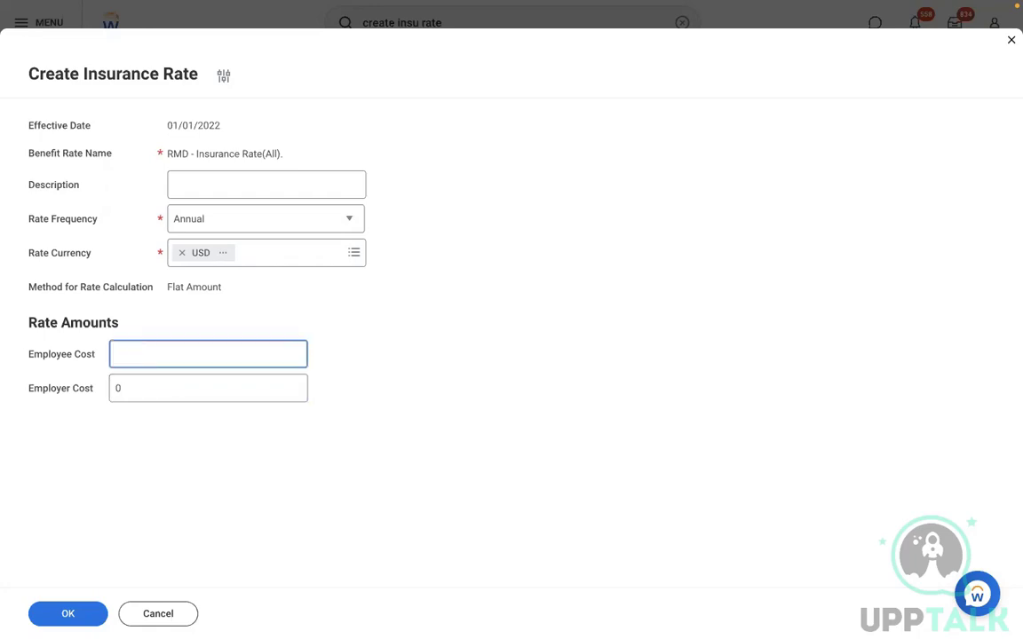
pyautogui.write('5')
pyautogui.click(141, 389)
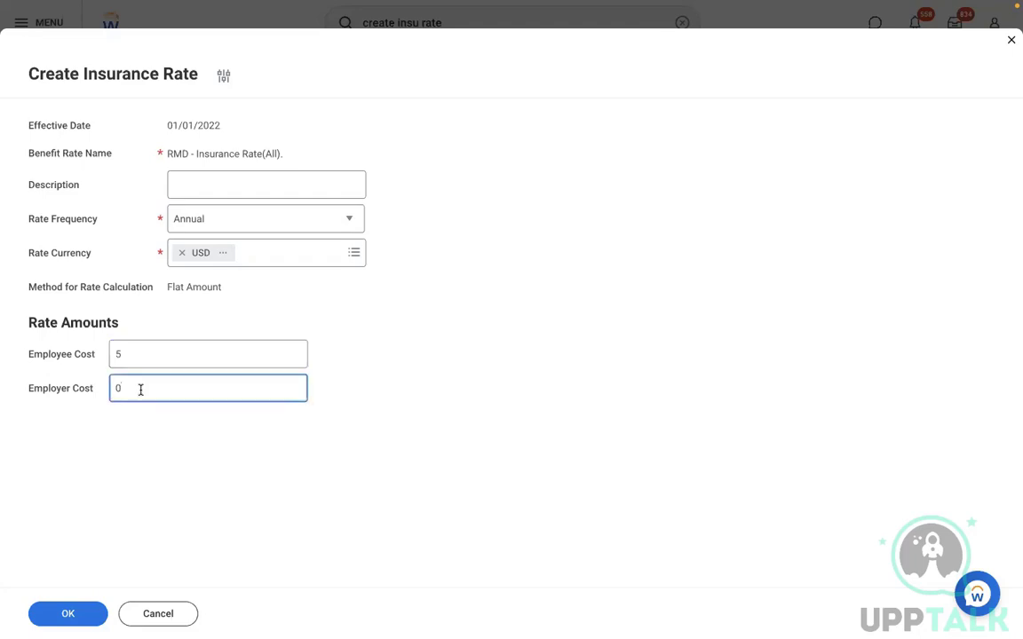
pyautogui.press('BackSpace')
pyautogui.write('1')
pyautogui.press('BackSpace')
pyautogui.write('5')
pyautogui.click(69, 616)
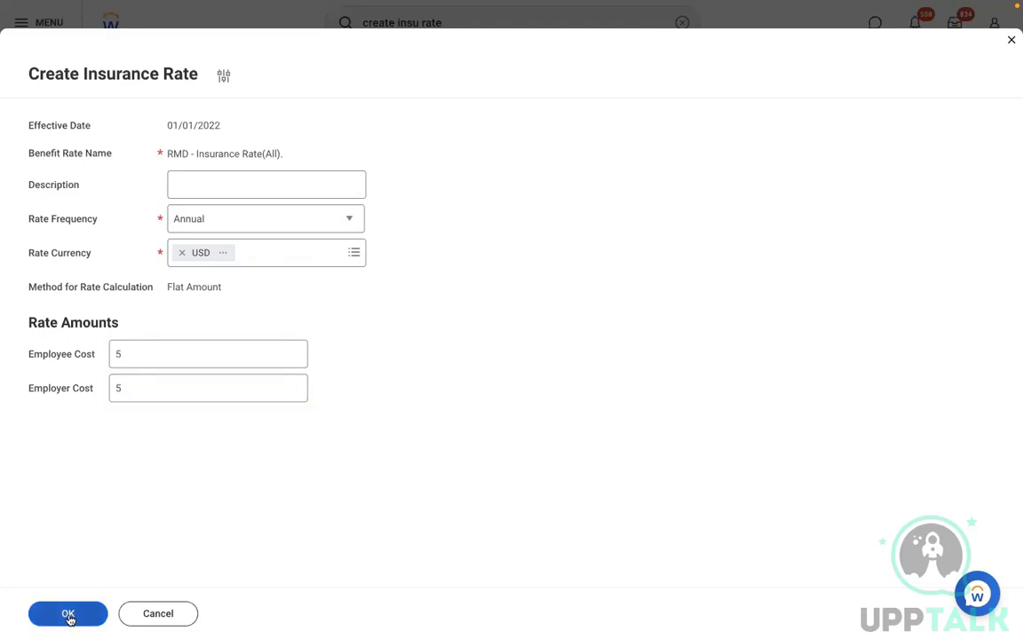